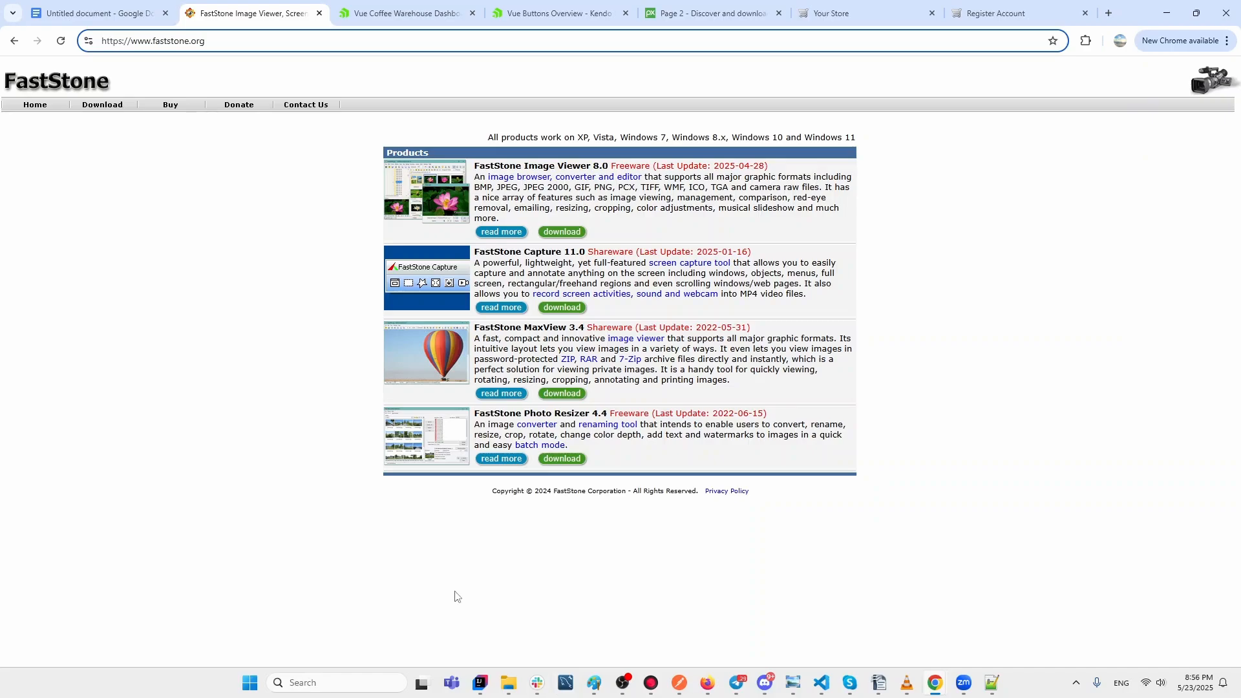
# Select the FastStone site address, then minimize Chrome to show the desktop.
pyautogui.moveTo(231, 45); pyautogui.dragTo(102, 43)
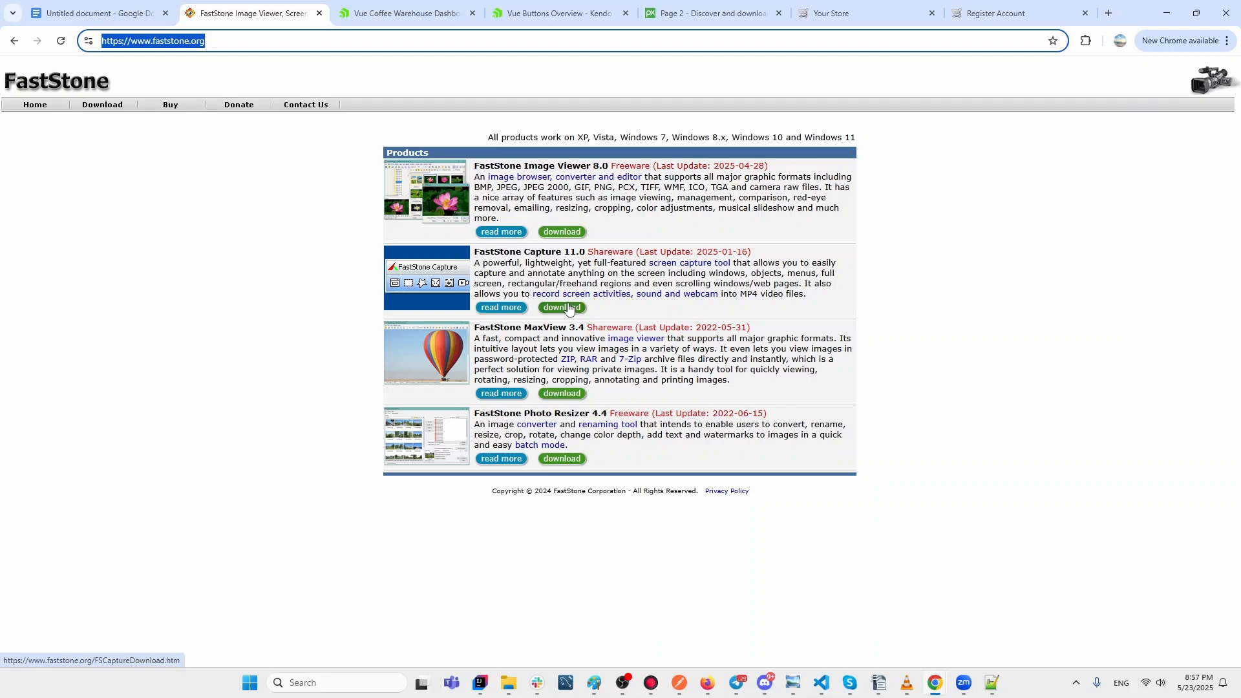
pyautogui.click(1168, 16)
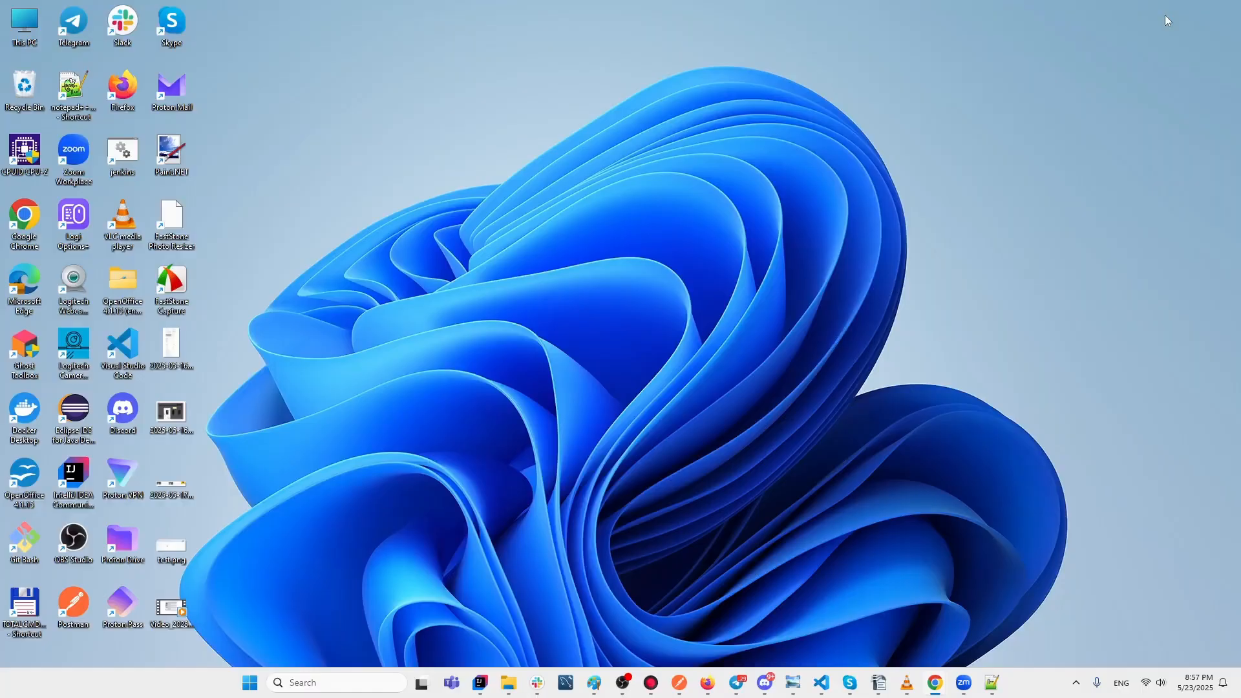
# Launch FastStone Capture from its desktop icon, continue the trial, and raise its capture toolbar.
pyautogui.doubleClick(161, 285)
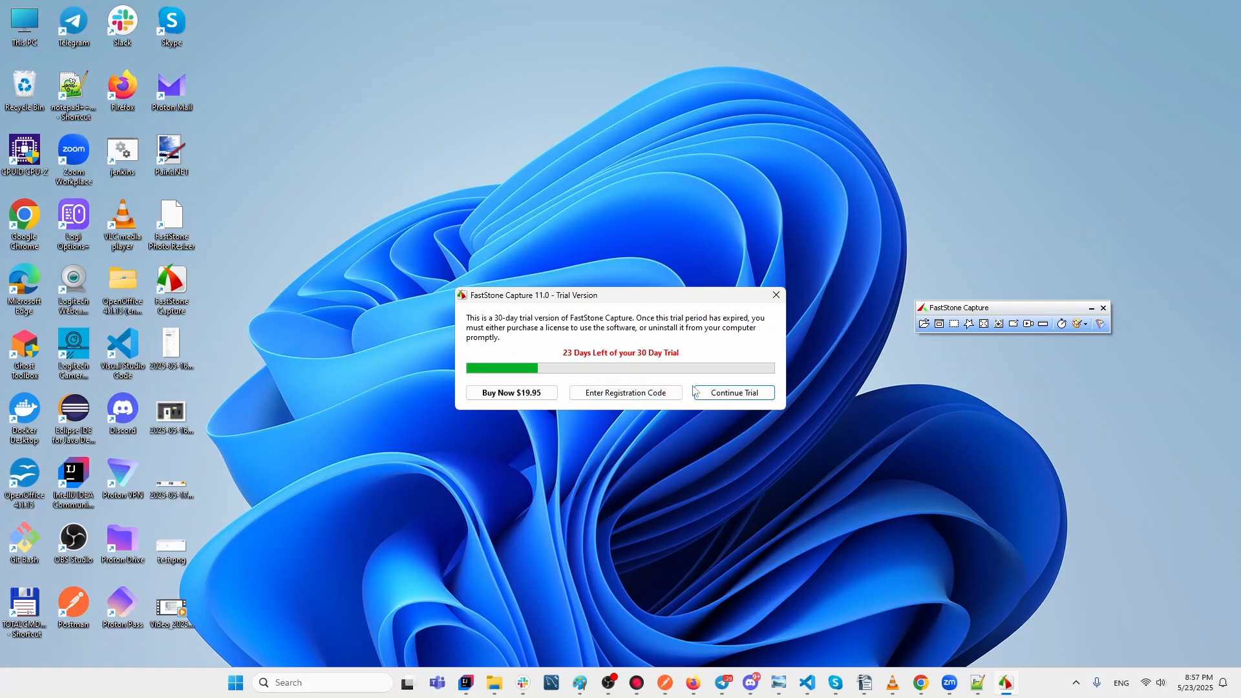
pyautogui.click(747, 393)
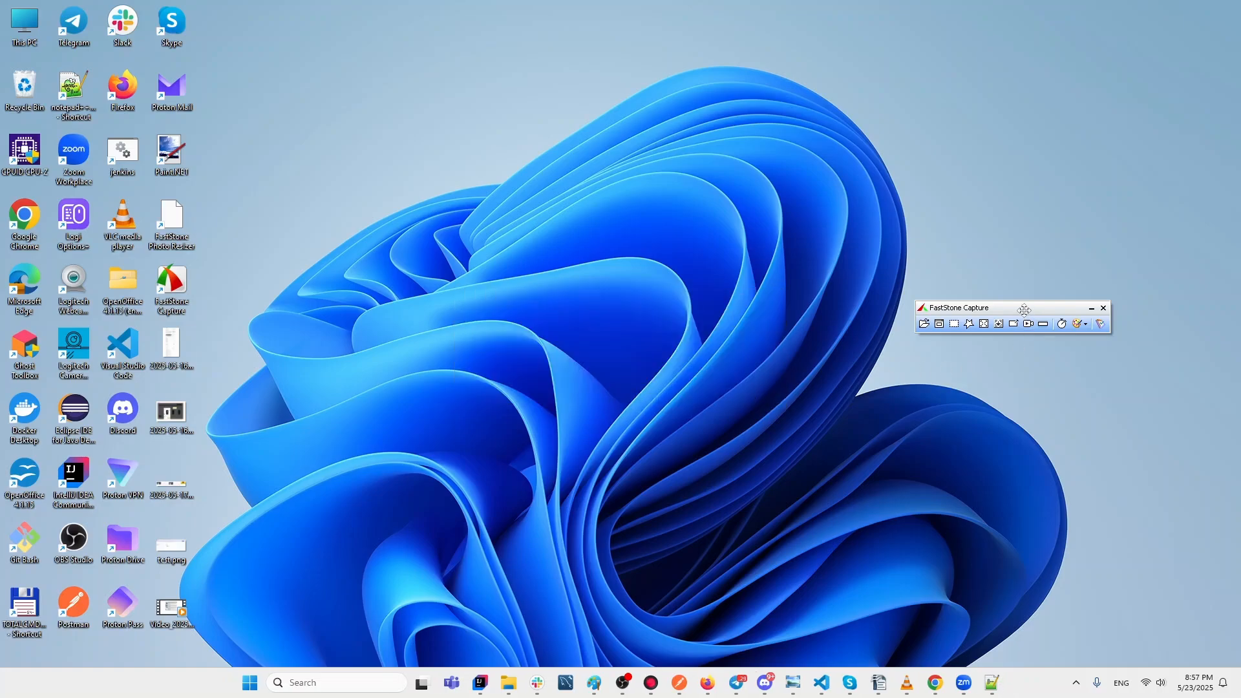
pyautogui.moveTo(1025, 309); pyautogui.dragTo(1034, 224)
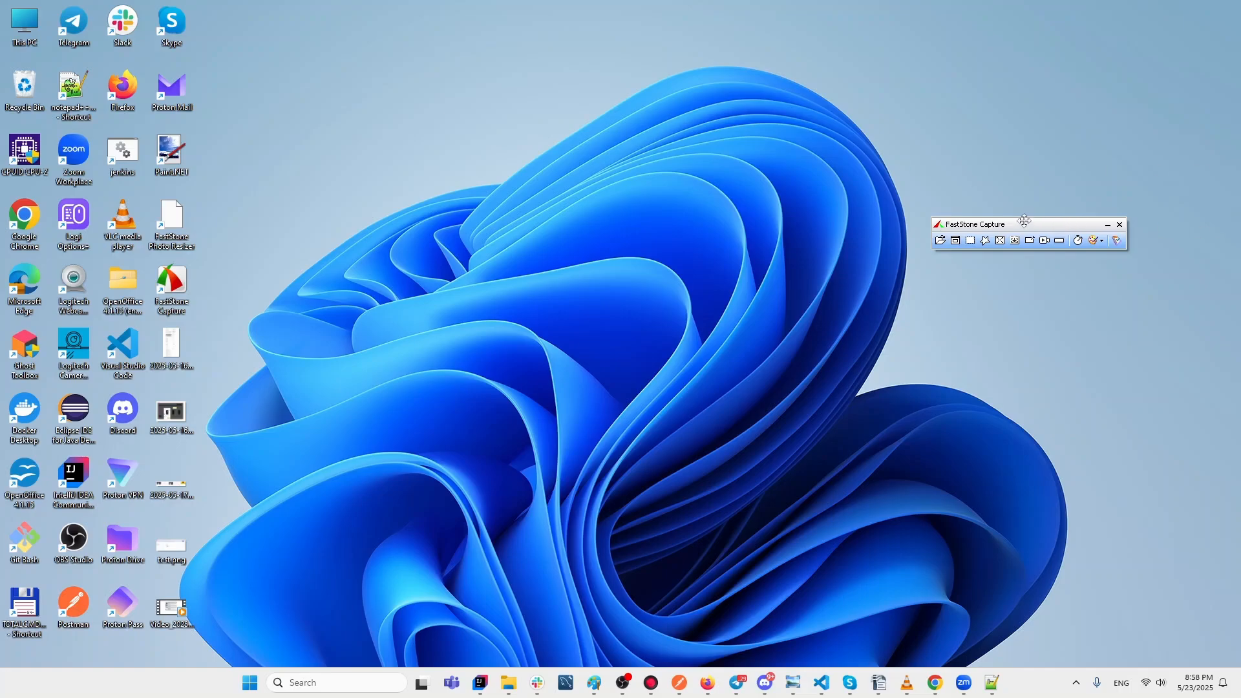
# Nudge the FastStone Capture toolbar slightly further up and to the right.
pyautogui.moveTo(1030, 220); pyautogui.dragTo(1035, 199)
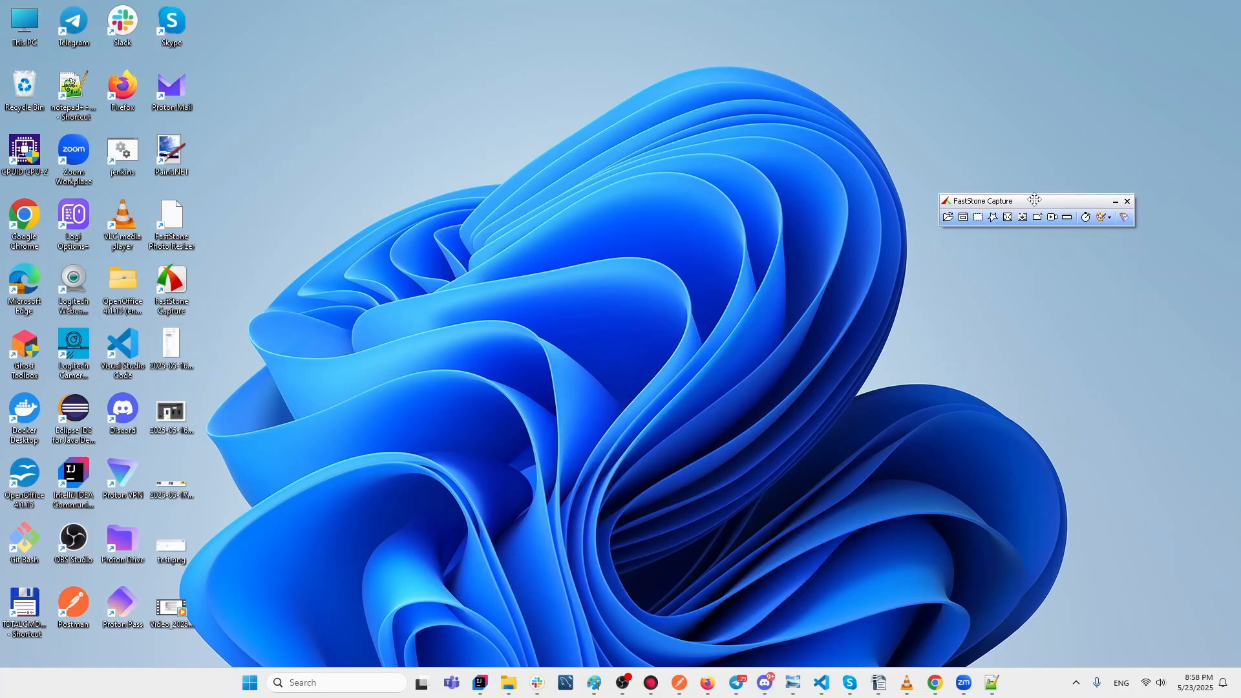
pyautogui.click(1127, 220)
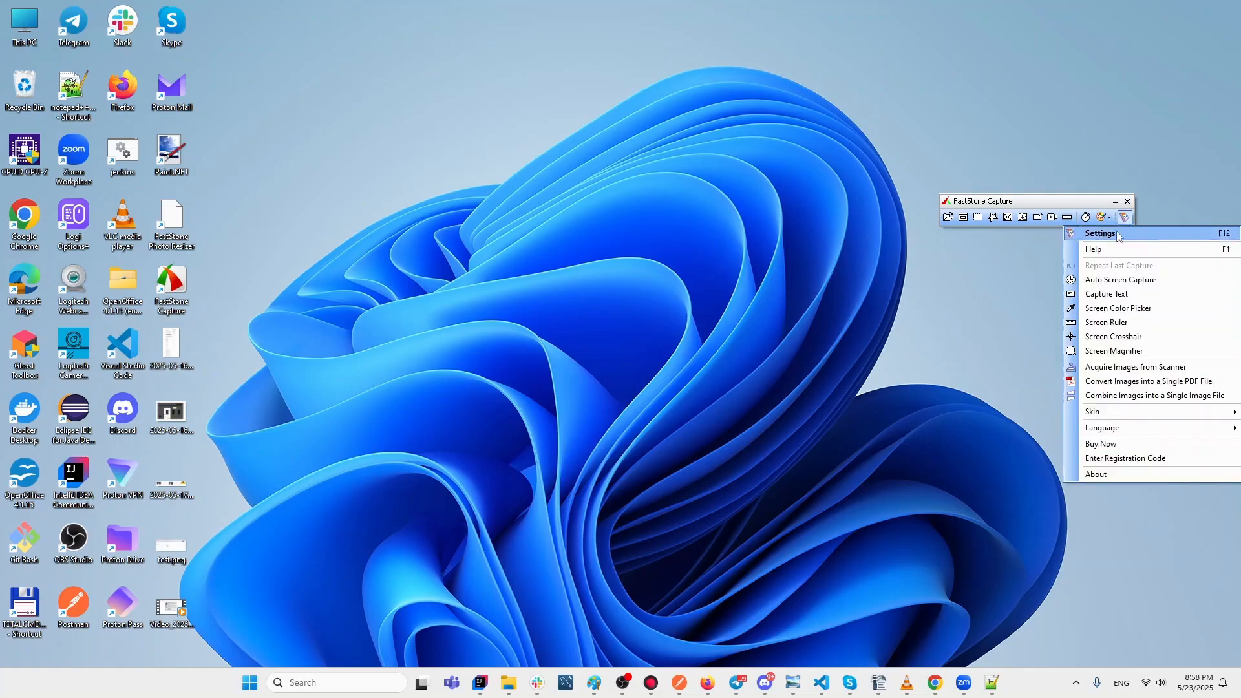
pyautogui.click(1121, 237)
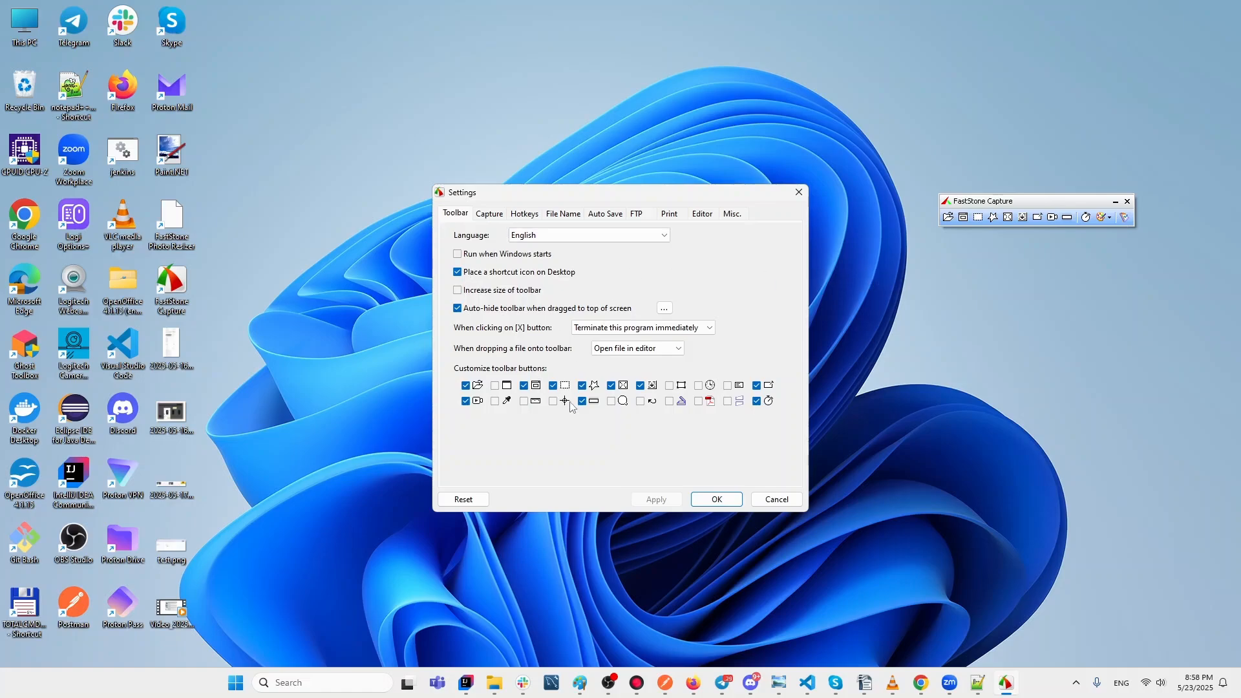
pyautogui.click(525, 402)
pyautogui.click(553, 402)
pyautogui.click(525, 401)
pyautogui.click(554, 401)
pyautogui.click(797, 501)
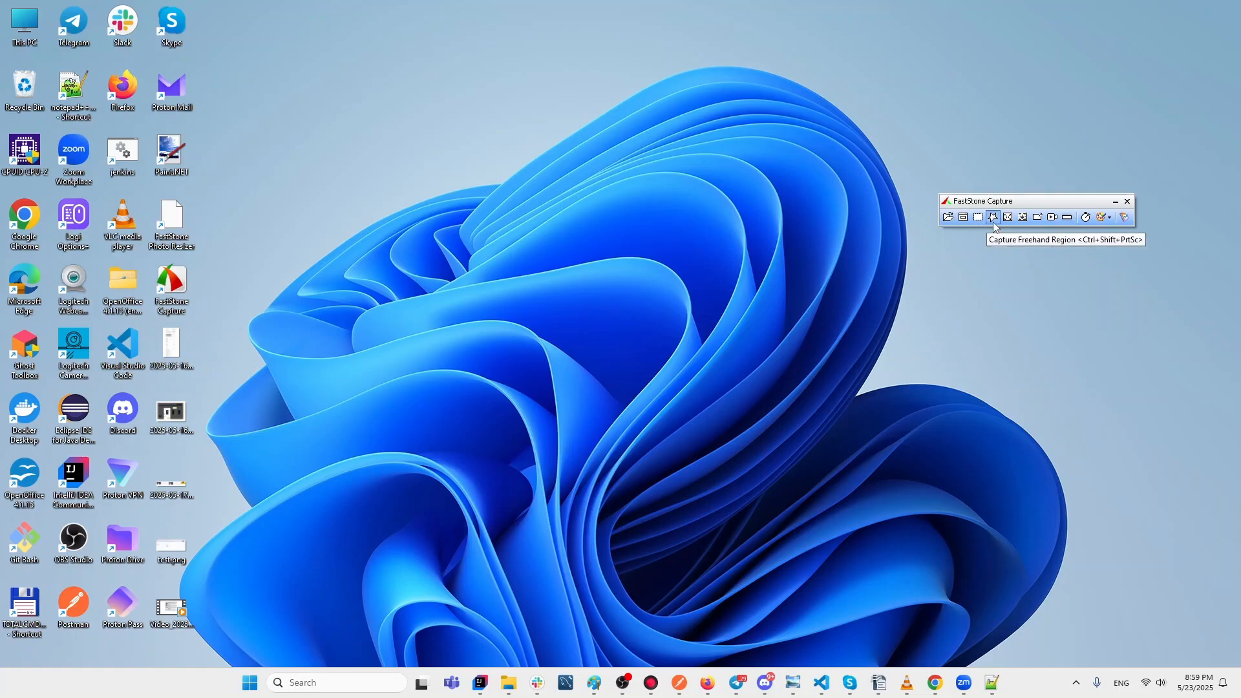
pyautogui.click(1051, 222)
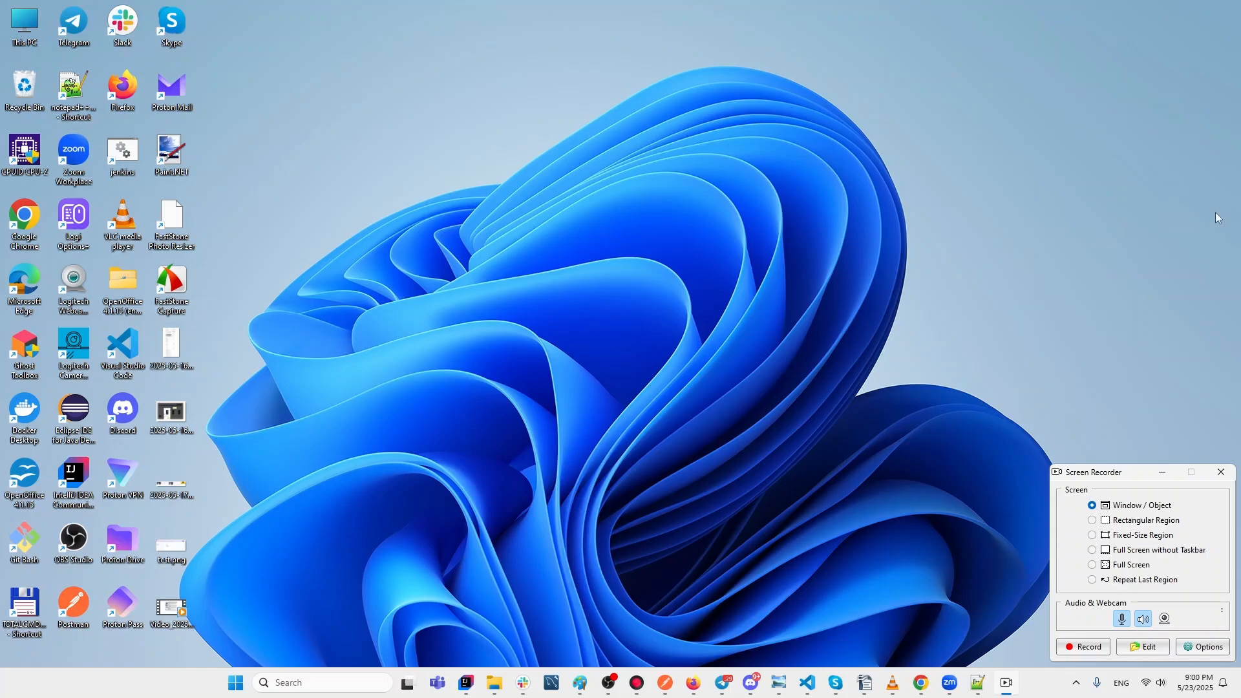
pyautogui.click(1229, 472)
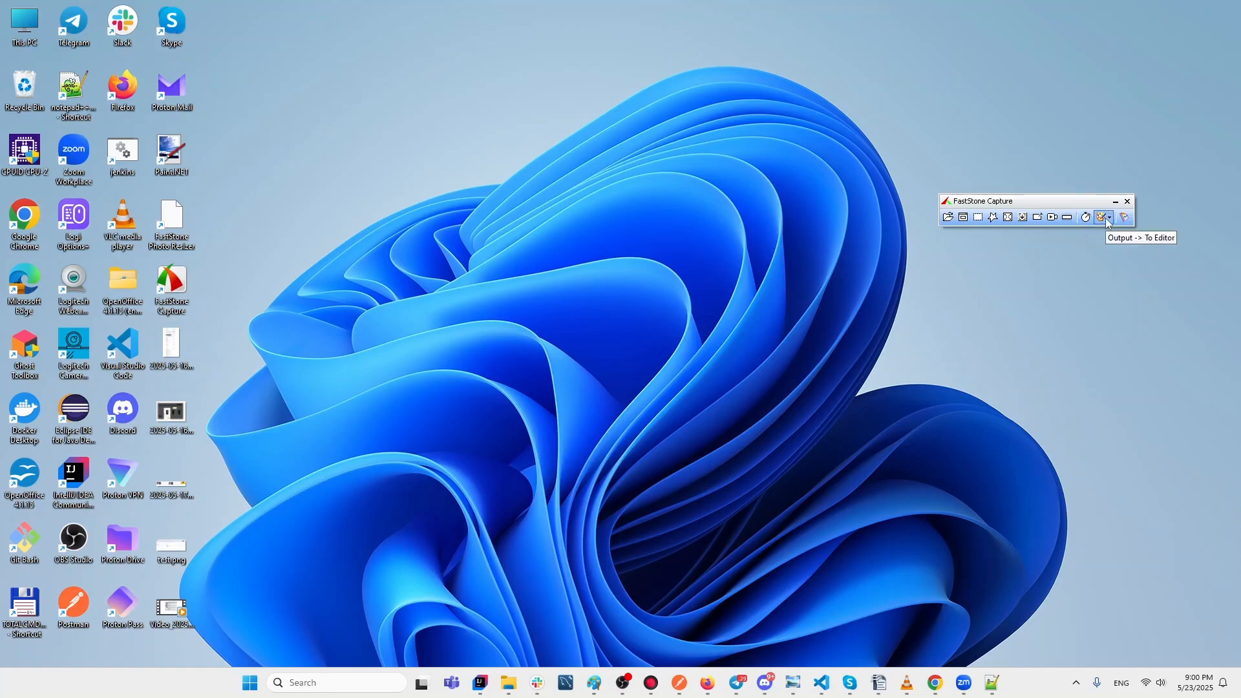
# Review the Output destinations list, then bring up the Settings menu of extra tools.
pyautogui.click(1111, 220)
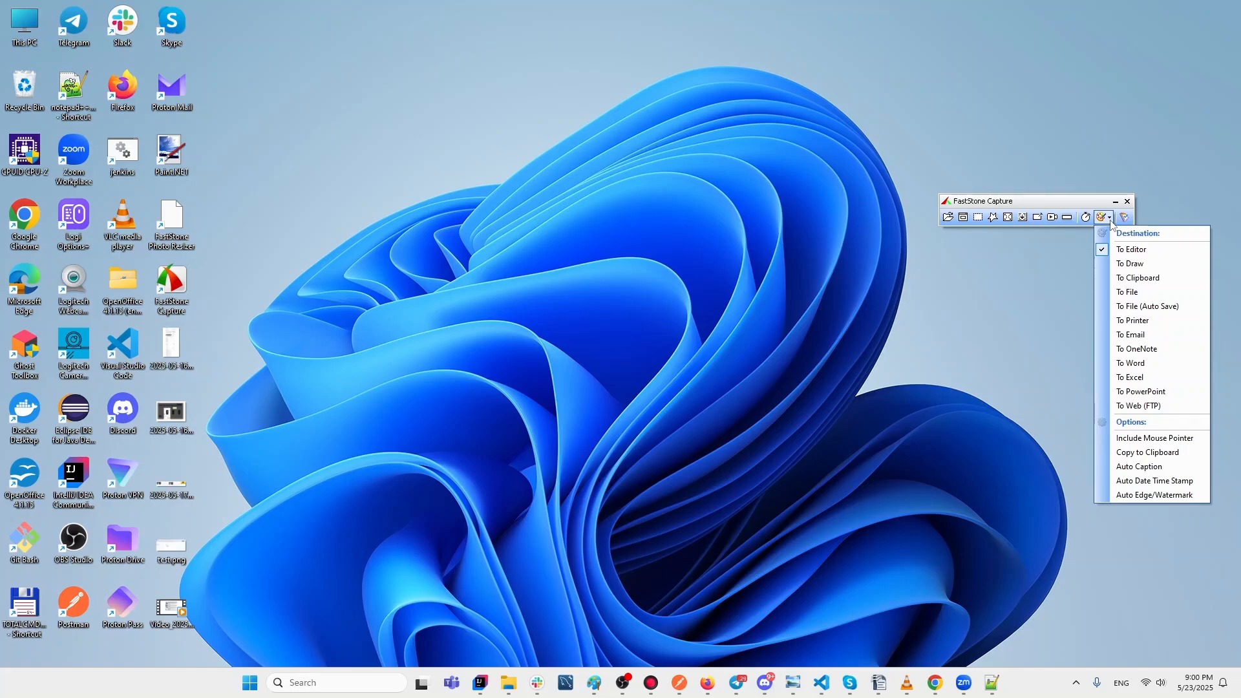
pyautogui.click(1125, 218)
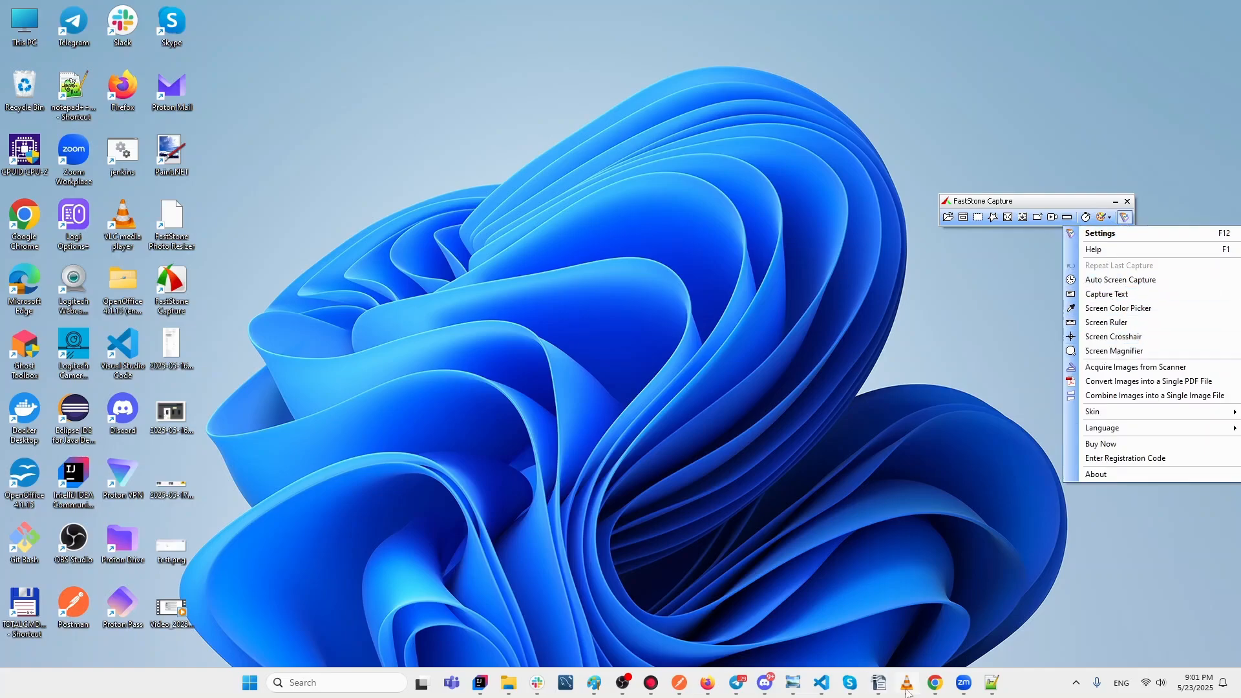
pyautogui.moveTo(907, 692)
# Bring Chrome forward, select the Build-in Editor item in Google Docs, then go to Register Account.
pyautogui.moveTo(945, 684)
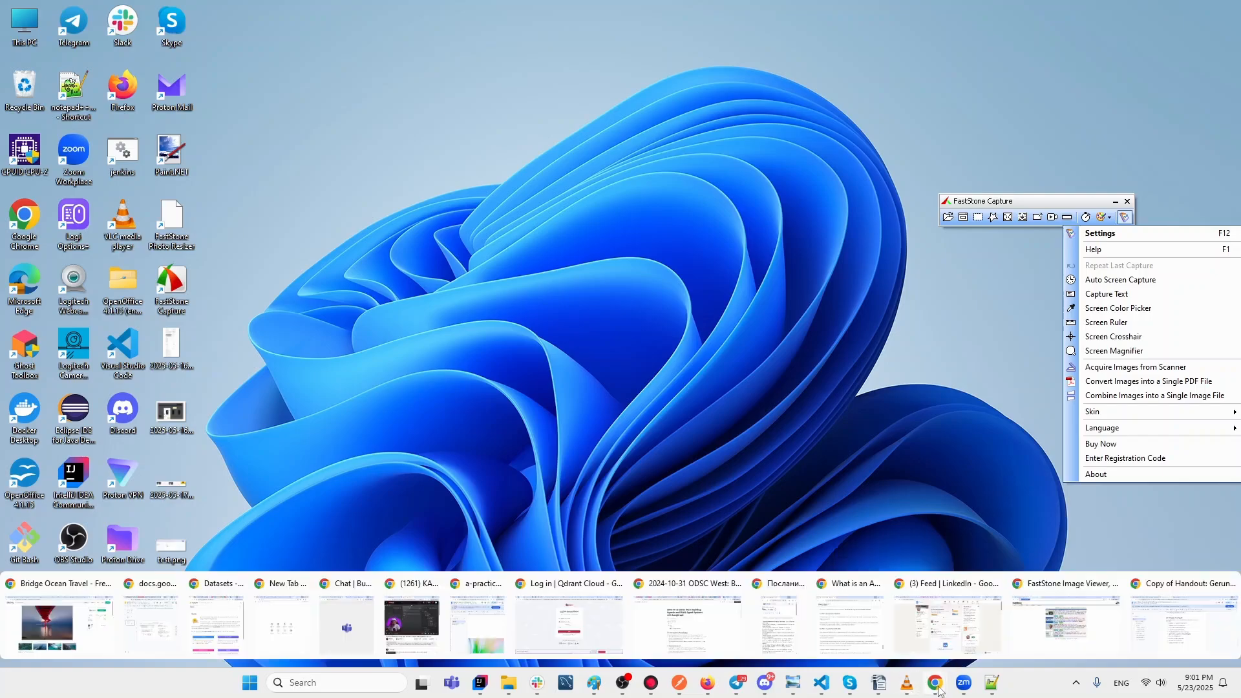
pyautogui.click(1066, 631)
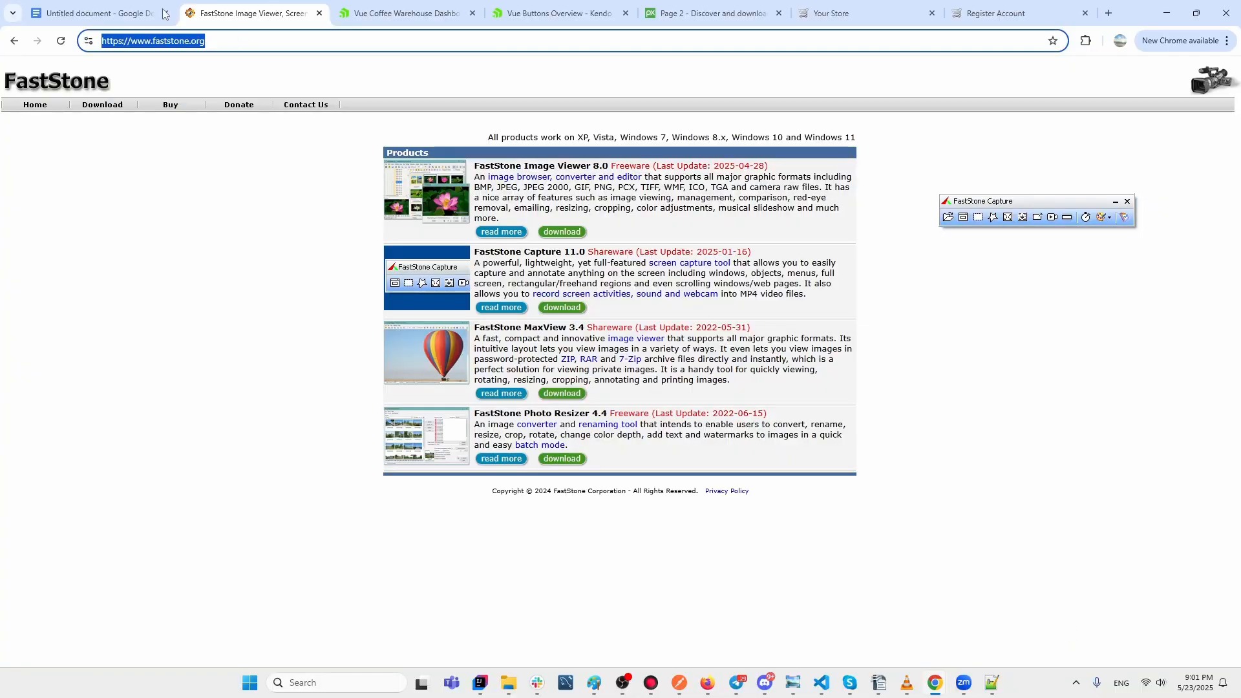
pyautogui.click(112, 17)
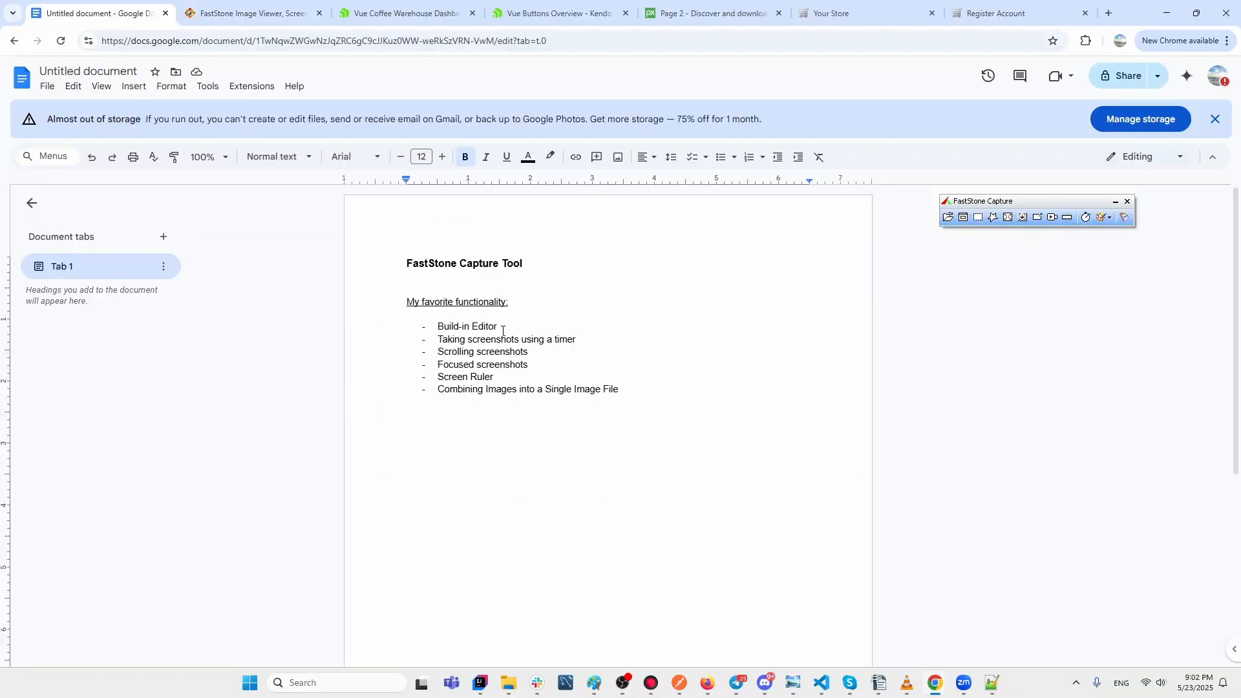
pyautogui.moveTo(497, 331); pyautogui.dragTo(437, 328)
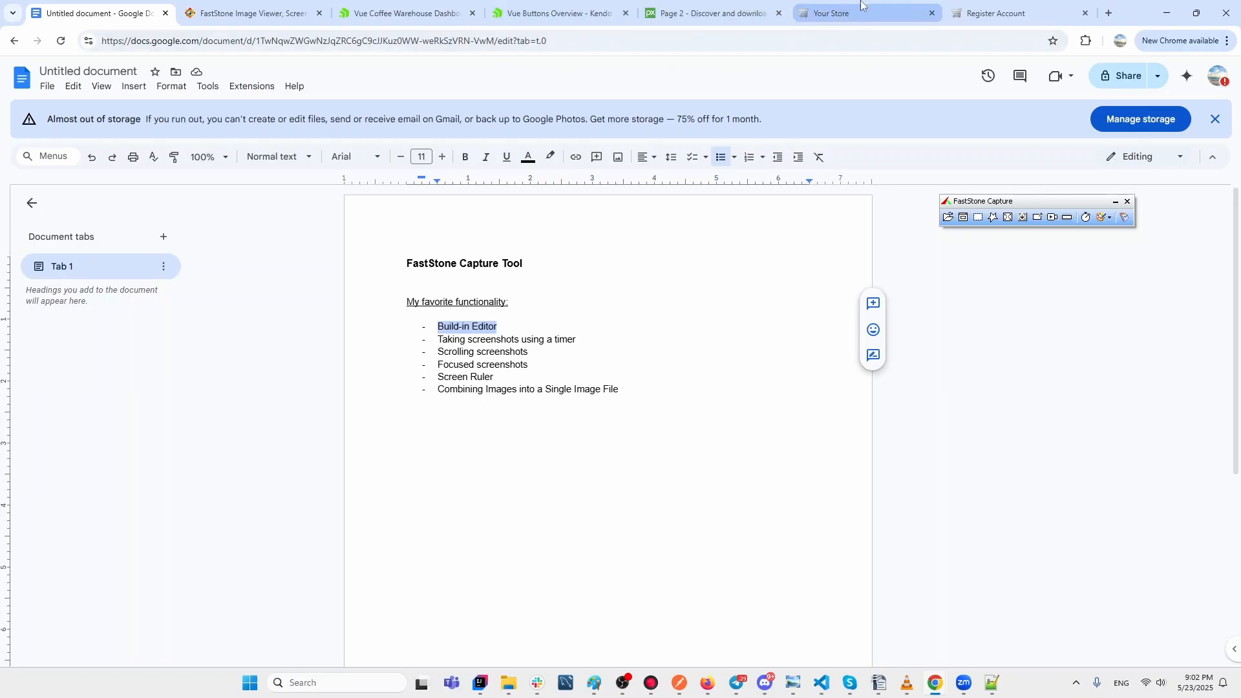
pyautogui.click(987, 15)
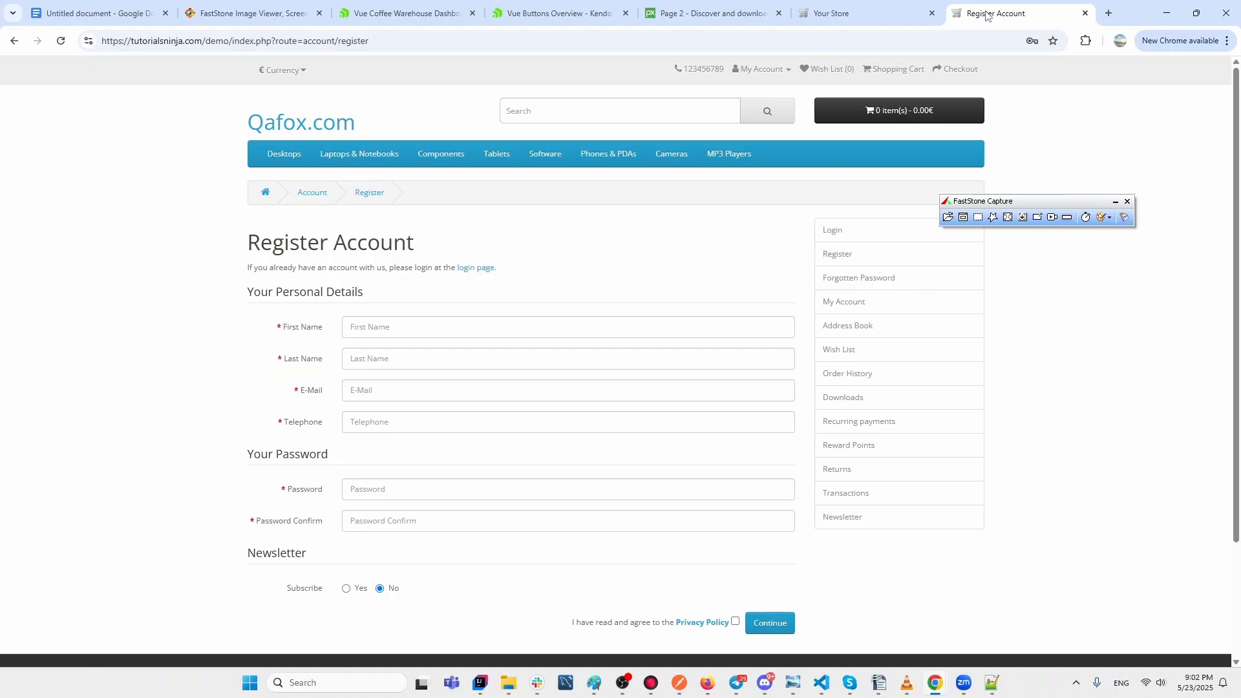
# Submit the empty registration form, route captures To Editor, and begin a rectangular-region capture.
pyautogui.click(773, 631)
pyautogui.scroll(-1, 953, 486)
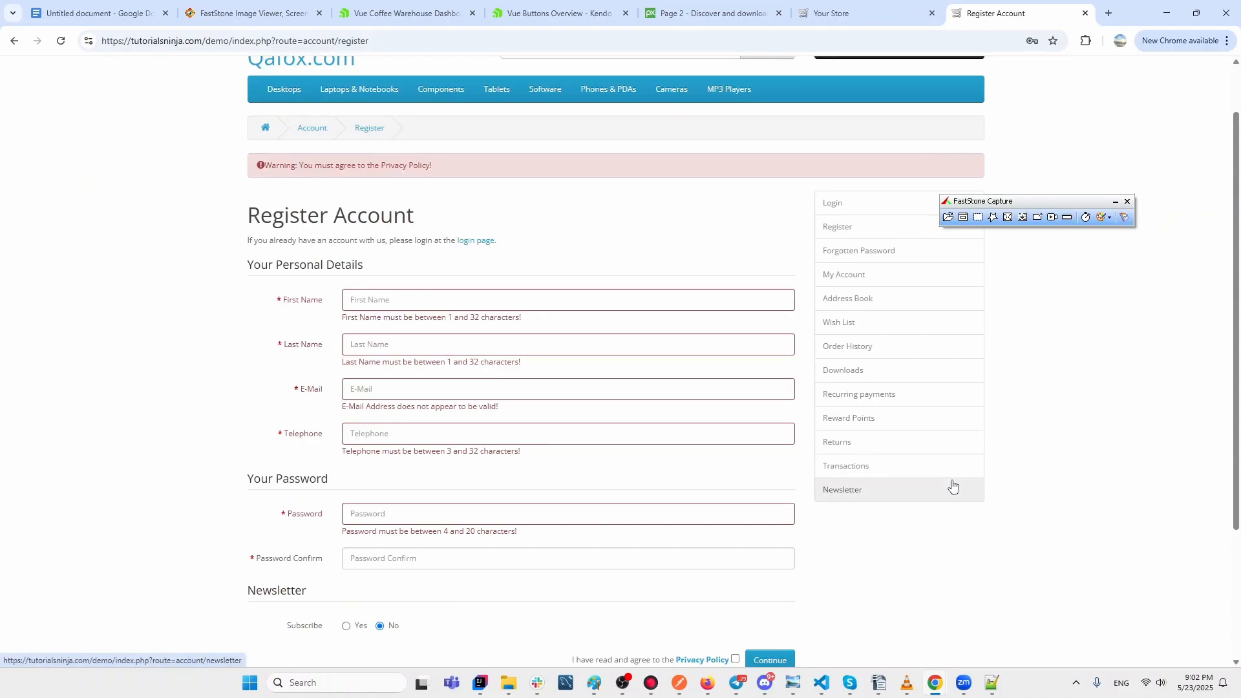
pyautogui.click(1108, 218)
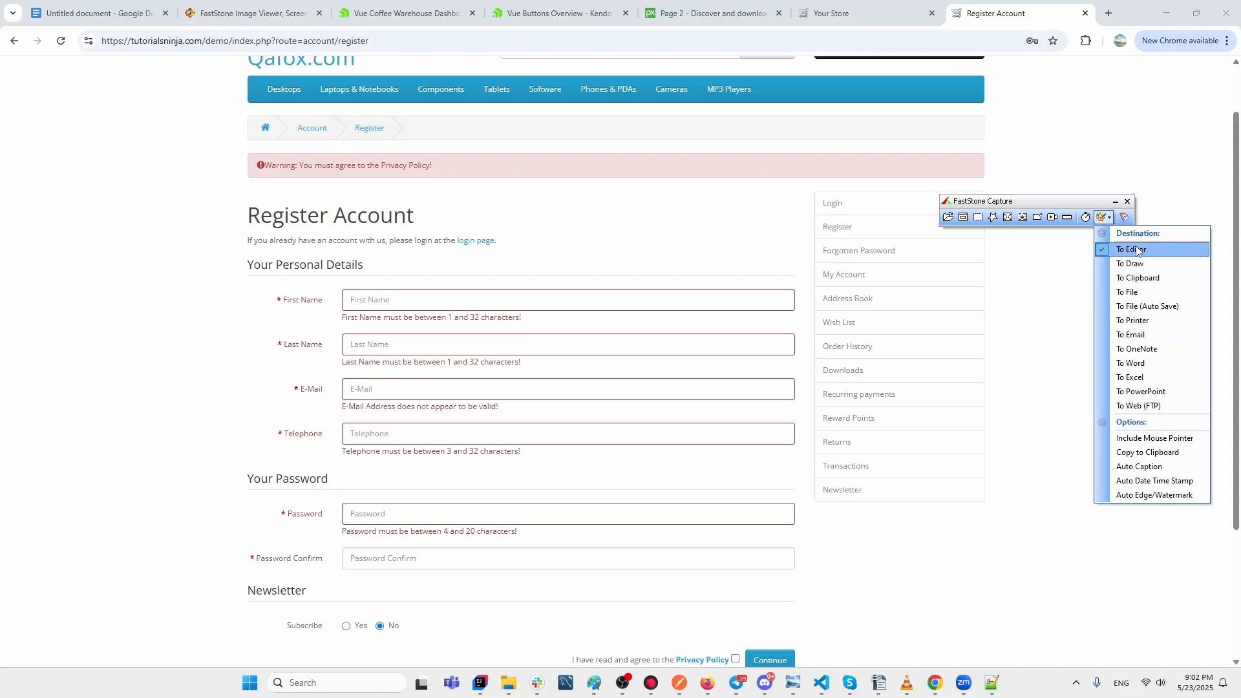
pyautogui.click(979, 223)
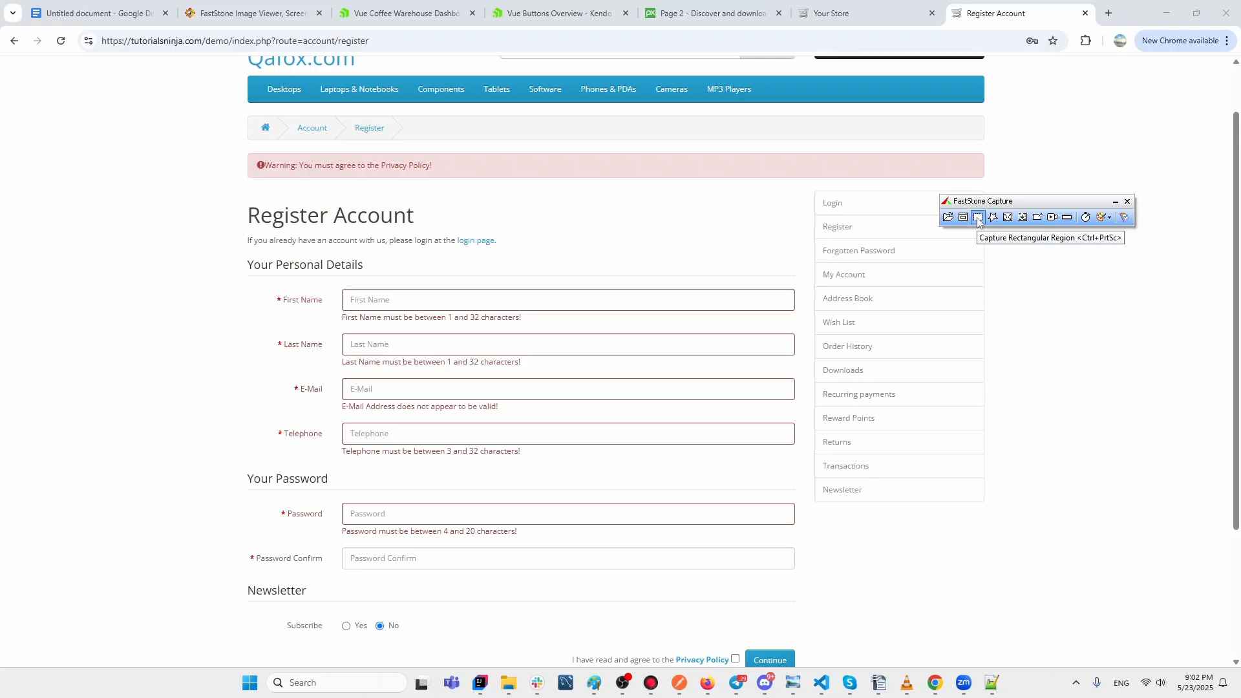
pyautogui.scroll(-1, 1083, 333)
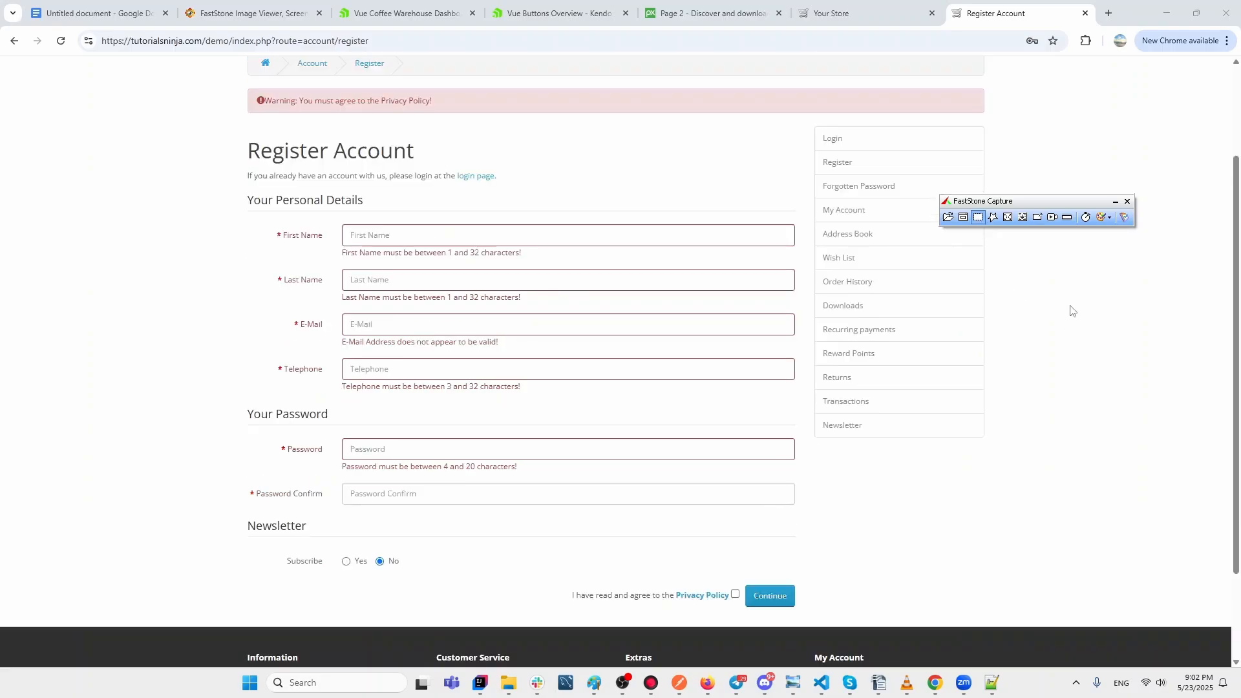
pyautogui.click(977, 221)
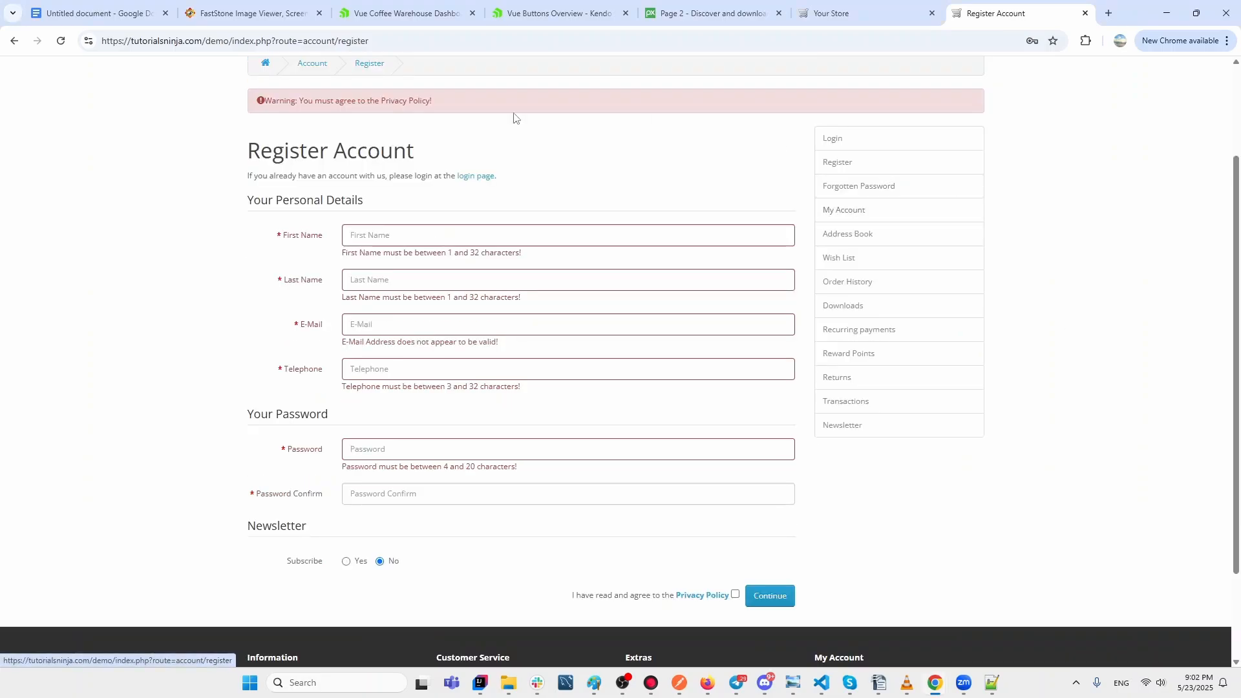
# Drag over the flagged registration form to grab a 1826 × 860 capture into the editor.
pyautogui.moveTo(13, 67); pyautogui.dragTo(1193, 622)
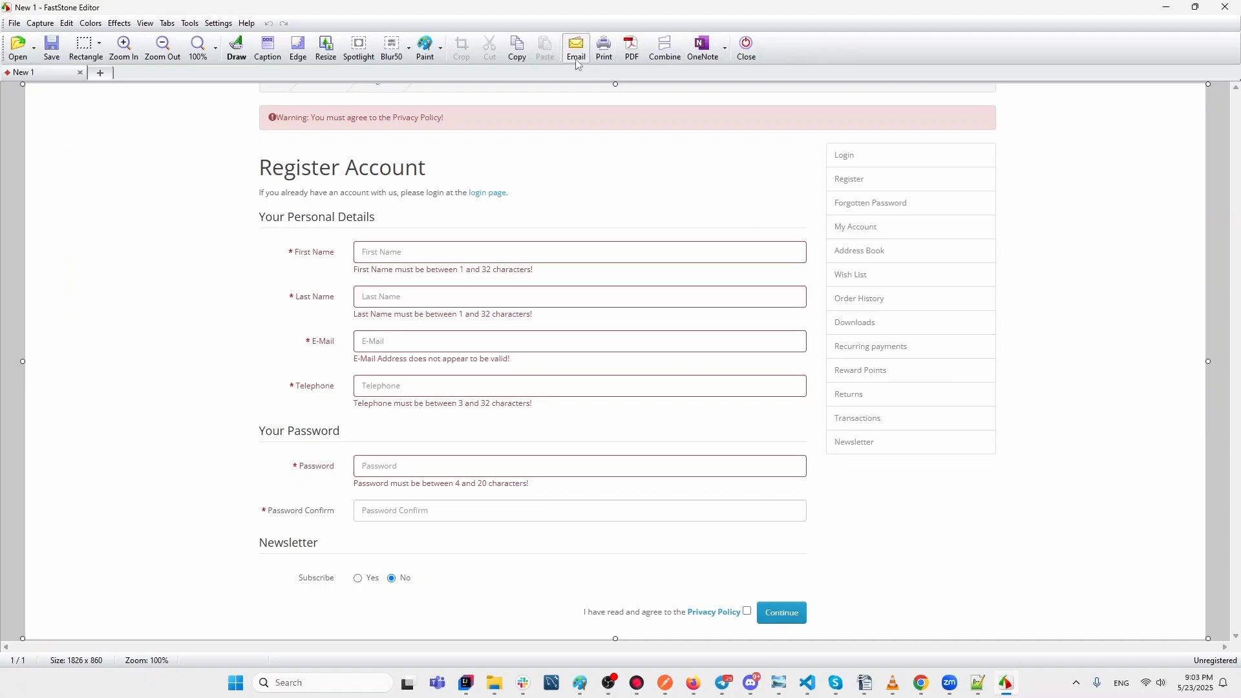
pyautogui.click(424, 57)
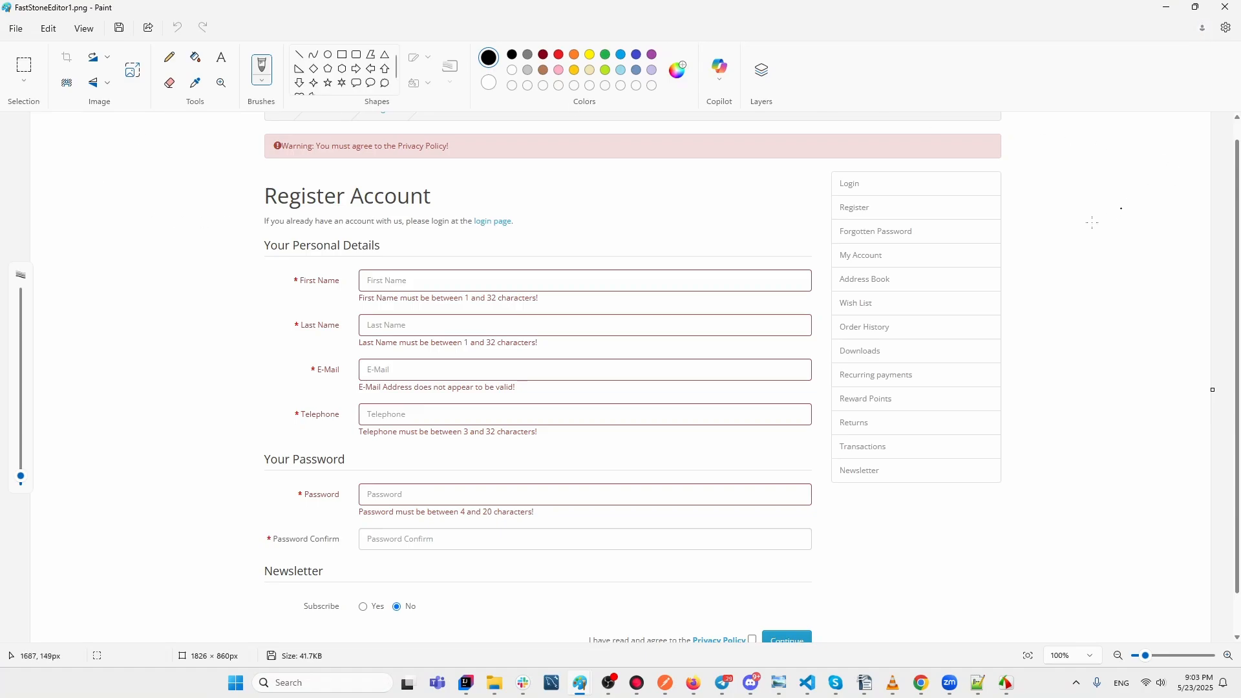
pyautogui.click(1227, 8)
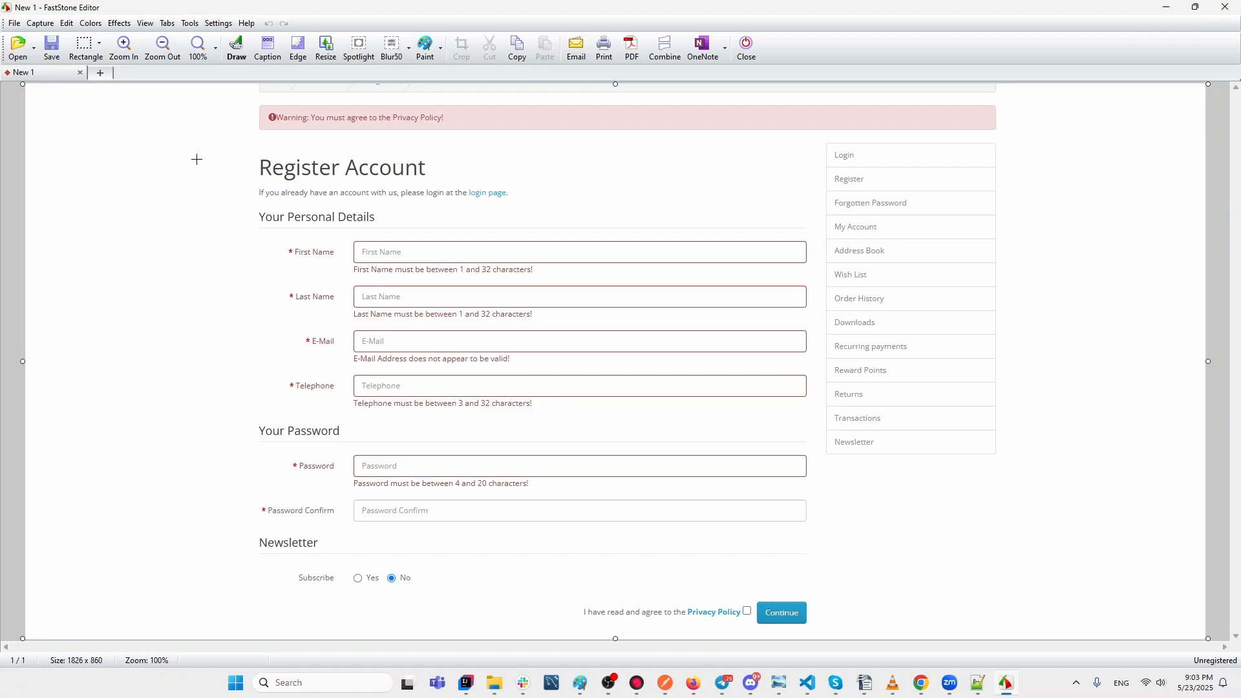
# Open the Register Account capture in the Draw window and pick the red 3-pixel rectangle tool.
pyautogui.click(241, 57)
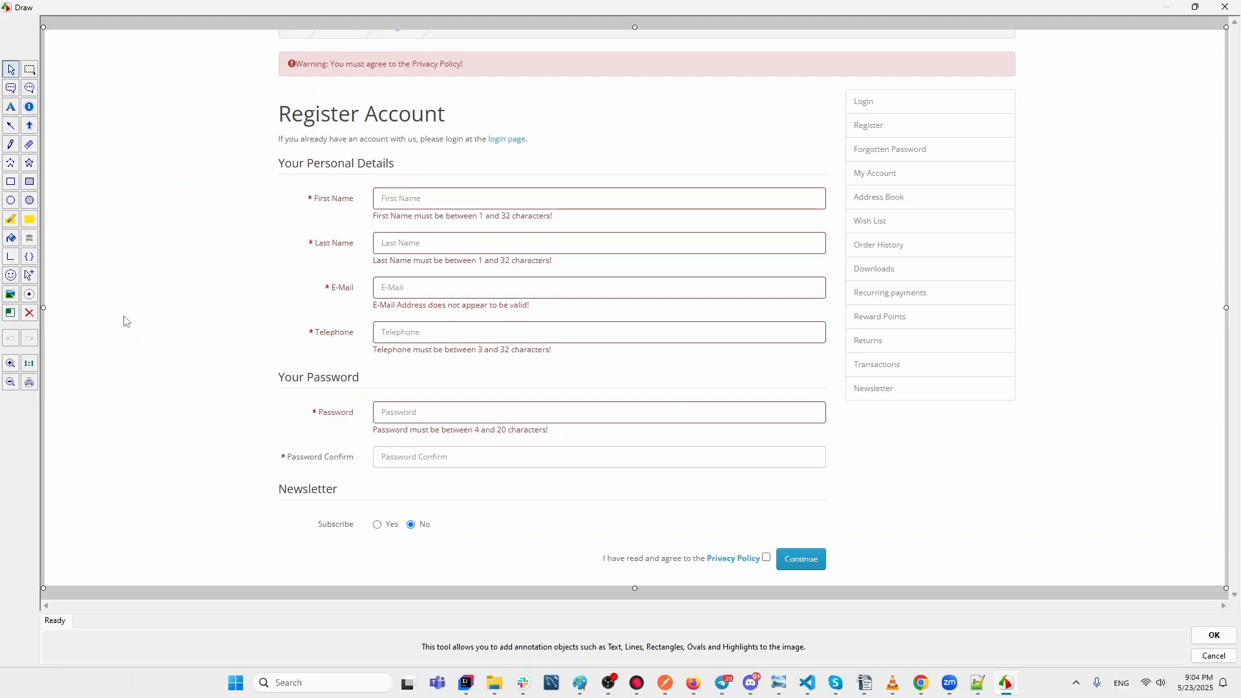
pyautogui.click(11, 183)
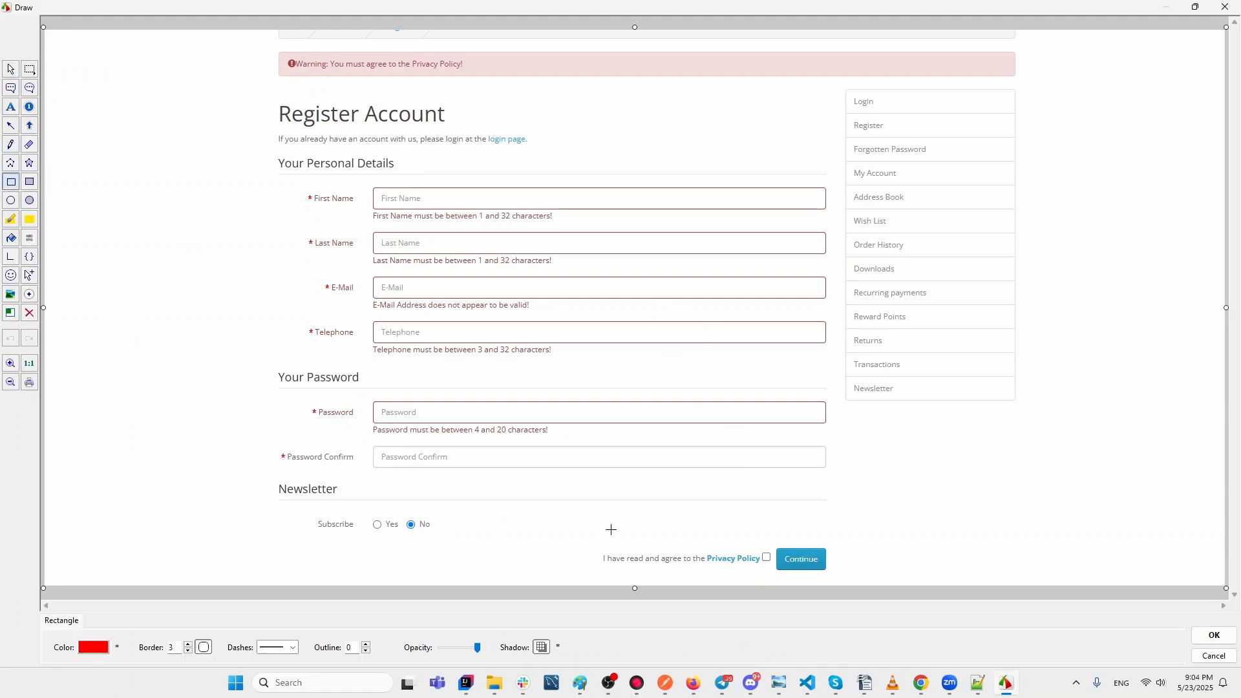
# Draw a red rectangle around the 'I have read and agree to the Privacy Policy' line.
pyautogui.moveTo(589, 541); pyautogui.dragTo(774, 576)
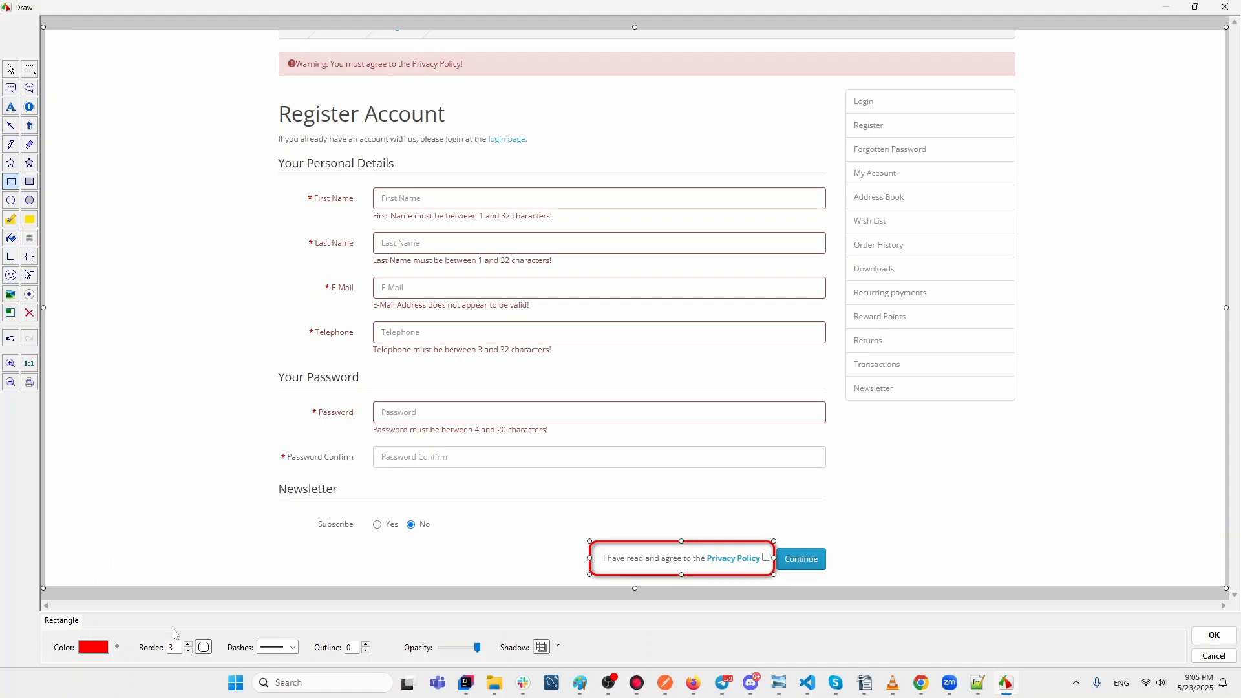
# Keep the rectangle's shadow and solid outline, and reduce its border width from 3 to 2.
pyautogui.click(541, 651)
pyautogui.click(541, 651)
pyautogui.click(291, 649)
pyautogui.click(292, 649)
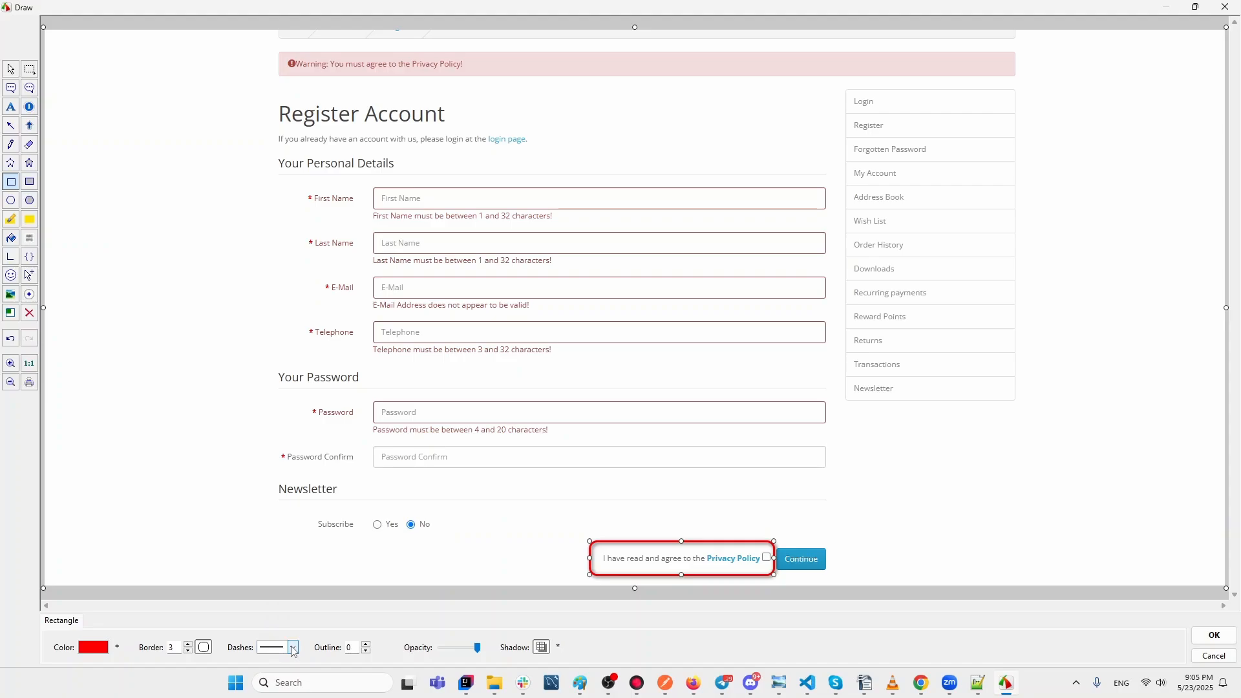
pyautogui.click(188, 651)
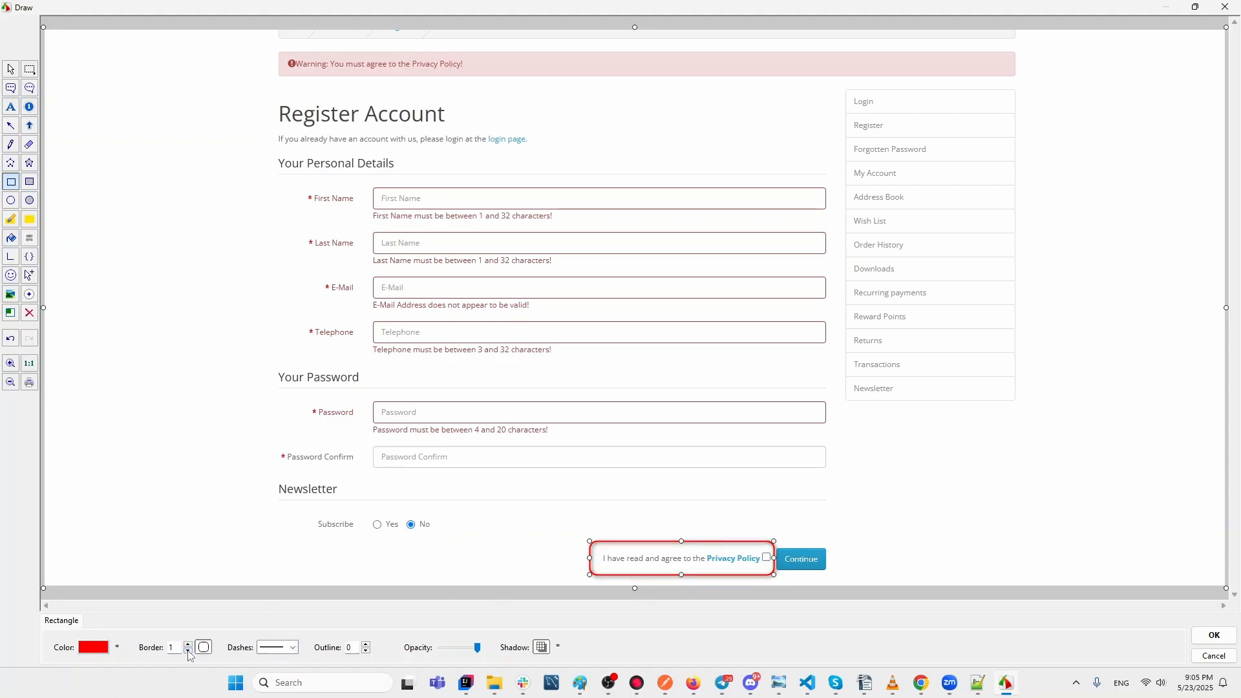
pyautogui.click(188, 651)
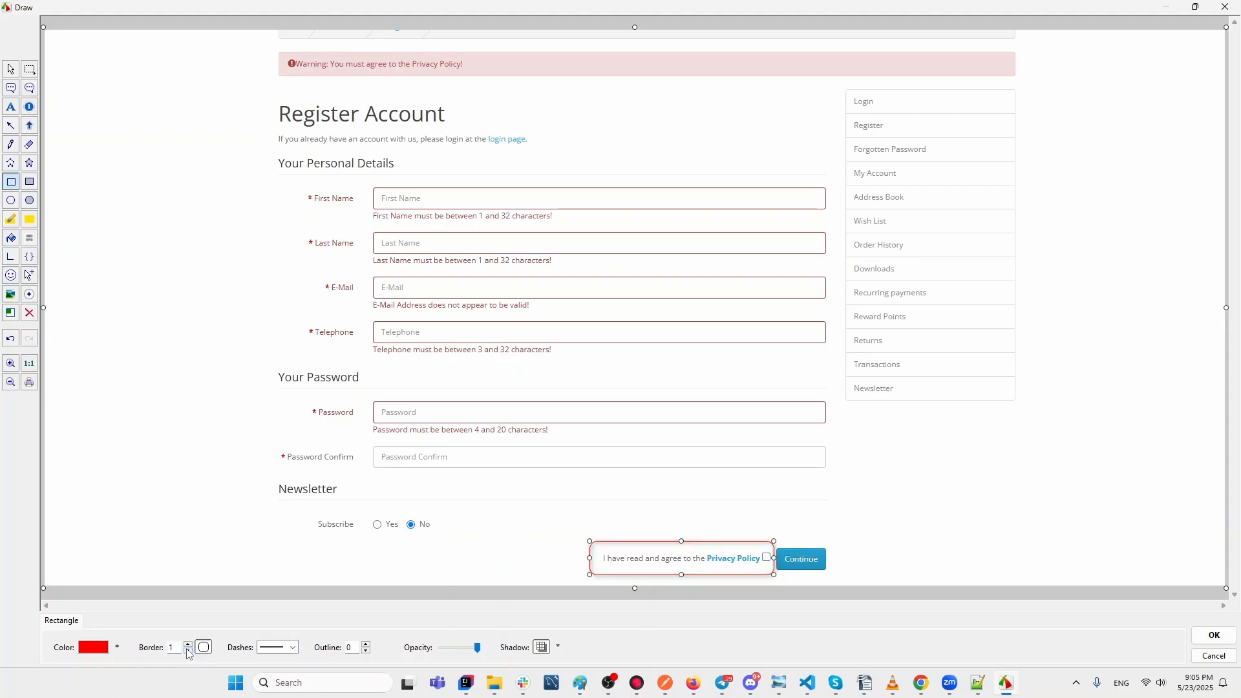
pyautogui.click(189, 644)
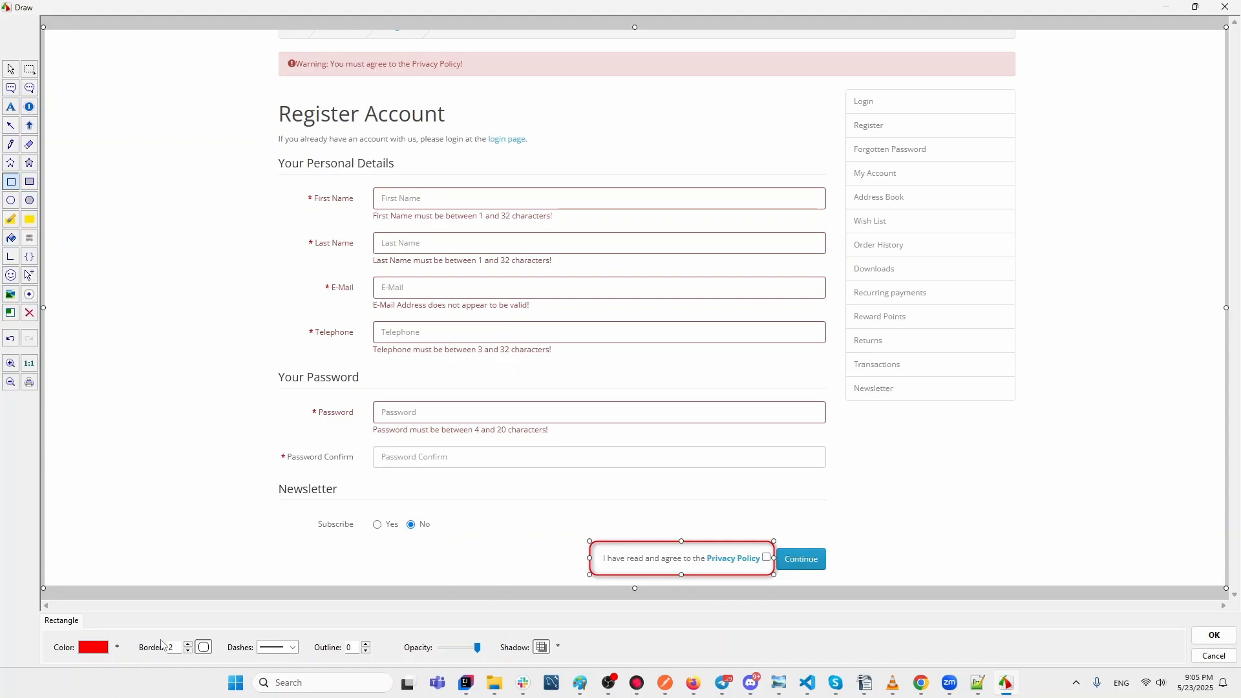
pyautogui.click(11, 89)
# Draw a yellow callout above the Continue button with its tail on the Privacy Policy checkbox.
pyautogui.moveTo(803, 476); pyautogui.dragTo(1047, 521)
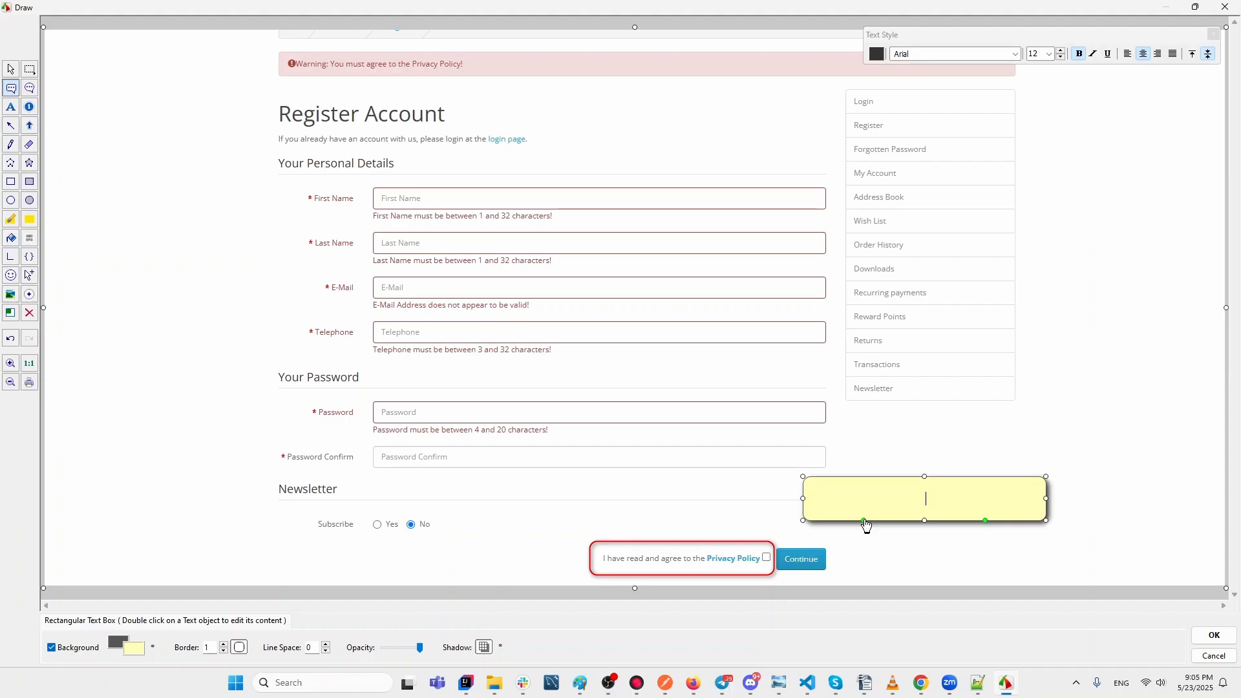
pyautogui.moveTo(865, 522); pyautogui.dragTo(775, 546)
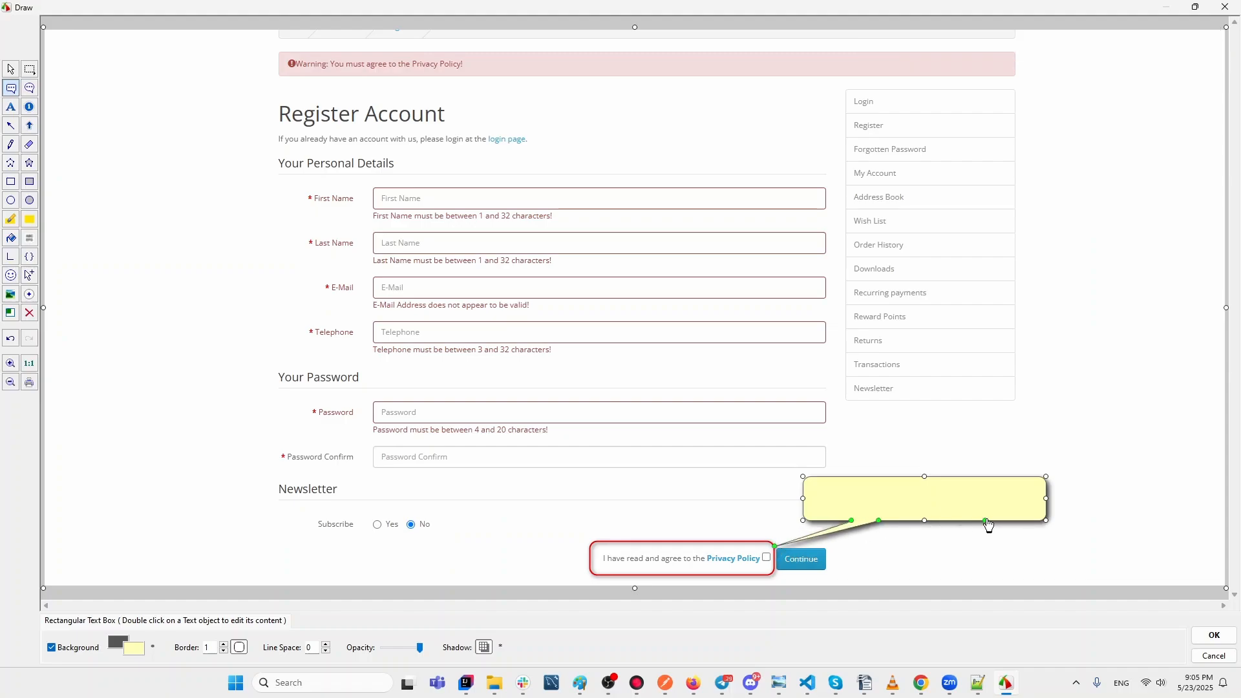
pyautogui.moveTo(986, 521); pyautogui.dragTo(925, 560)
pyautogui.moveTo(926, 559); pyautogui.dragTo(985, 358)
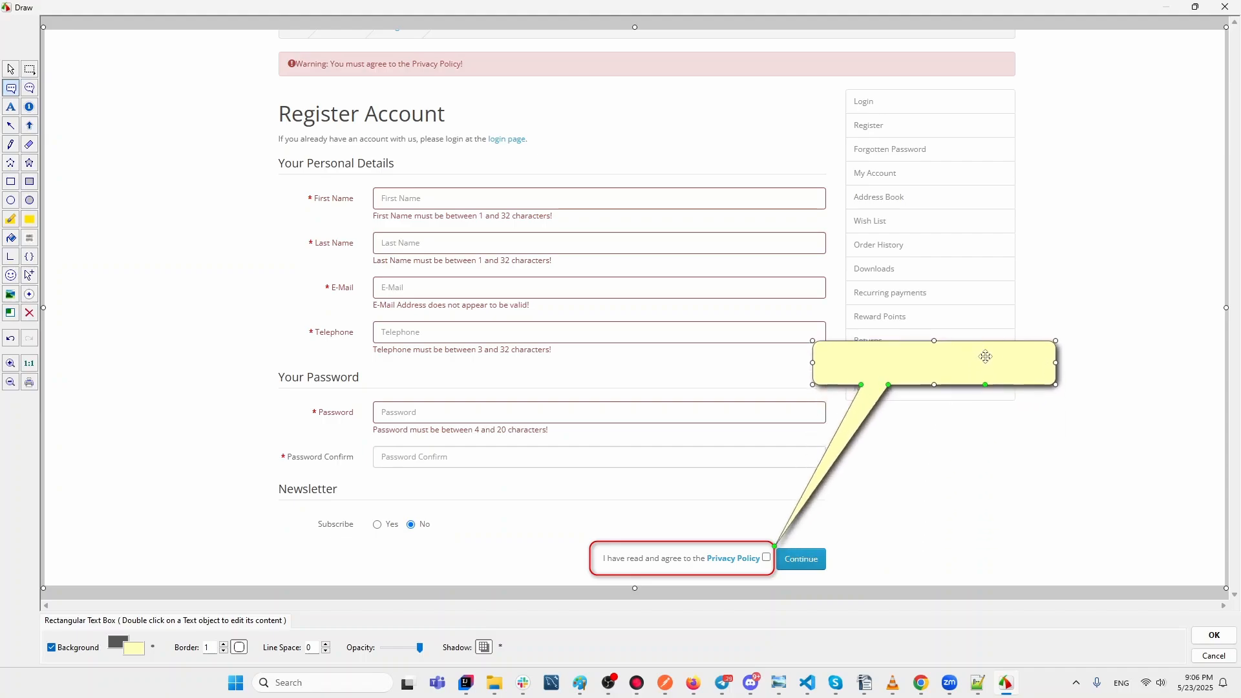
# Resize the callout into a short strip and move it near the Privacy Policy line.
pyautogui.moveTo(1059, 391); pyautogui.dragTo(1092, 487)
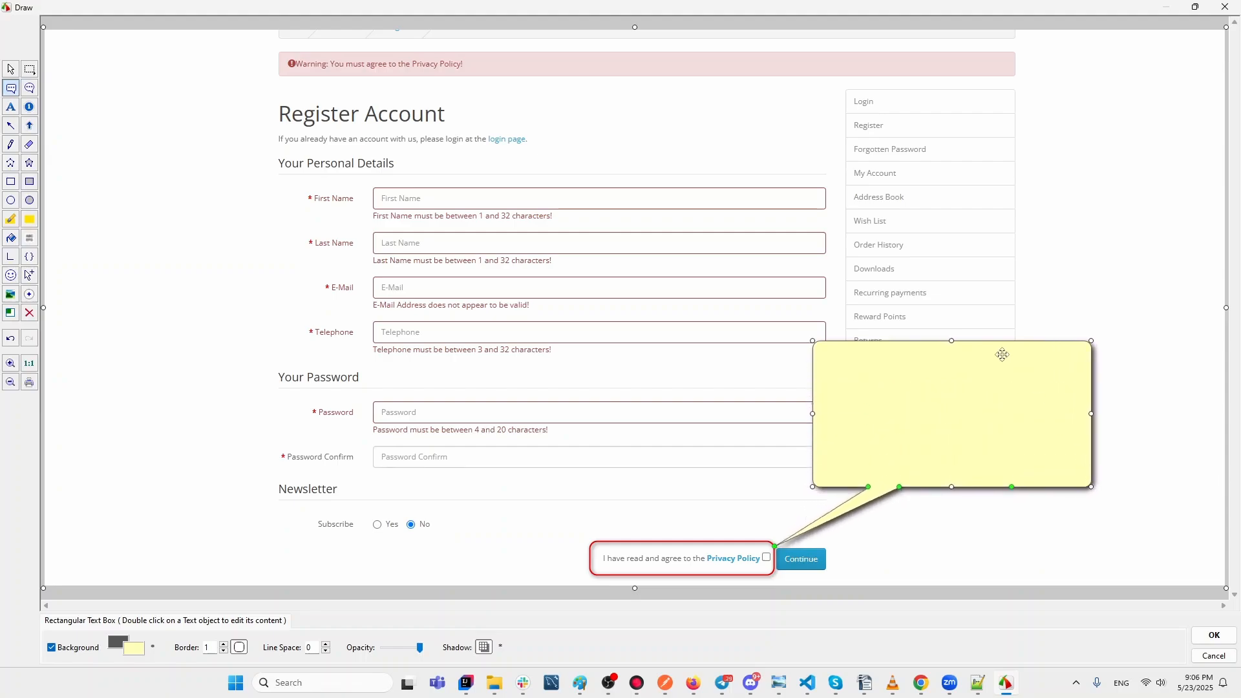
pyautogui.moveTo(954, 342); pyautogui.dragTo(942, 286)
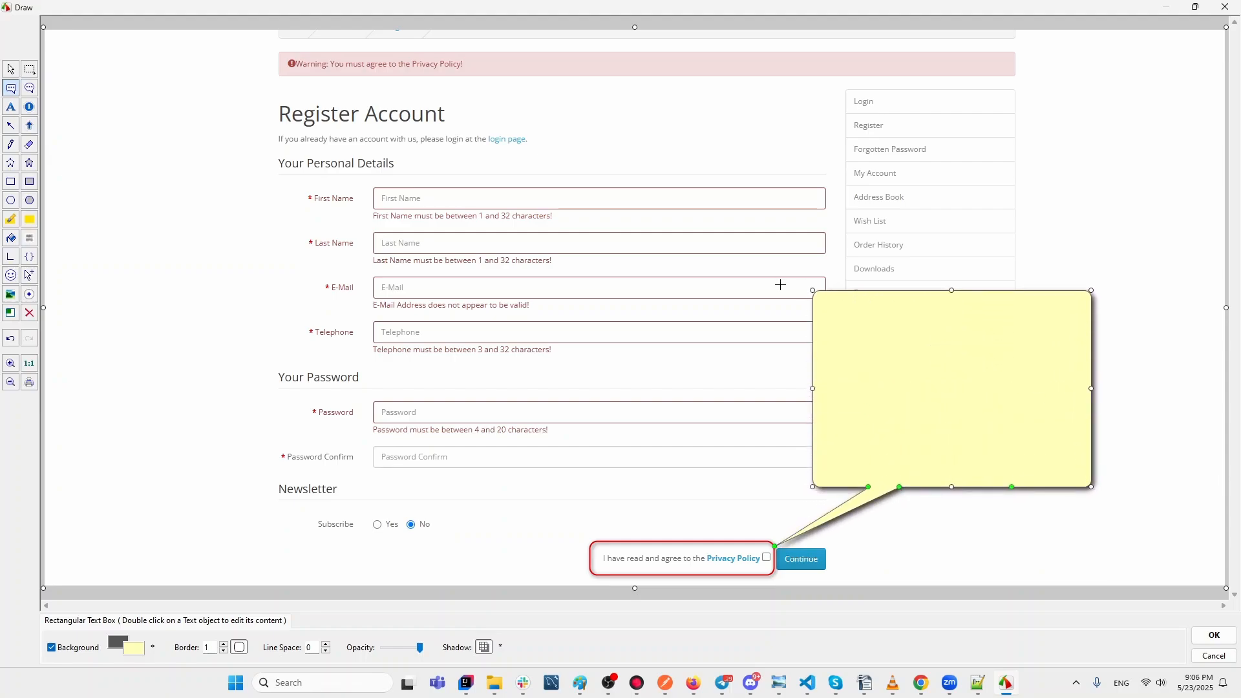
pyautogui.moveTo(813, 285); pyautogui.dragTo(836, 432)
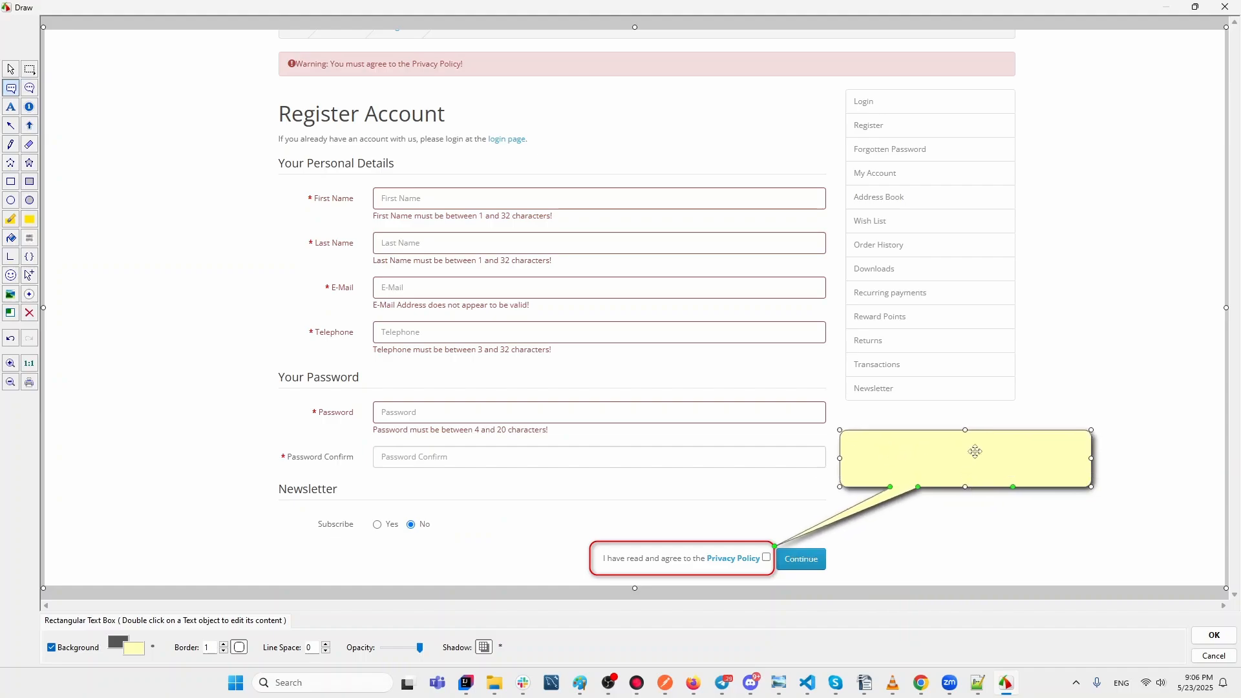
pyautogui.moveTo(975, 452); pyautogui.dragTo(929, 472)
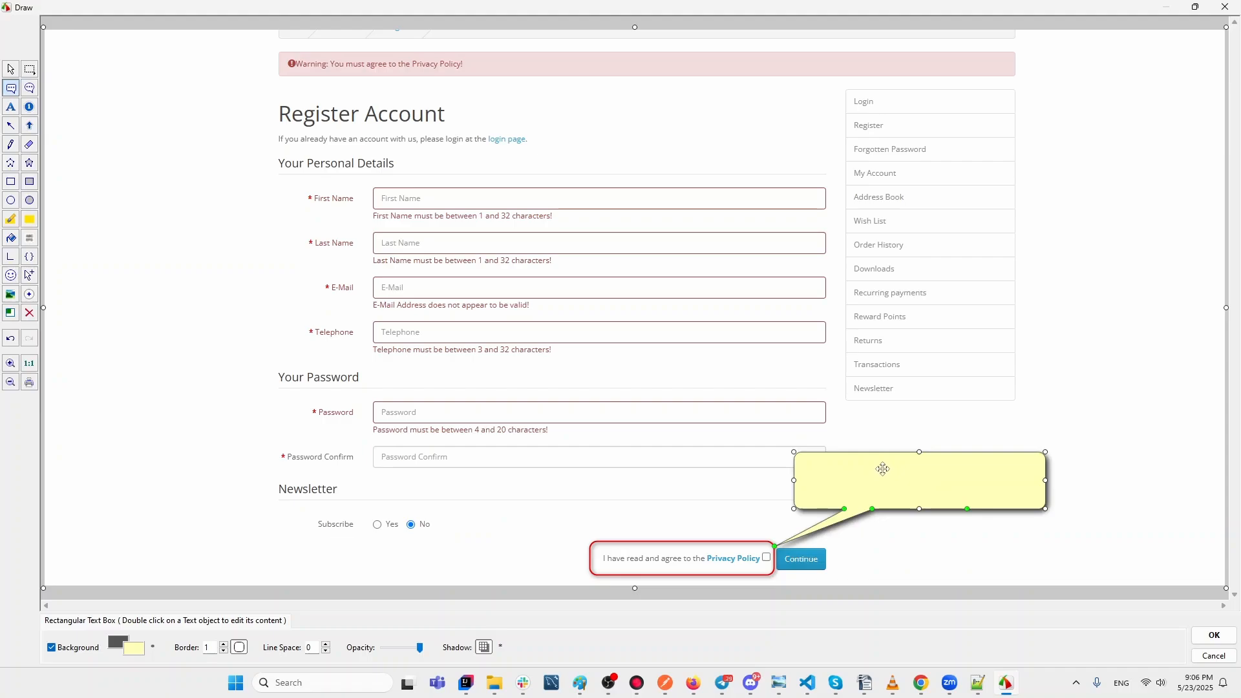
# Type 'issue description' into the yellow callout, fixing the typo.
pyautogui.doubleClick(910, 467)
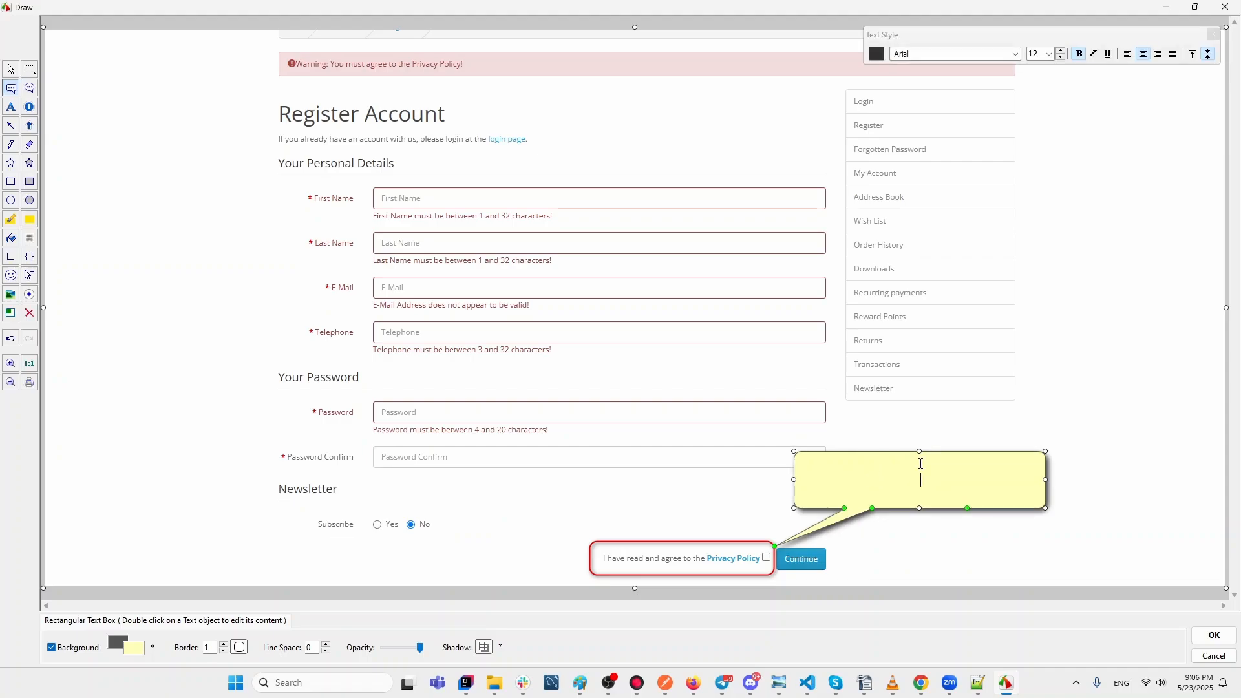
pyautogui.write('issue description')
# Shrink the callout to fit its text and dismiss the Text Style panel.
pyautogui.moveTo(1051, 508); pyautogui.dragTo(919, 495)
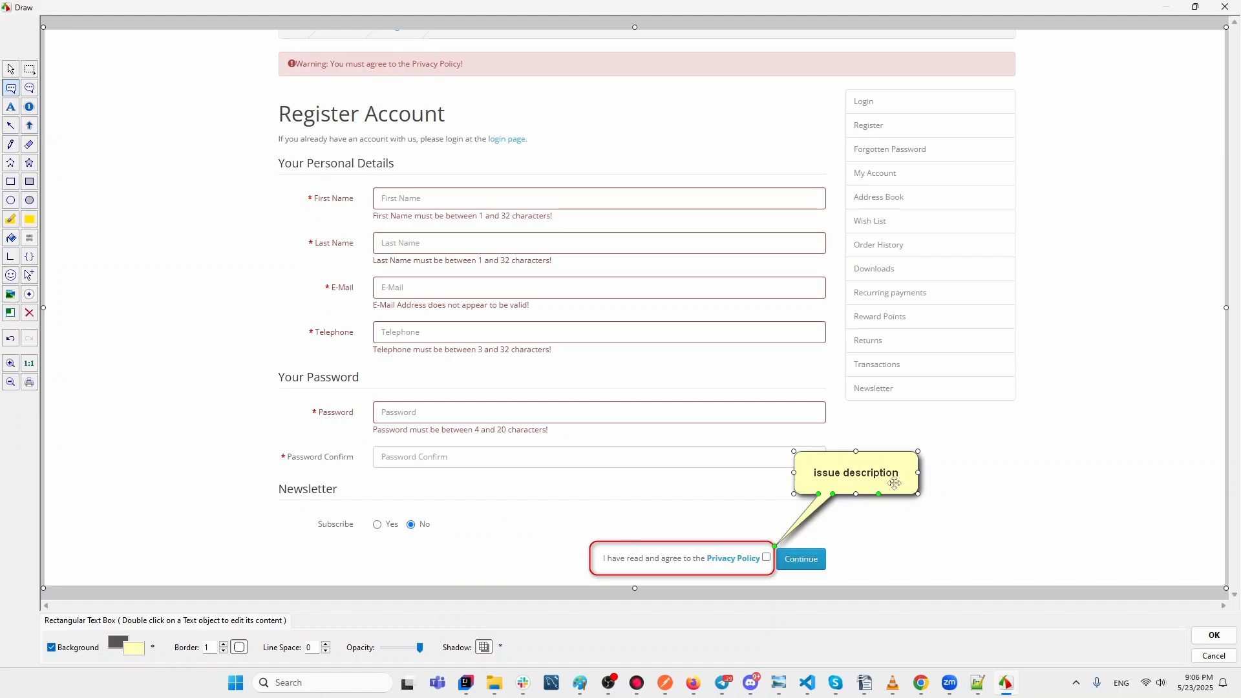
pyautogui.doubleClick(867, 474)
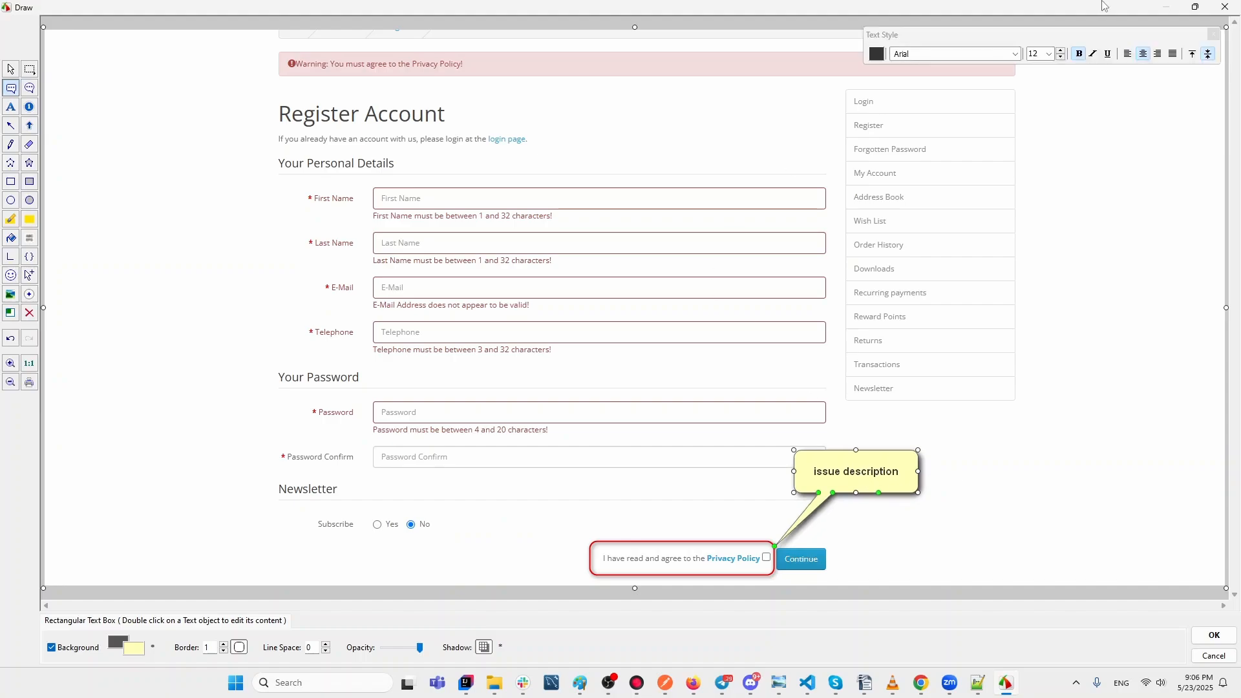
pyautogui.moveTo(1004, 40); pyautogui.dragTo(982, 238)
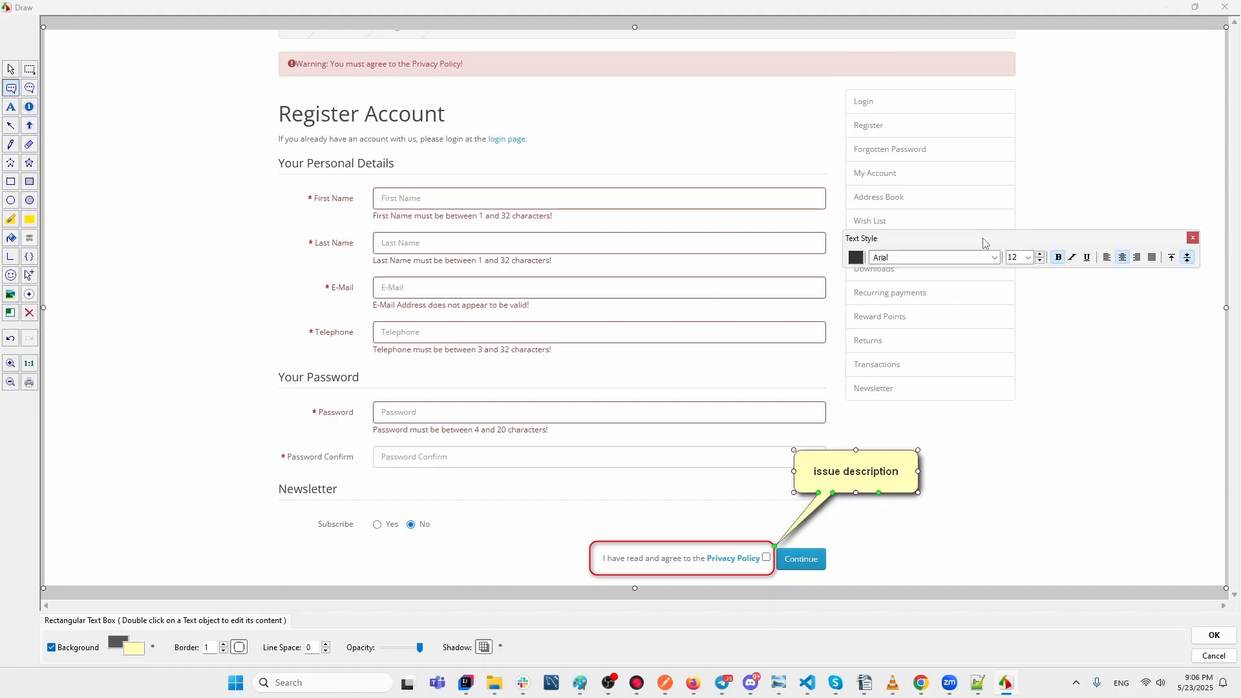
pyautogui.click(1192, 237)
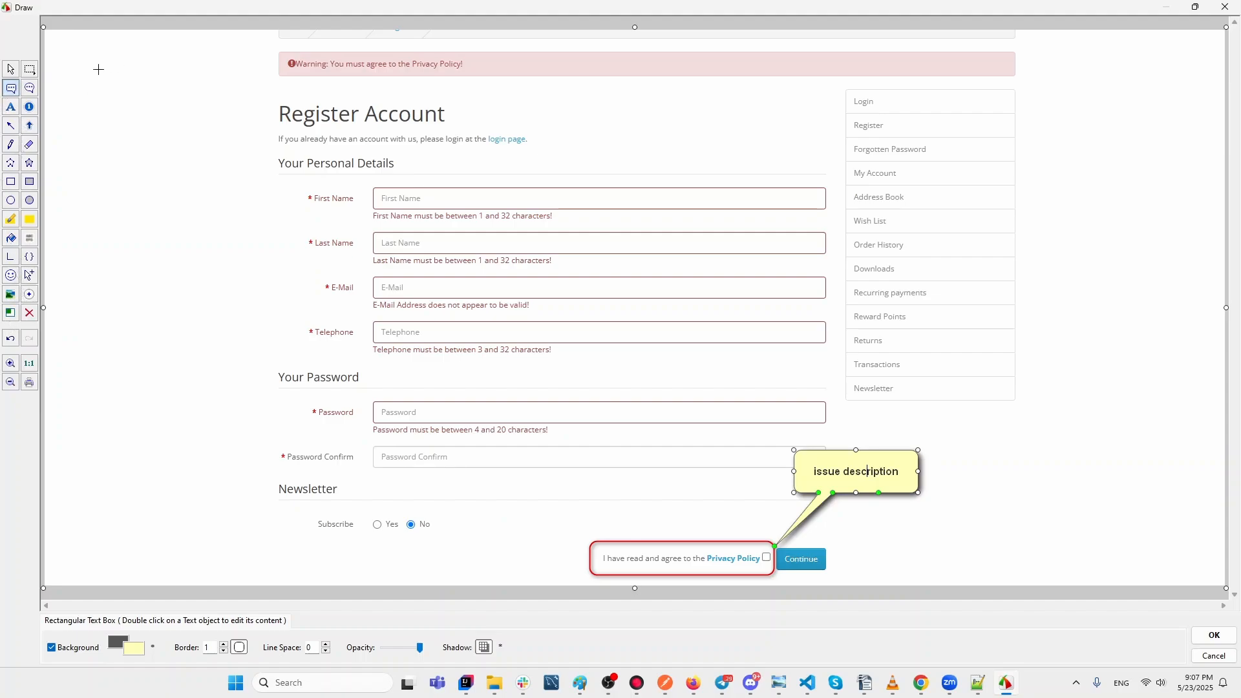
# Outline the Privacy Policy warning bar in red and draw a yellow text box left of Register Account.
pyautogui.click(10, 182)
pyautogui.moveTo(253, 45)
pyautogui.mouseDown()
pyautogui.moveTo(354, 45)
pyautogui.moveTo(483, 87)
pyautogui.mouseUp()
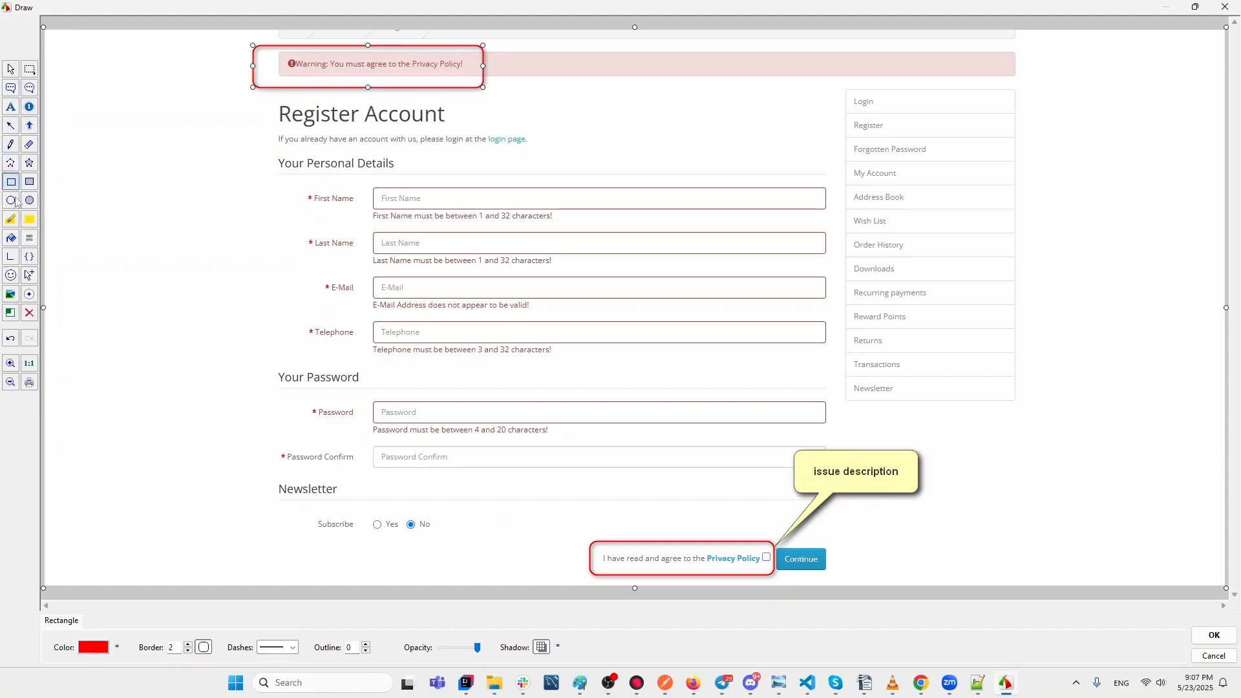
pyautogui.click(10, 88)
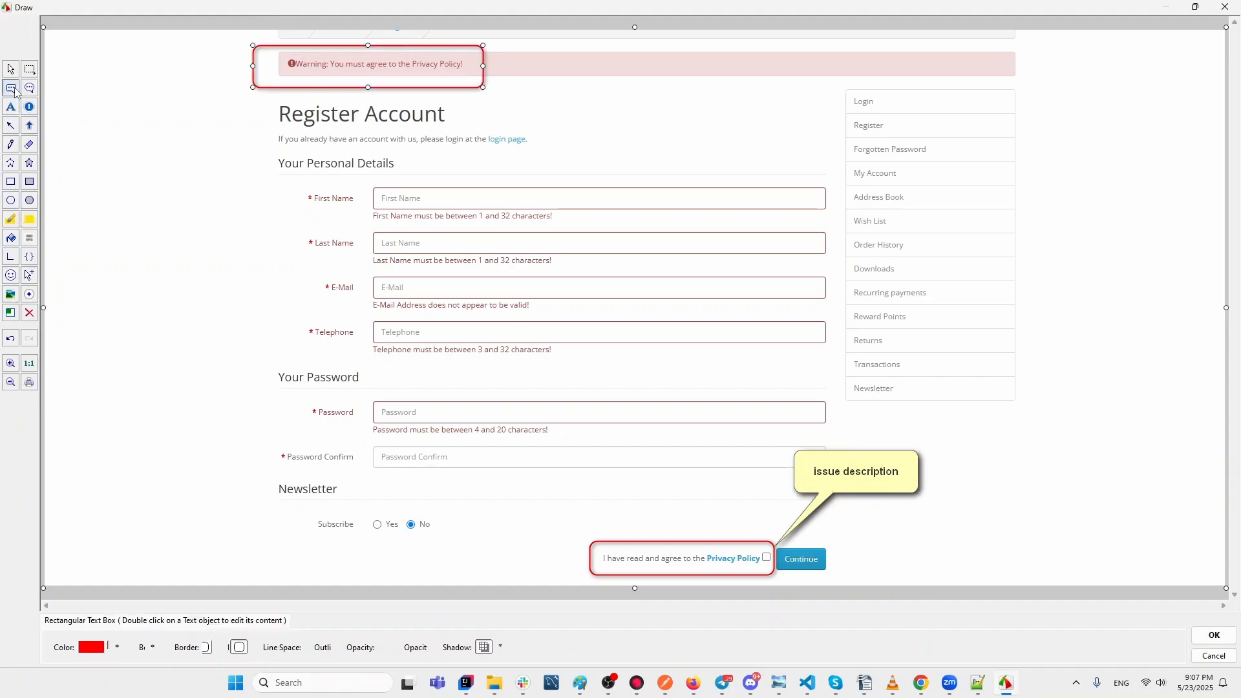
pyautogui.moveTo(113, 119); pyautogui.dragTo(230, 166)
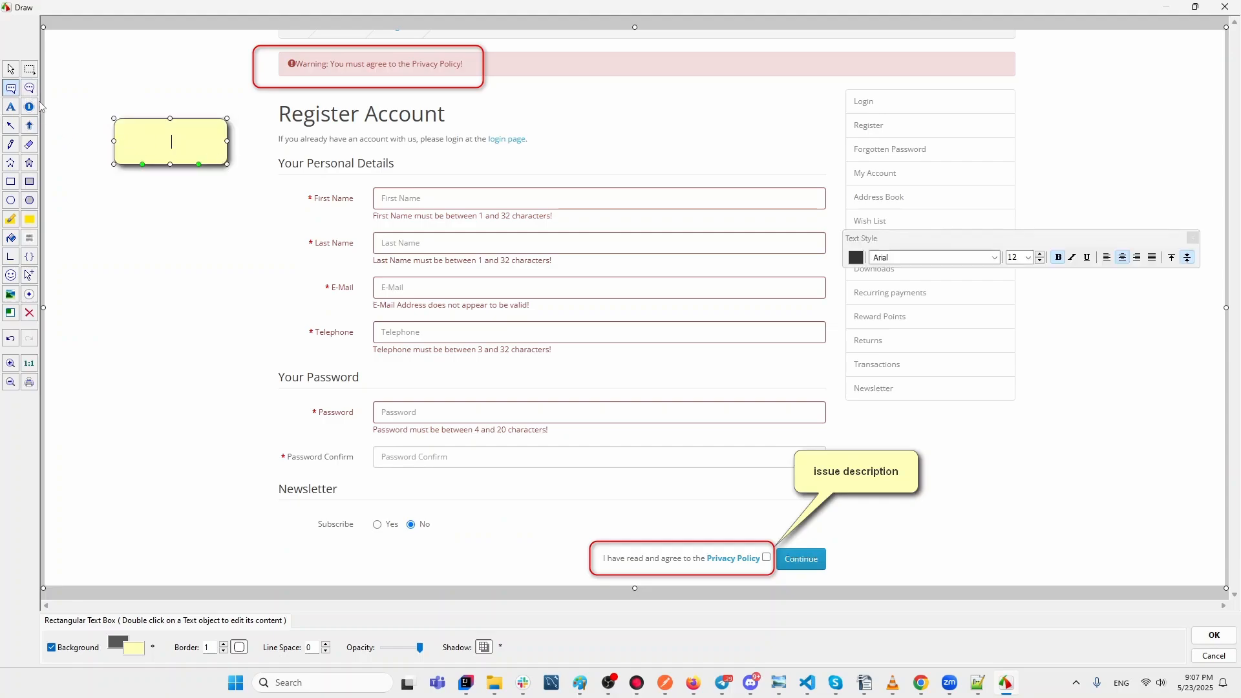
# Draw a red arrow from the left yellow text box to the warning bar.
pyautogui.click(10, 126)
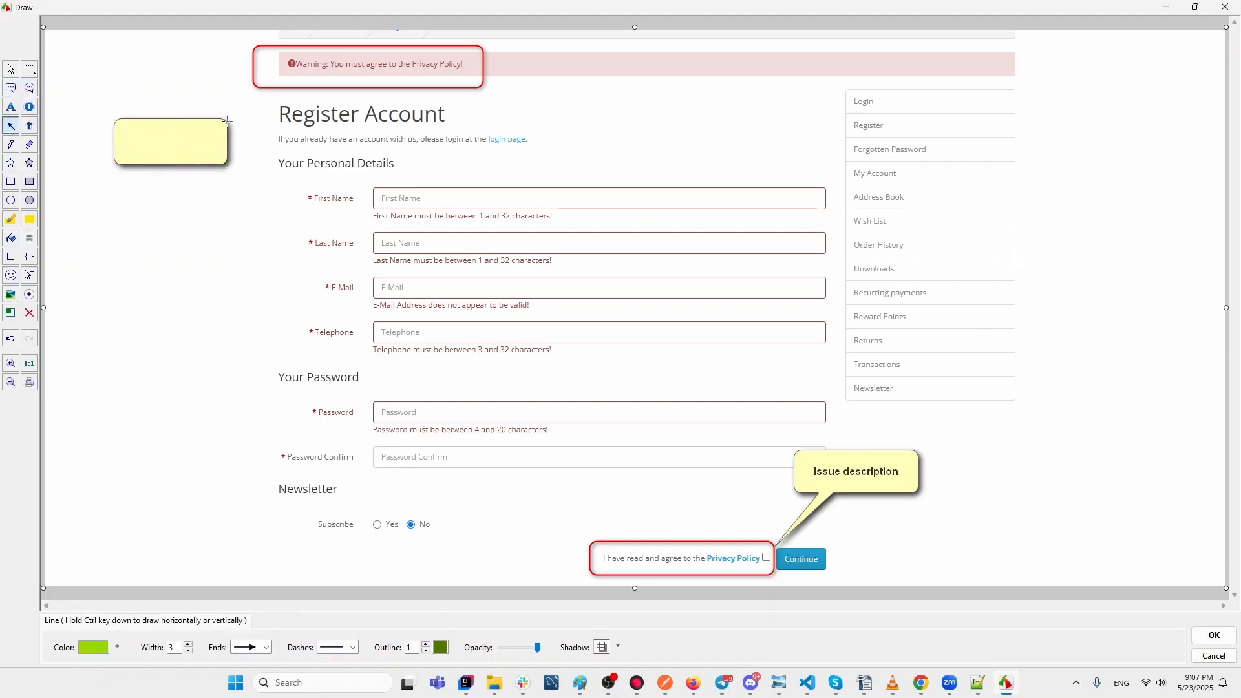
pyautogui.moveTo(224, 118); pyautogui.dragTo(295, 70)
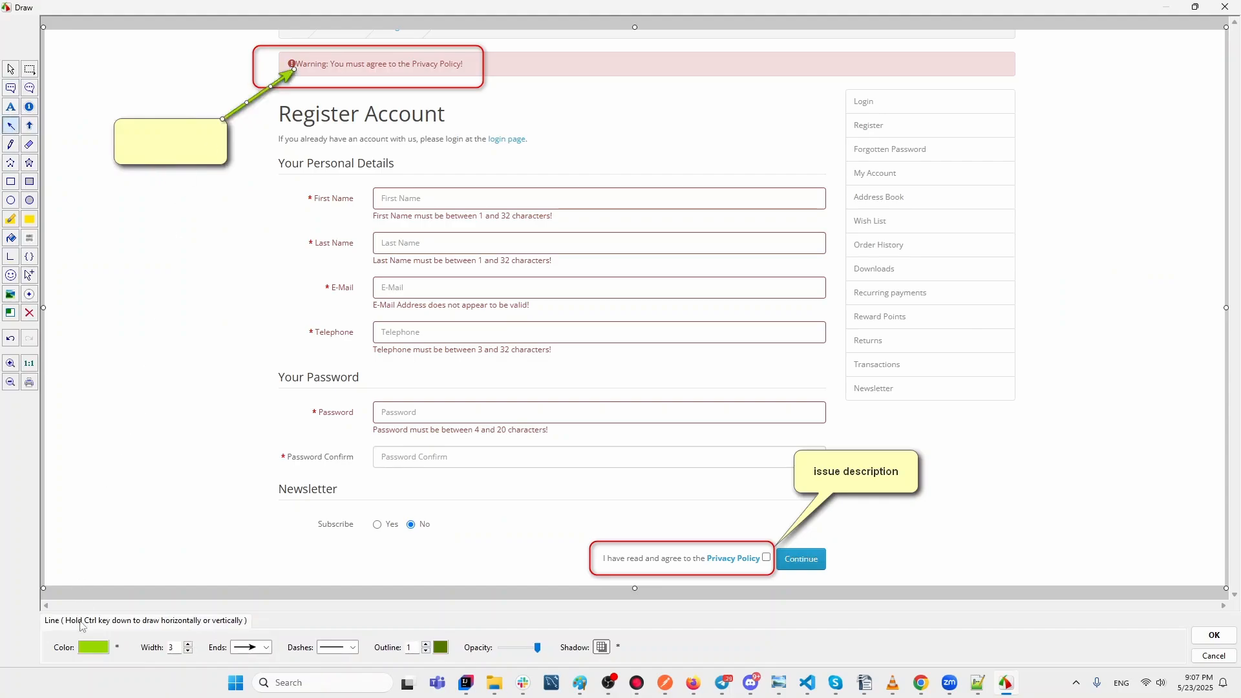
pyautogui.click(84, 648)
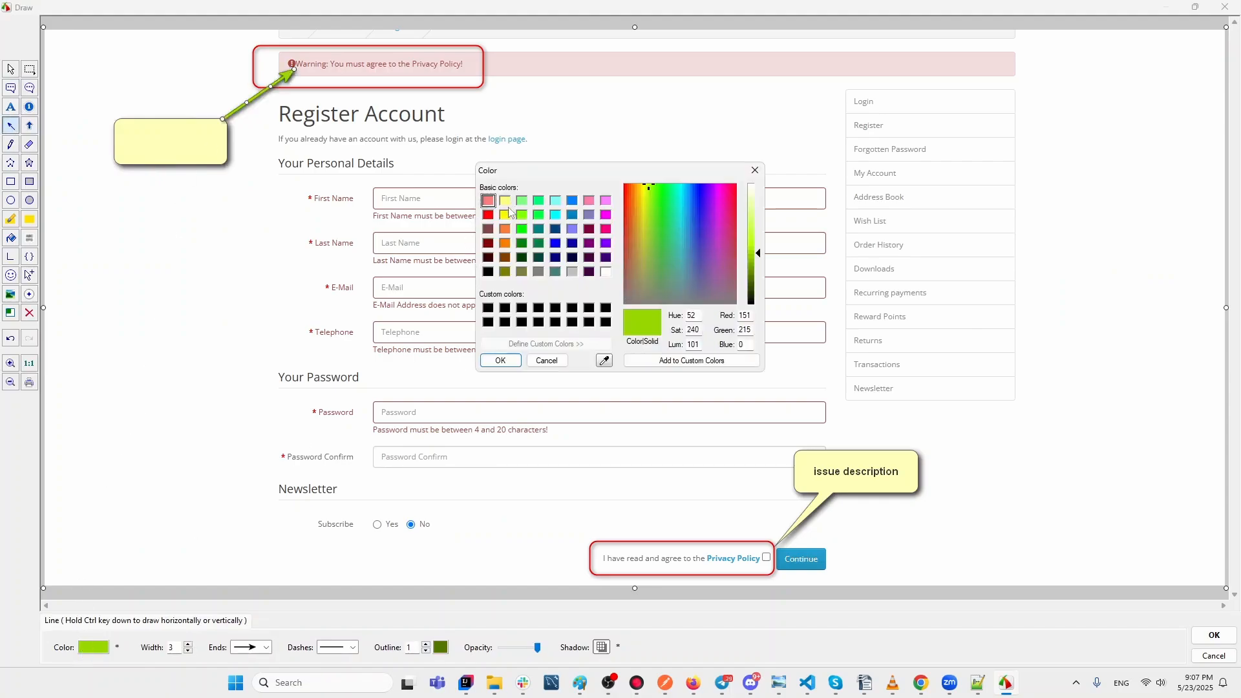
pyautogui.click(489, 215)
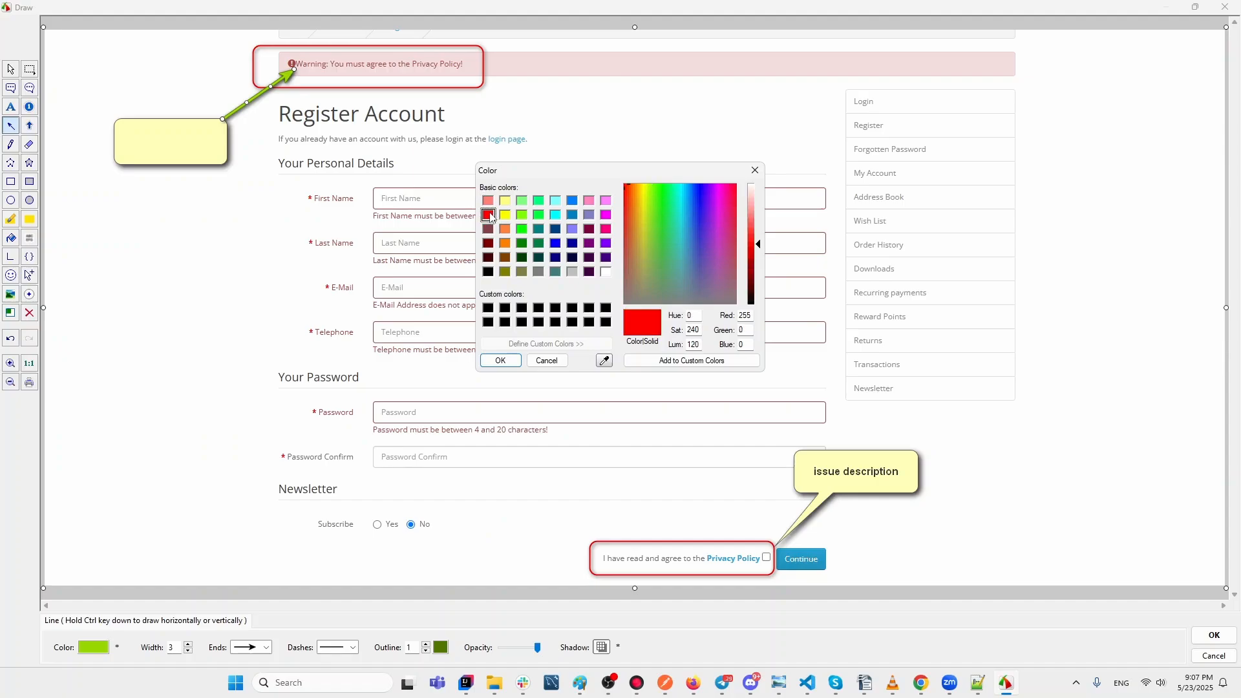
pyautogui.click(501, 360)
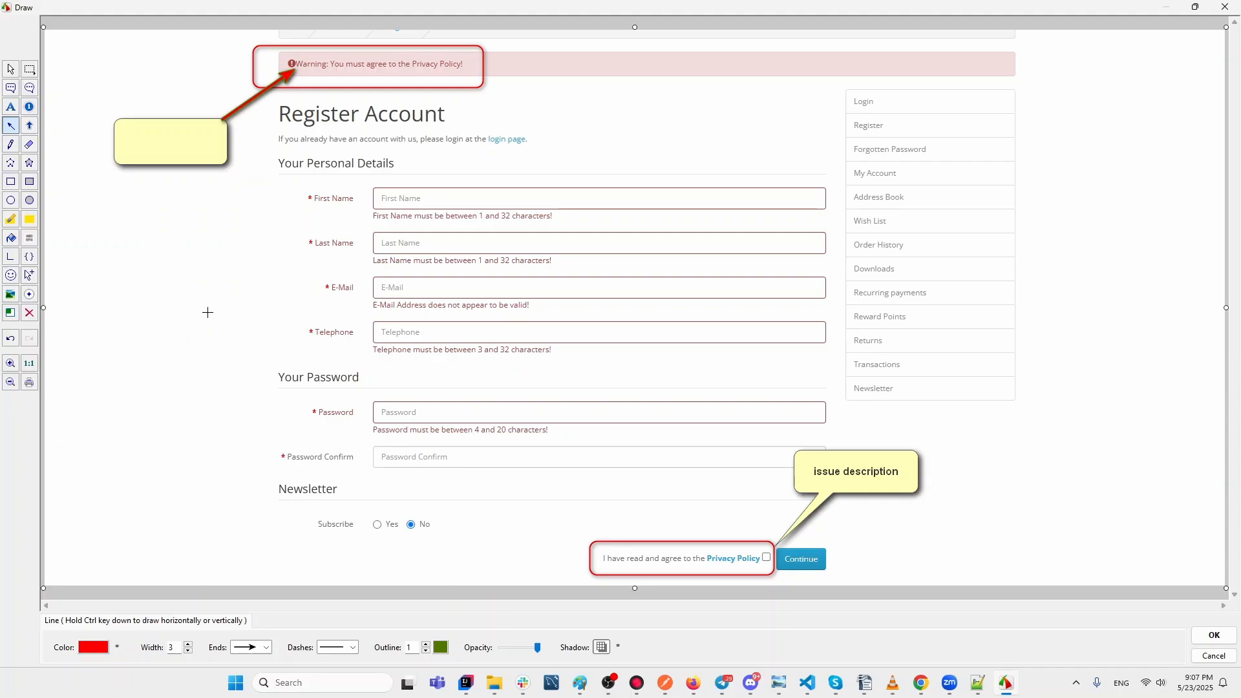
pyautogui.scroll(1, 207, 312)
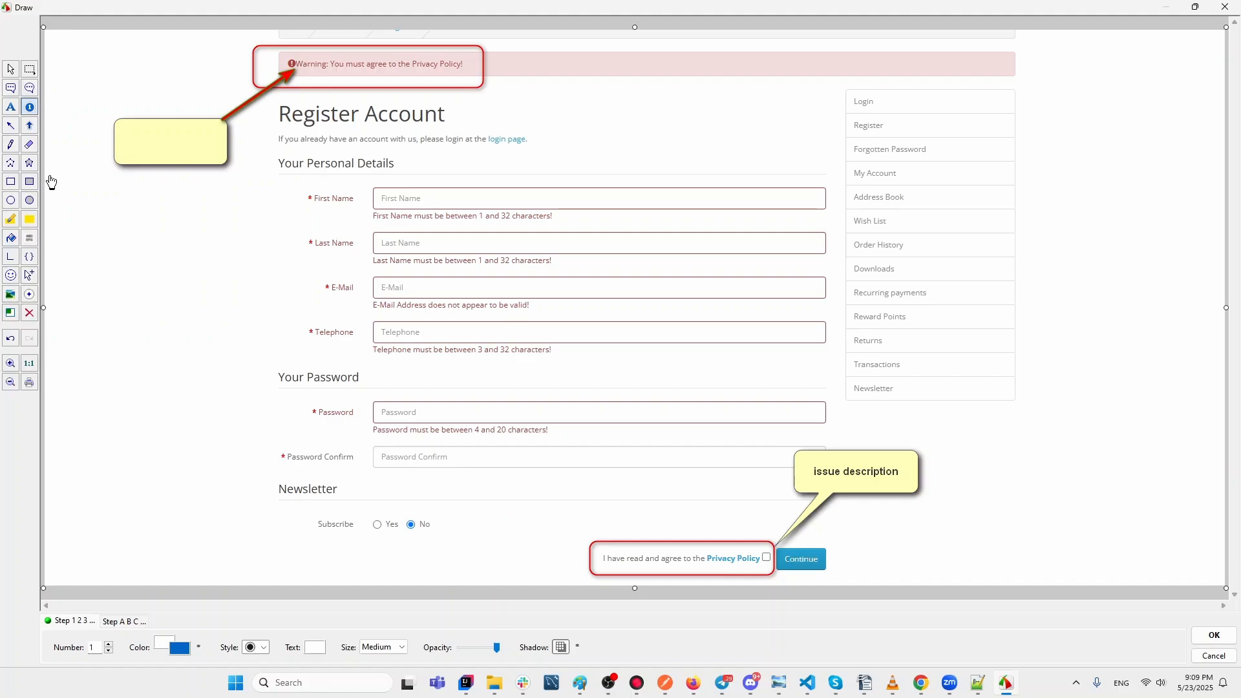
pyautogui.click(10, 126)
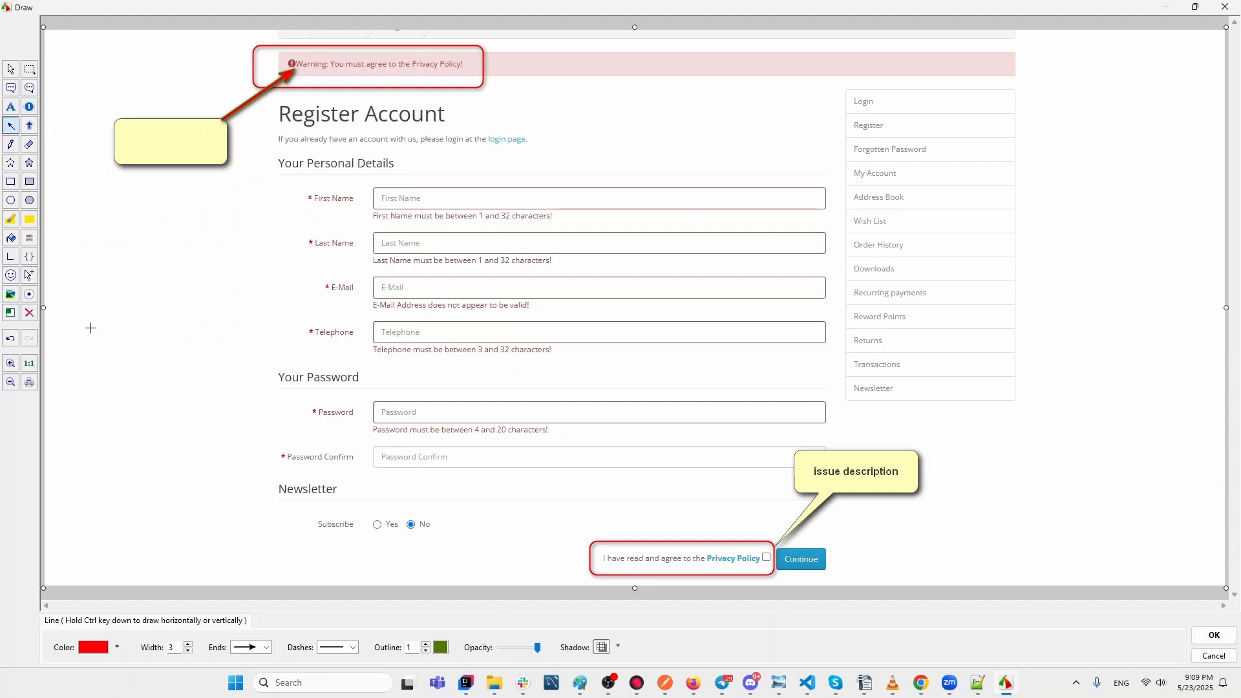
# Draw four red arrows in the left margin pointing at Last Name, Telephone, Password and Password Confirm.
pyautogui.moveTo(91, 328); pyautogui.dragTo(198, 260)
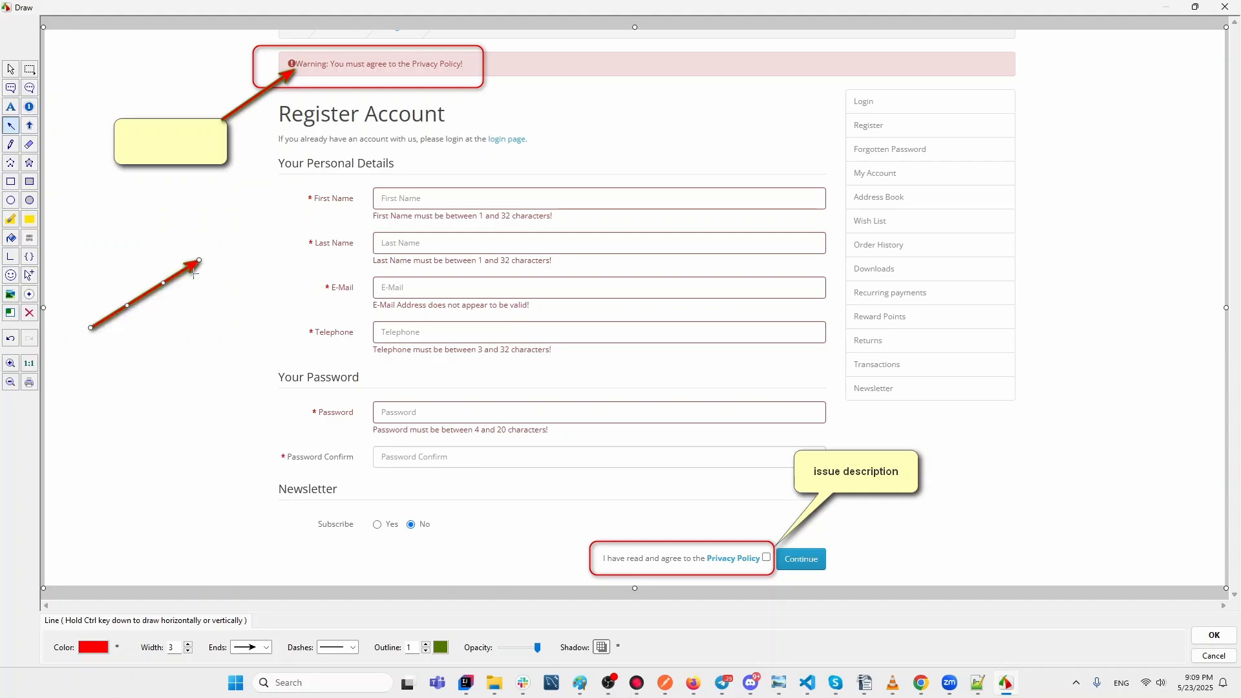
pyautogui.moveTo(93, 372); pyautogui.dragTo(233, 340)
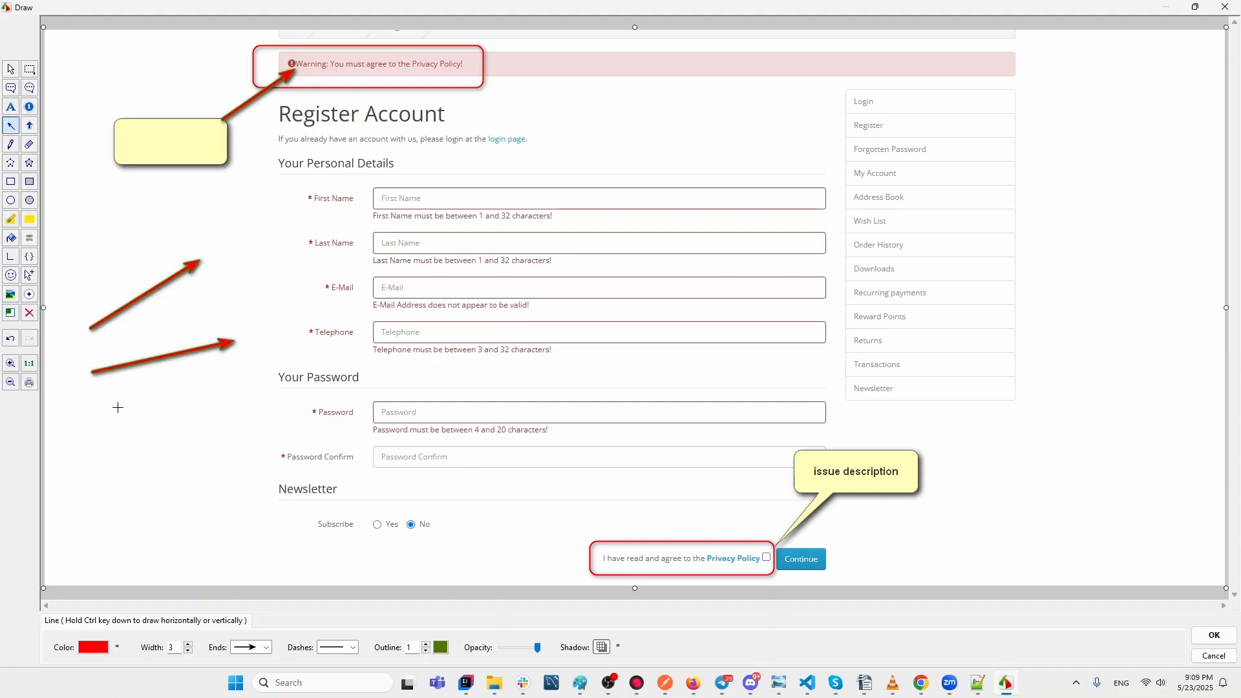
pyautogui.moveTo(117, 408); pyautogui.dragTo(249, 398)
pyautogui.moveTo(124, 453); pyautogui.dragTo(223, 461)
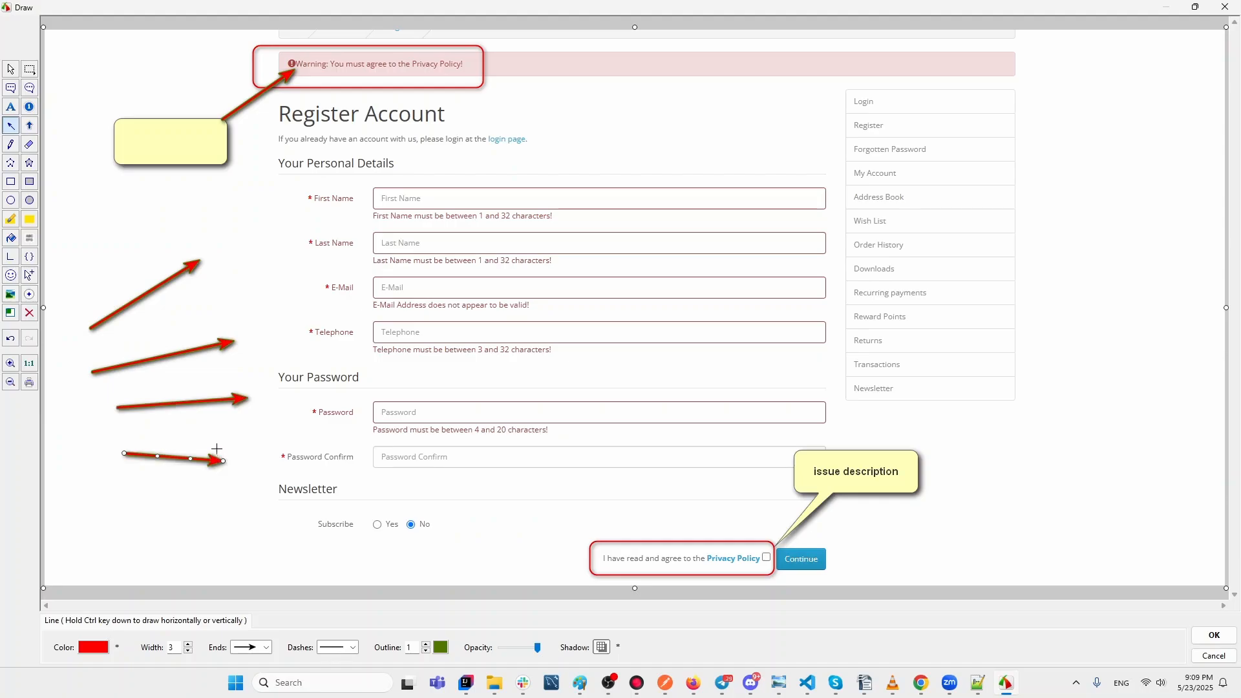
# Make the Telephone arrow a teal dashed line with dot ends.
pyautogui.click(163, 356)
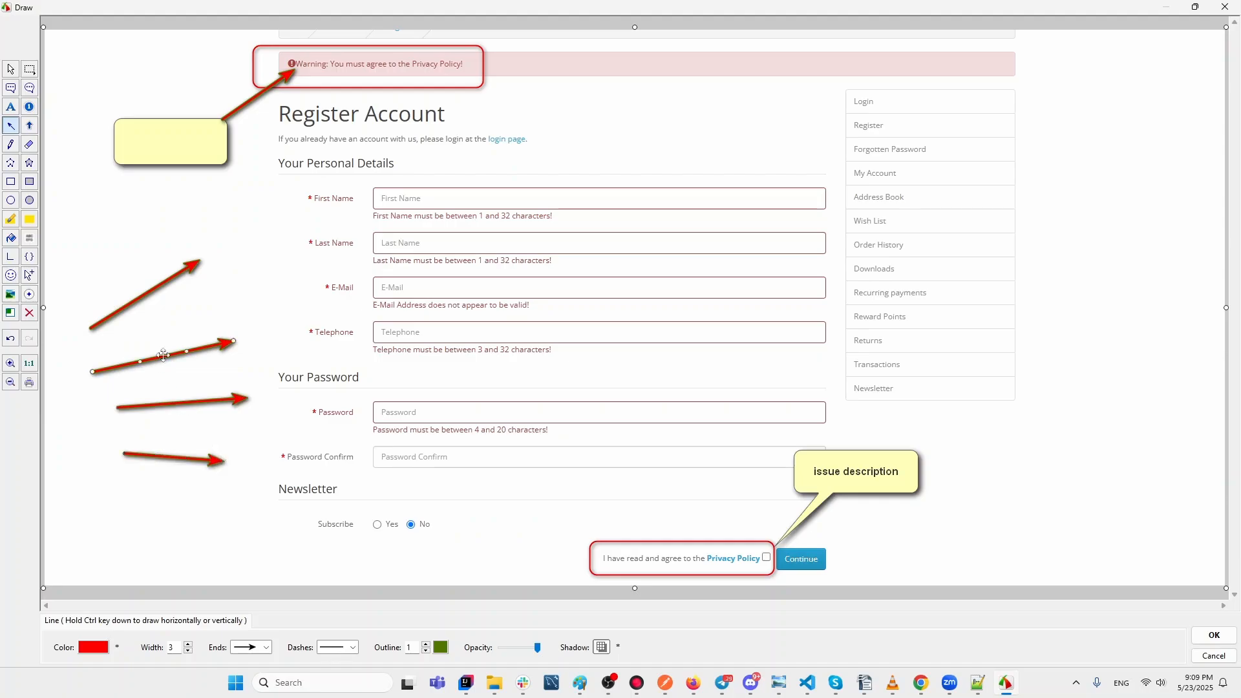
pyautogui.click(93, 648)
pyautogui.click(539, 230)
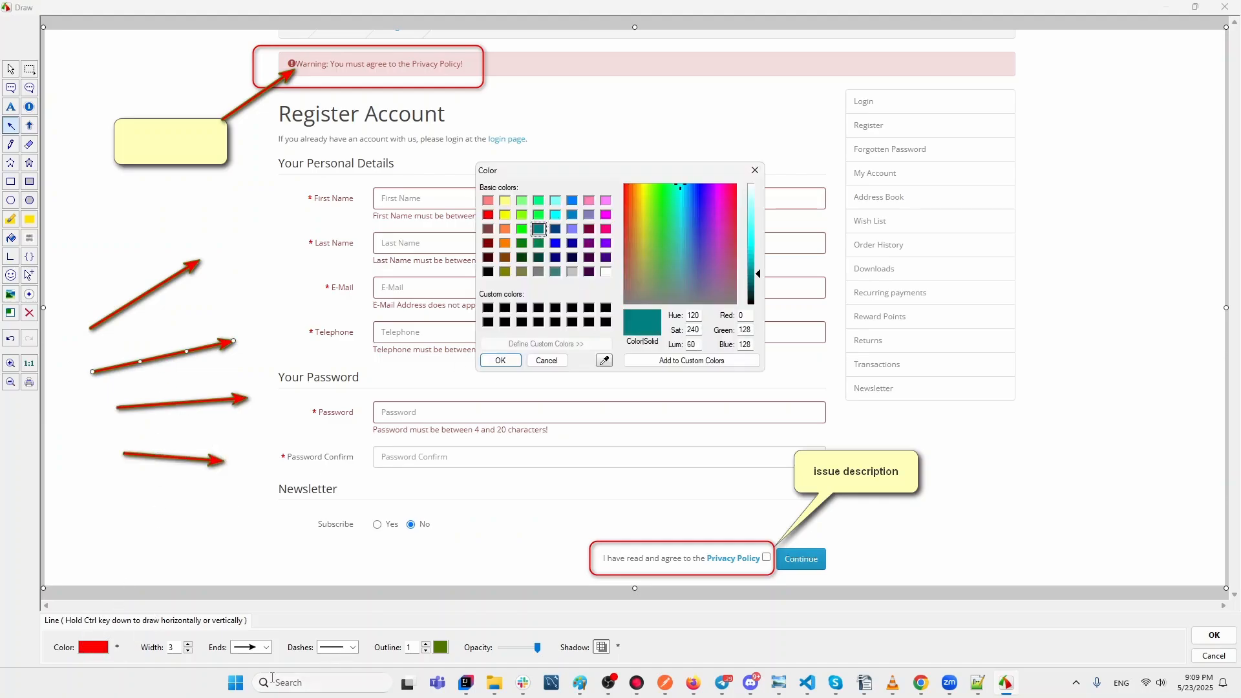
pyautogui.click(348, 647)
pyautogui.click(501, 360)
pyautogui.click(355, 648)
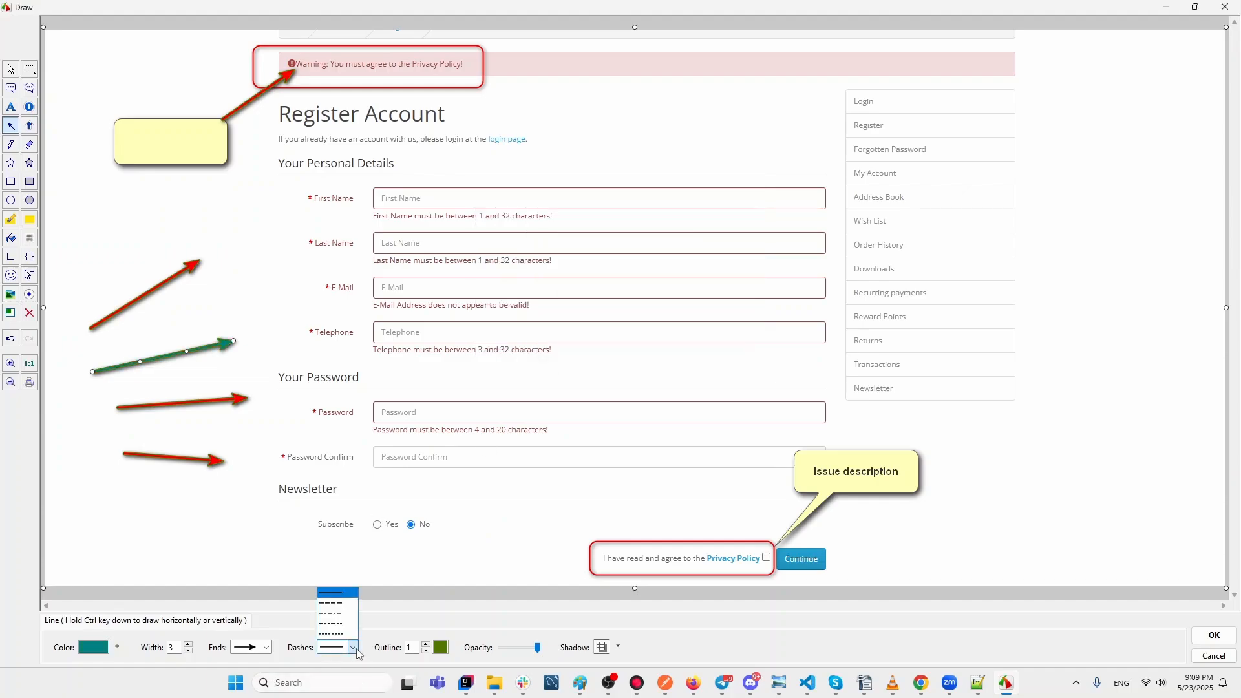
pyautogui.click(346, 617)
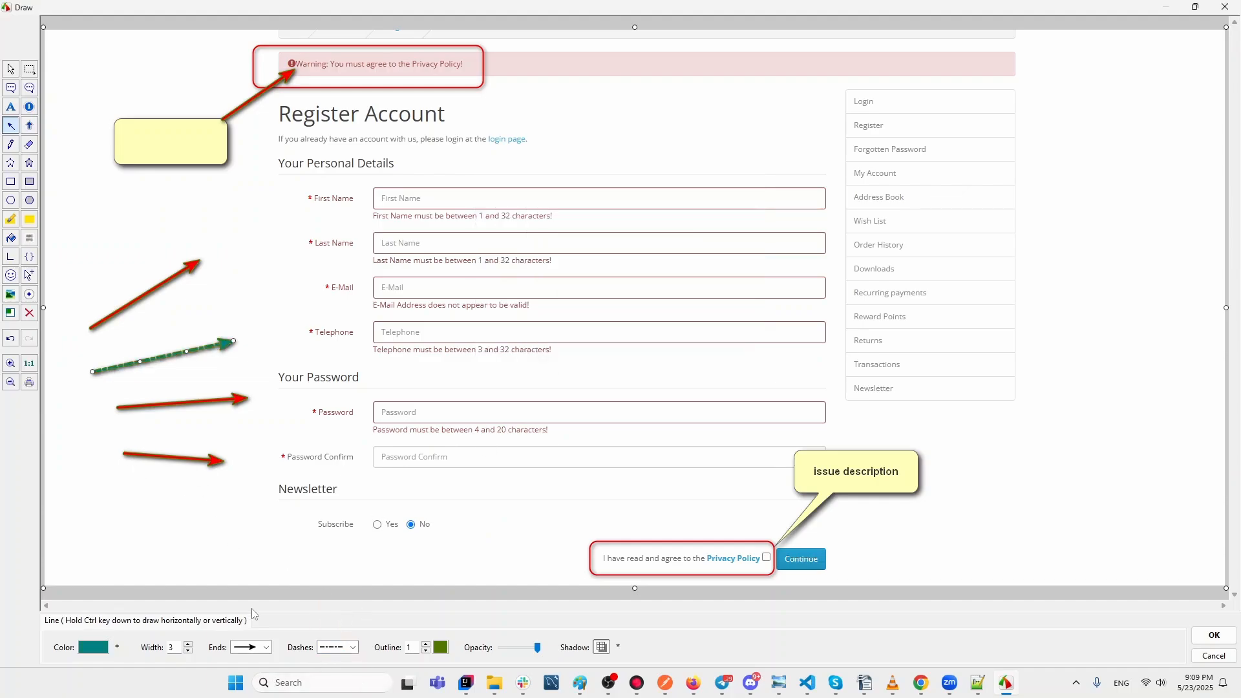
pyautogui.click(256, 652)
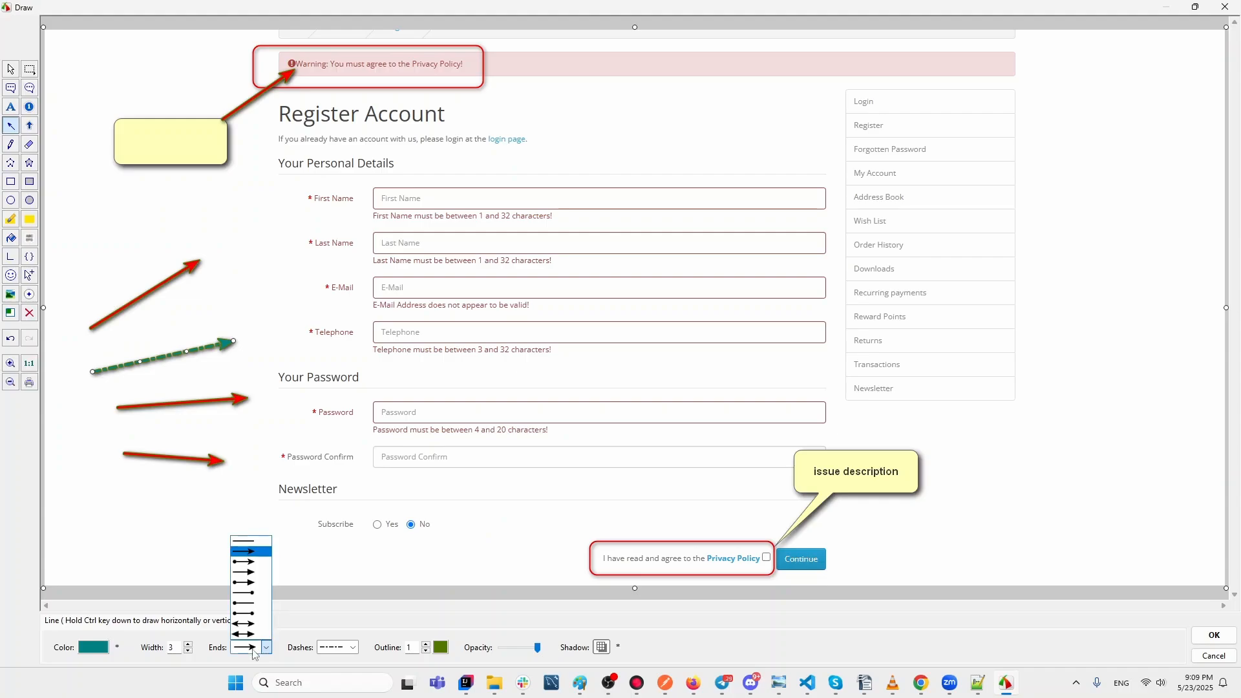
pyautogui.click(254, 615)
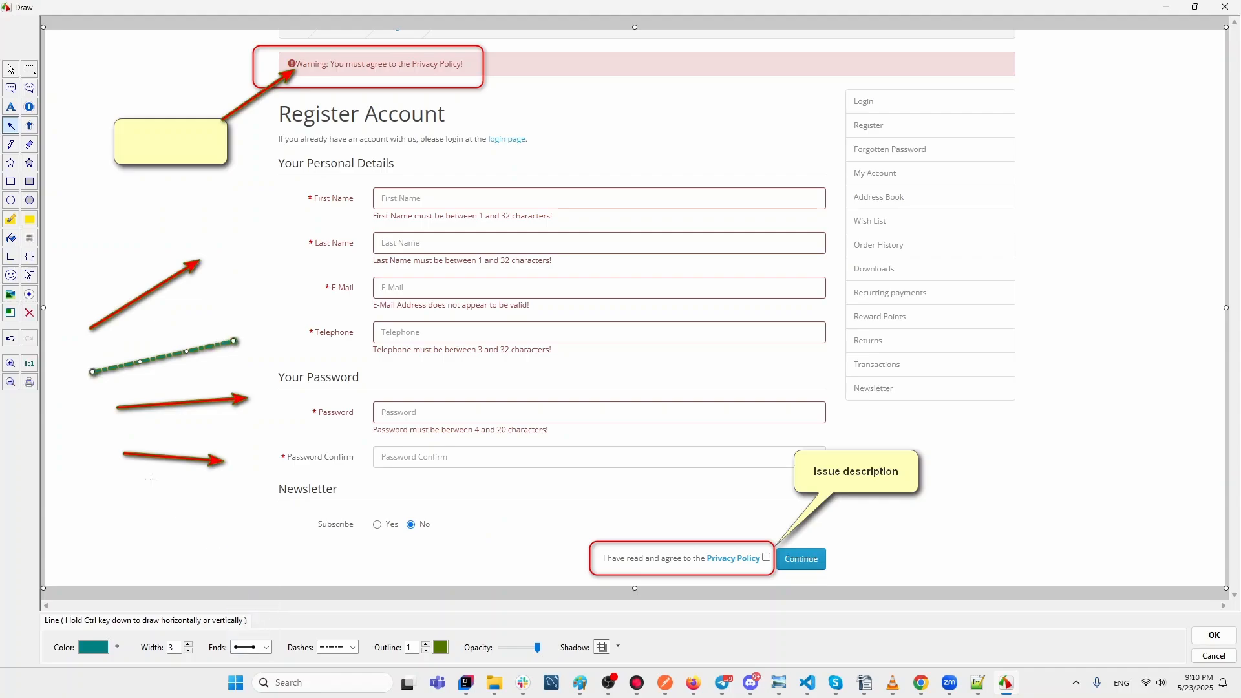
# Recolour the arrow beside Password dark blue.
pyautogui.click(187, 403)
pyautogui.click(84, 648)
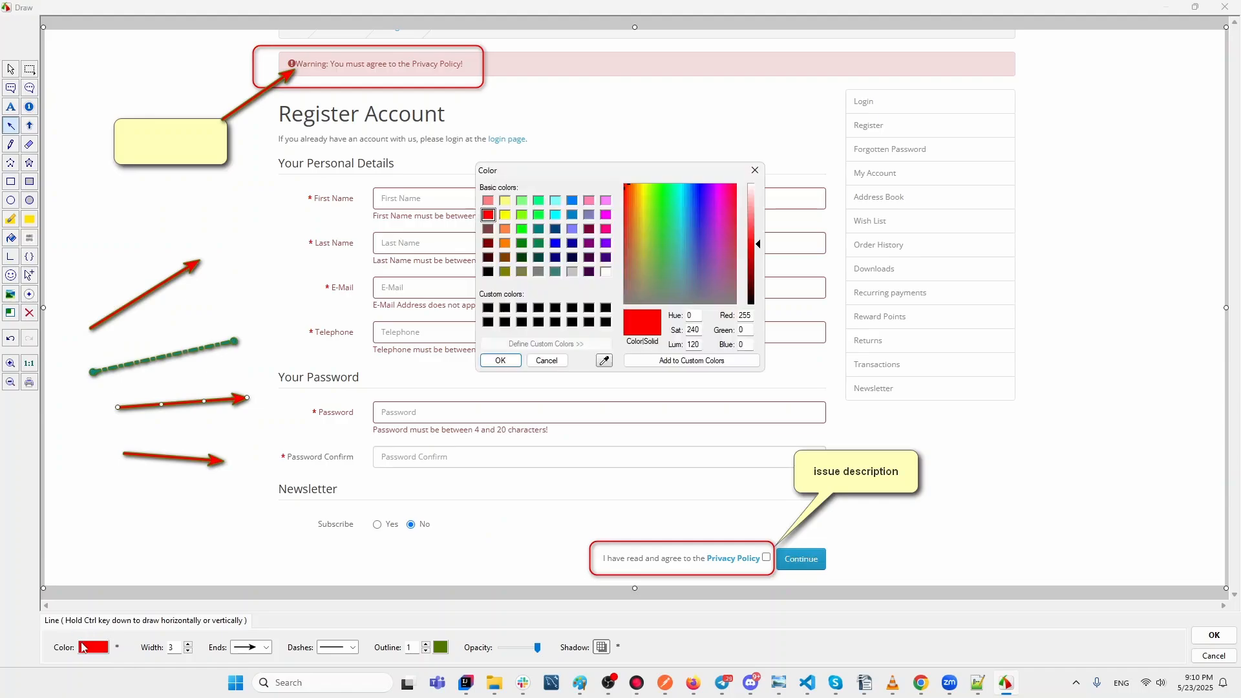
pyautogui.click(556, 229)
pyautogui.click(499, 361)
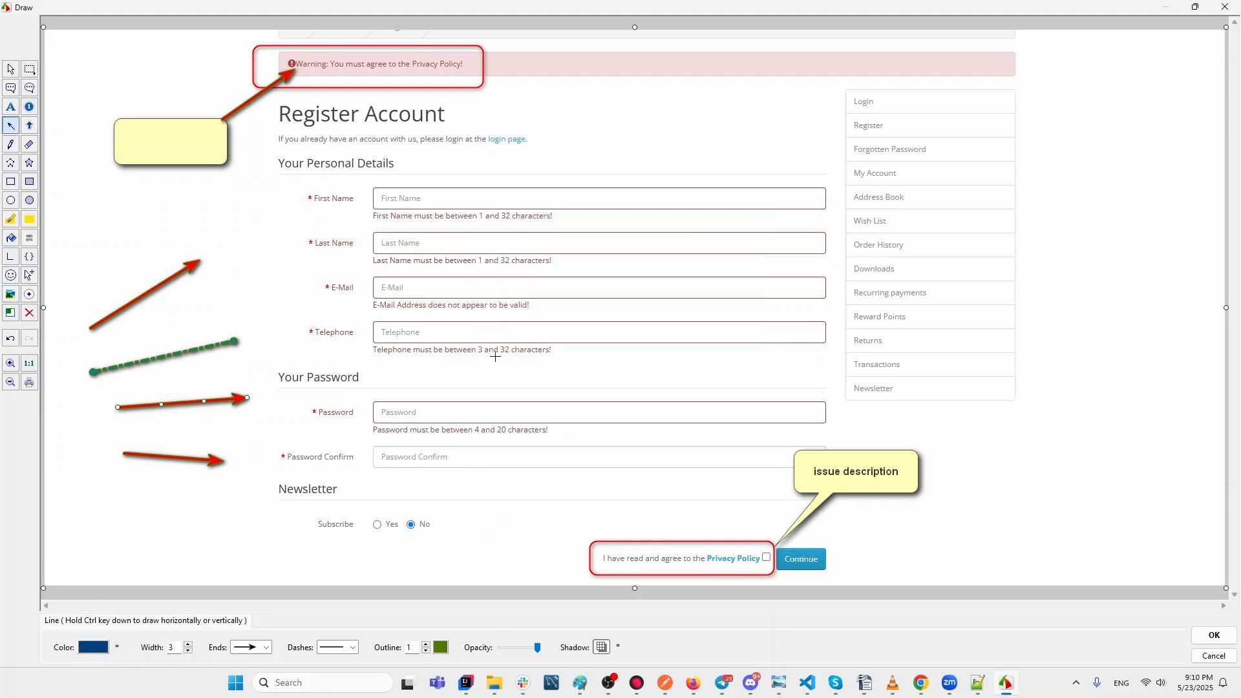
# Stretch and swing the dark blue arrow up through the form, then undo the last change.
pyautogui.moveTo(245, 398); pyautogui.dragTo(603, 361)
pyautogui.moveTo(418, 379); pyautogui.dragTo(934, 341)
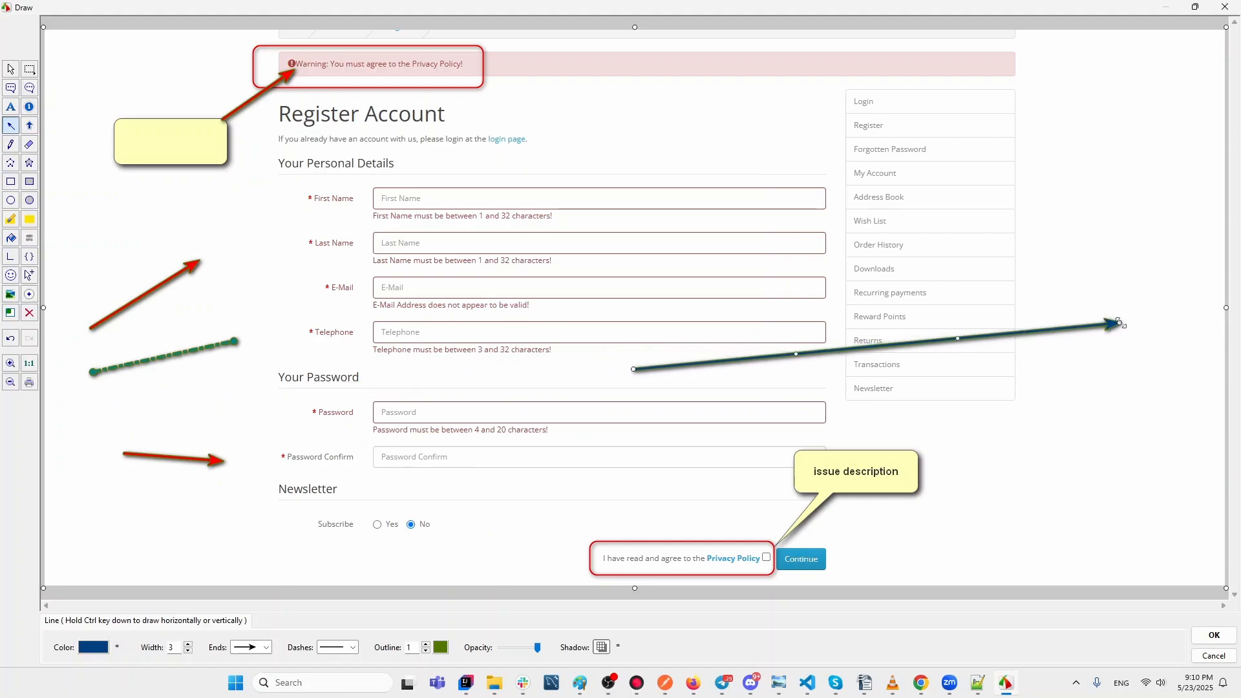
pyautogui.moveTo(1118, 322); pyautogui.dragTo(628, 99)
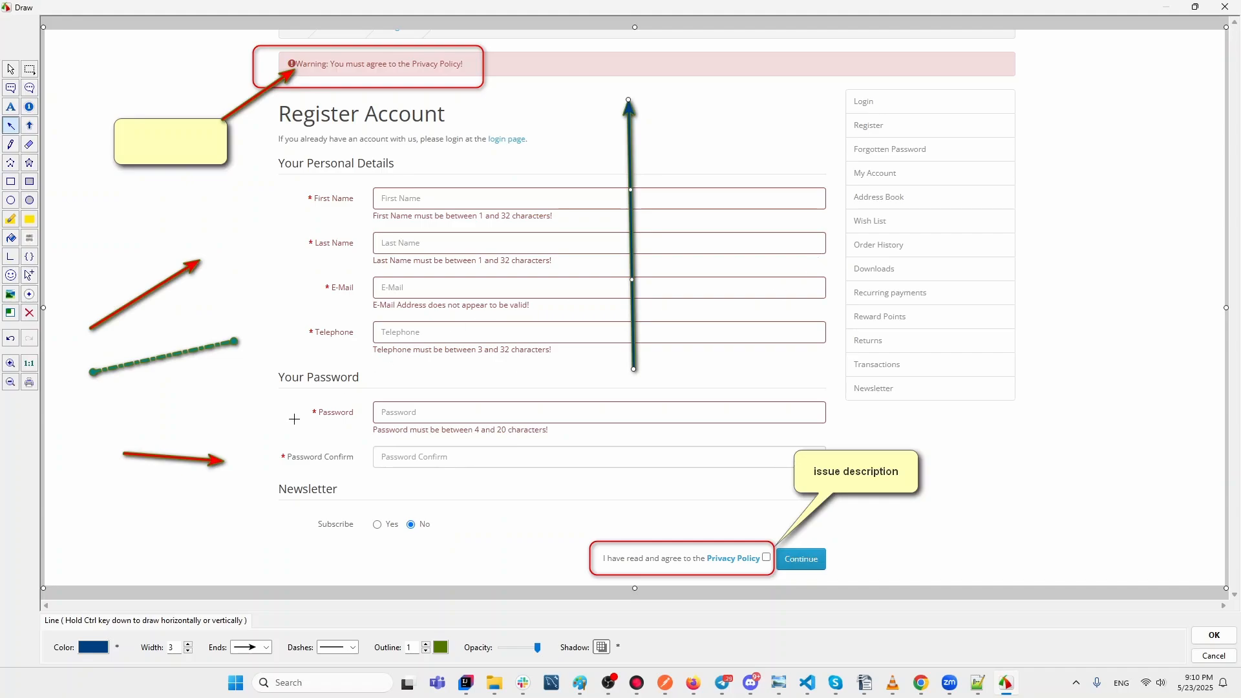
pyautogui.click(11, 343)
# Undo away all the margin field arrows and draw a red arrow from the warning banner to the Privacy Policy box.
pyautogui.click(10, 343)
pyautogui.click(11, 343)
pyautogui.click(10, 343)
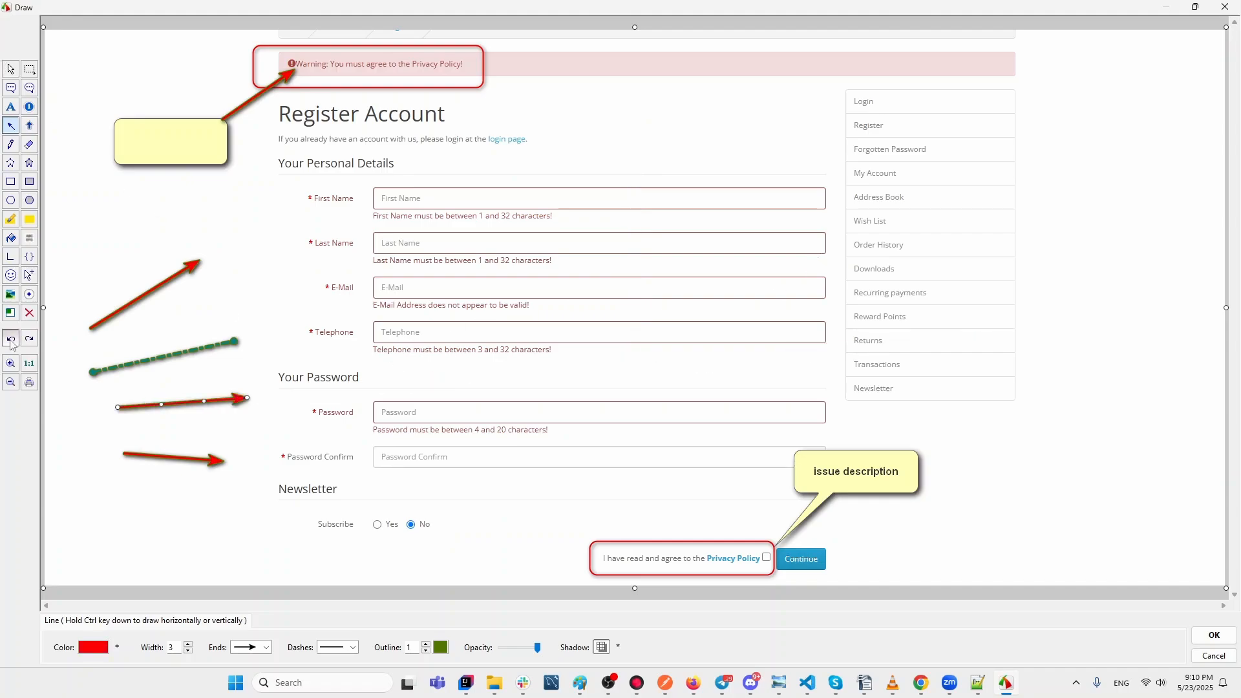
pyautogui.click(11, 342)
pyautogui.click(11, 343)
pyautogui.click(11, 343)
pyautogui.click(11, 343)
pyautogui.click(11, 342)
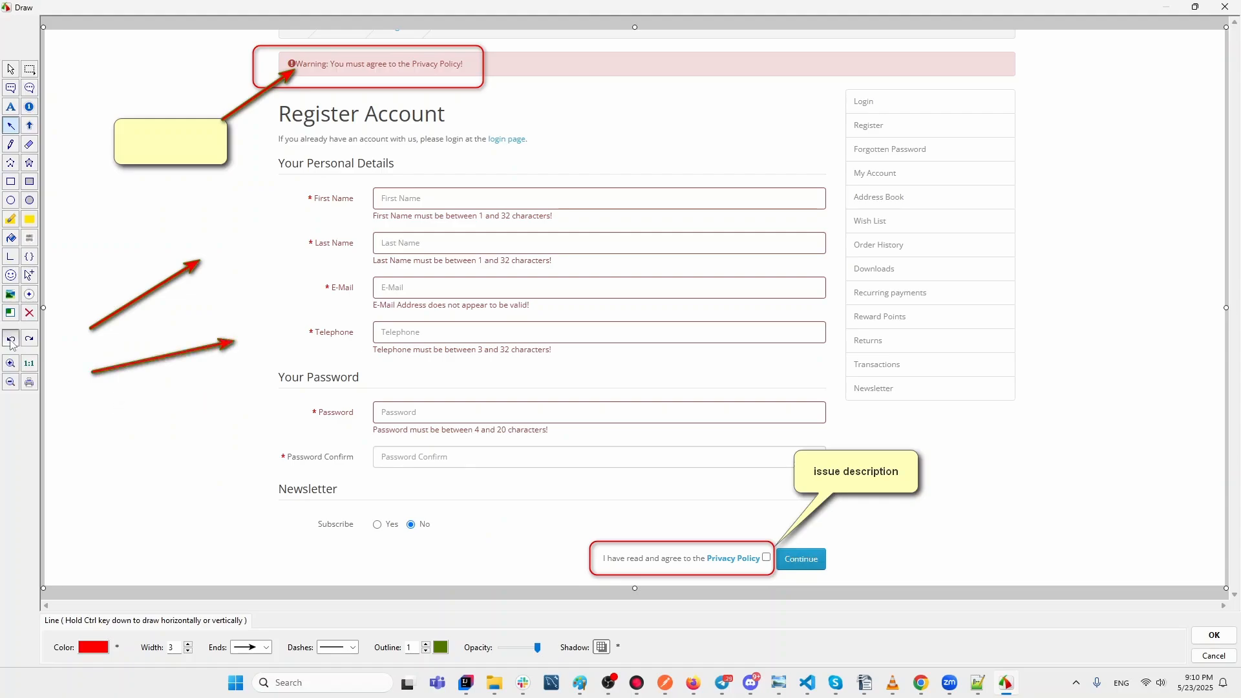
pyautogui.click(11, 343)
pyautogui.click(11, 343)
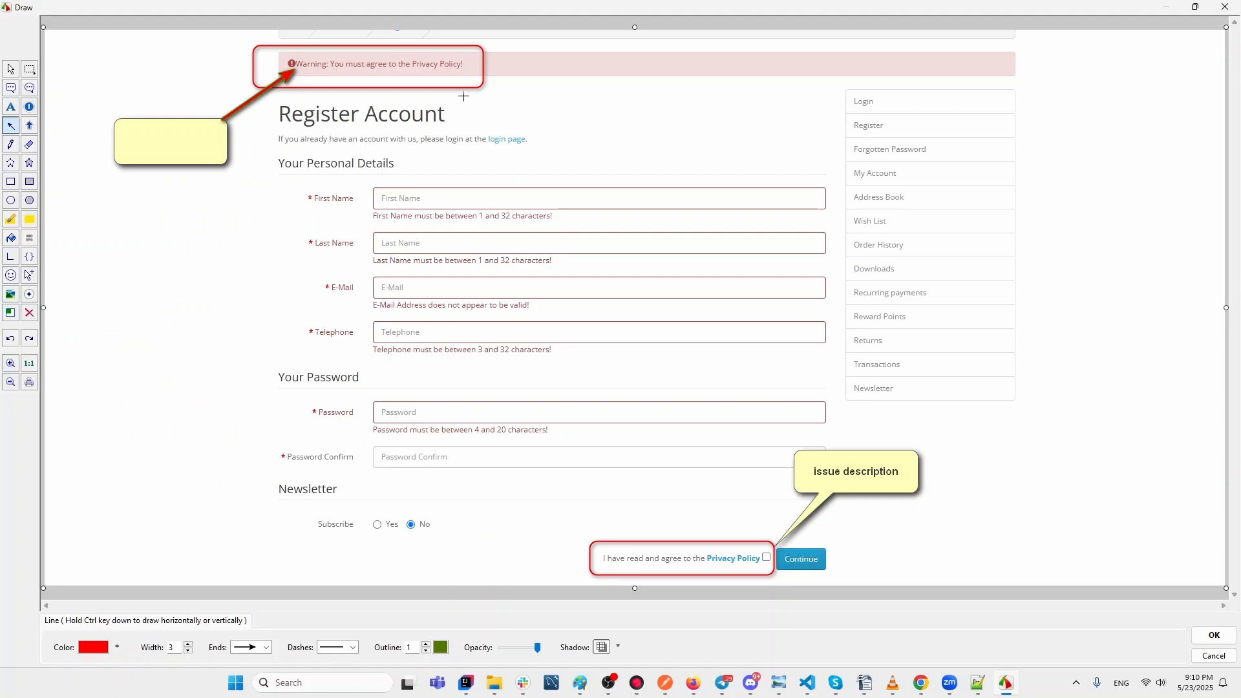
pyautogui.moveTo(463, 95); pyautogui.dragTo(597, 538)
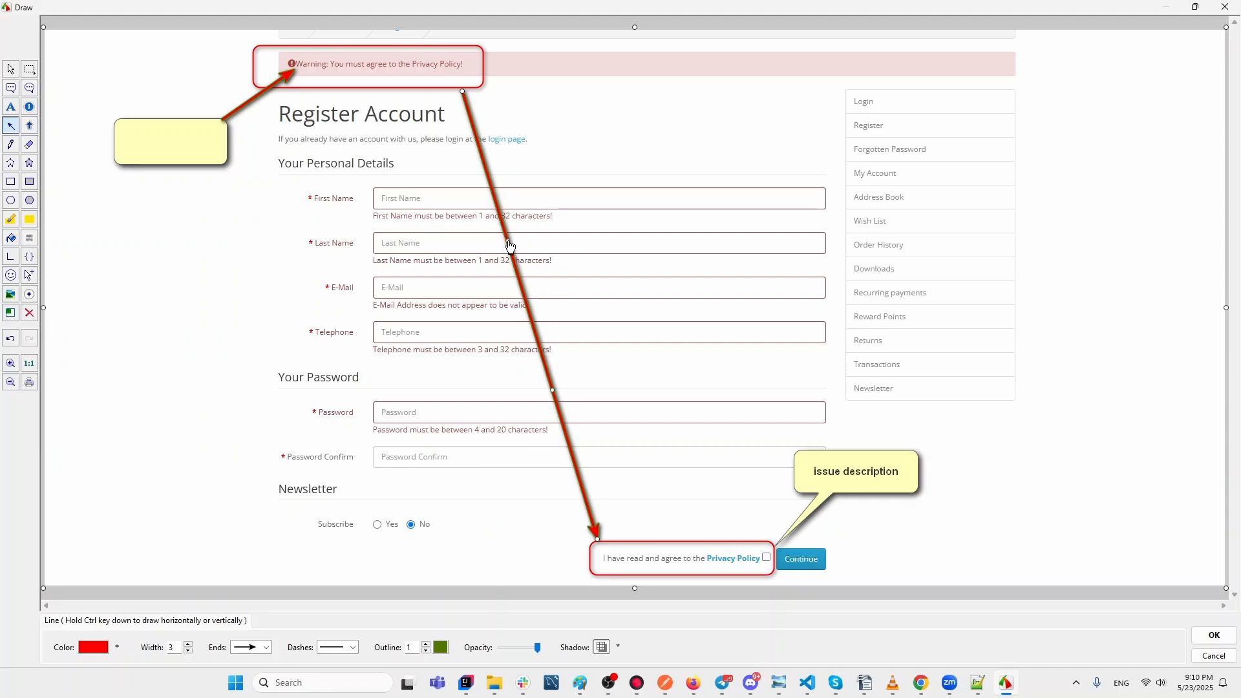
# Bend the red banner arrow into a smooth curve down to the Privacy Policy box.
pyautogui.moveTo(510, 246); pyautogui.dragTo(755, 257)
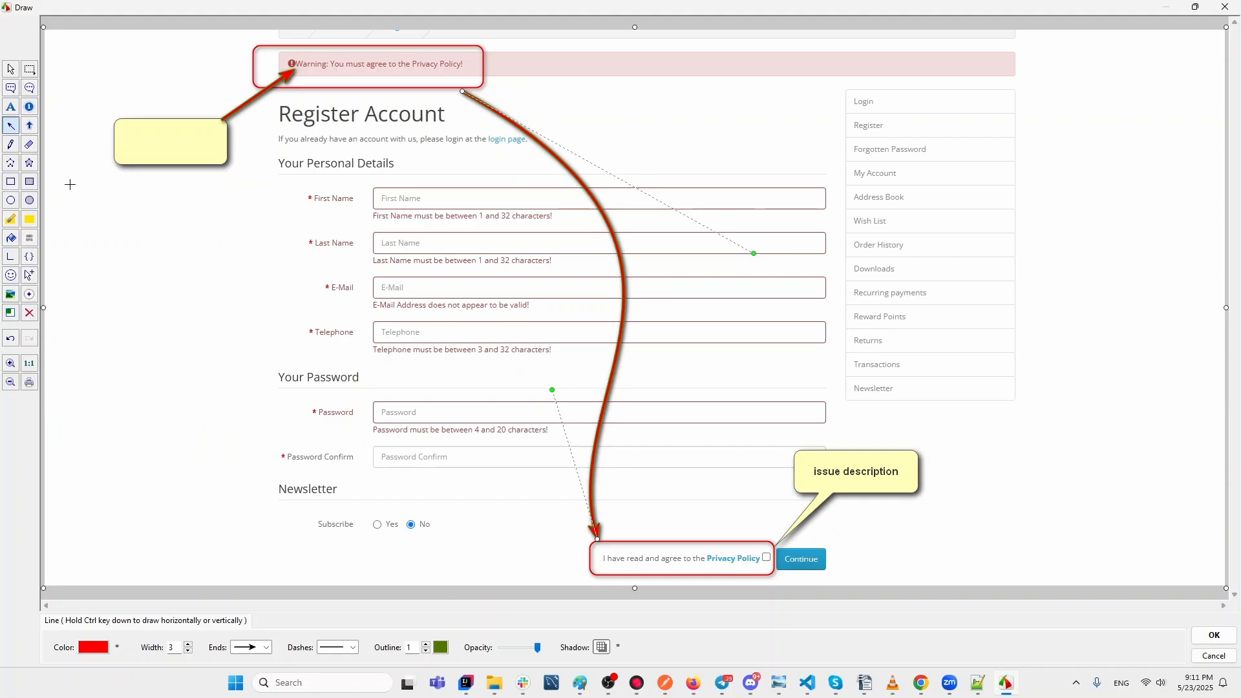
pyautogui.click(30, 125)
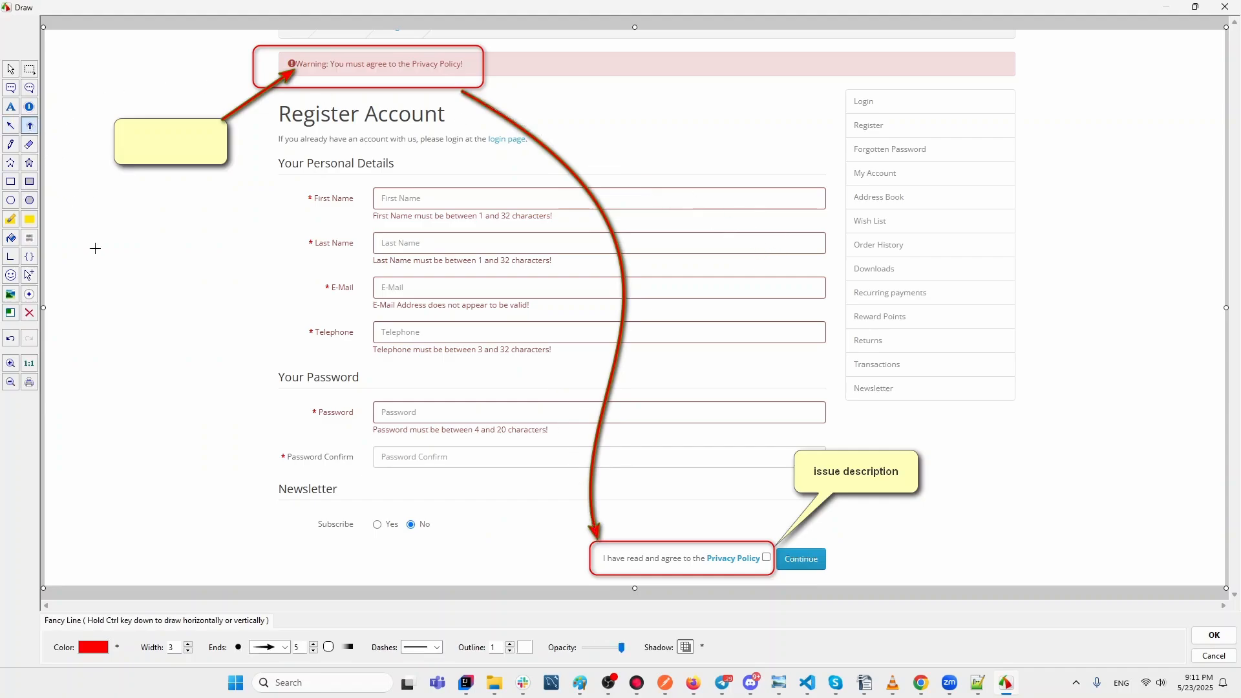
# Try a fancy arrow near Last Name, undo it, and choose the Bracket tool.
pyautogui.moveTo(95, 248); pyautogui.dragTo(191, 237)
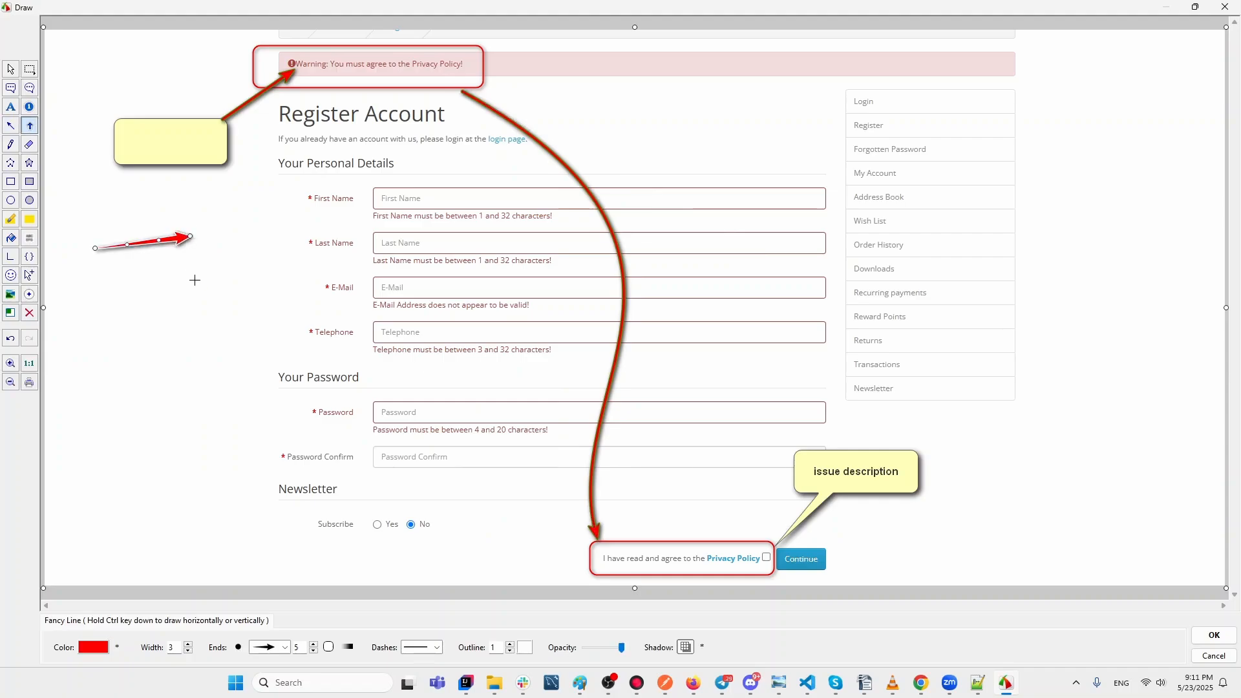
pyautogui.click(261, 651)
pyautogui.click(170, 458)
pyautogui.click(11, 339)
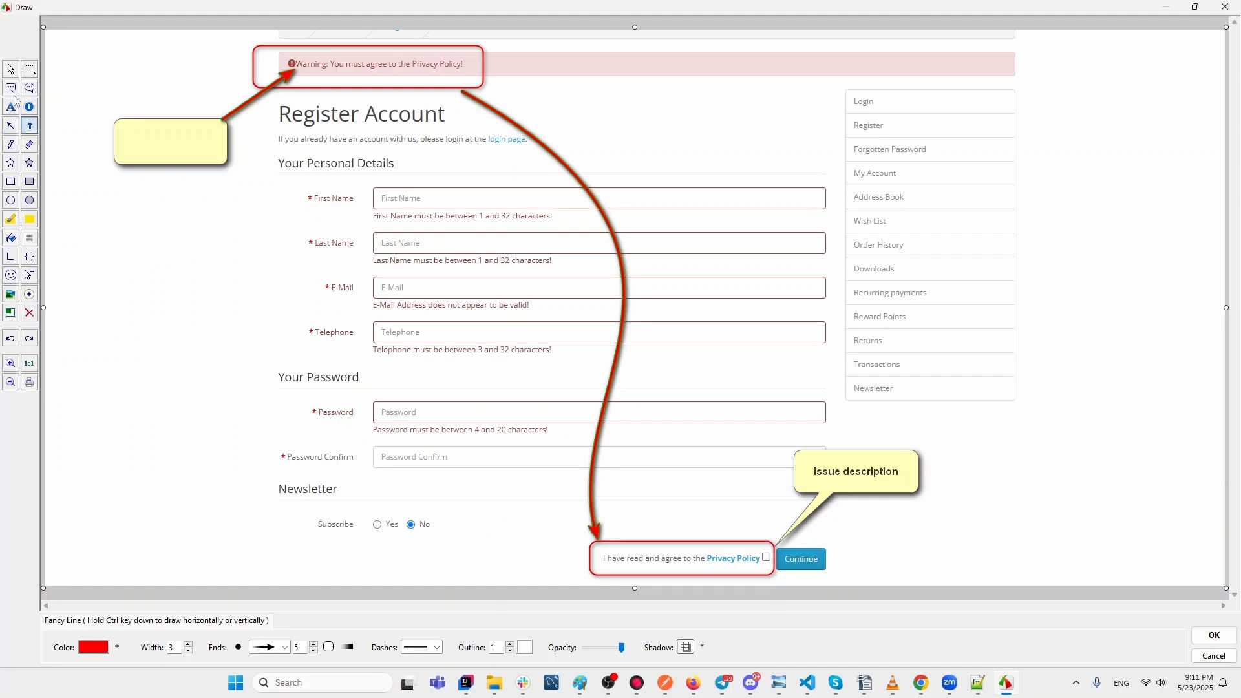
pyautogui.click(29, 257)
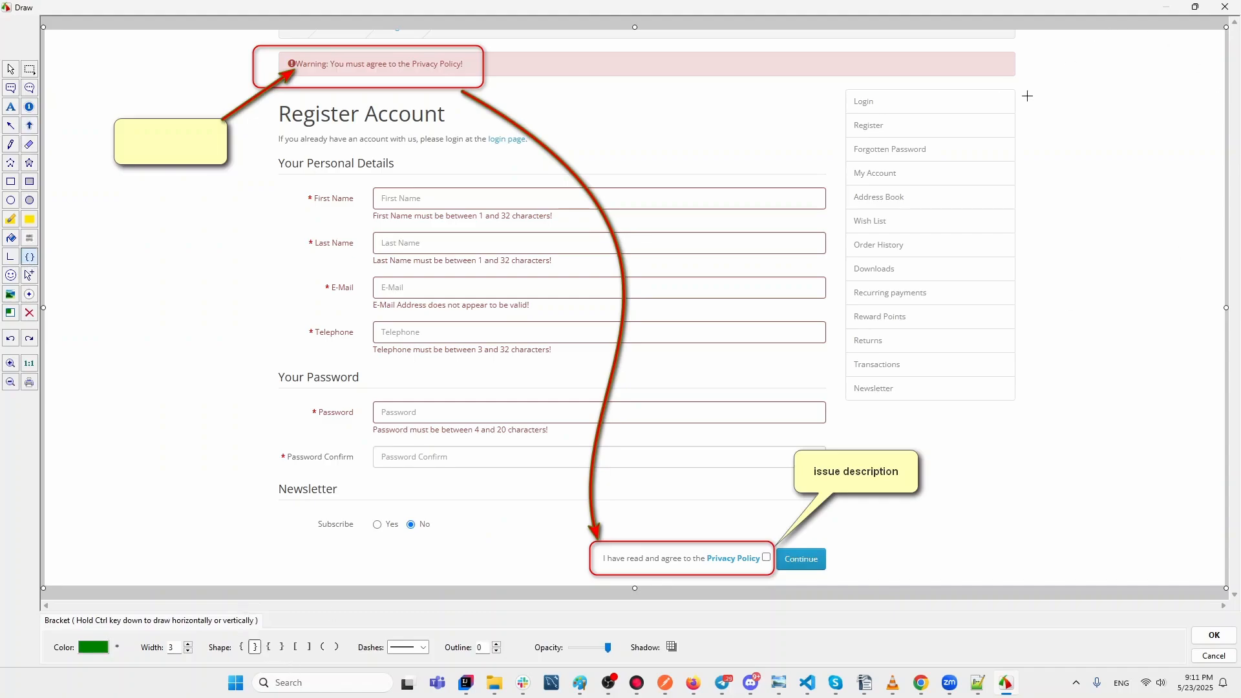
# Draw a green curly brace beside the account sidebar with a vertical 'some text' label next to it.
pyautogui.moveTo(1032, 91); pyautogui.dragTo(1028, 401)
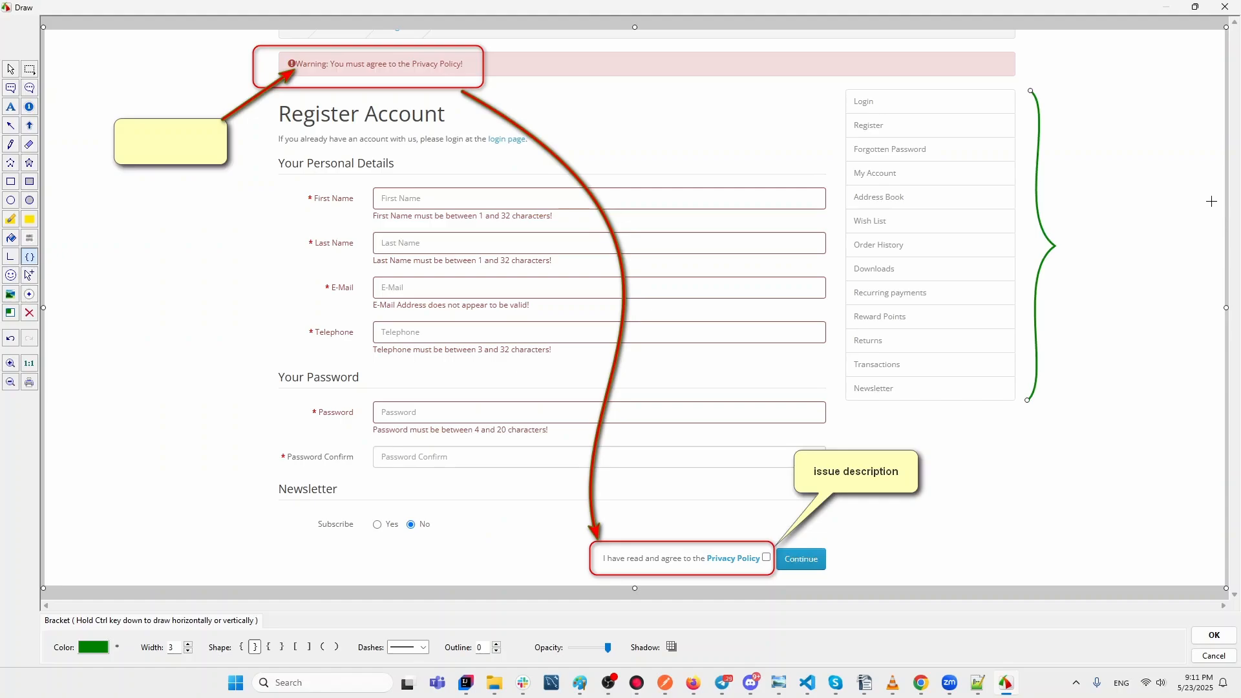
pyautogui.click(11, 109)
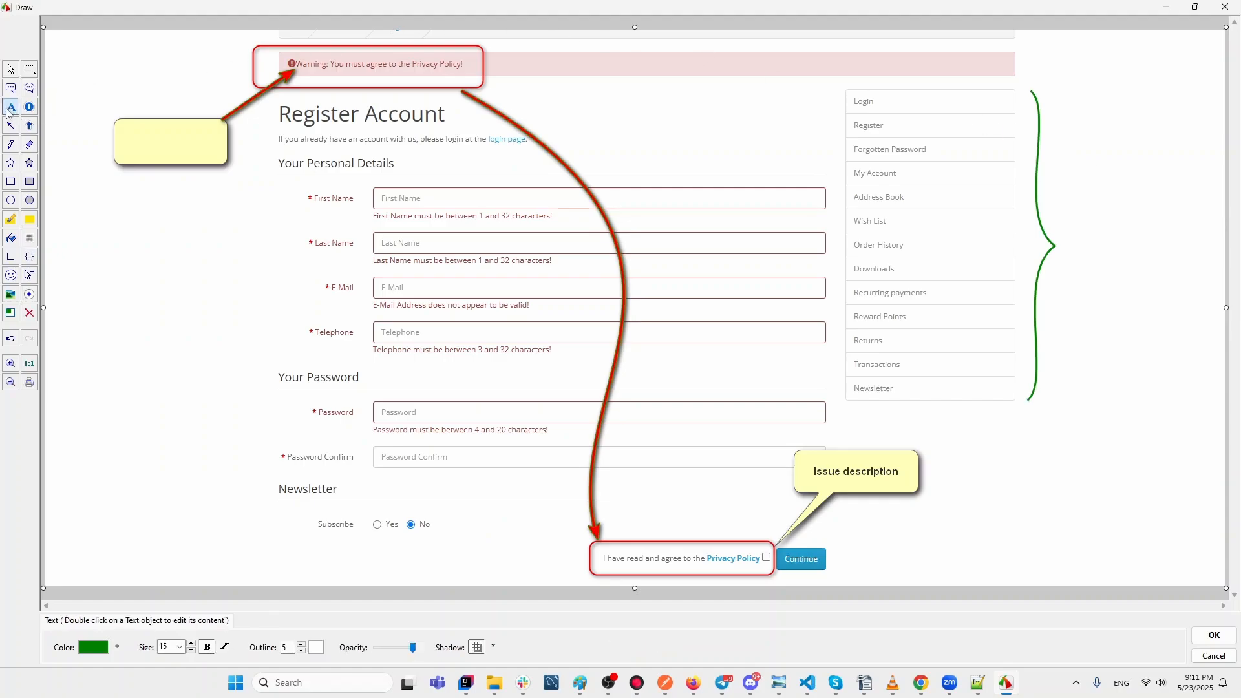
pyautogui.click(1080, 238)
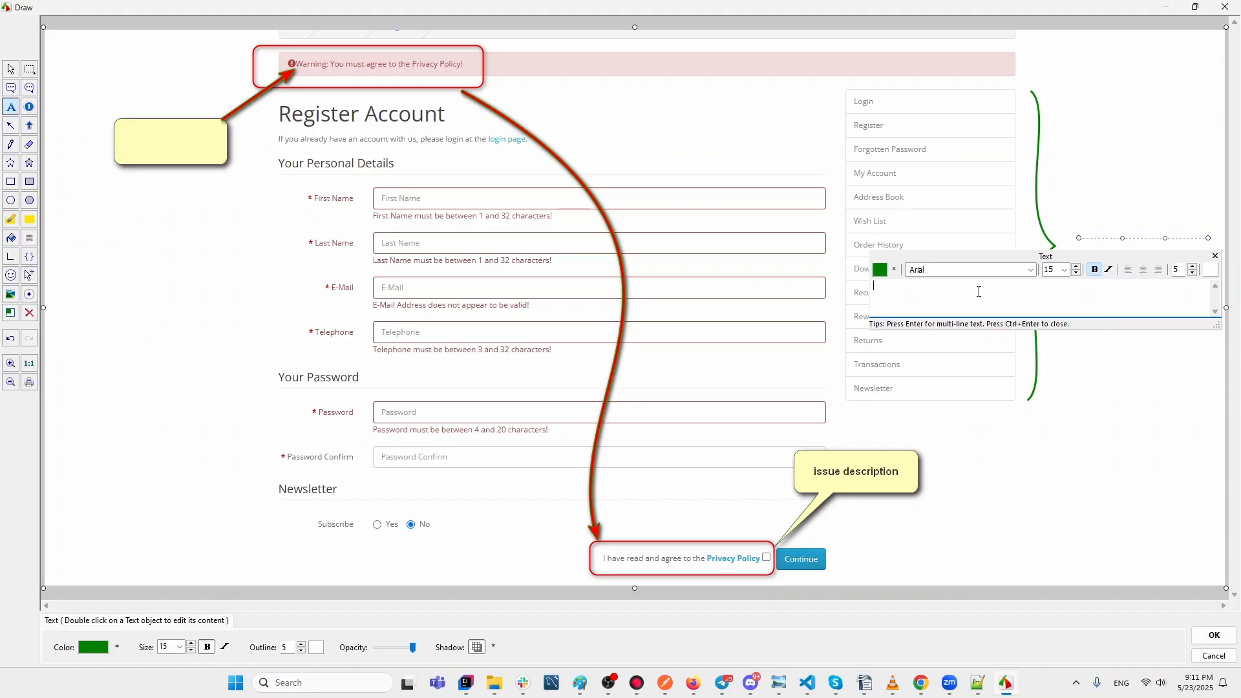
pyautogui.write('some text')
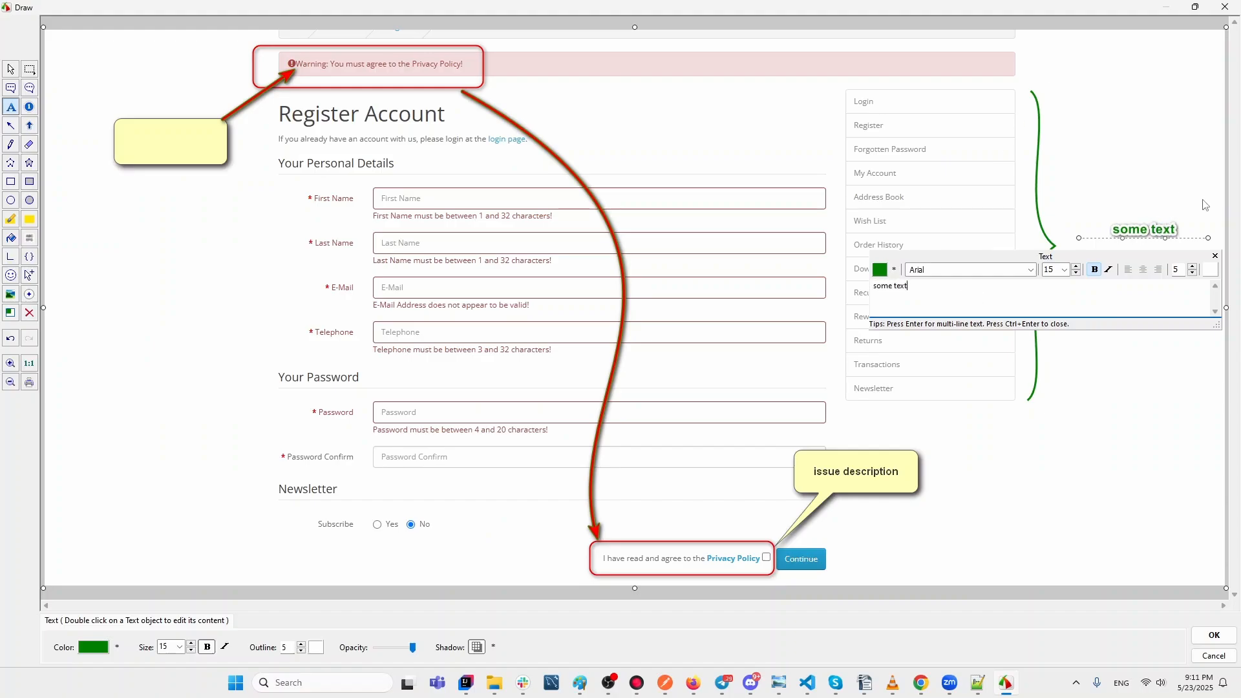
pyautogui.click(1208, 238)
pyautogui.moveTo(1208, 238); pyautogui.dragTo(1082, 106)
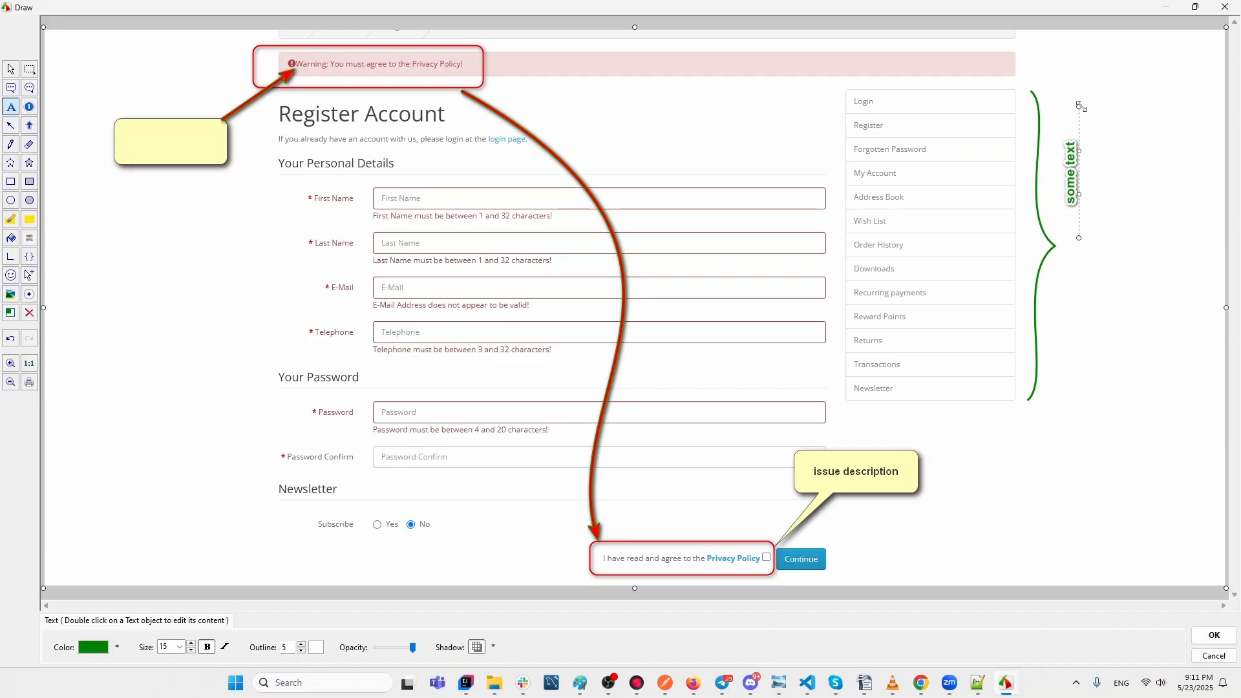
pyautogui.moveTo(1073, 152); pyautogui.dragTo(1079, 228)
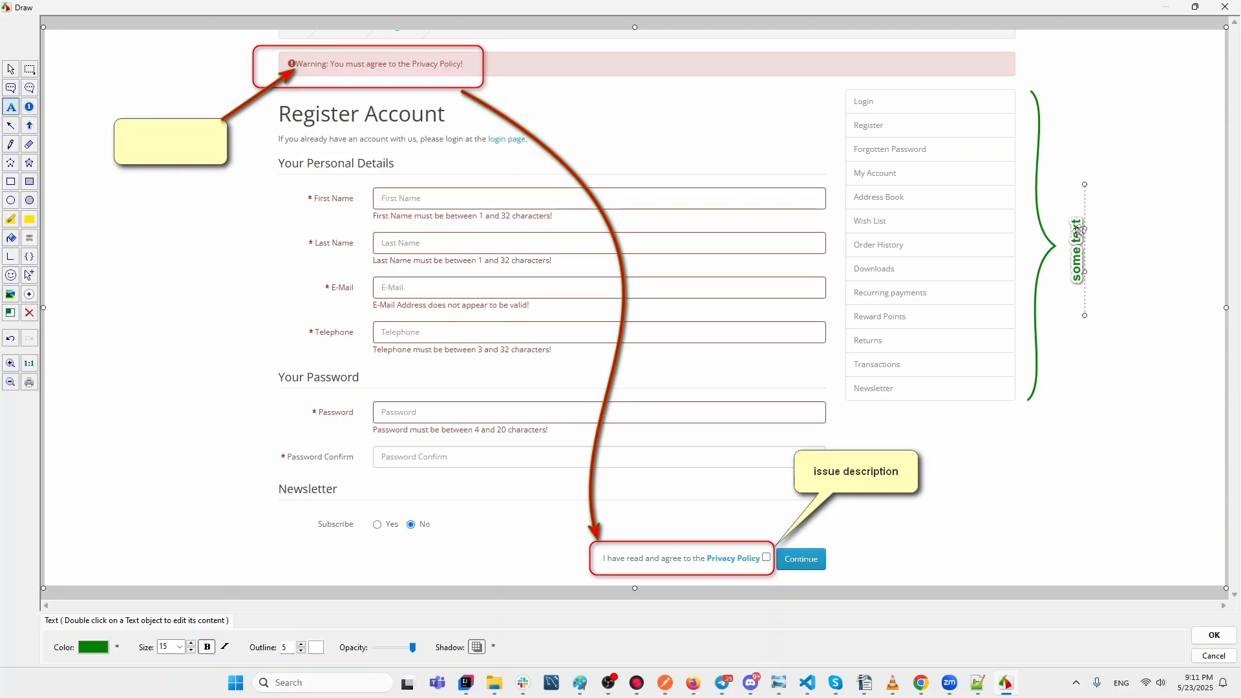
# Set the 'some text' label font to Arial Black, size 17.
pyautogui.doubleClick(1079, 228)
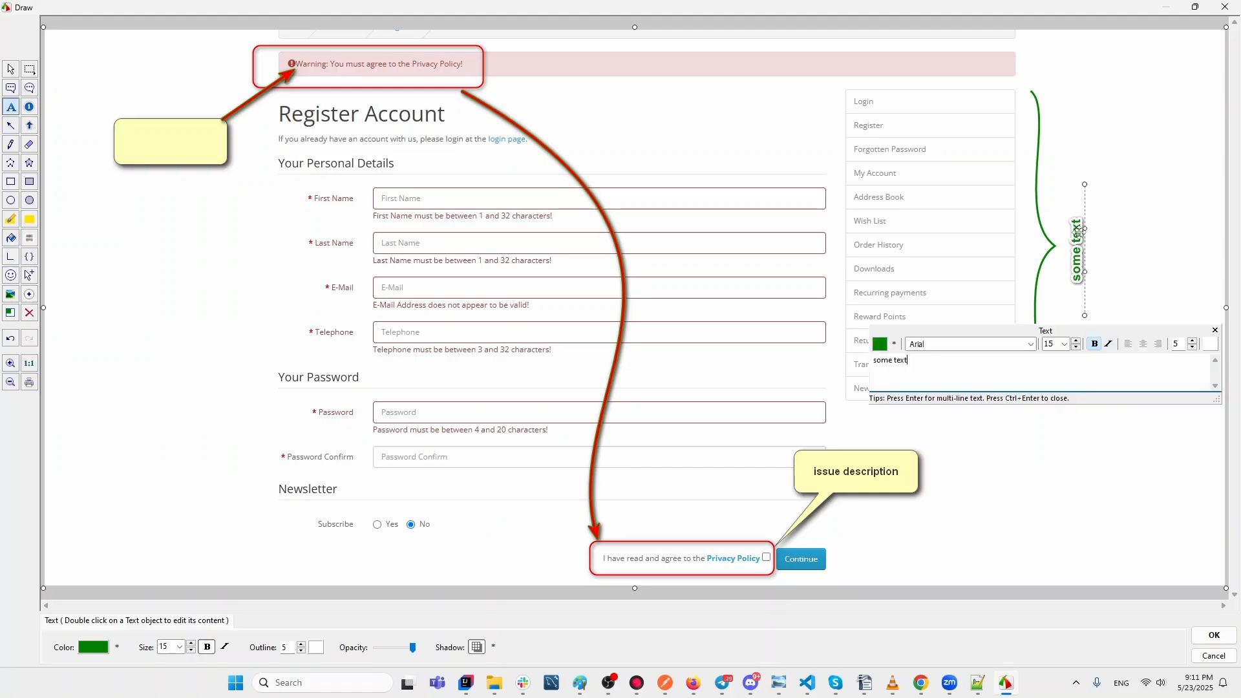
pyautogui.click(1031, 344)
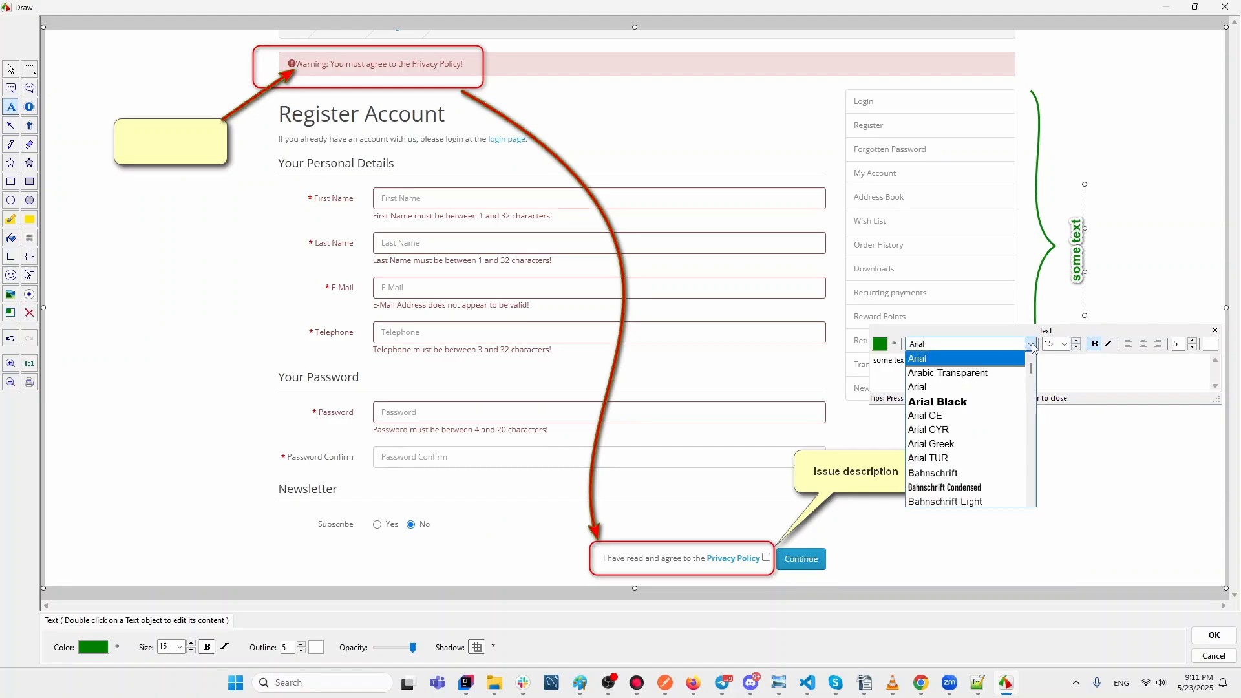
pyautogui.click(990, 401)
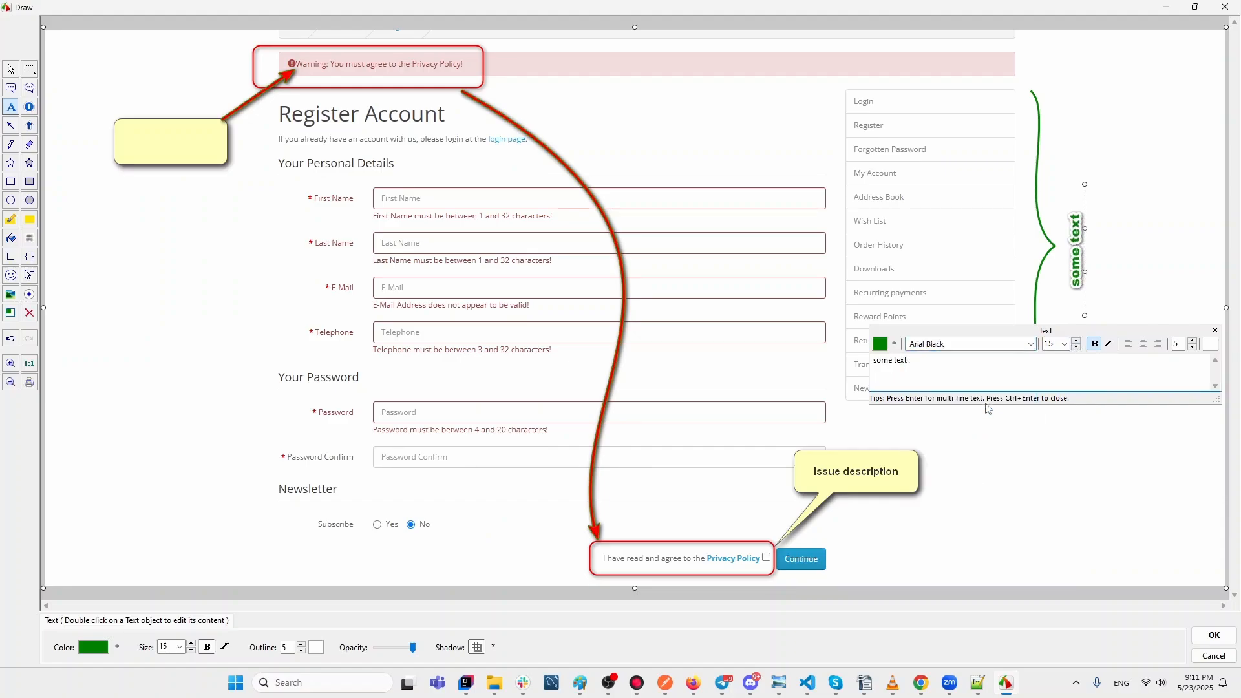
pyautogui.click(1076, 342)
pyautogui.click(1076, 342)
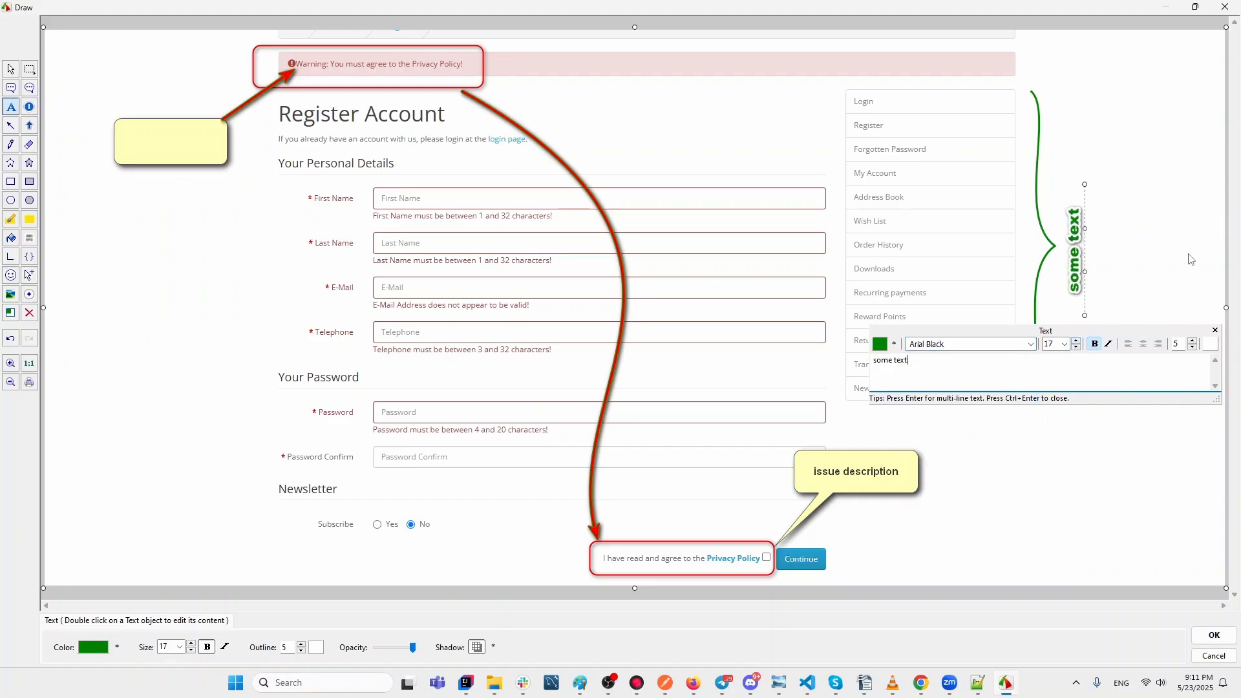
pyautogui.click(1215, 330)
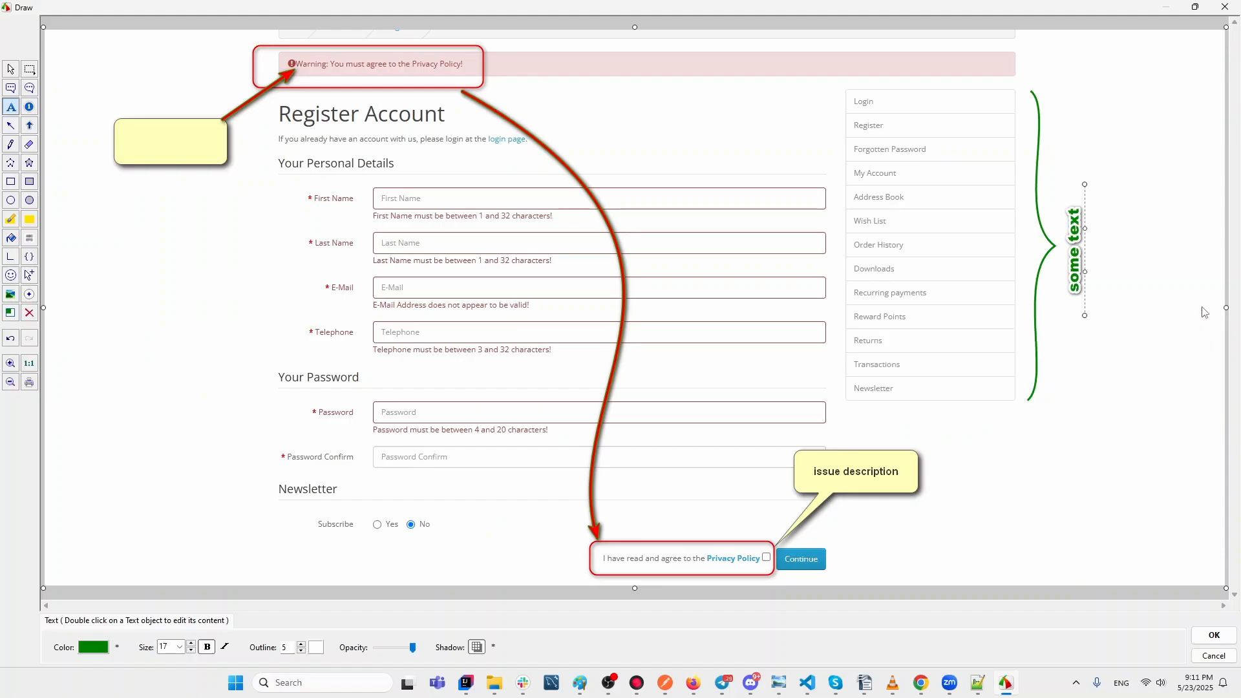
pyautogui.click(1184, 253)
pyautogui.click(15, 258)
# Draw trial red L-shaped lines, one with dot ends, then undo them all.
pyautogui.moveTo(75, 498)
pyautogui.mouseDown()
pyautogui.moveTo(76, 524)
pyautogui.moveTo(124, 541)
pyautogui.mouseUp()
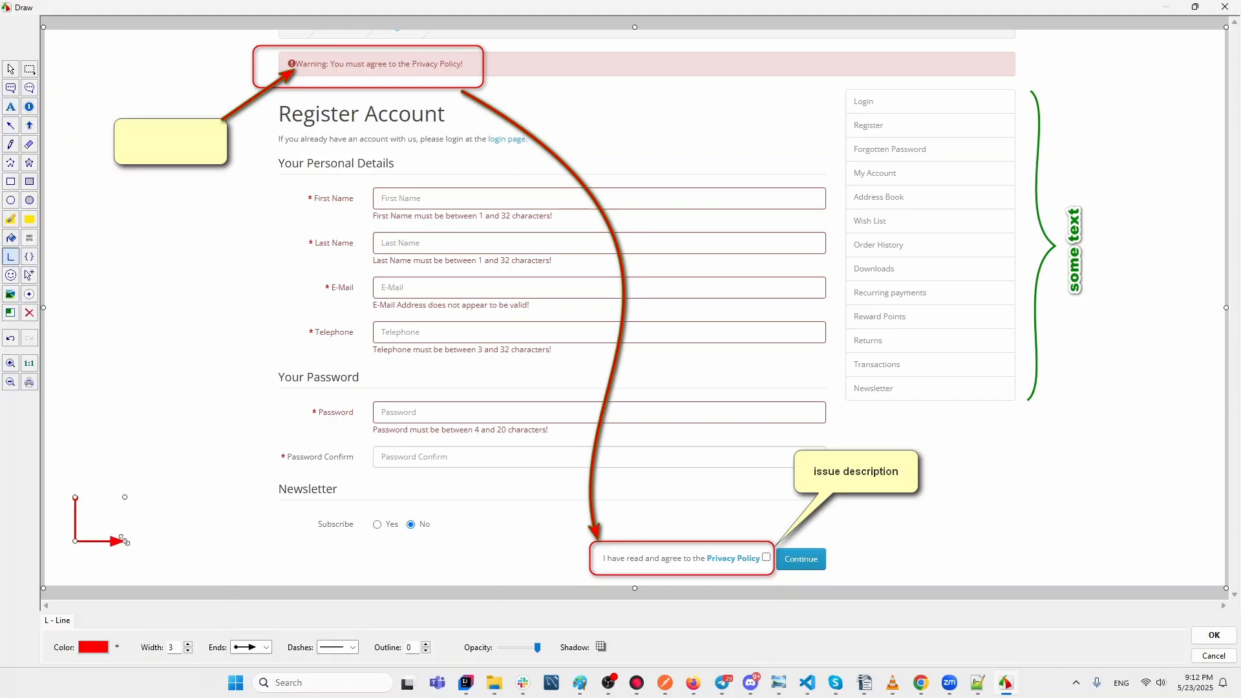
pyautogui.click(250, 649)
pyautogui.click(250, 604)
pyautogui.moveTo(84, 369)
pyautogui.mouseDown()
pyautogui.moveTo(85, 394)
pyautogui.moveTo(112, 408)
pyautogui.mouseUp()
pyautogui.click(151, 387)
pyautogui.click(10, 339)
pyautogui.click(10, 338)
pyautogui.click(10, 339)
pyautogui.press('Escape')
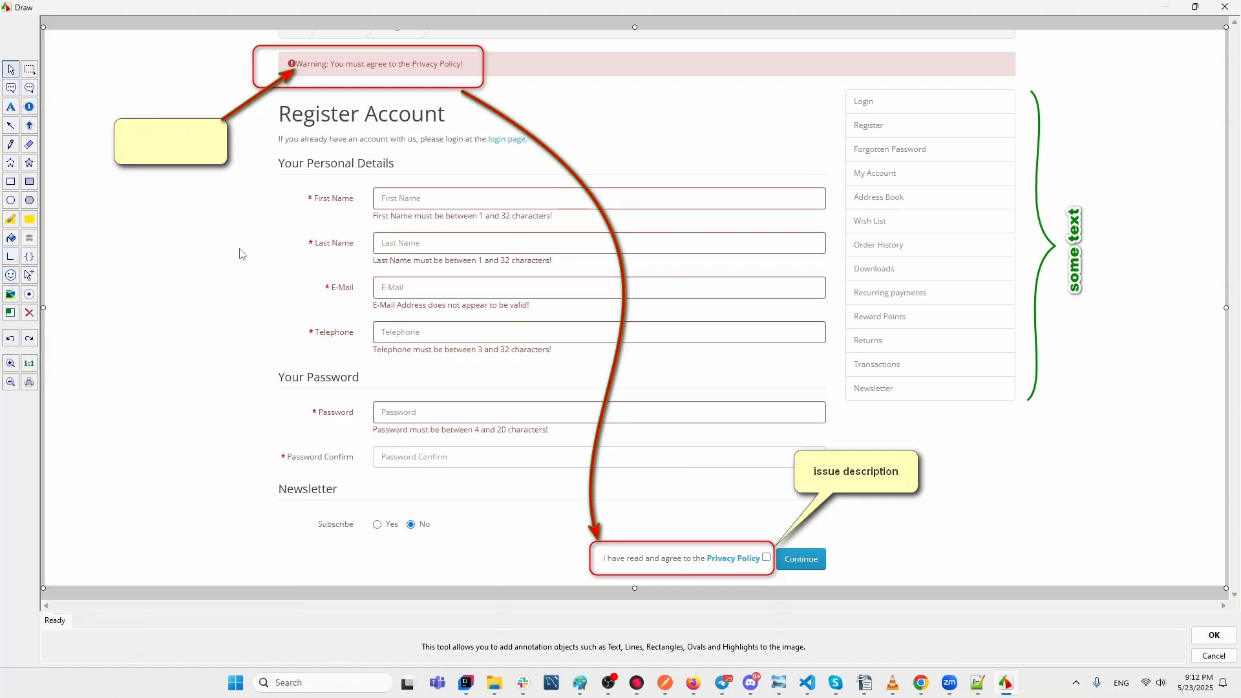
# Stamp two grinning-face emojis in the left margin, enlarge one, then undo them.
pyautogui.click(10, 276)
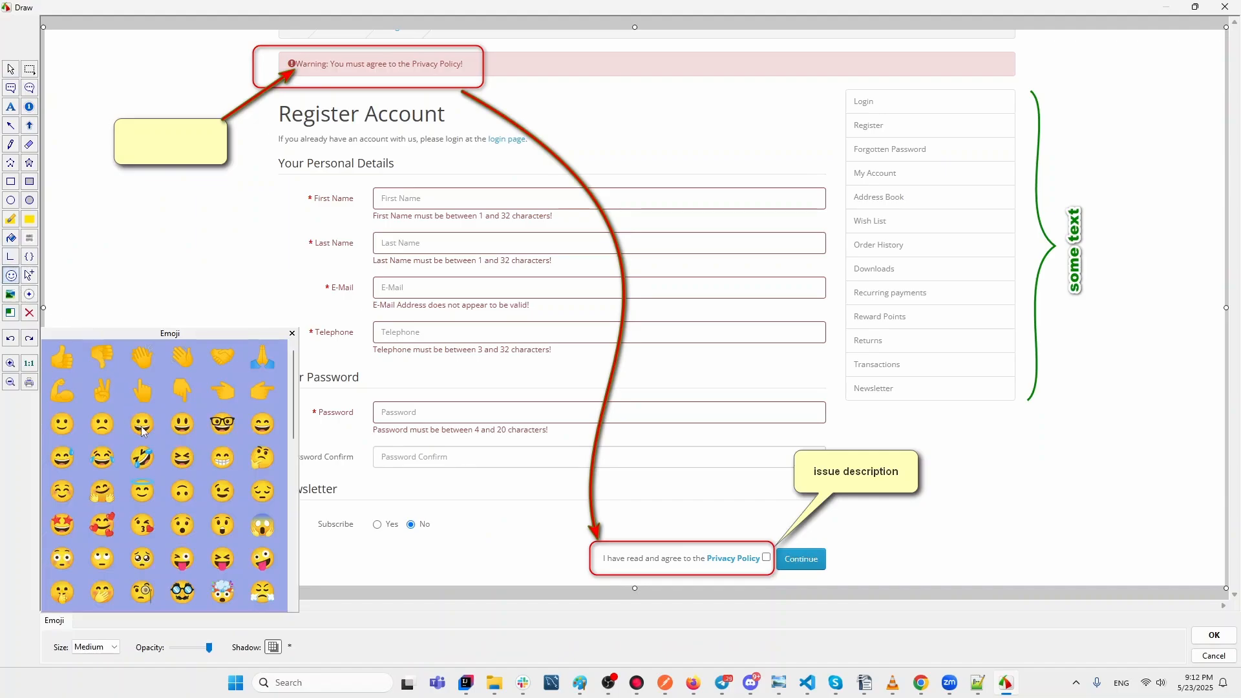
pyautogui.click(142, 426)
pyautogui.click(143, 331)
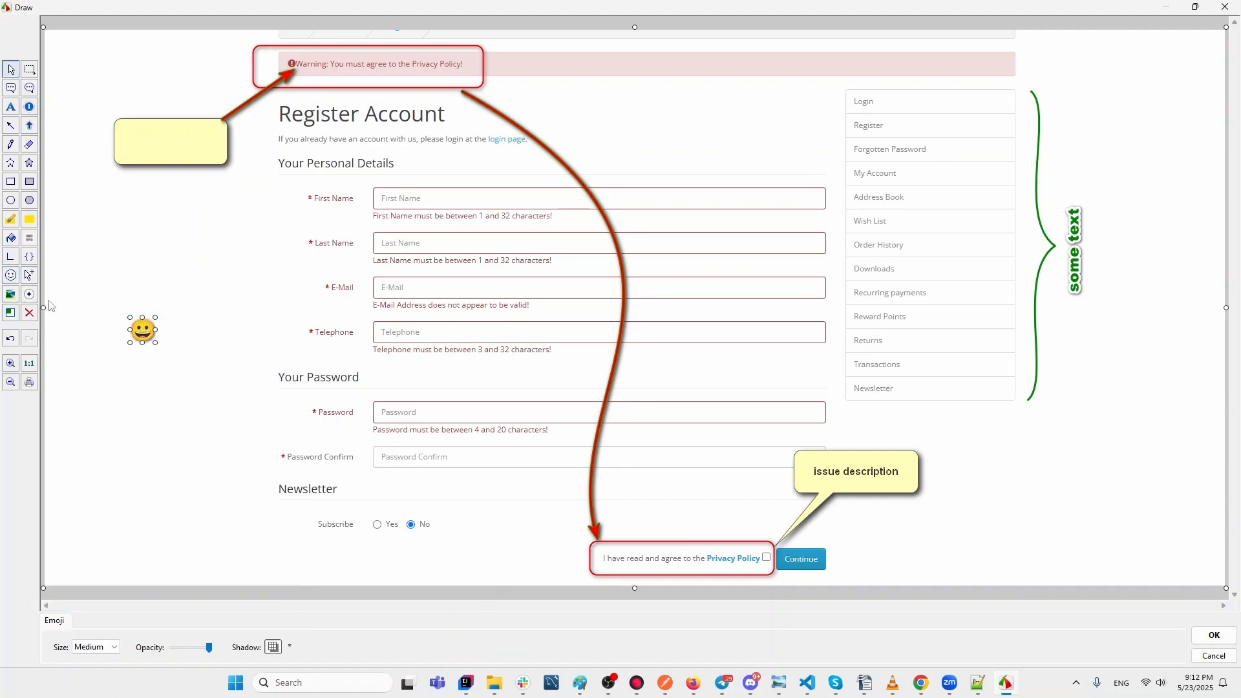
pyautogui.click(11, 275)
pyautogui.click(142, 424)
pyautogui.click(186, 379)
pyautogui.moveTo(199, 391); pyautogui.dragTo(249, 443)
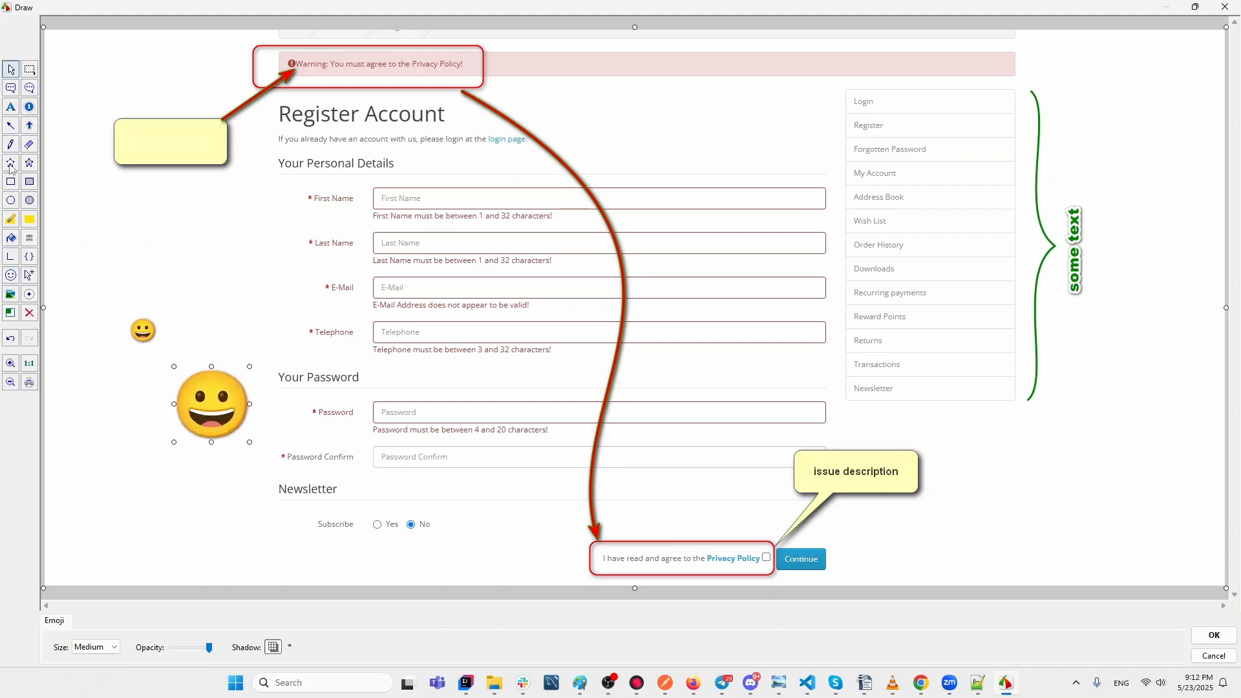
pyautogui.click(11, 337)
pyautogui.click(11, 337)
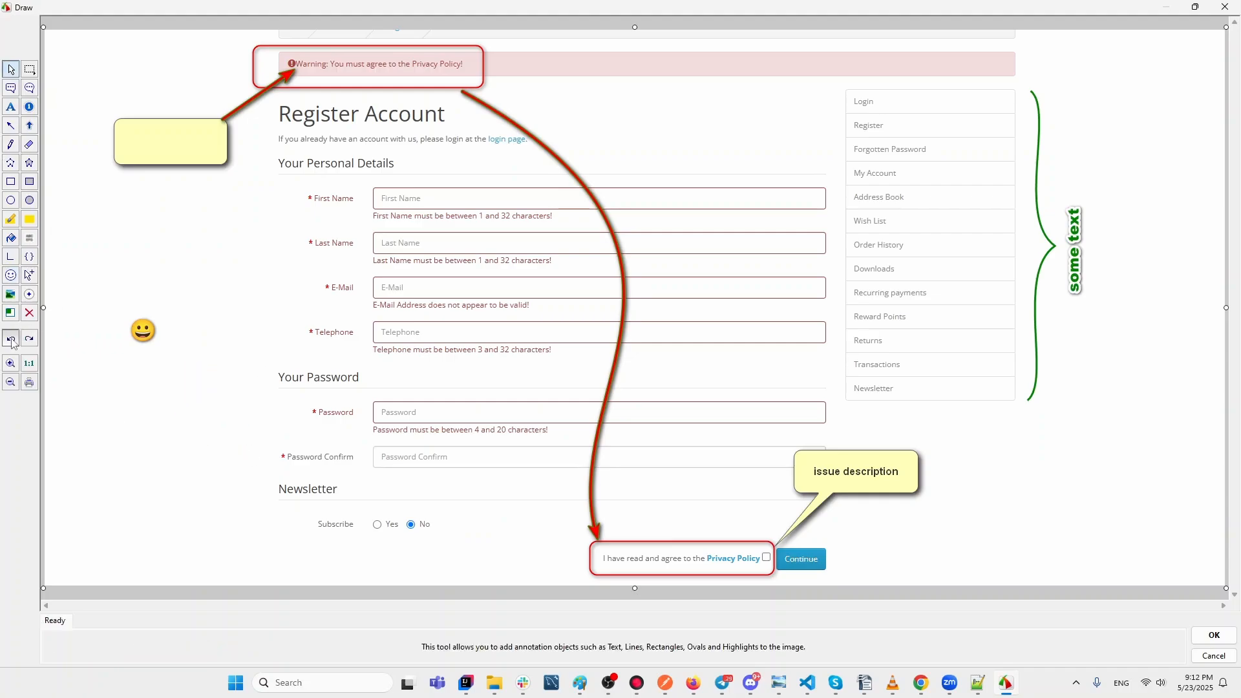
pyautogui.click(10, 338)
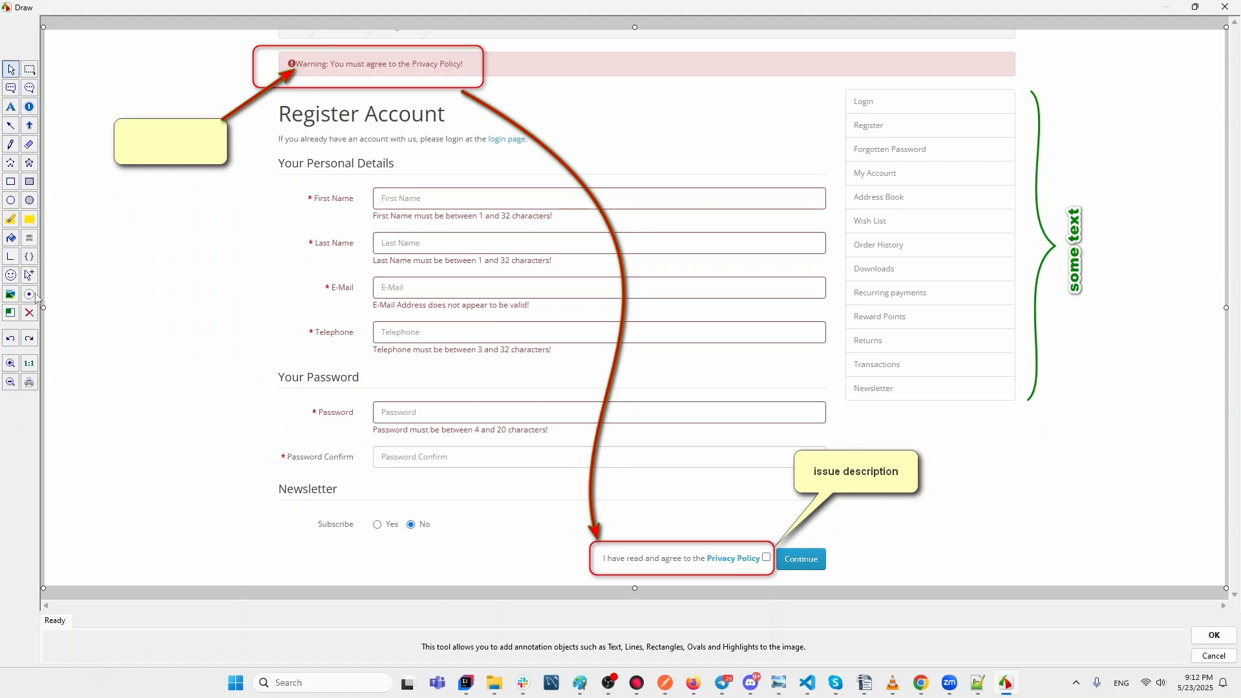
pyautogui.click(34, 294)
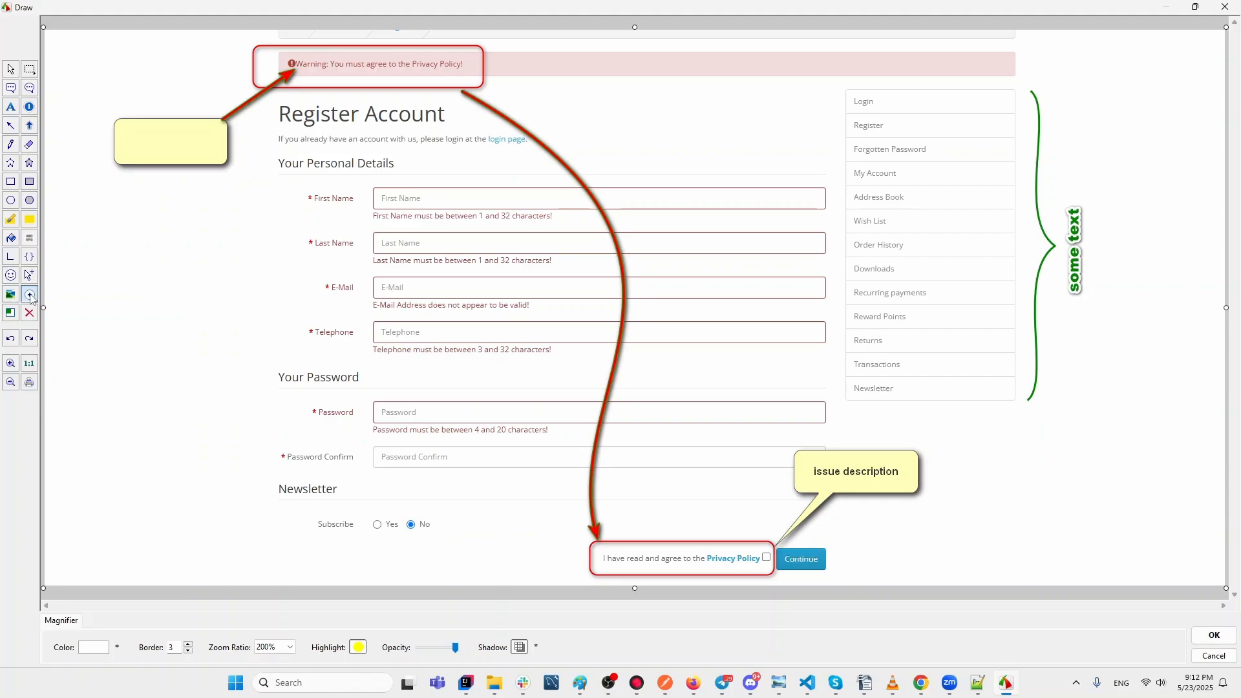
# Stamp an Information icon and an enlarged Error icon in the left margin.
pyautogui.click(29, 276)
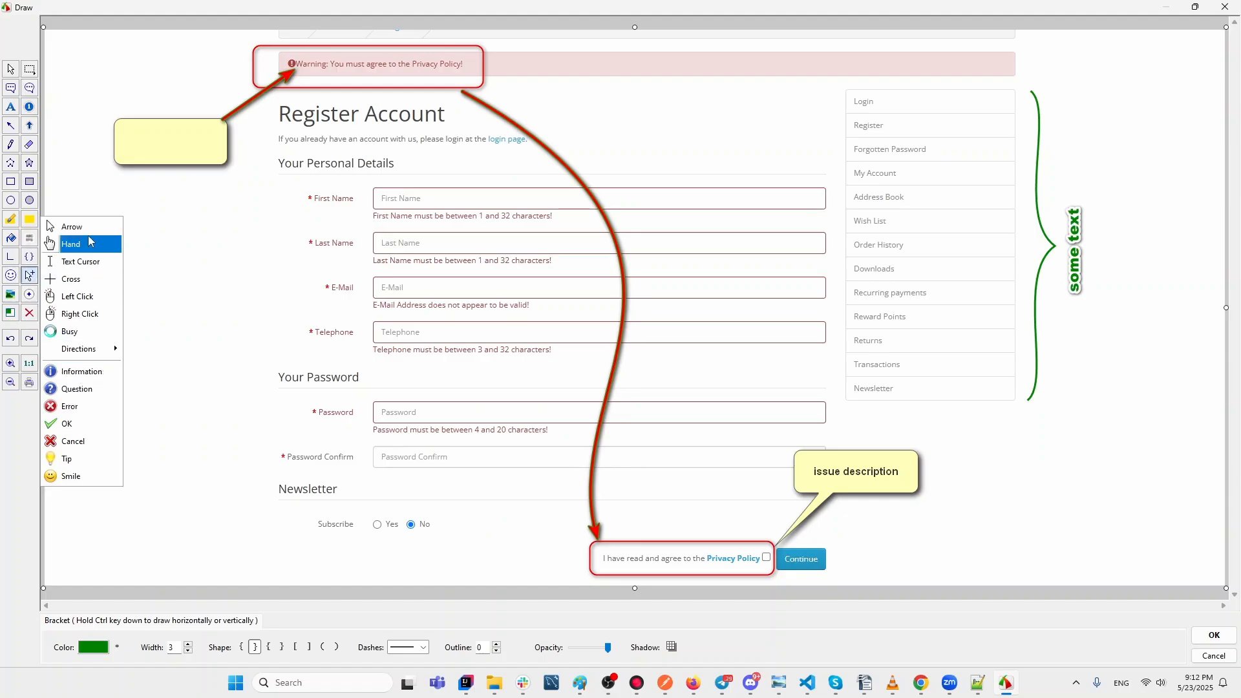
pyautogui.click(88, 373)
pyautogui.click(135, 335)
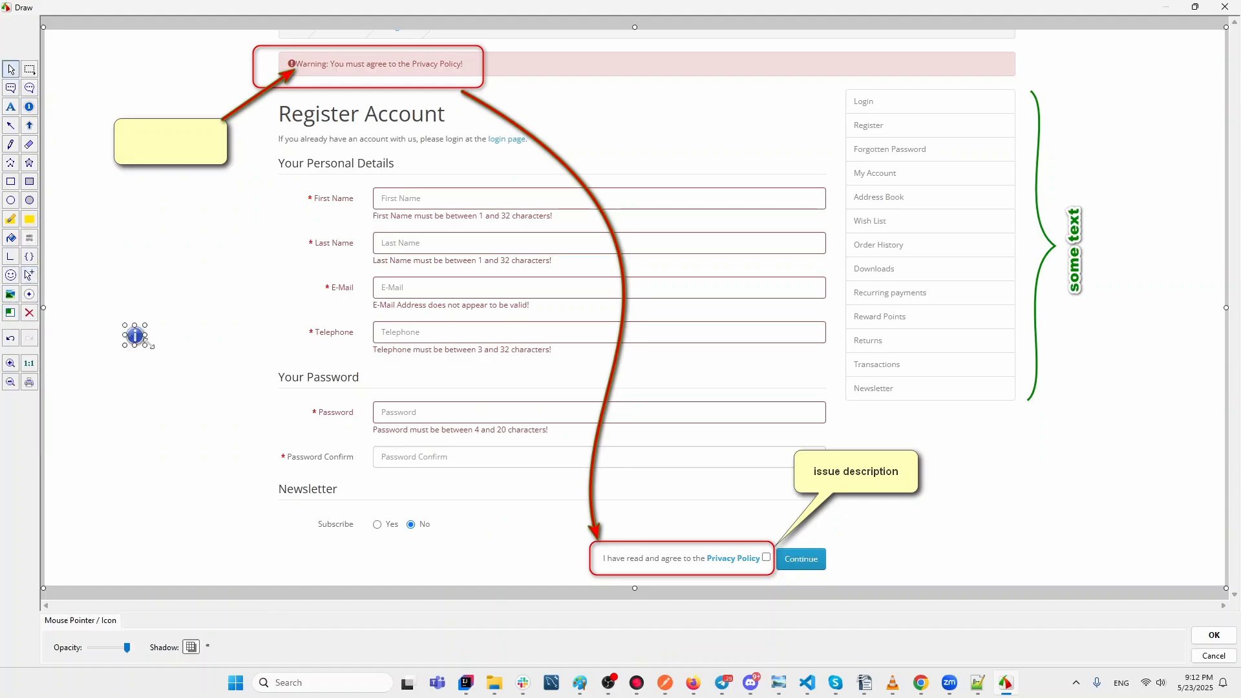
pyautogui.click(29, 275)
pyautogui.click(83, 407)
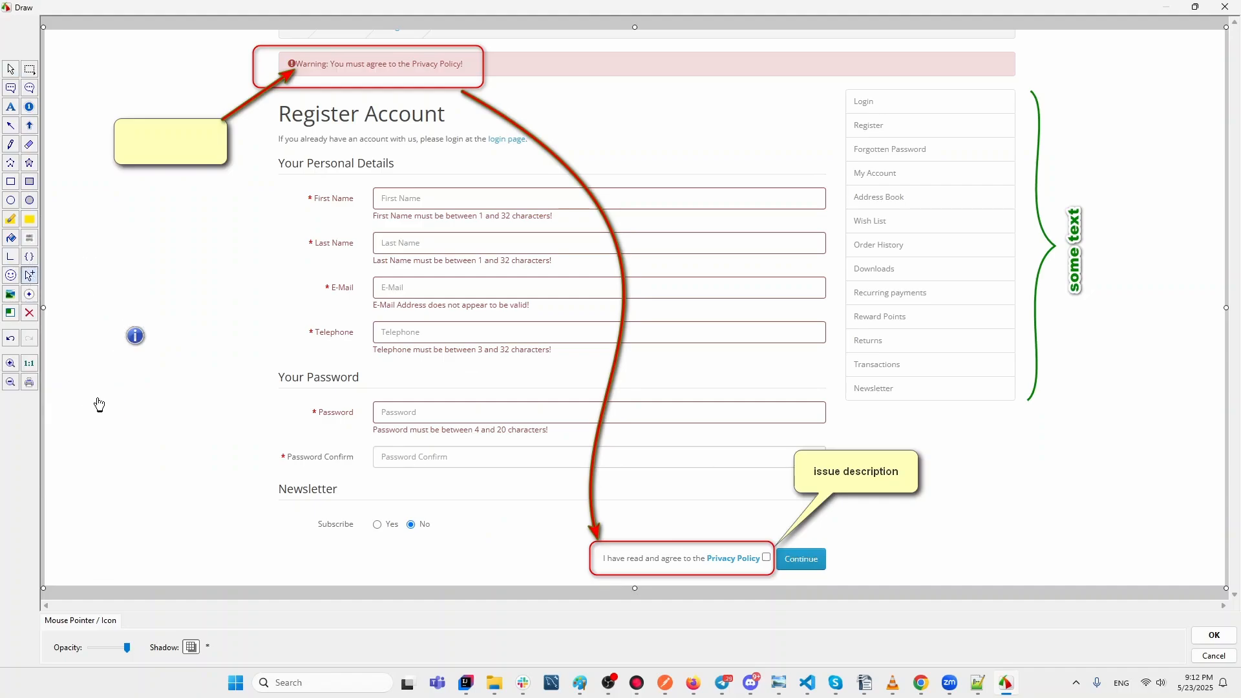
pyautogui.click(161, 398)
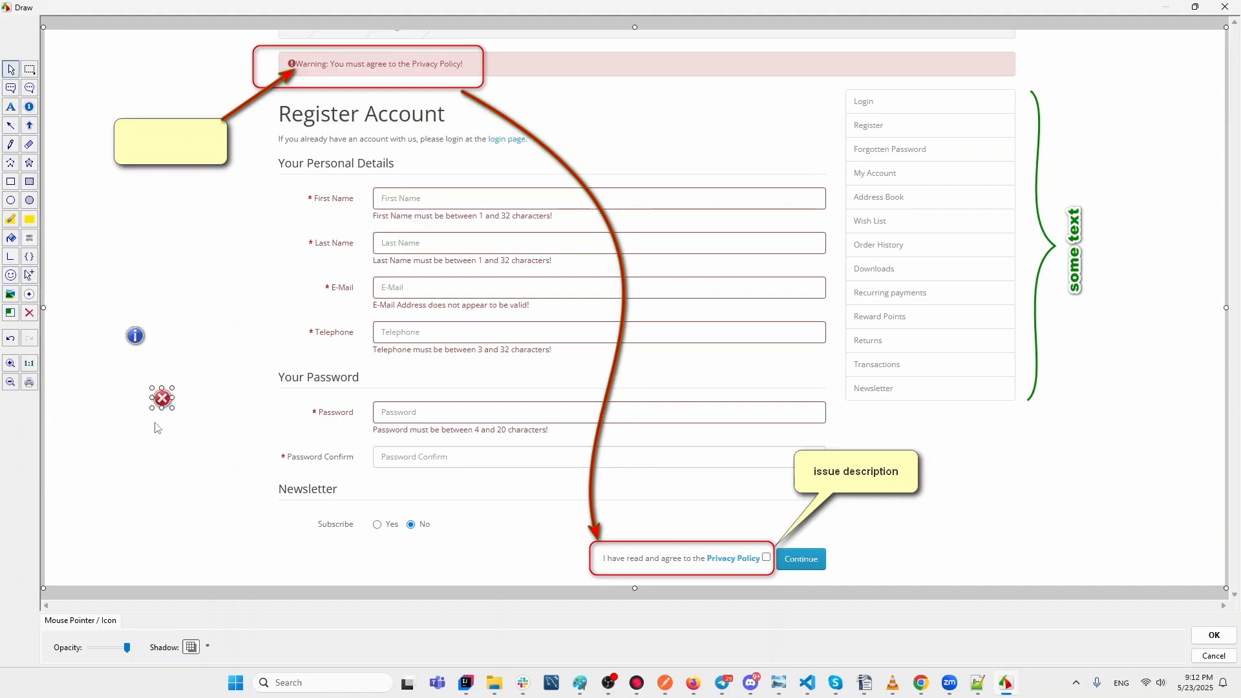
pyautogui.moveTo(173, 410); pyautogui.dragTo(188, 424)
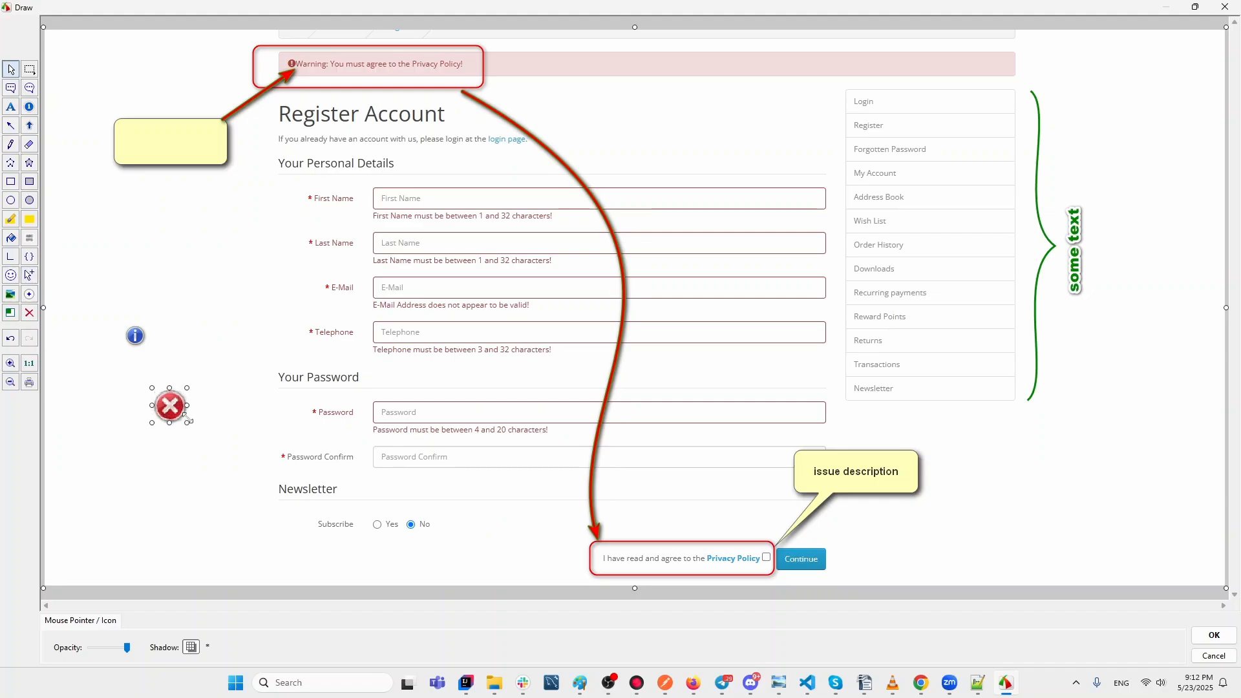
# Stamp an arrow pointer icon below the Telephone field.
pyautogui.click(30, 275)
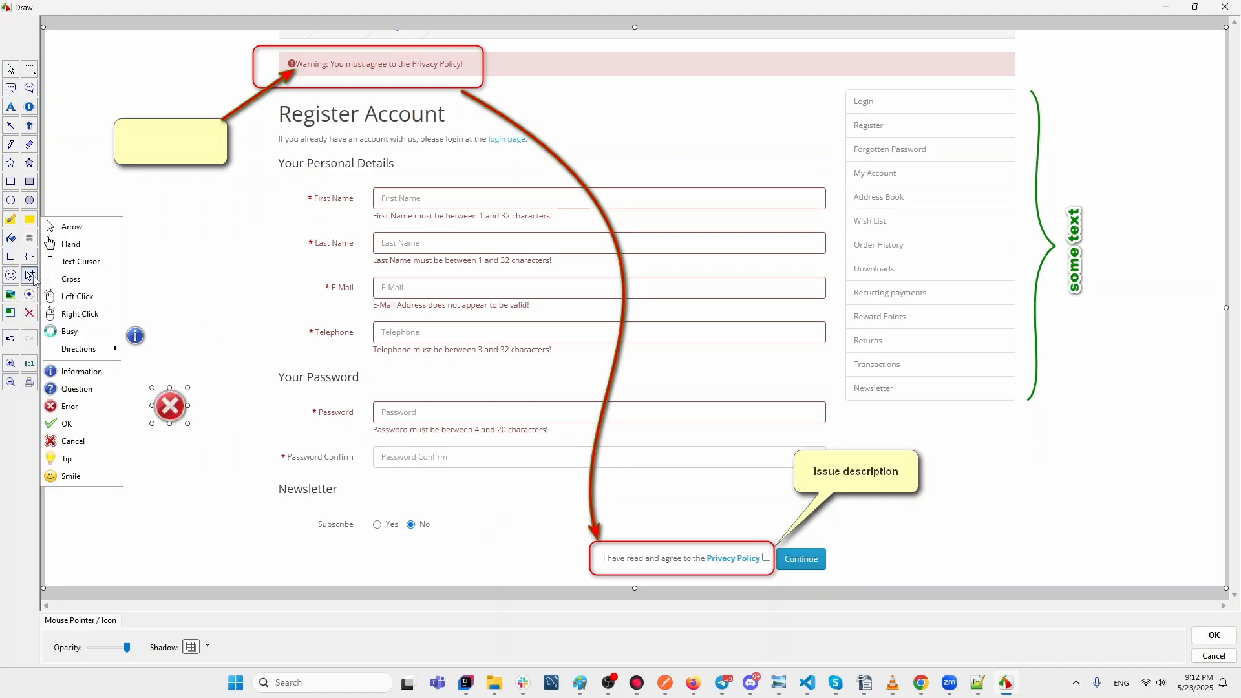
pyautogui.click(86, 227)
pyautogui.click(417, 366)
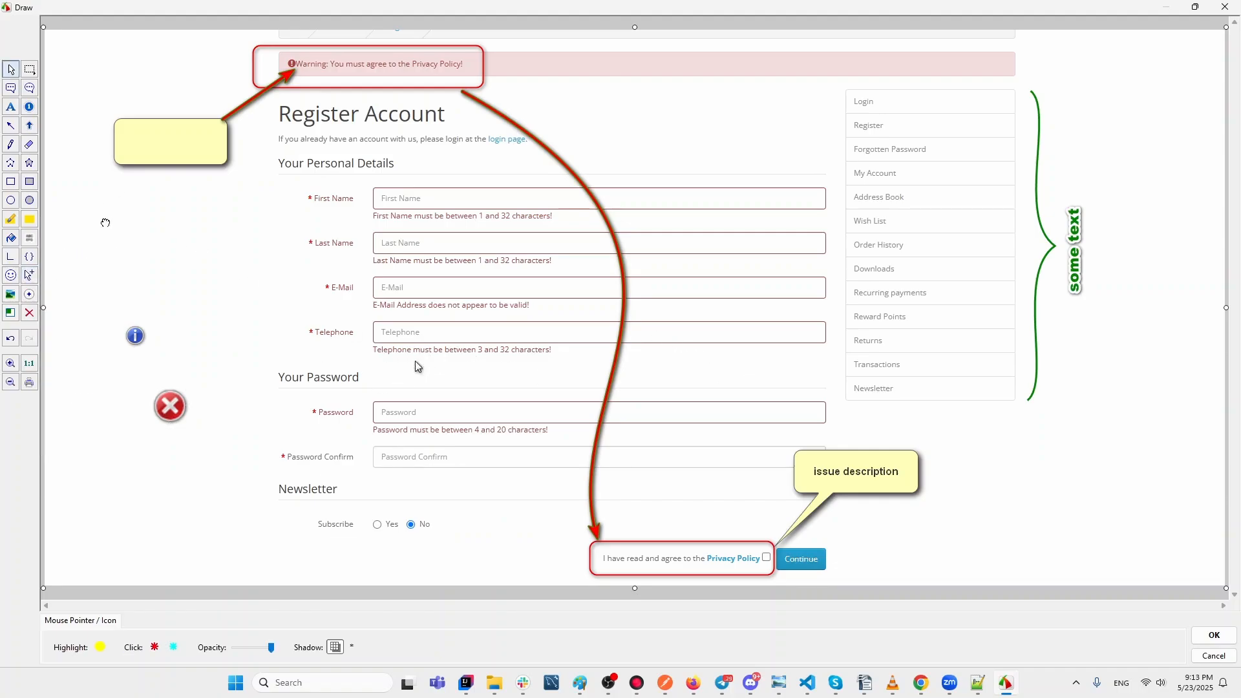
pyautogui.click(106, 222)
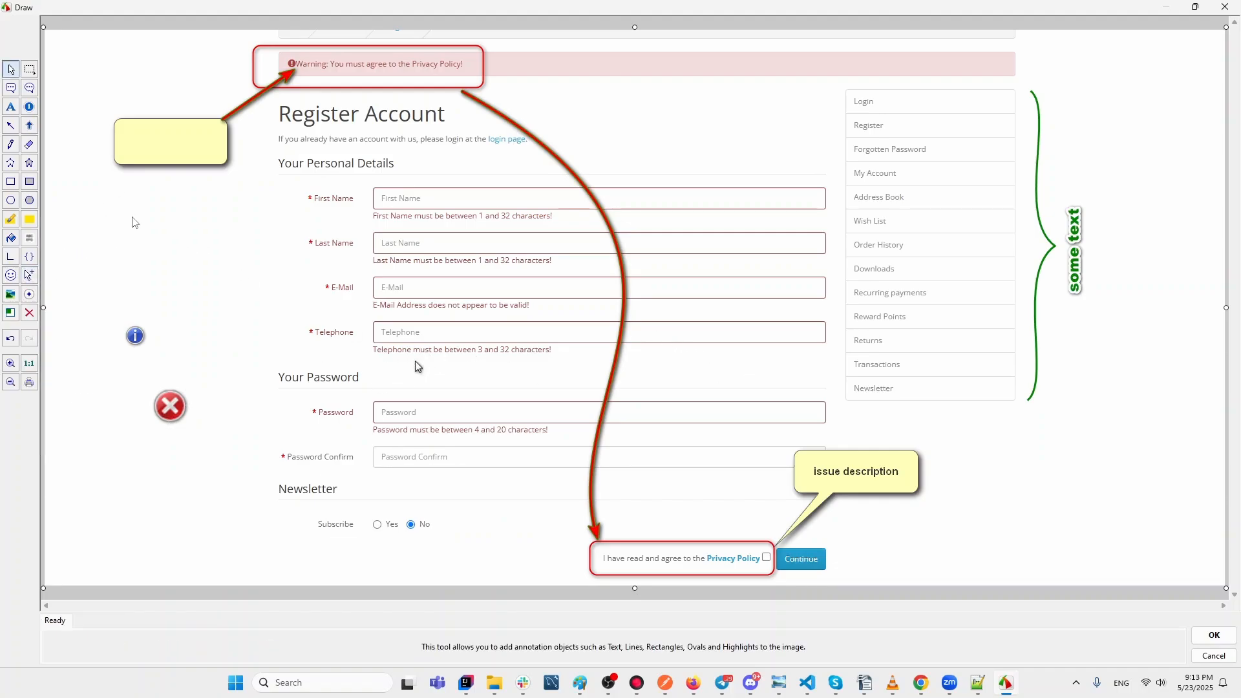
pyautogui.click(37, 282)
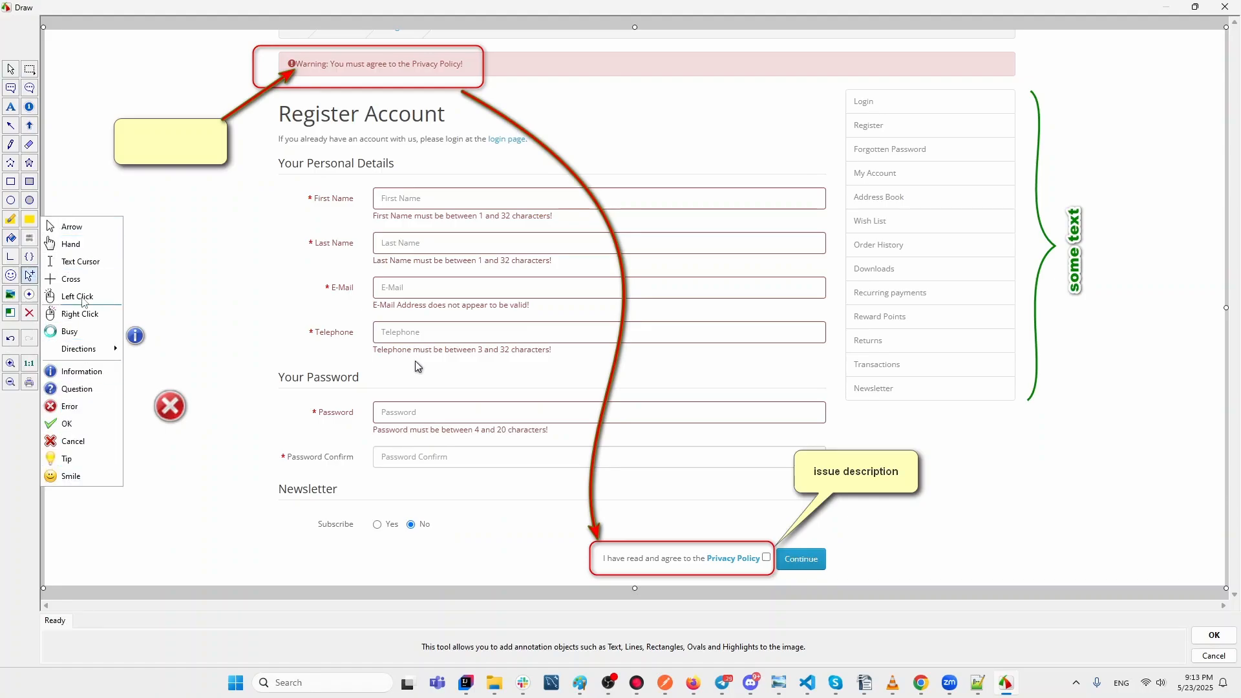
pyautogui.click(199, 250)
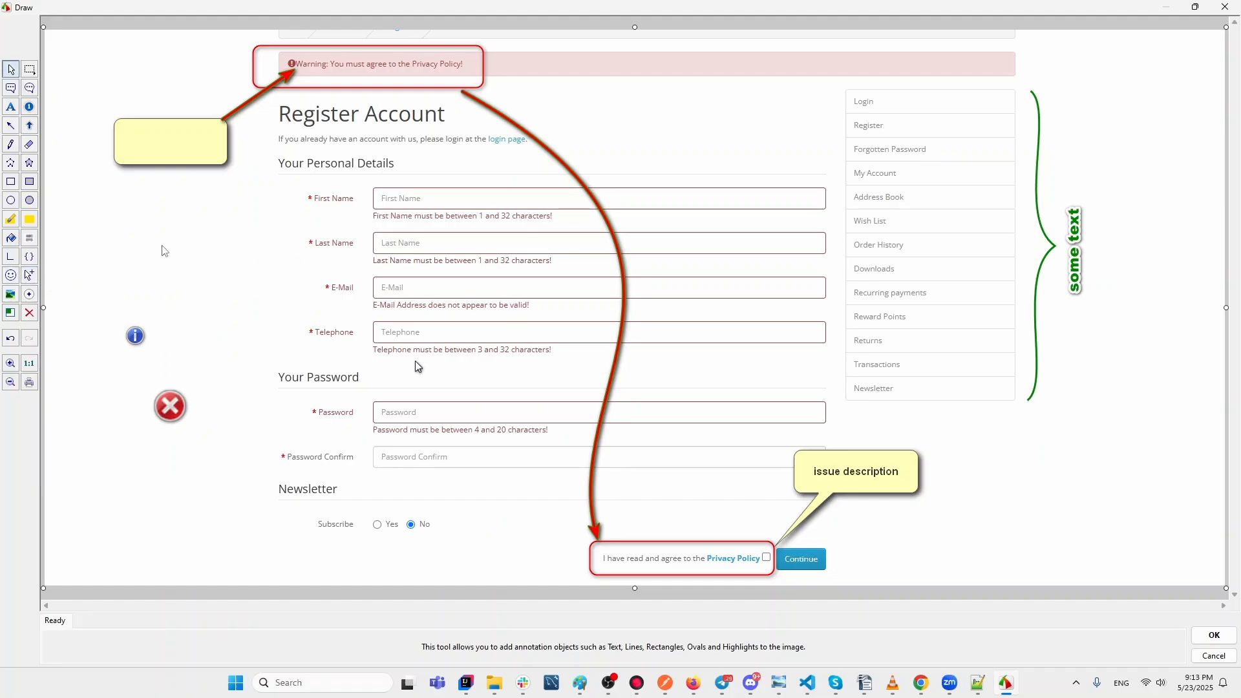
pyautogui.click(29, 106)
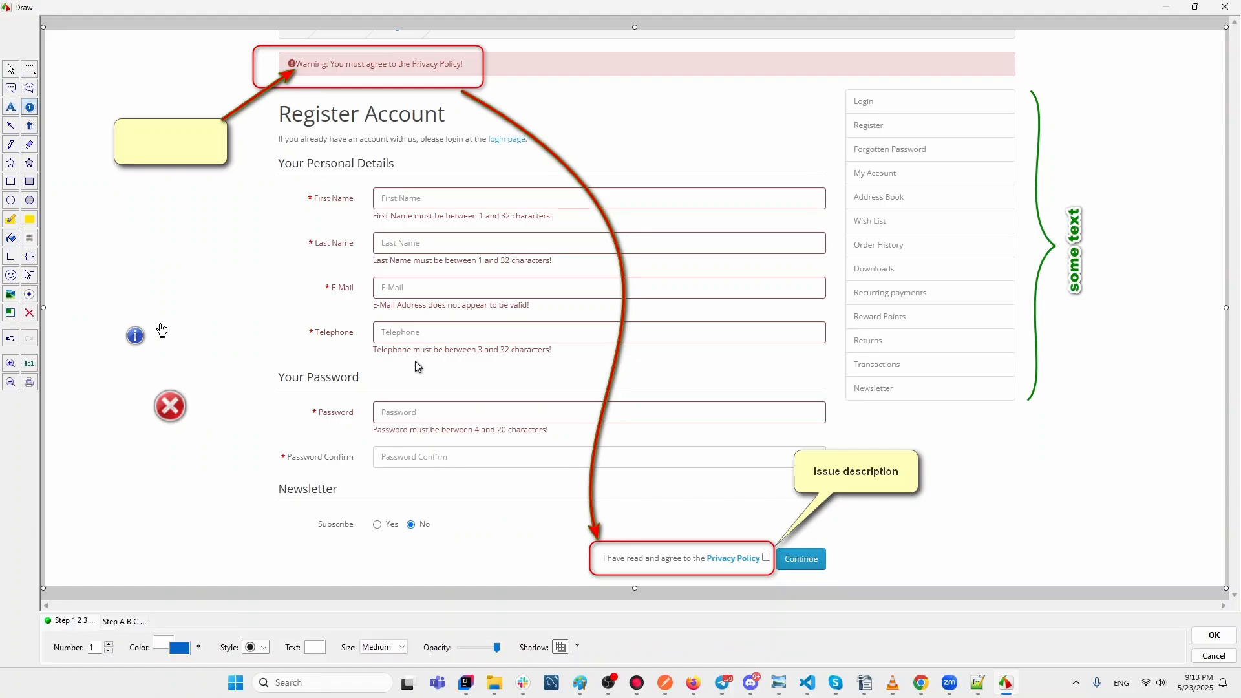
# Remove the icons and place step markers 1–5 beside Register, Login, Forgotten Password, My Account, Address Book.
pyautogui.click(9, 339)
pyautogui.click(10, 339)
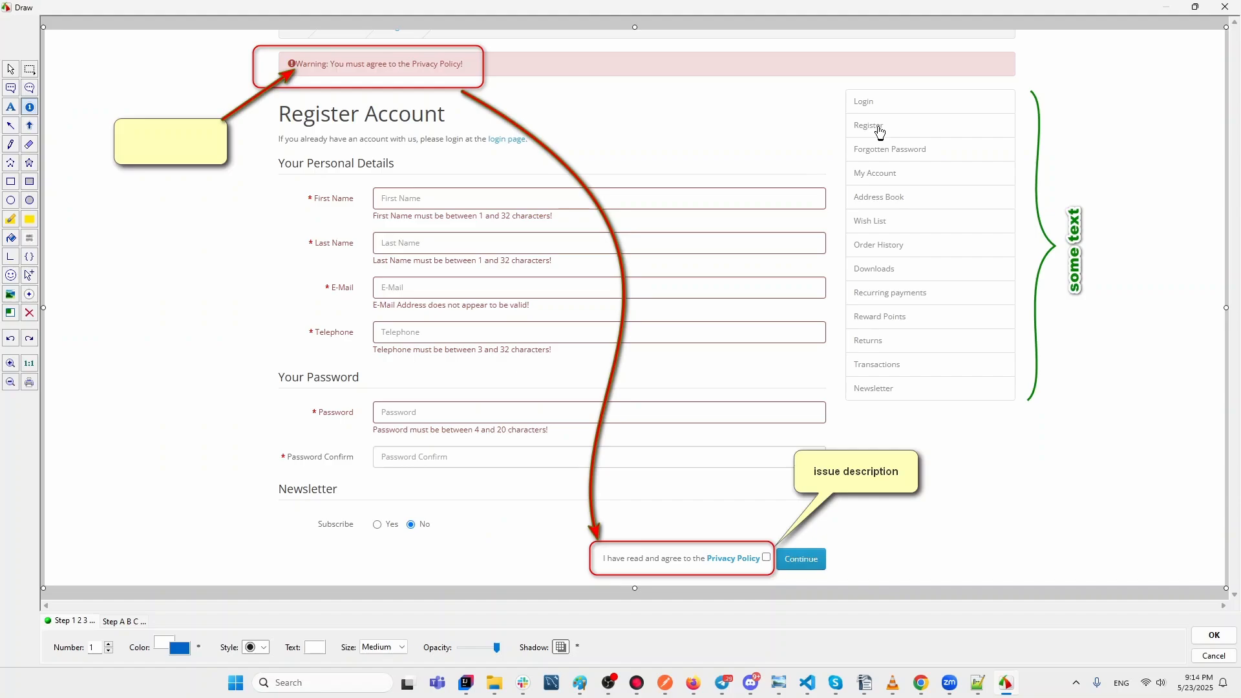
pyautogui.click(822, 97)
pyautogui.click(827, 126)
pyautogui.click(10, 338)
pyautogui.click(11, 338)
pyautogui.click(830, 125)
pyautogui.click(834, 99)
pyautogui.moveTo(834, 99); pyautogui.dragTo(833, 98)
pyautogui.click(832, 152)
pyautogui.click(832, 174)
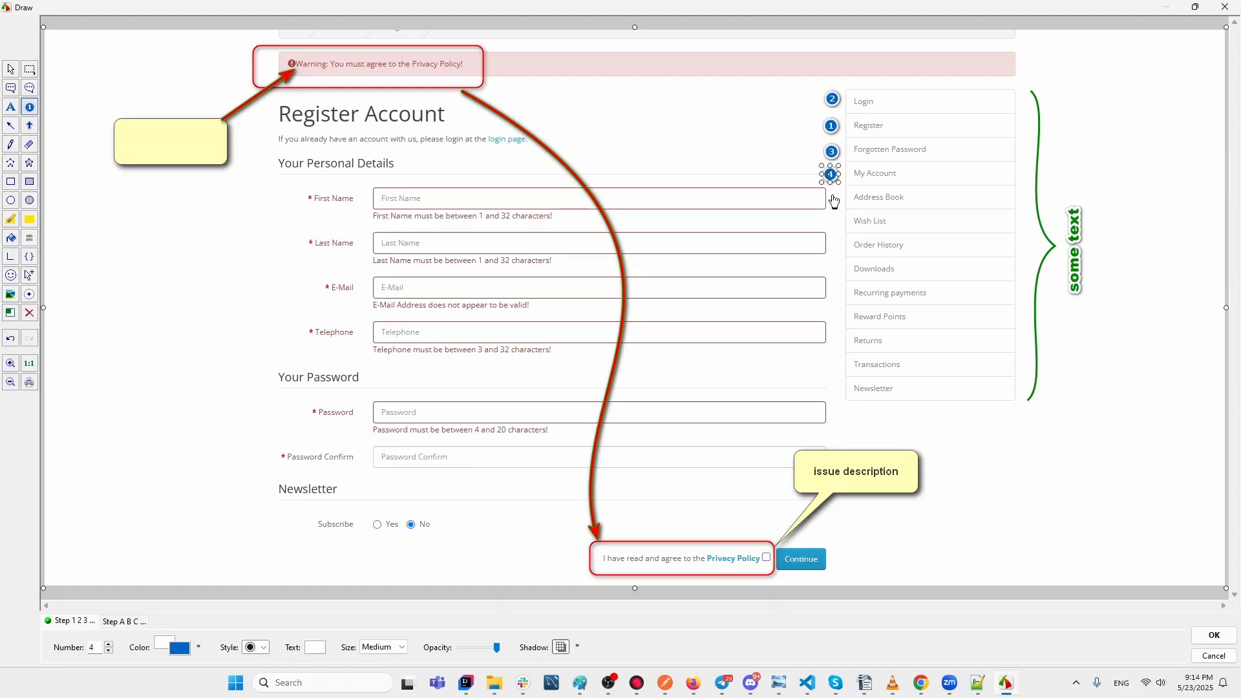
pyautogui.click(832, 197)
# Colour step markers 1 and 2 red.
pyautogui.click(832, 175)
pyautogui.click(834, 151)
pyautogui.click(830, 124)
pyautogui.click(178, 648)
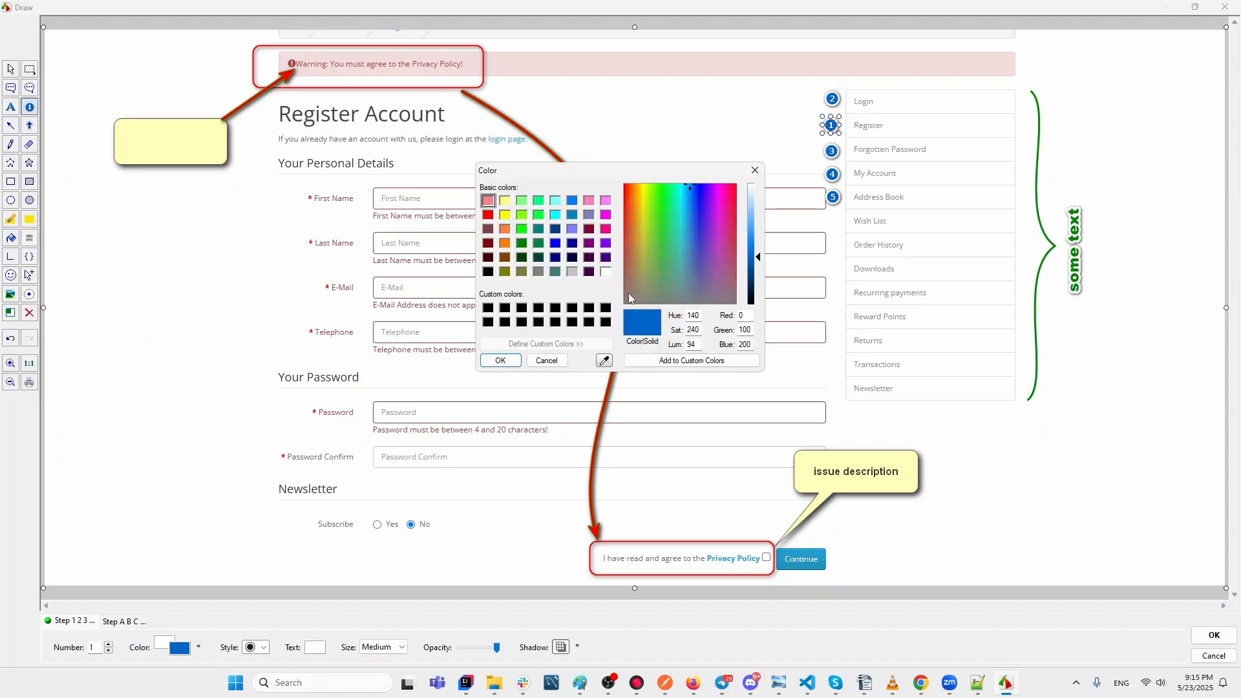
pyautogui.click(488, 215)
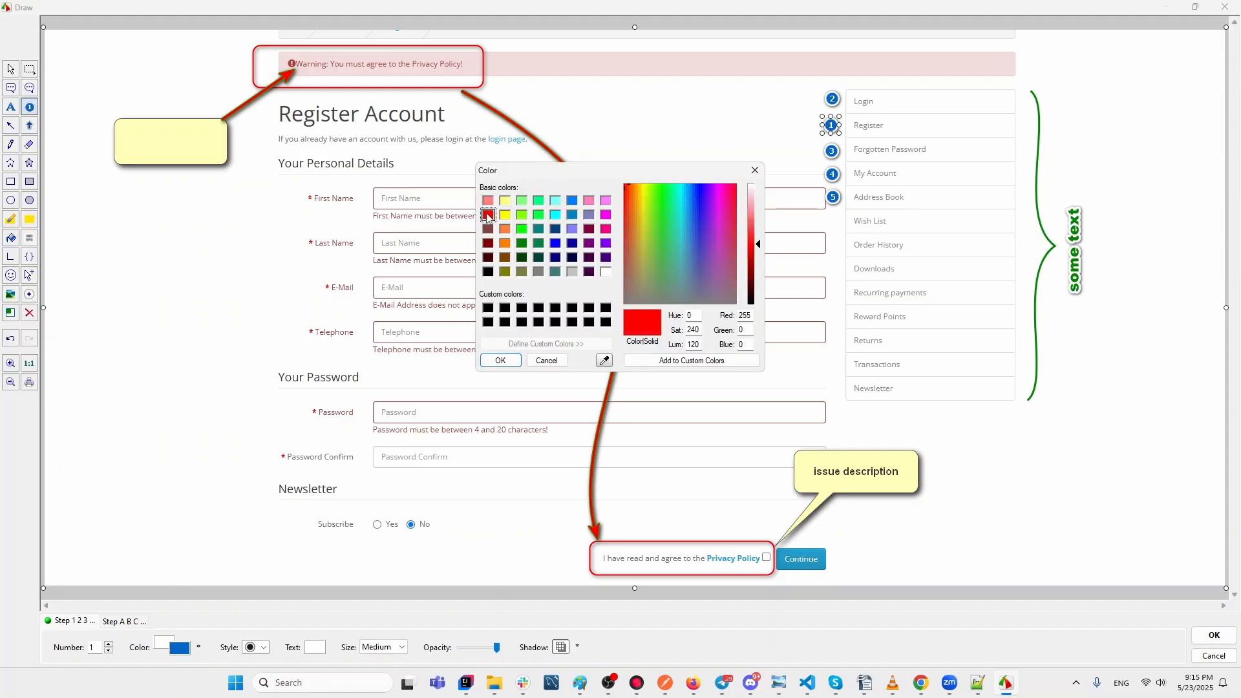
pyautogui.click(501, 360)
pyautogui.click(833, 98)
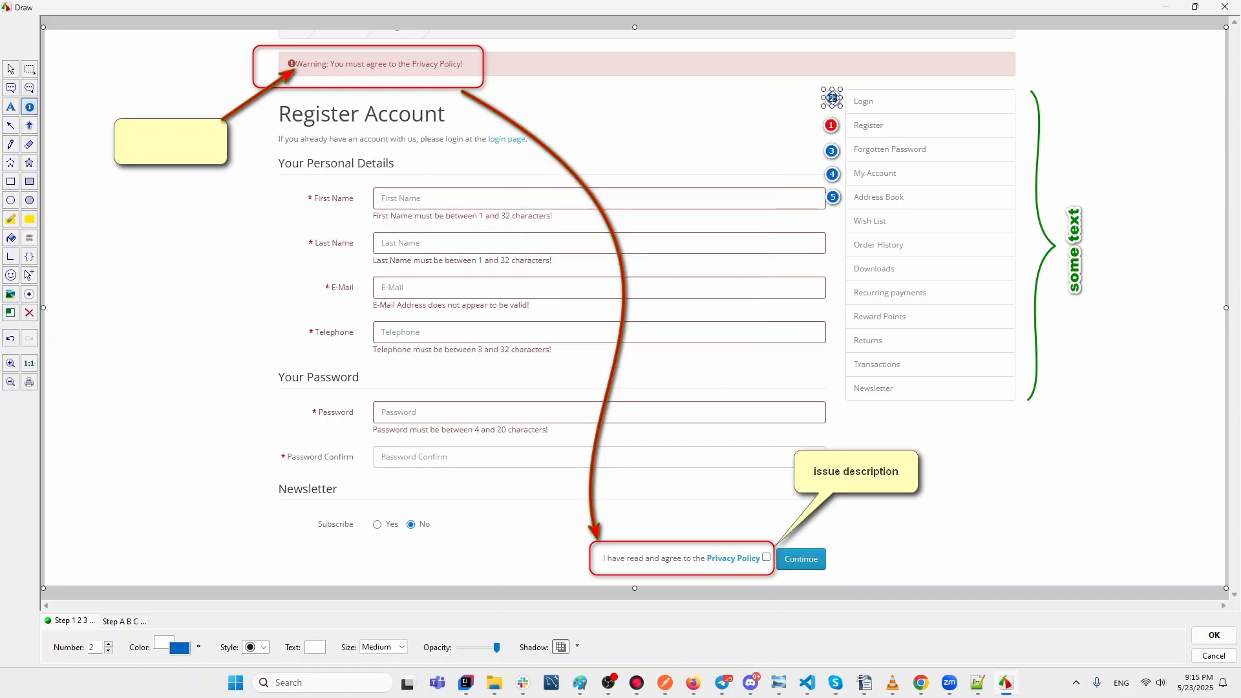
pyautogui.moveTo(833, 98); pyautogui.dragTo(833, 100)
pyautogui.click(176, 651)
pyautogui.click(487, 215)
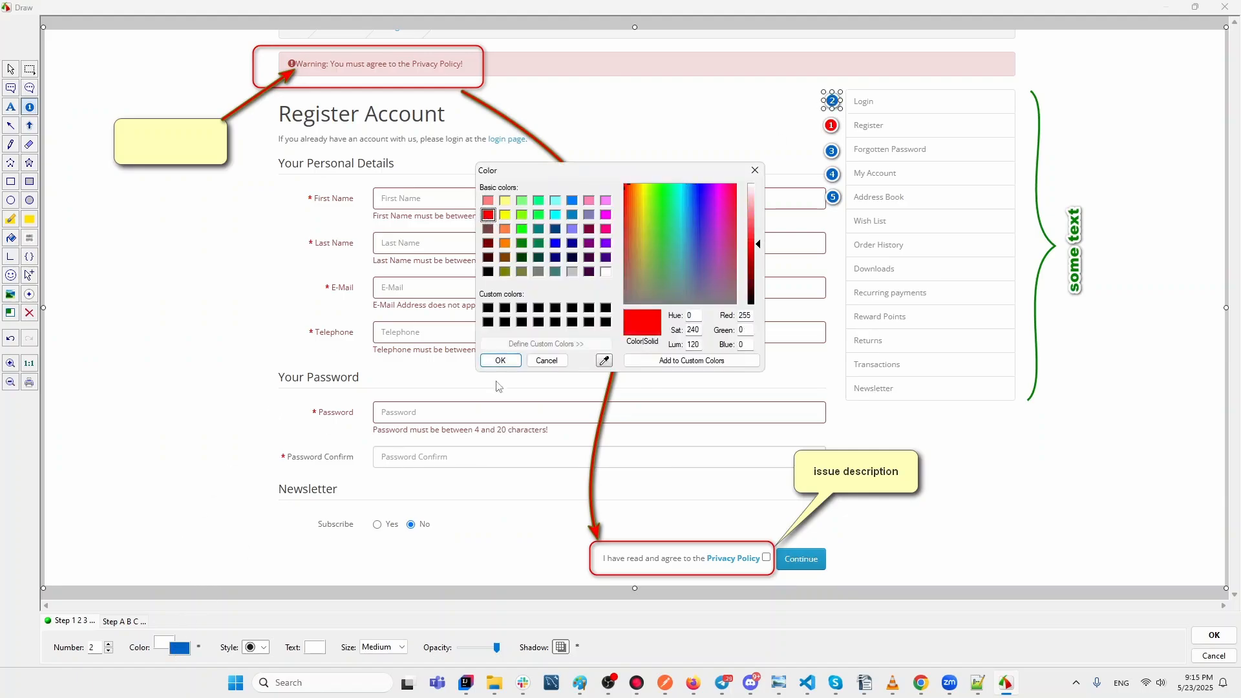
pyautogui.click(499, 360)
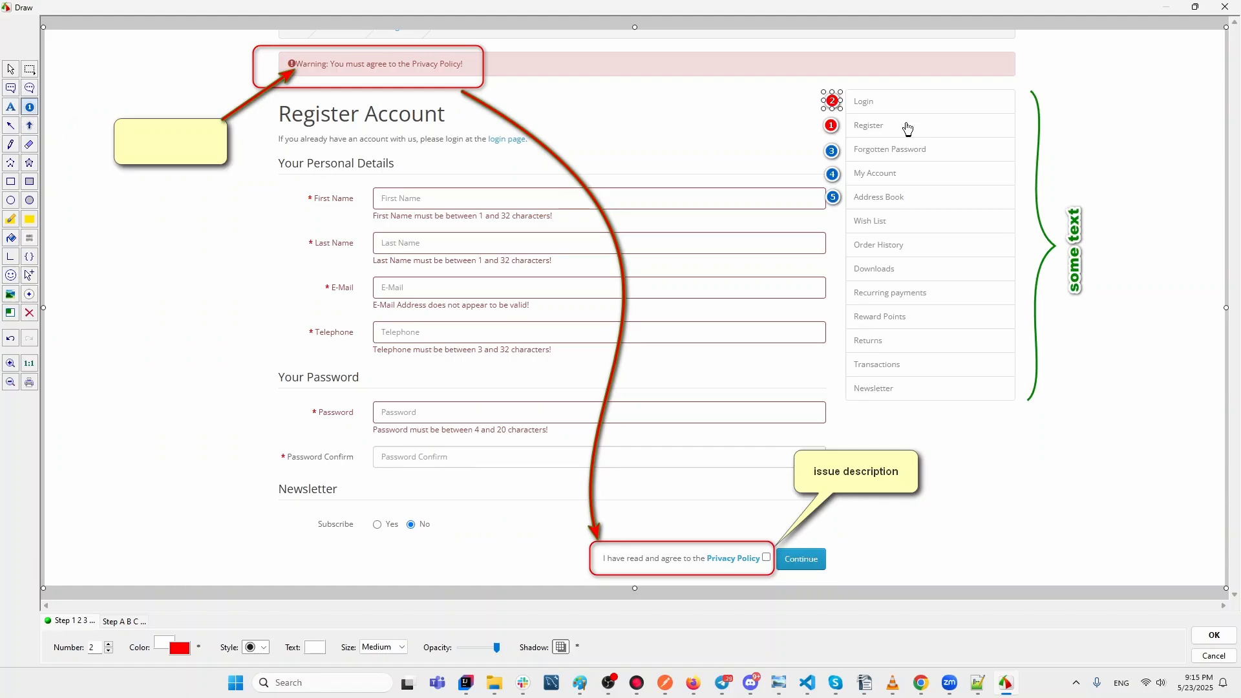
# Colour step markers 3, 4 and 5 dark green.
pyautogui.click(833, 151)
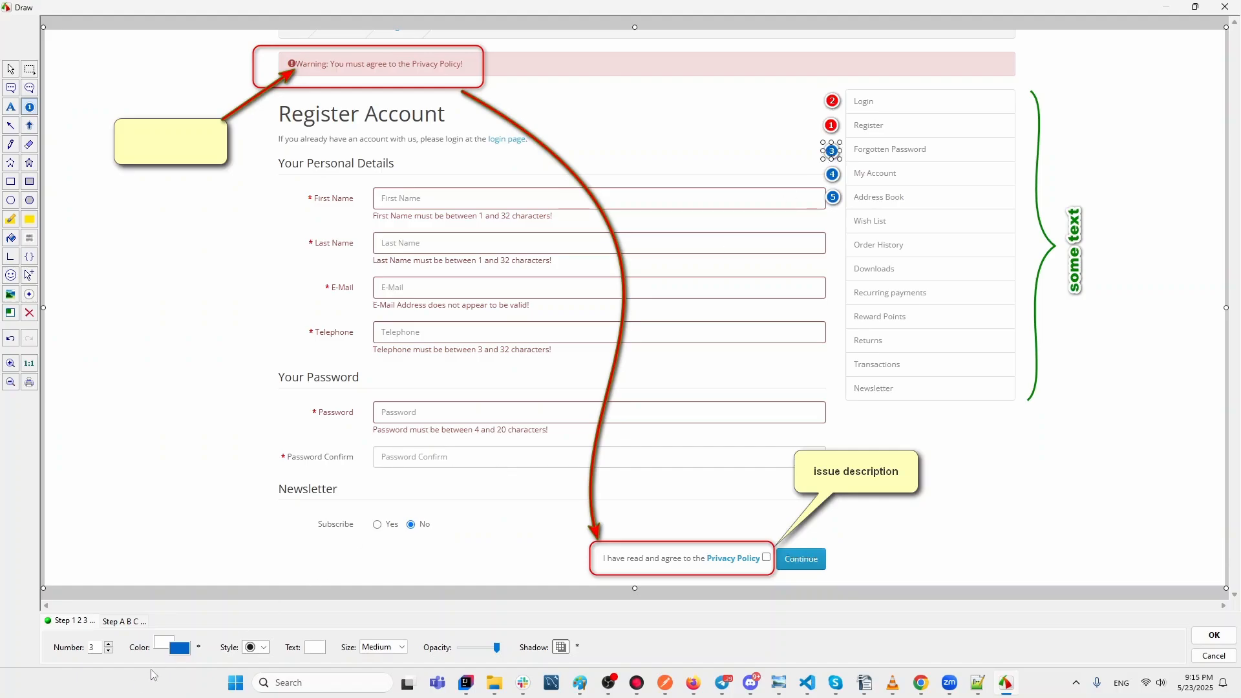
pyautogui.click(180, 649)
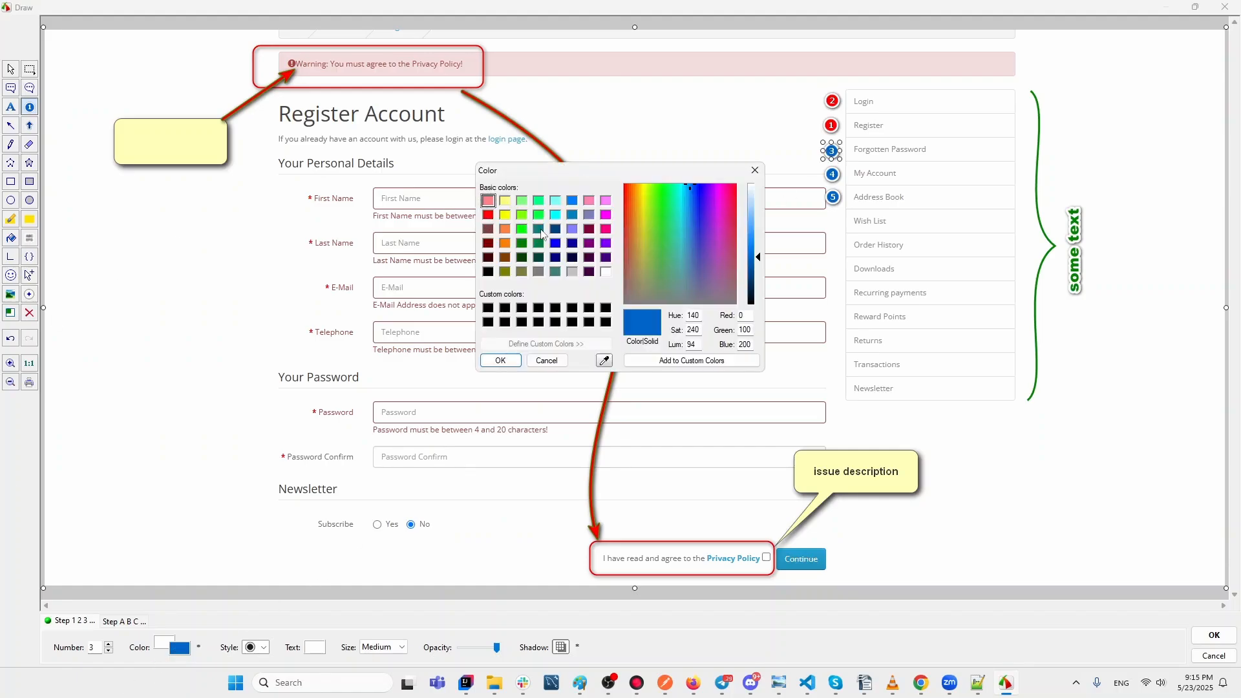
pyautogui.click(521, 243)
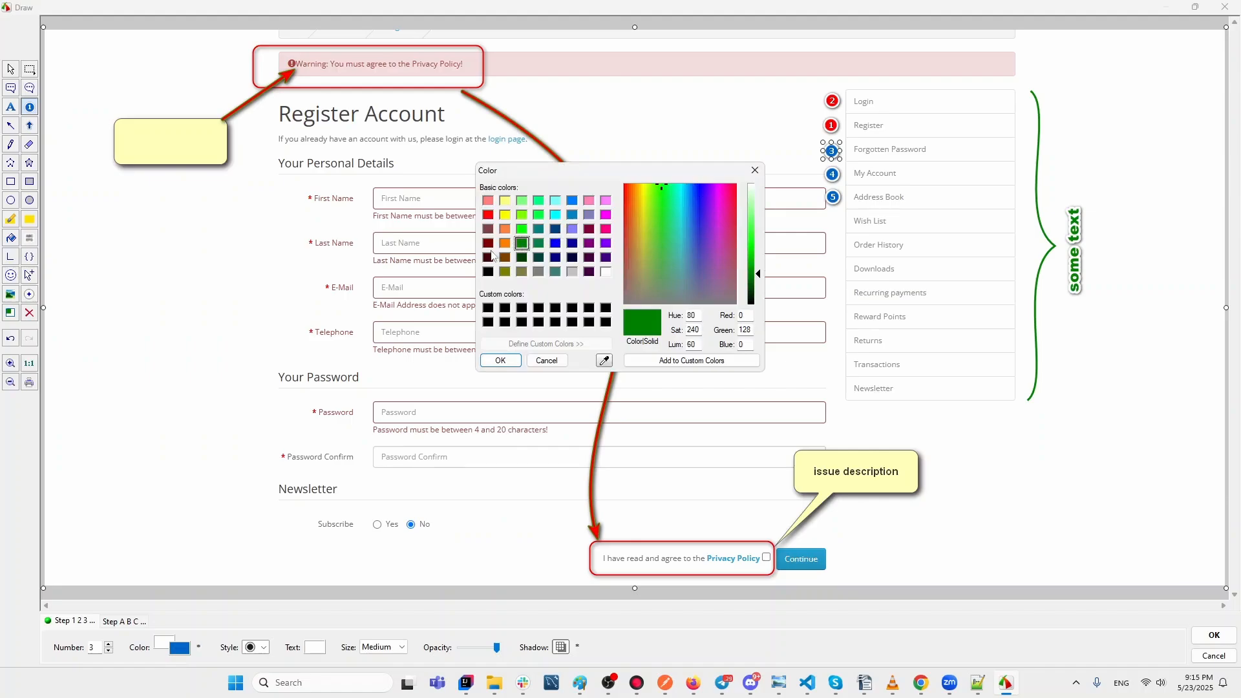
pyautogui.click(500, 360)
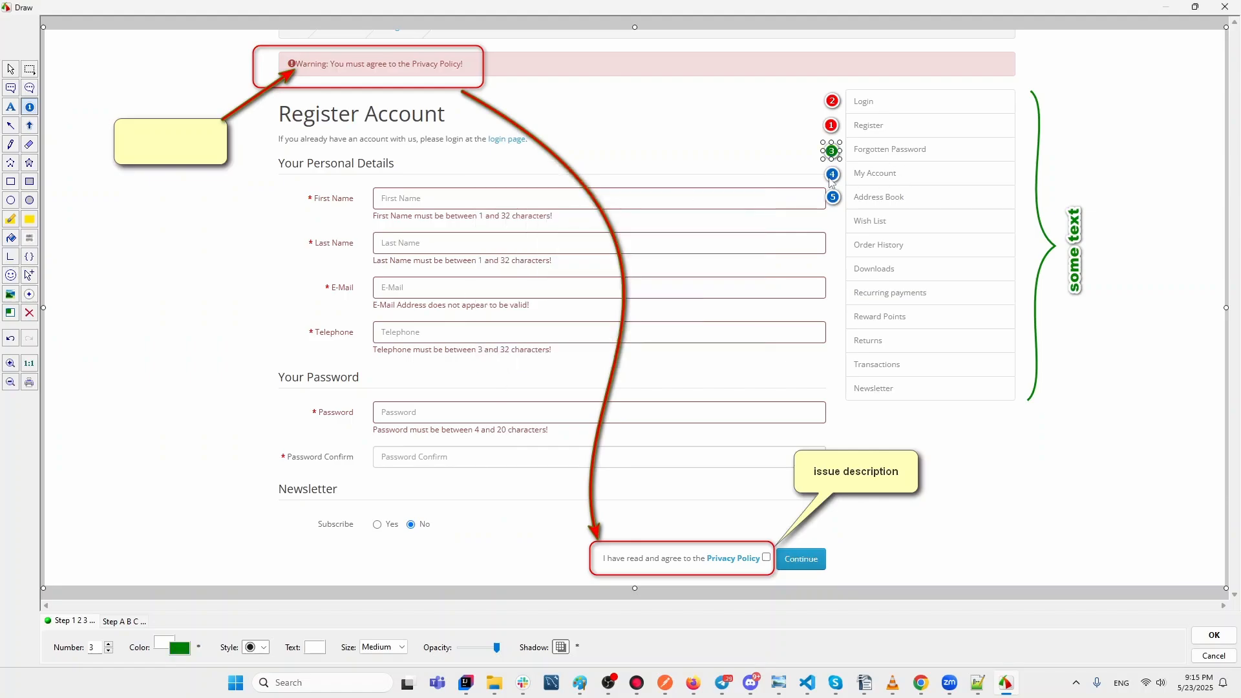
pyautogui.click(832, 174)
pyautogui.click(180, 648)
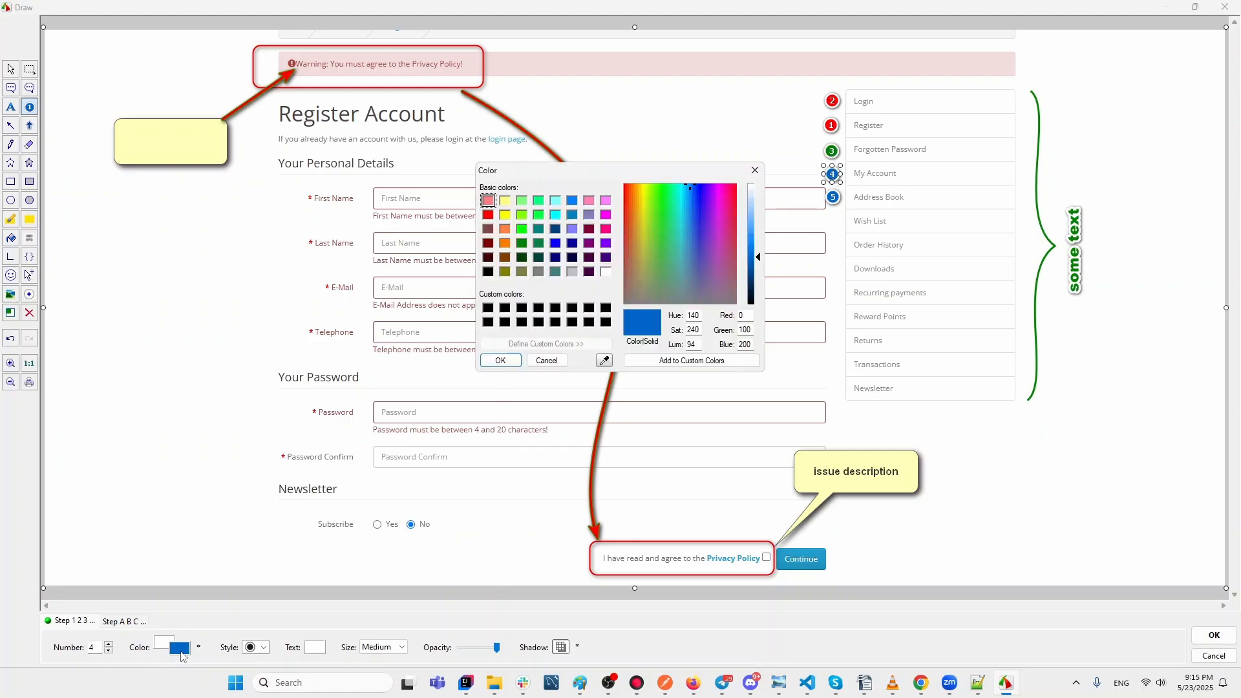
pyautogui.click(521, 246)
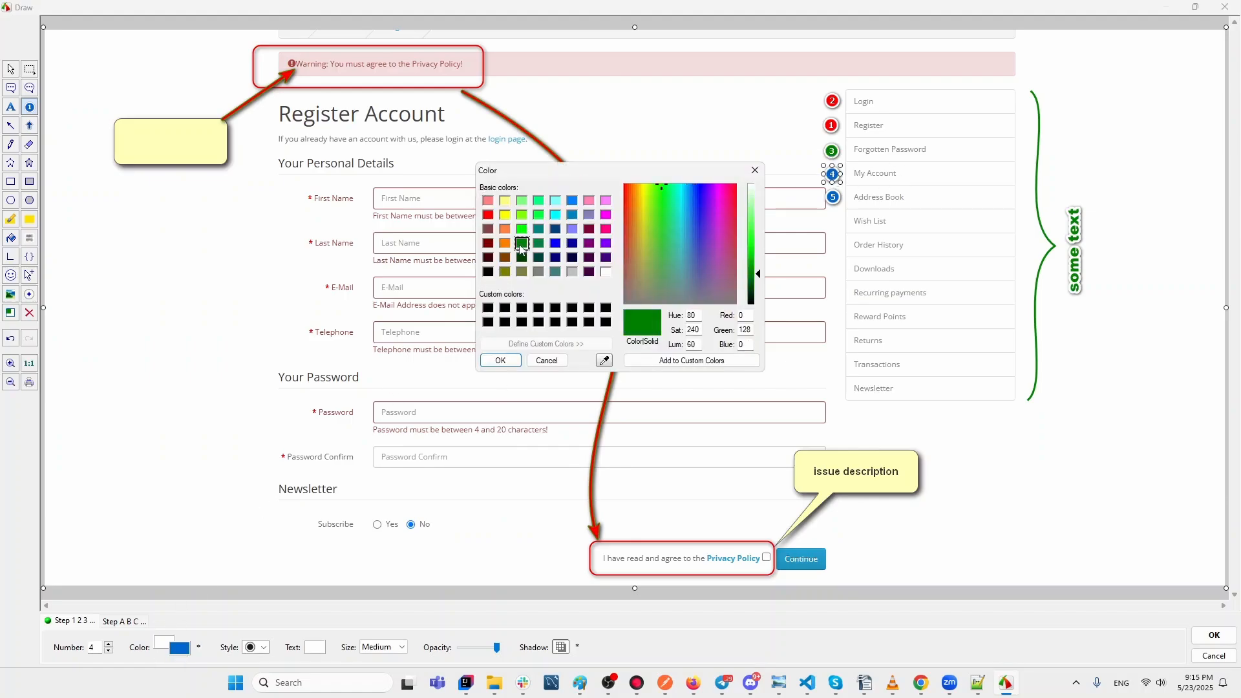
pyautogui.click(500, 360)
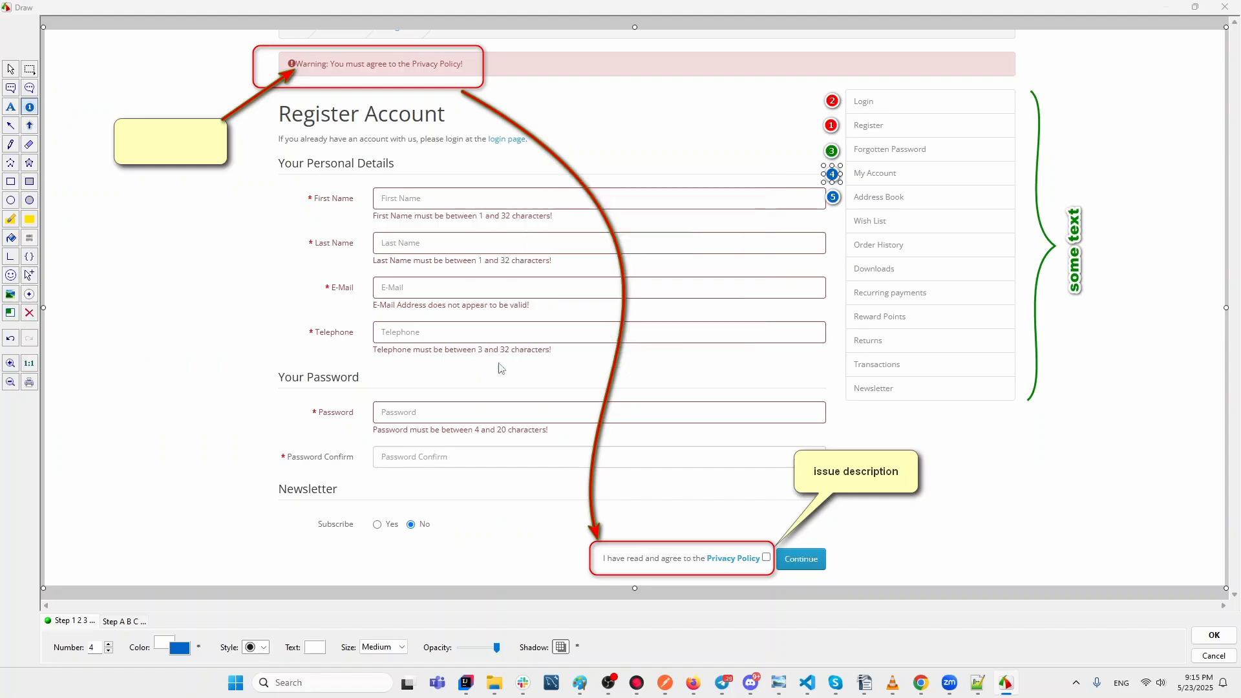
pyautogui.click(833, 198)
pyautogui.click(181, 649)
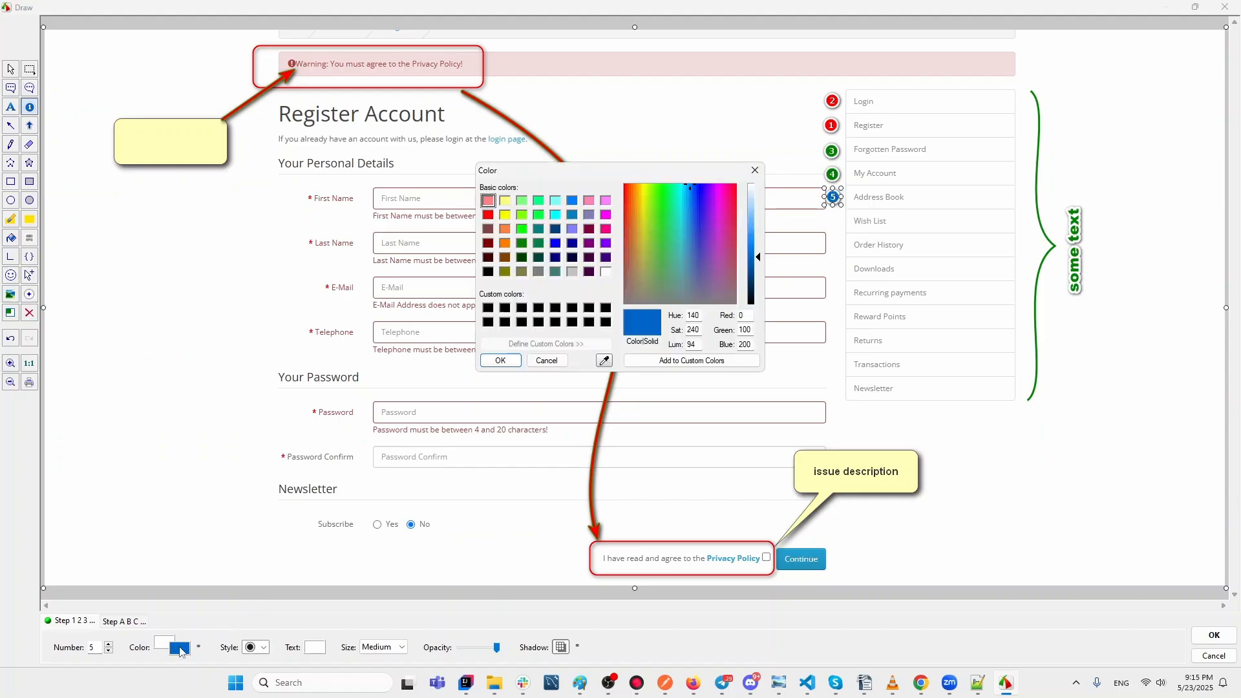
pyautogui.click(522, 243)
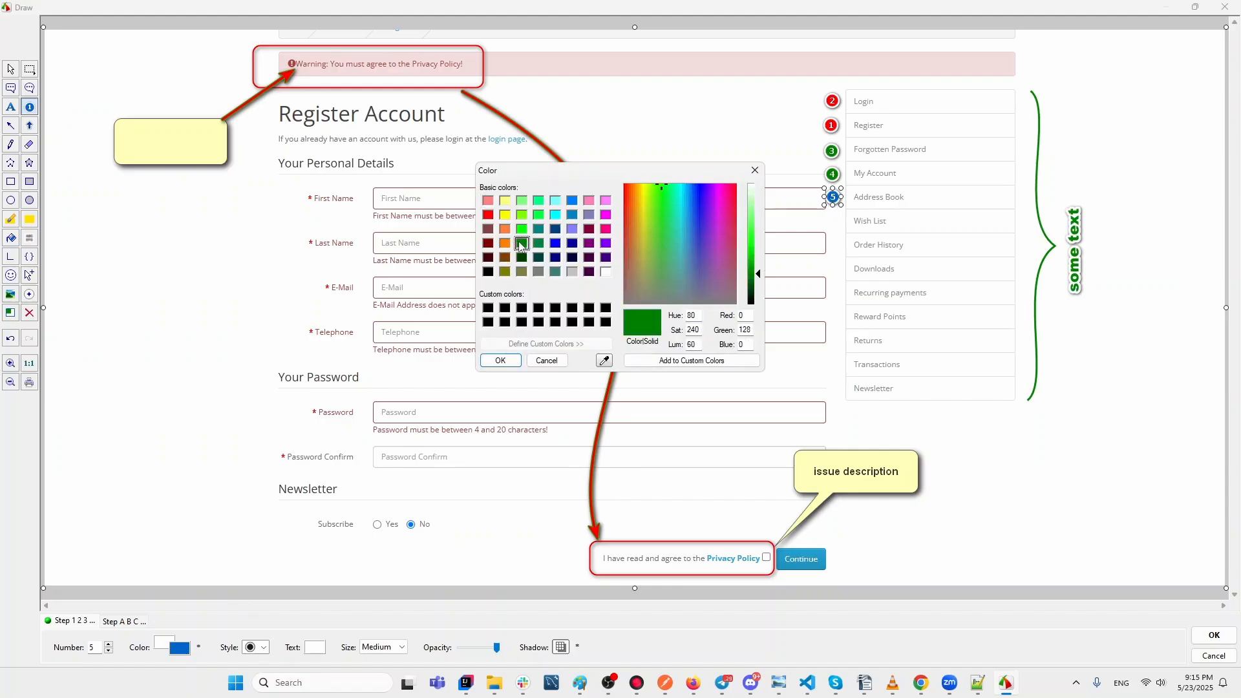
pyautogui.click(500, 360)
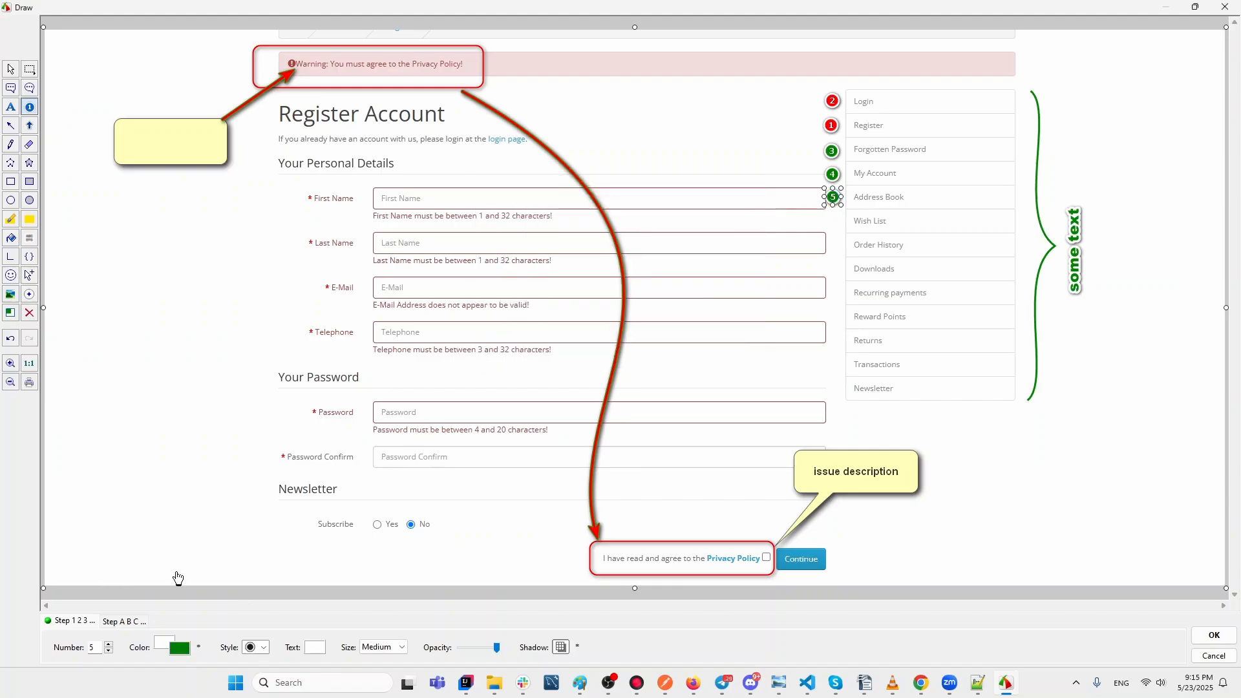
# Draw a red rectangle around the Login to Address Book sidebar entries.
pyautogui.click(11, 182)
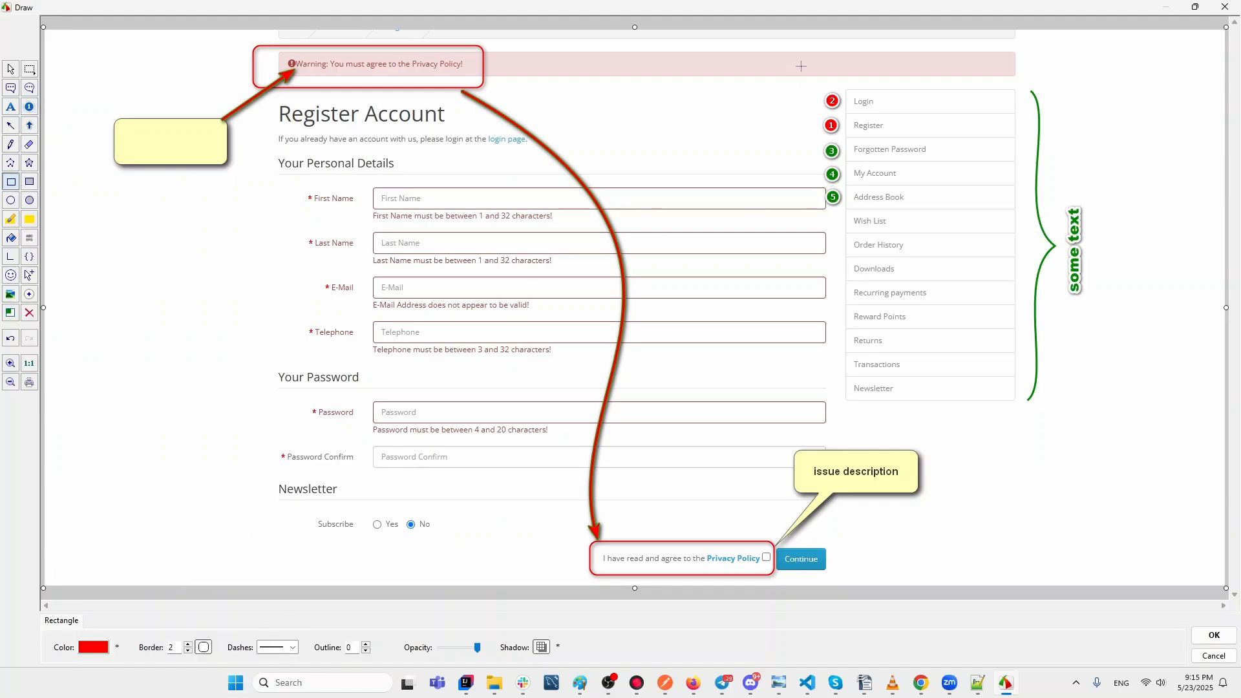
pyautogui.moveTo(795, 81); pyautogui.dragTo(1027, 214)
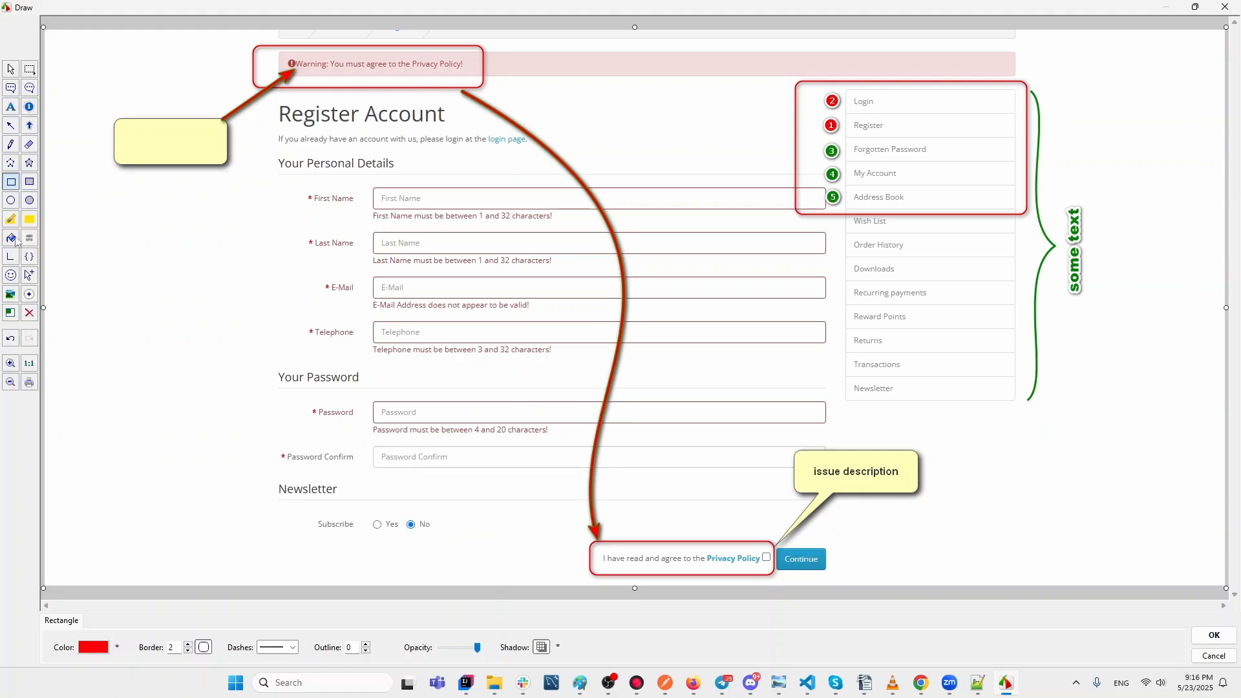
pyautogui.click(12, 126)
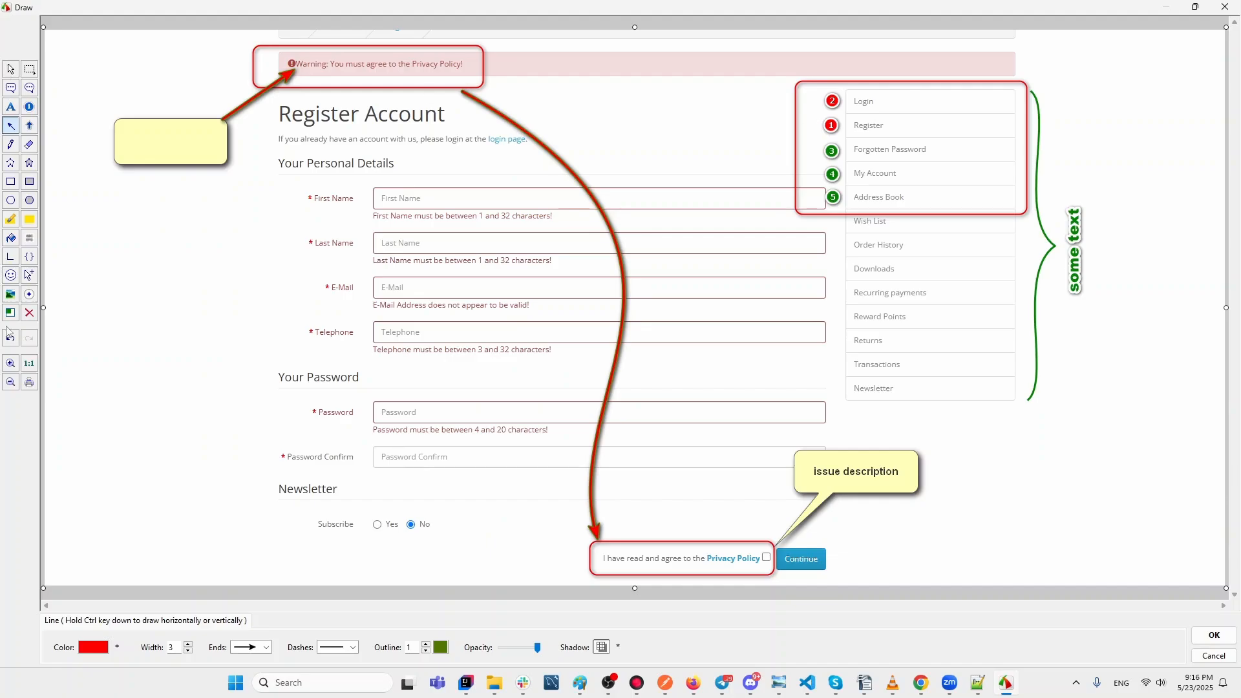
pyautogui.click(14, 259)
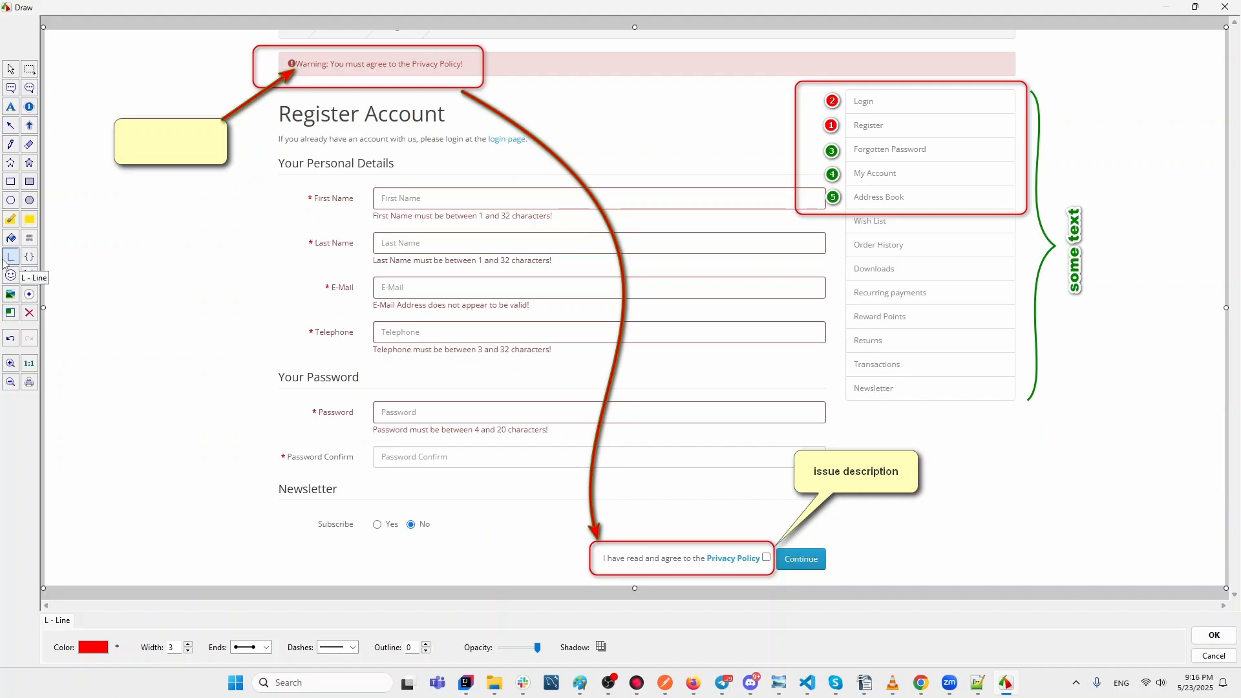
pyautogui.scroll(10, 3, 259)
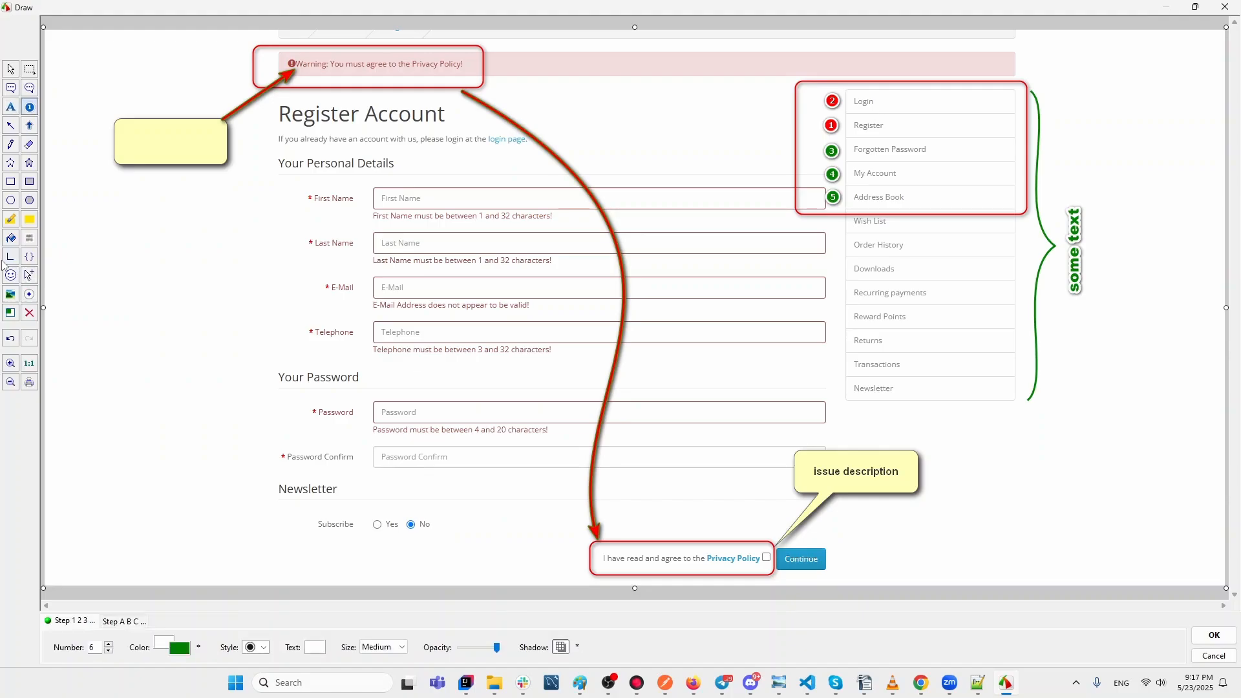
pyautogui.click(30, 295)
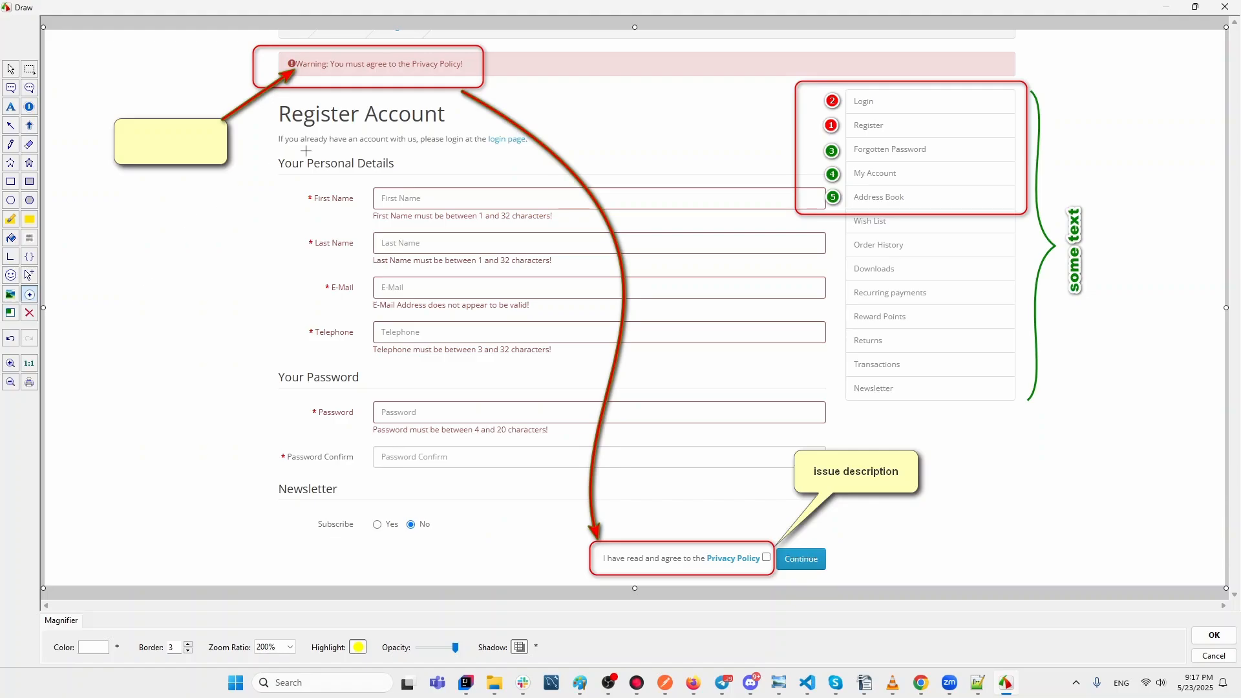
pyautogui.moveTo(122, 289); pyautogui.dragTo(318, 133)
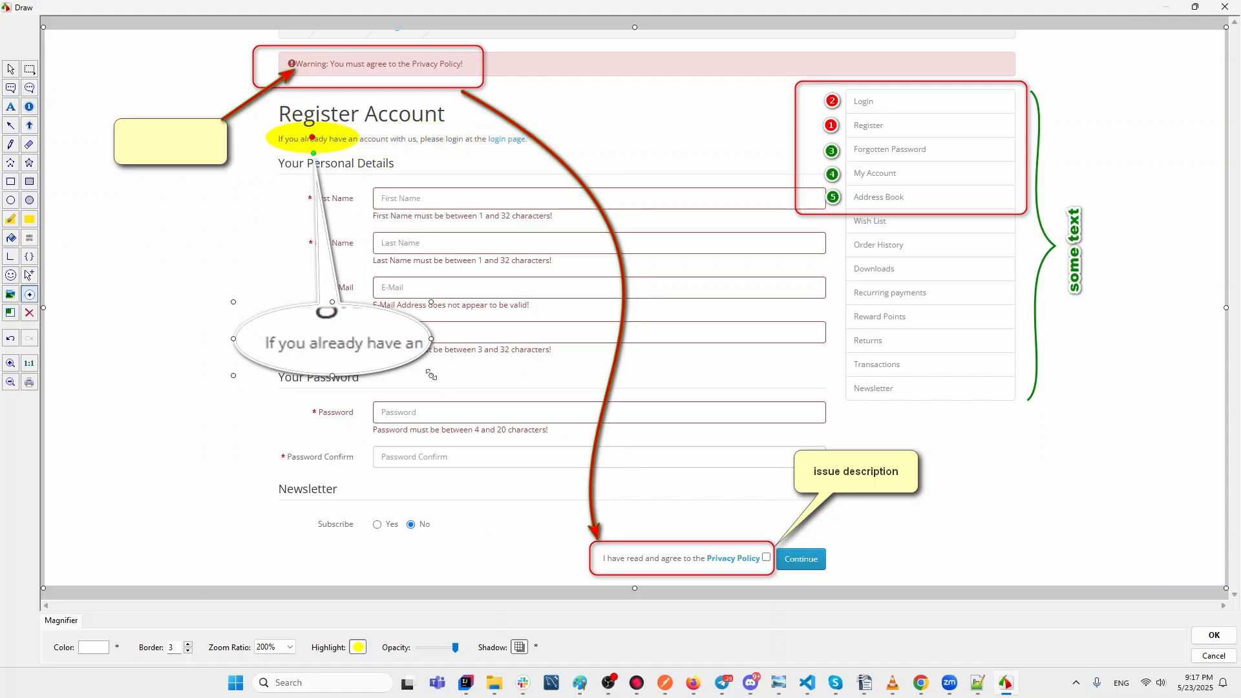
pyautogui.moveTo(431, 376); pyautogui.dragTo(685, 531)
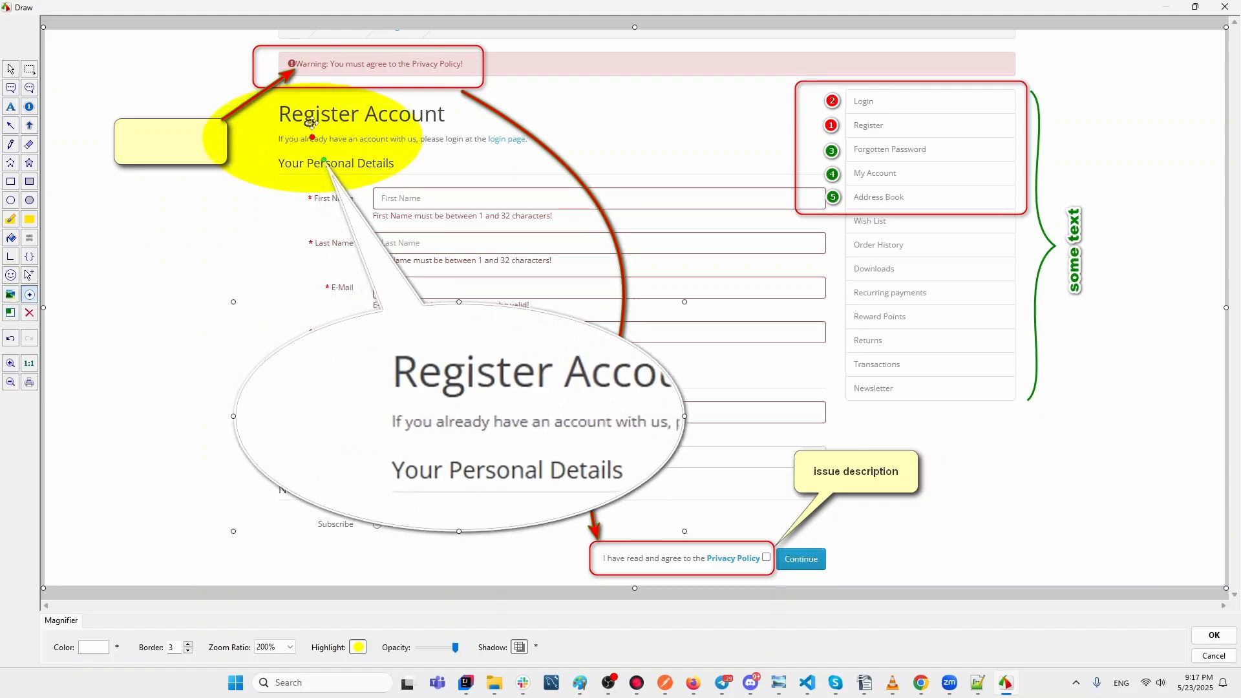
pyautogui.click(11, 340)
pyautogui.click(11, 339)
pyautogui.click(11, 340)
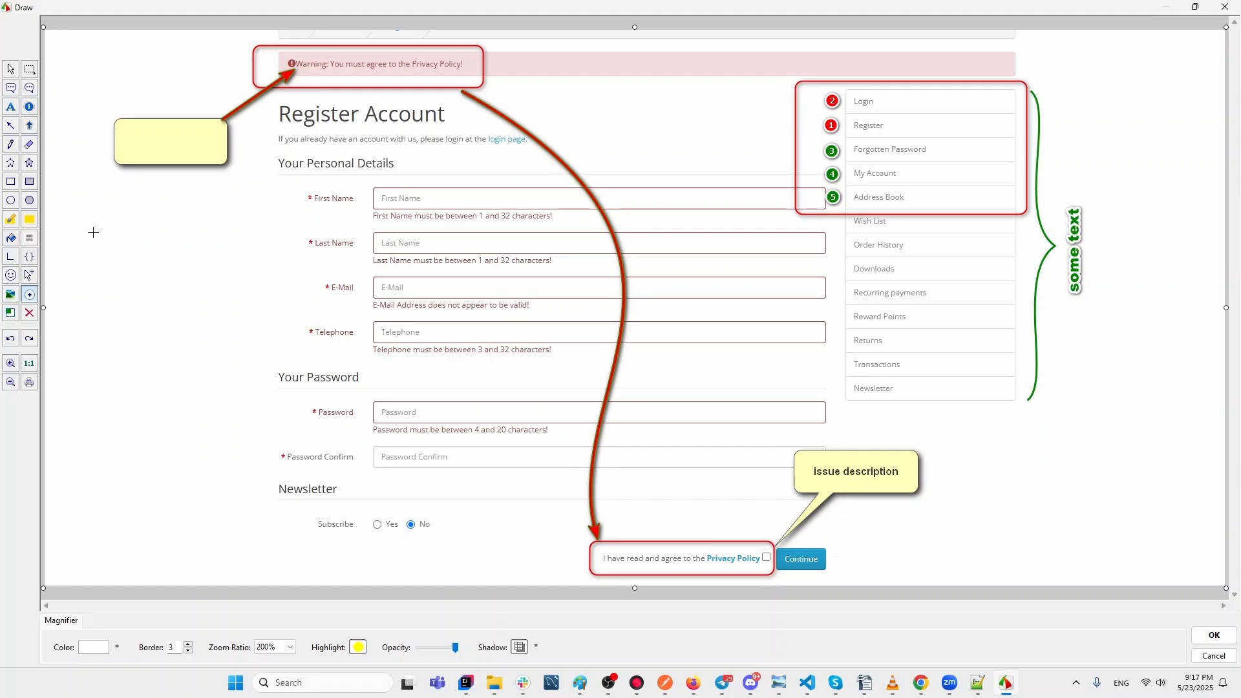
# Smooth-blur the login page link at 50% strength and apply the annotations to the capture.
pyautogui.click(30, 239)
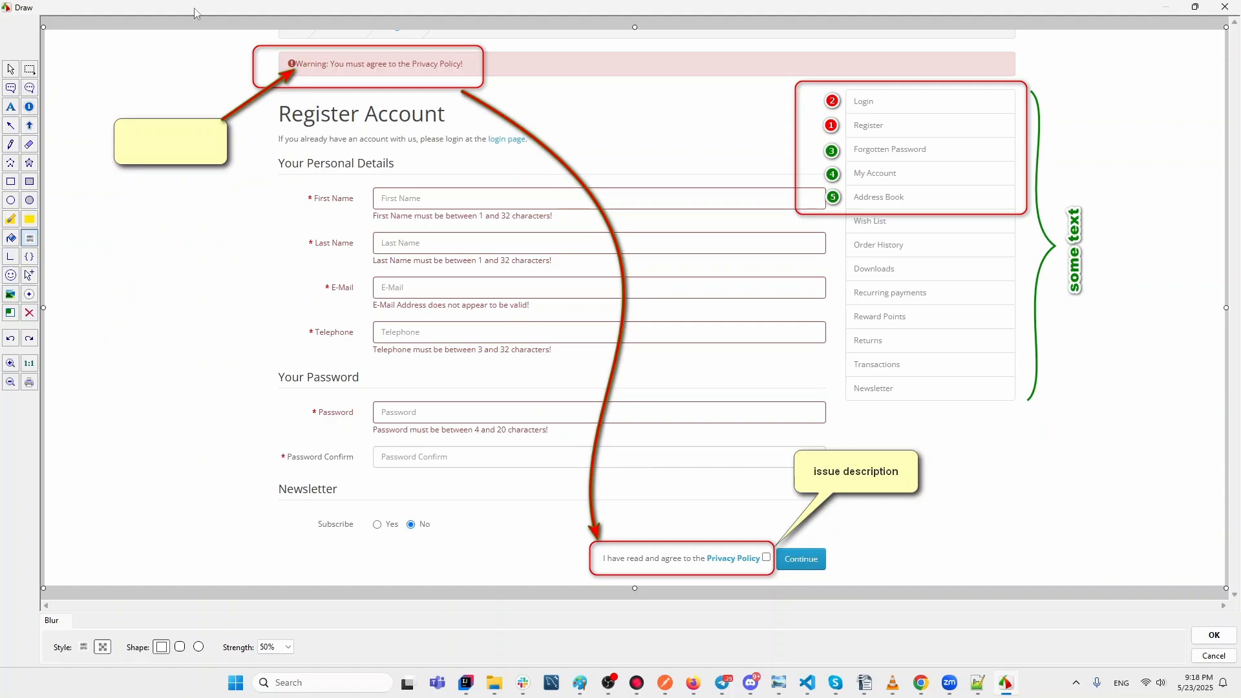
pyautogui.moveTo(483, 130); pyautogui.dragTo(535, 148)
pyautogui.click(102, 649)
pyautogui.click(83, 647)
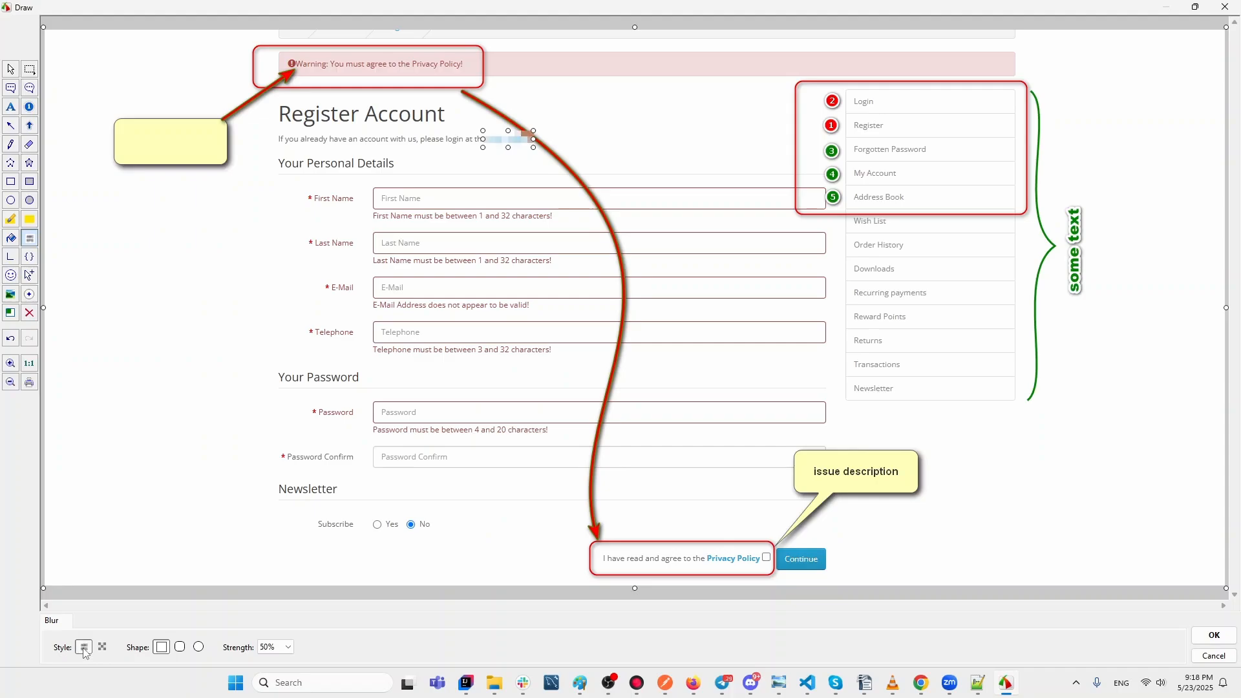
pyautogui.click(288, 650)
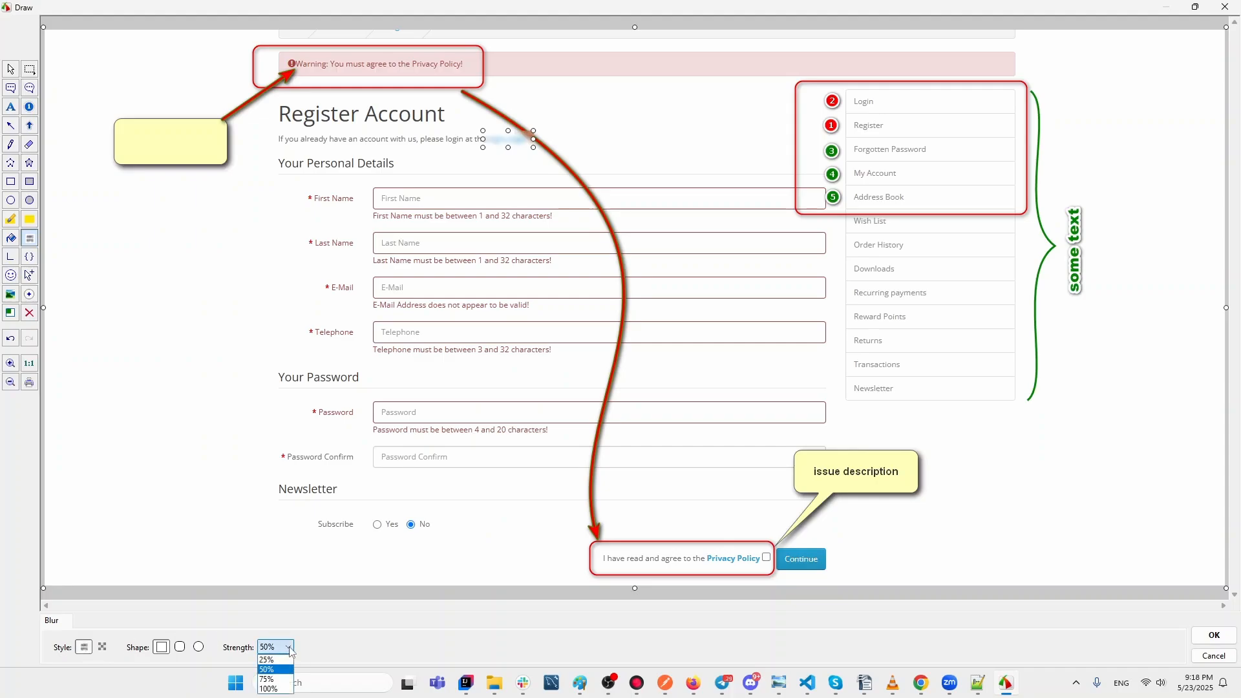
pyautogui.click(276, 680)
pyautogui.click(285, 648)
pyautogui.click(271, 661)
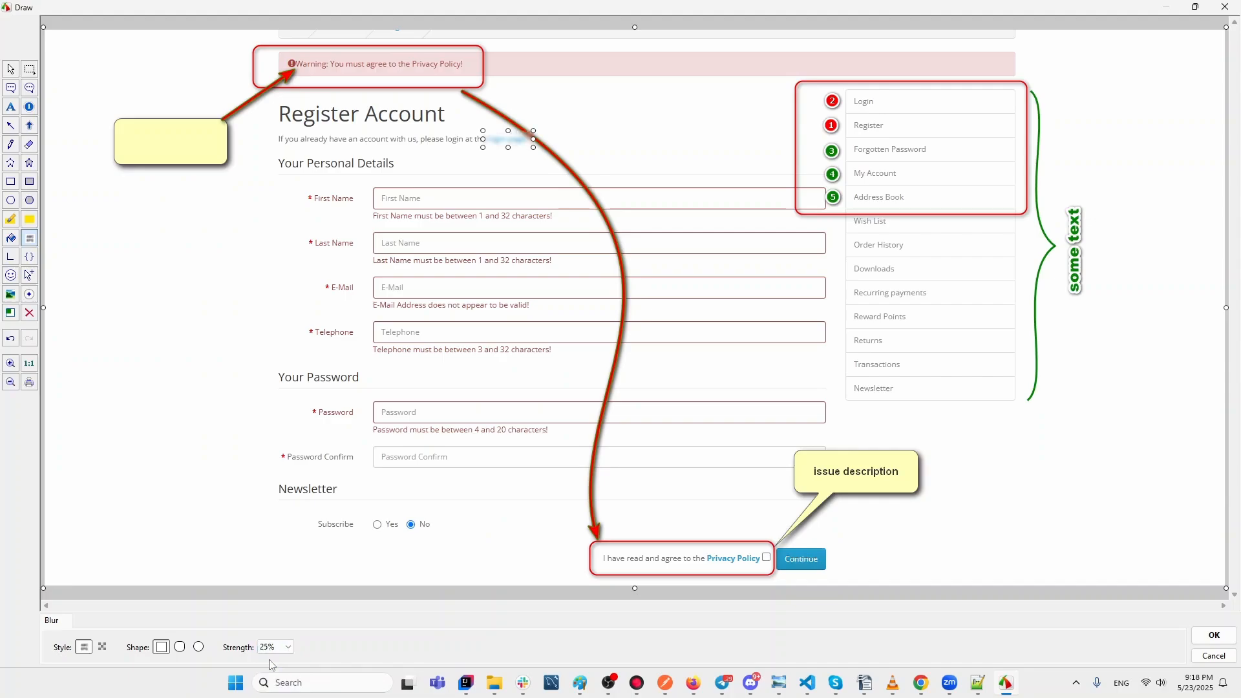
pyautogui.click(271, 648)
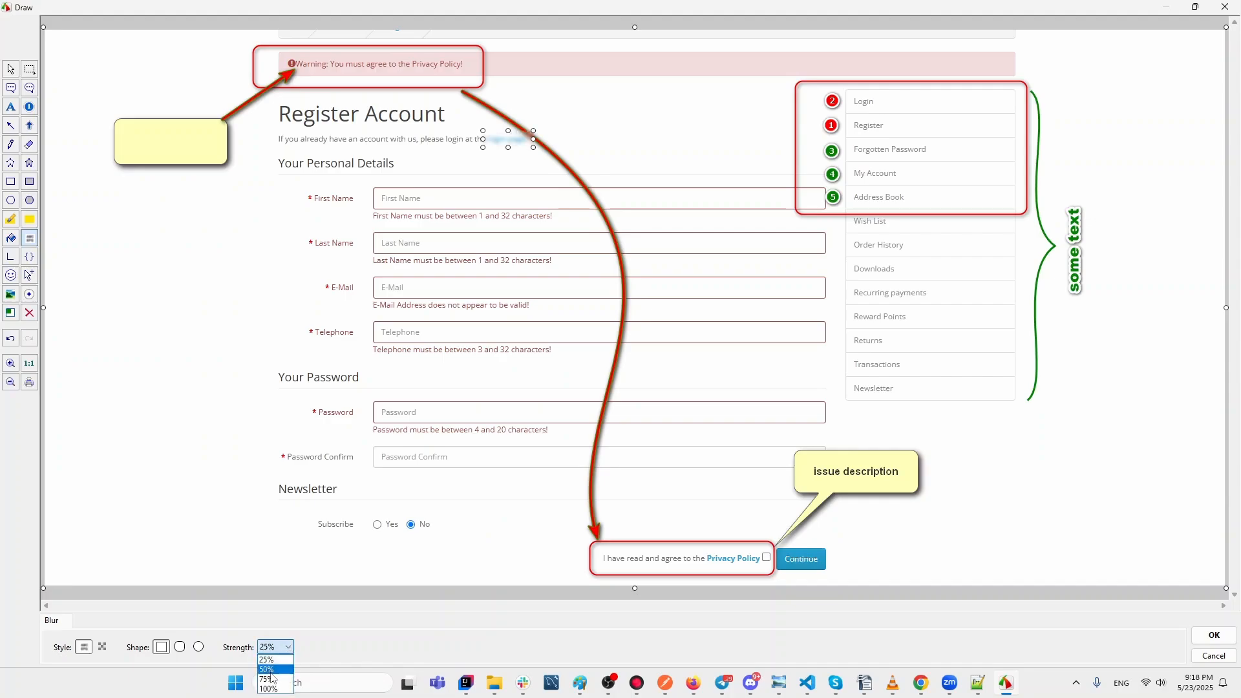
pyautogui.click(272, 671)
pyautogui.click(166, 398)
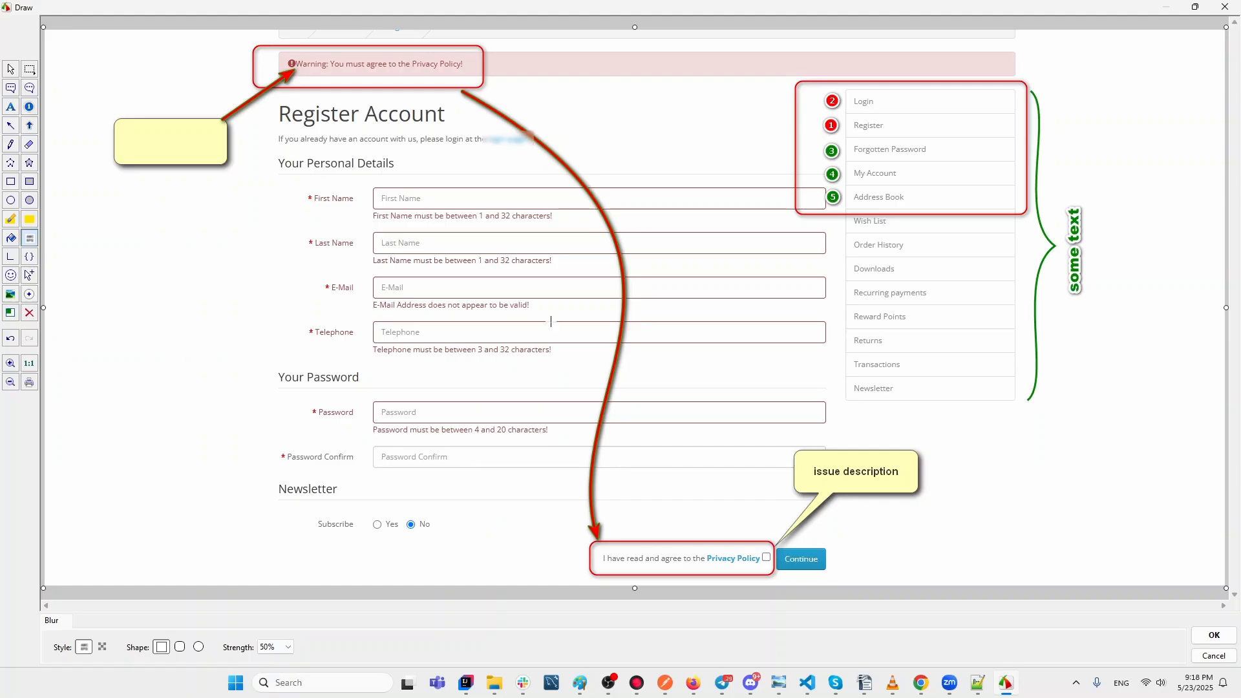
pyautogui.click(1209, 633)
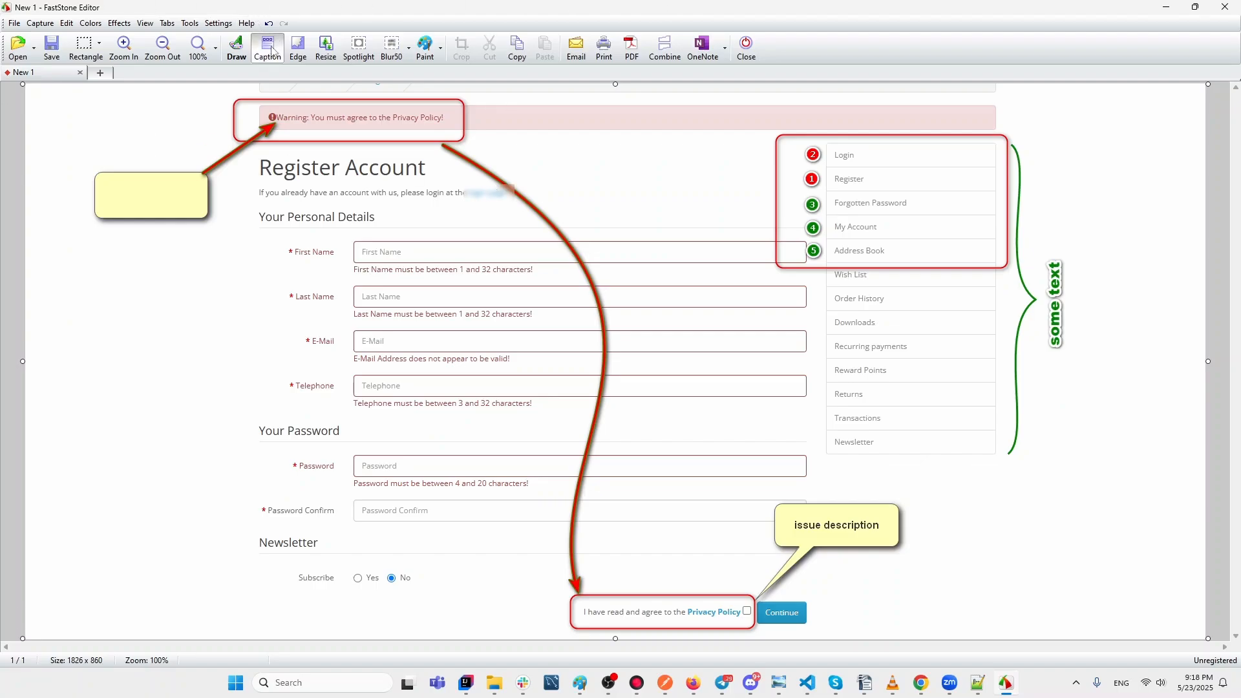
# Add a trial 'test' caption bar, undo it, and minimize the editor.
pyautogui.click(273, 52)
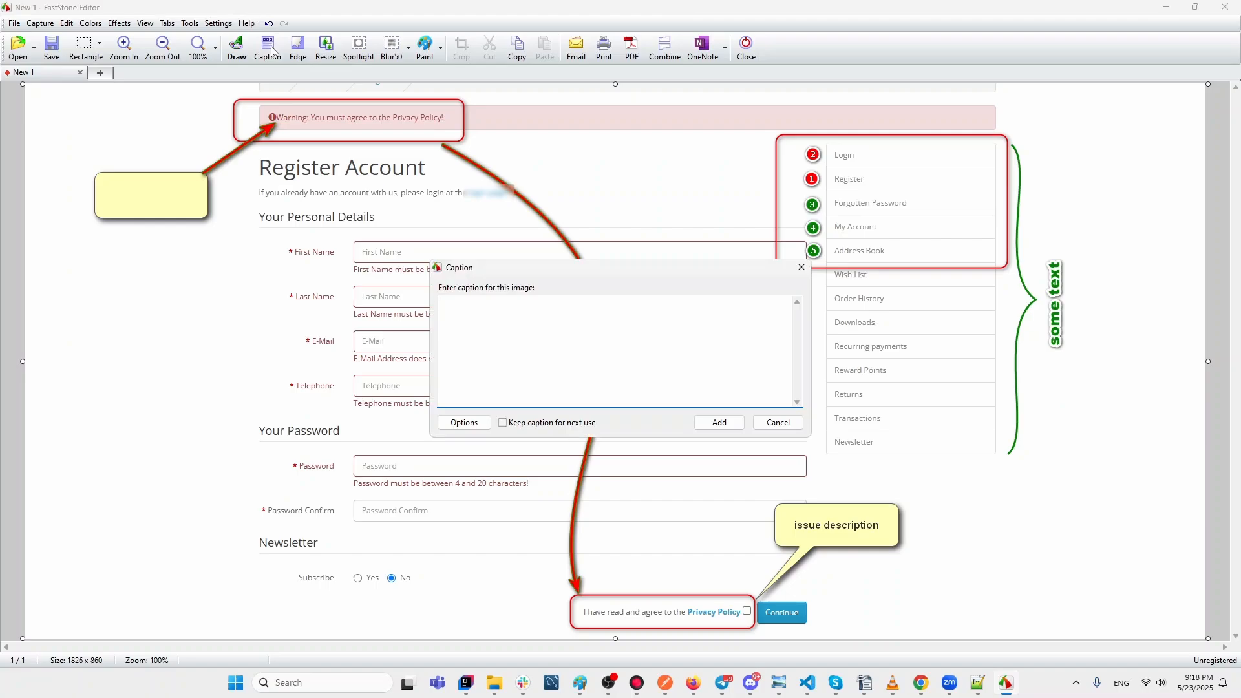
pyautogui.write('test')
pyautogui.click(718, 425)
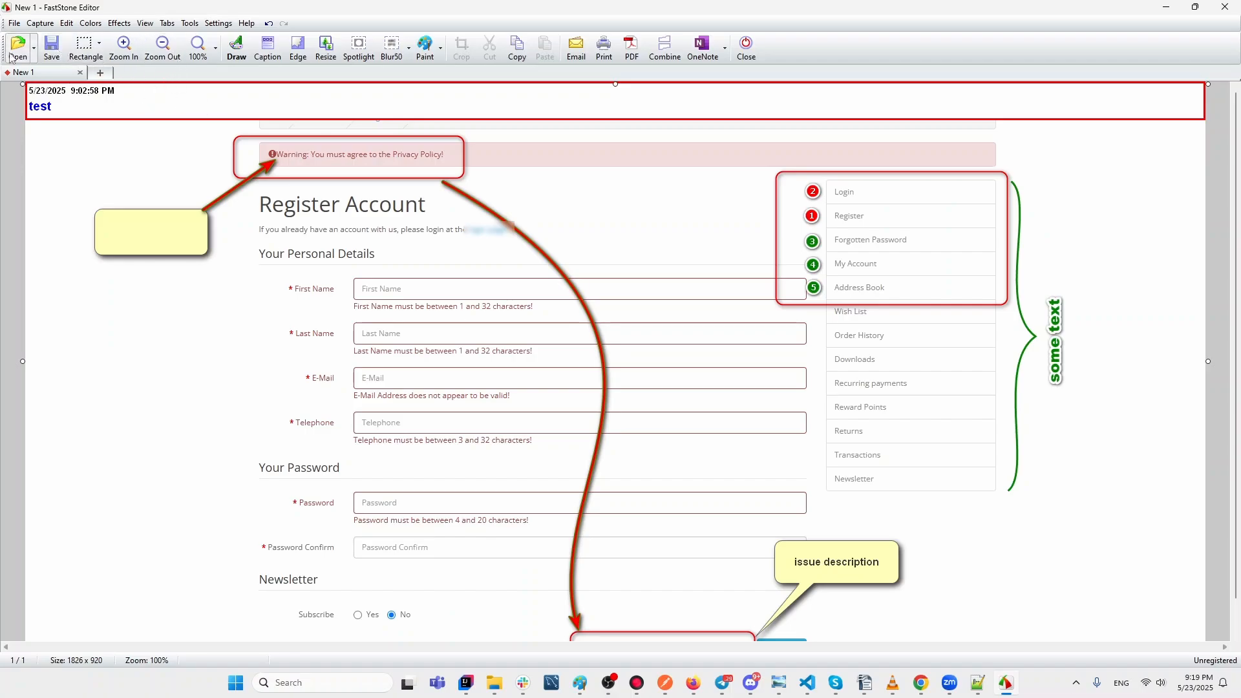
pyautogui.click(268, 23)
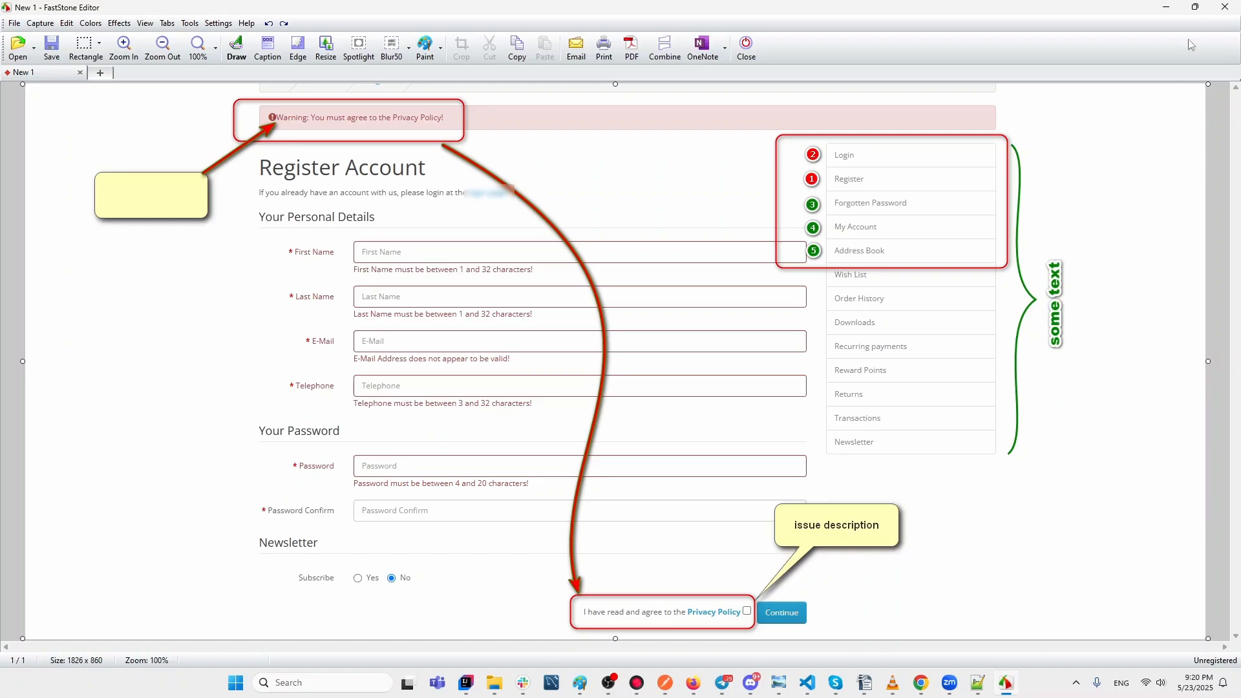
pyautogui.click(1167, 8)
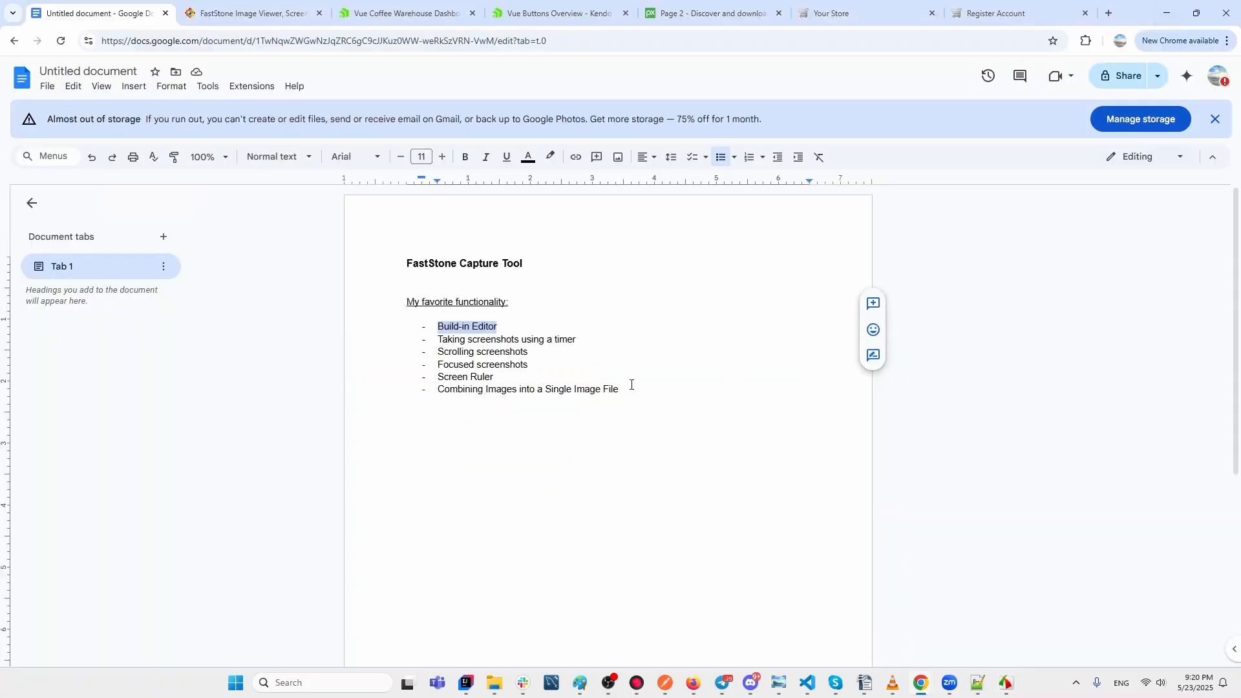
# Select the 'Taking screenshots using a timer' line, then restore the FastStone editor.
pyautogui.moveTo(591, 337); pyautogui.dragTo(439, 343)
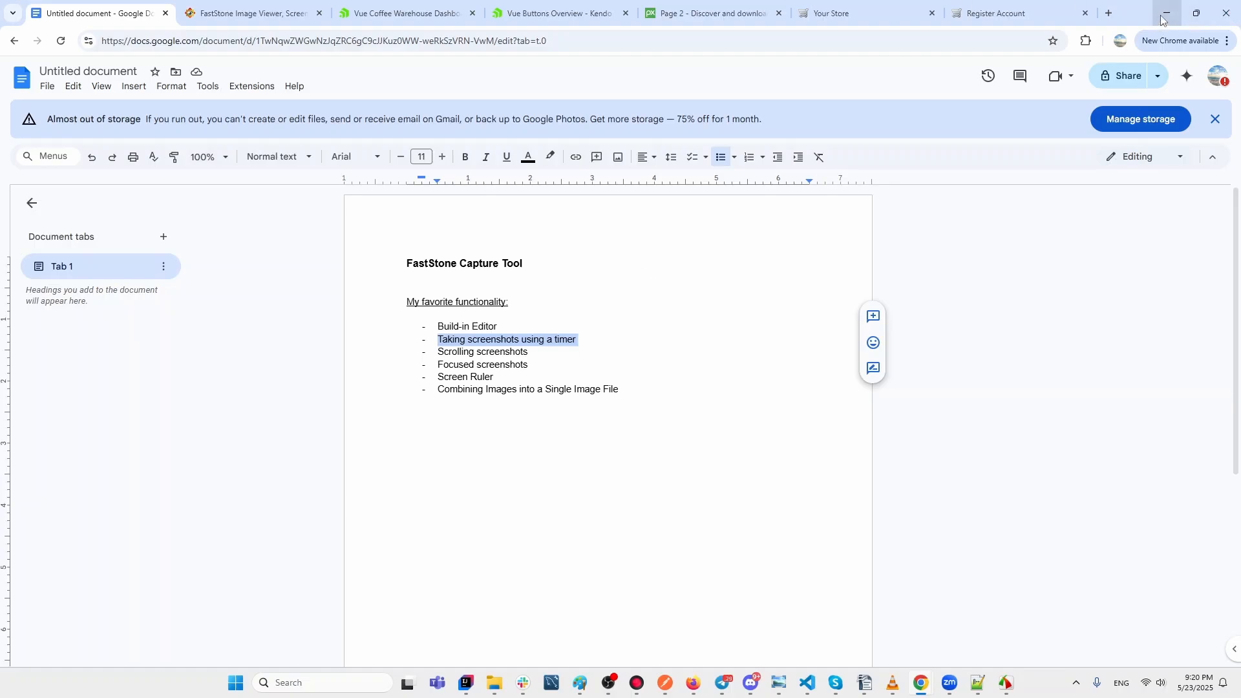
pyautogui.click(1005, 683)
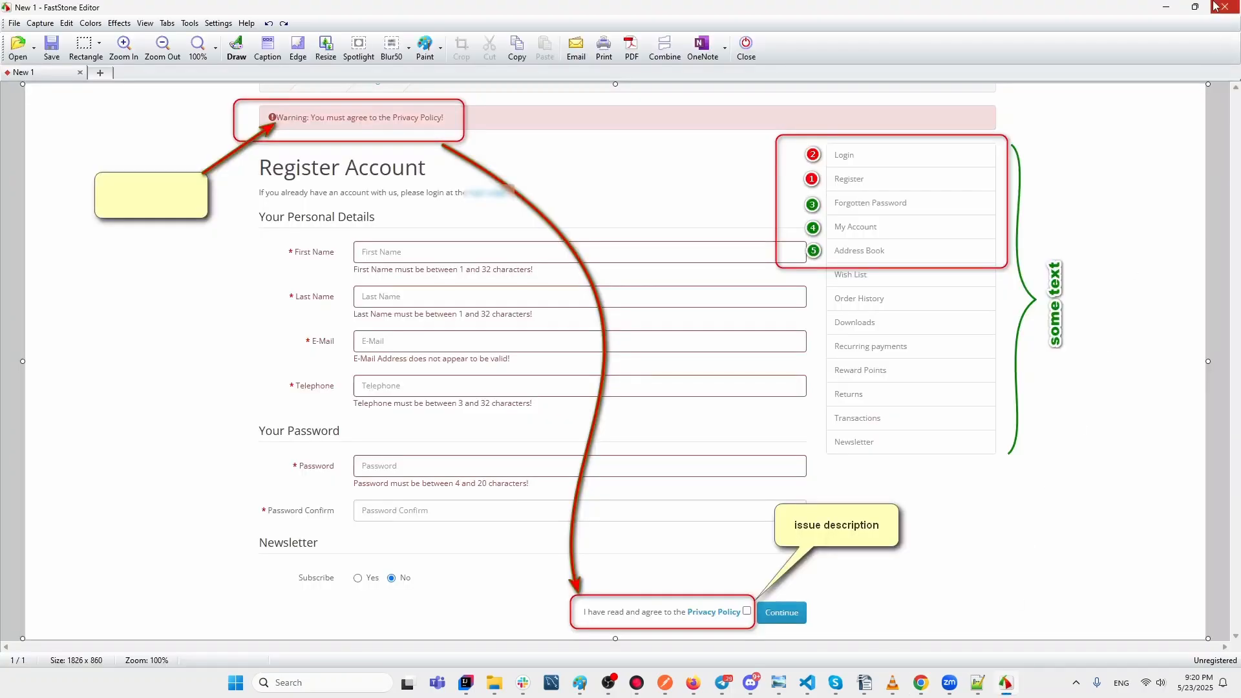
# Close the editor, saving the capture as 2025-05-23_210258.png on the Desktop.
pyautogui.click(1217, 8)
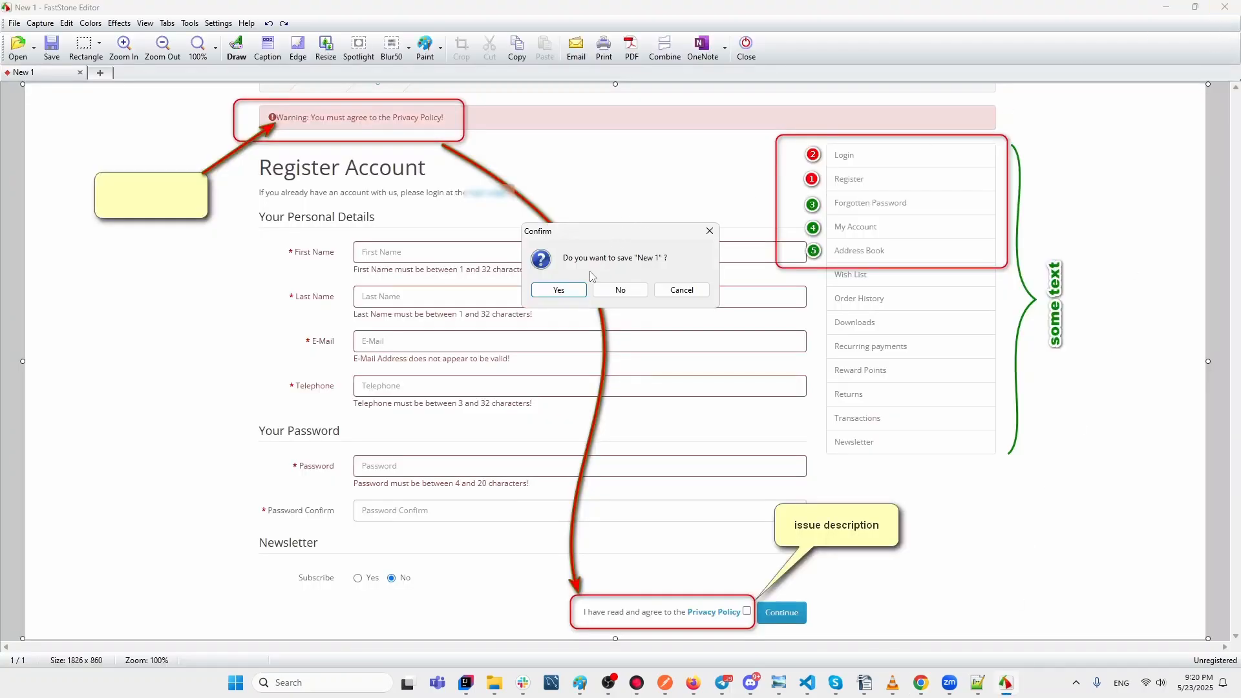
pyautogui.click(560, 290)
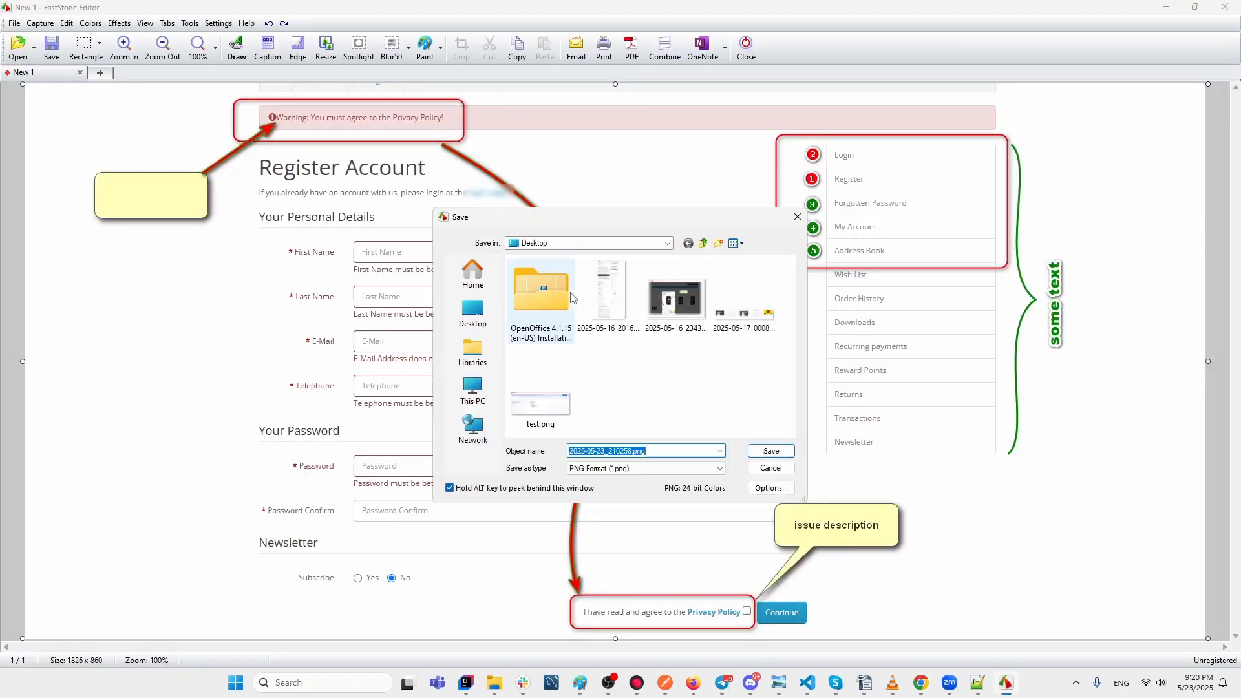
pyautogui.click(780, 451)
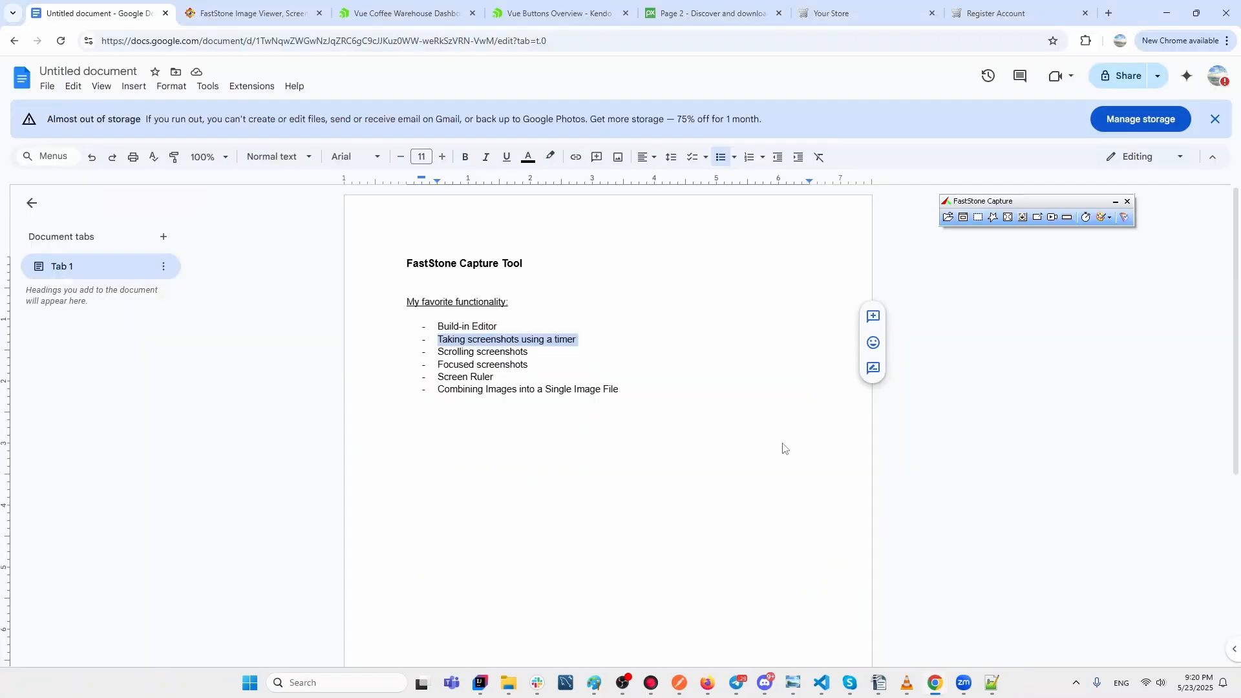
# Show the Delay before Capture options, then switch to the Your Store tab.
pyautogui.click(1086, 218)
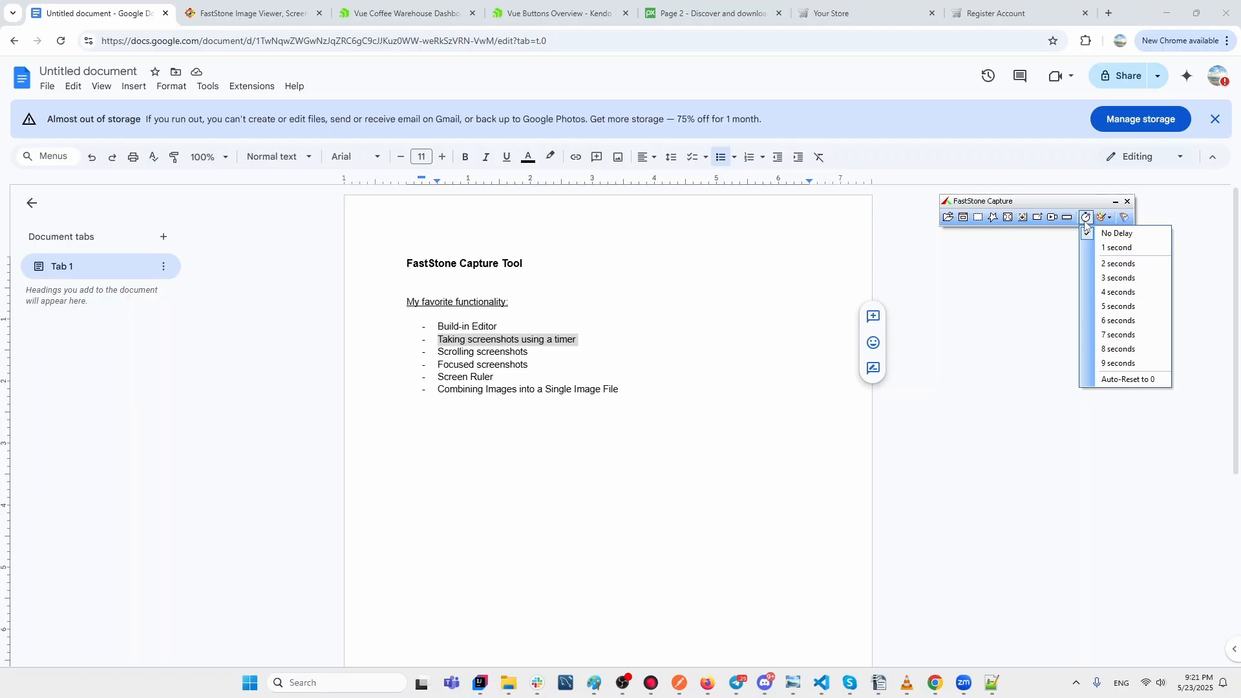
pyautogui.click(904, 11)
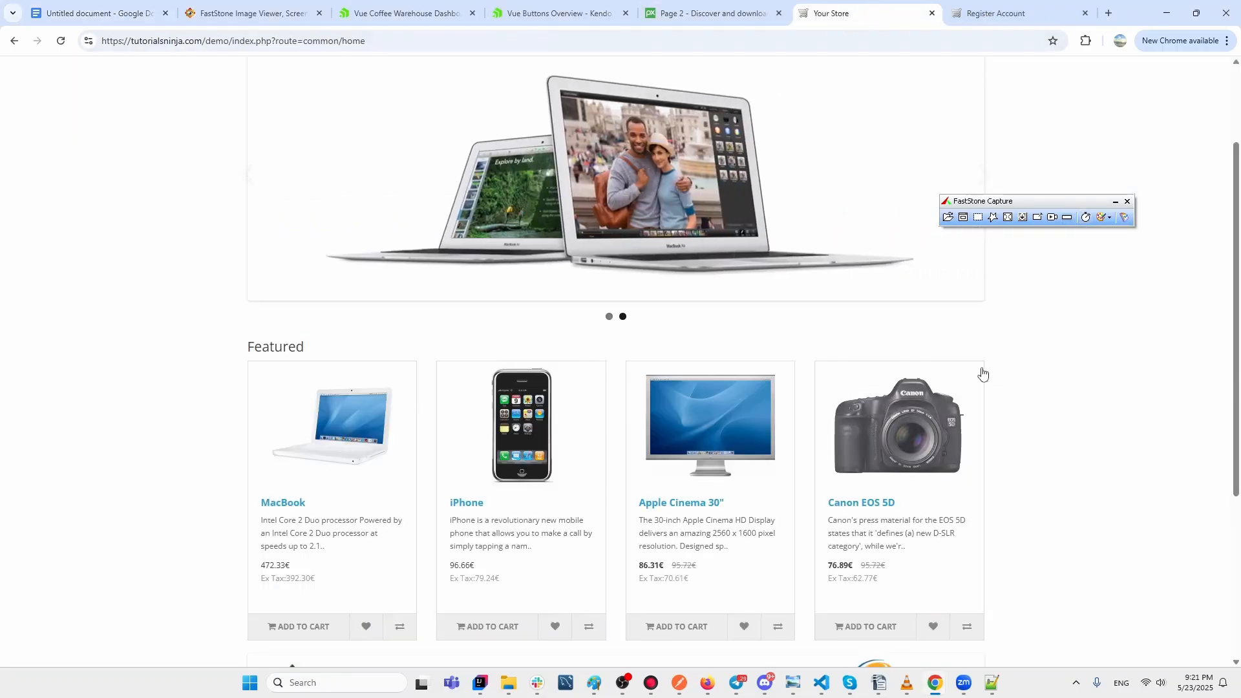
# Remove the HTC Touch HD from the cart and confirm the cart is empty.
pyautogui.scroll(2, 1034, 197)
pyautogui.moveTo(1028, 201); pyautogui.dragTo(1082, 211)
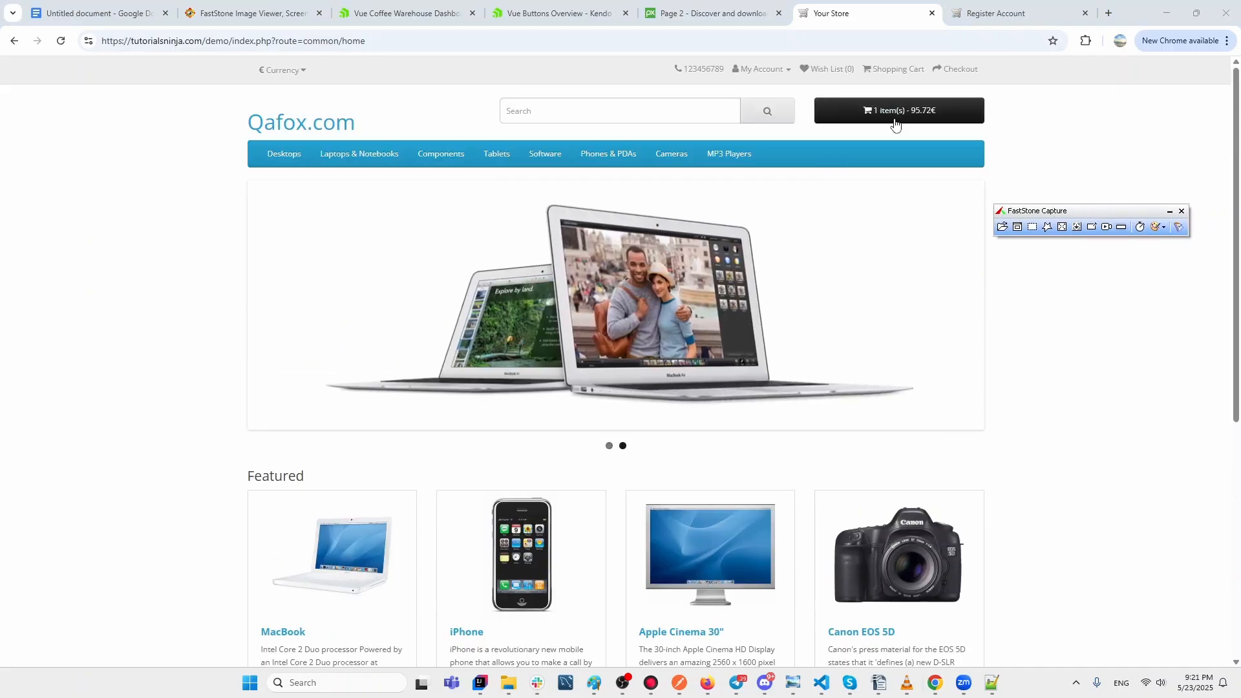
pyautogui.click(901, 117)
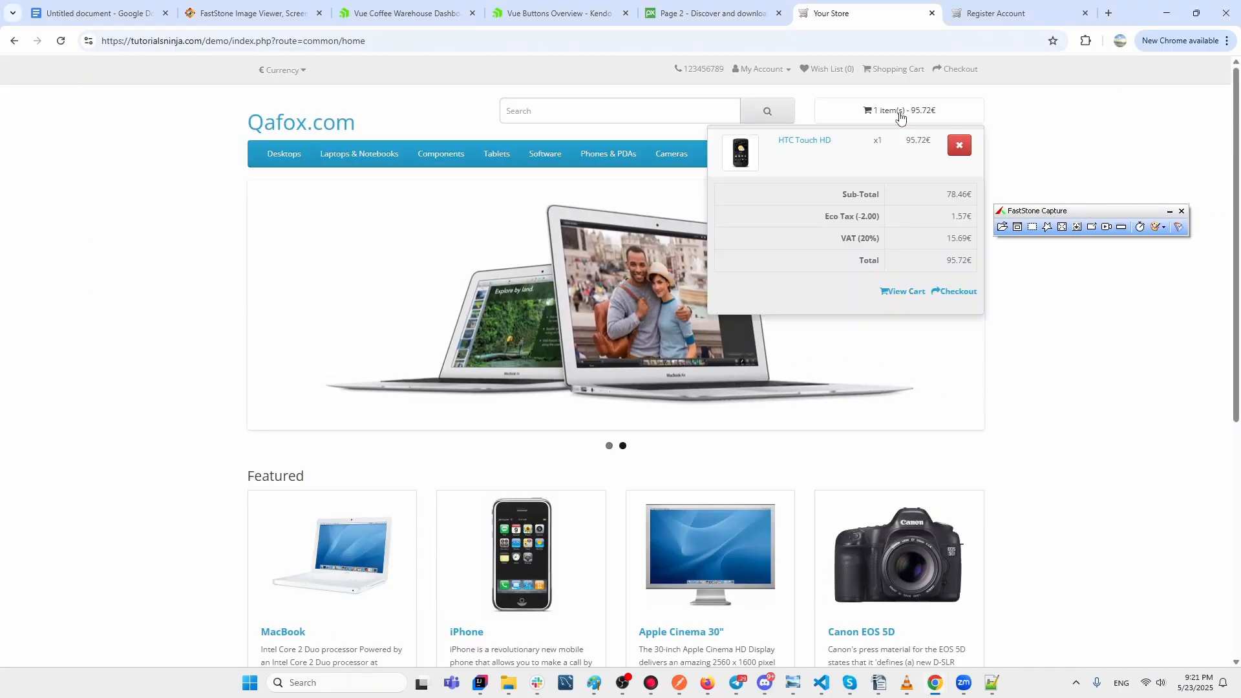
pyautogui.click(962, 142)
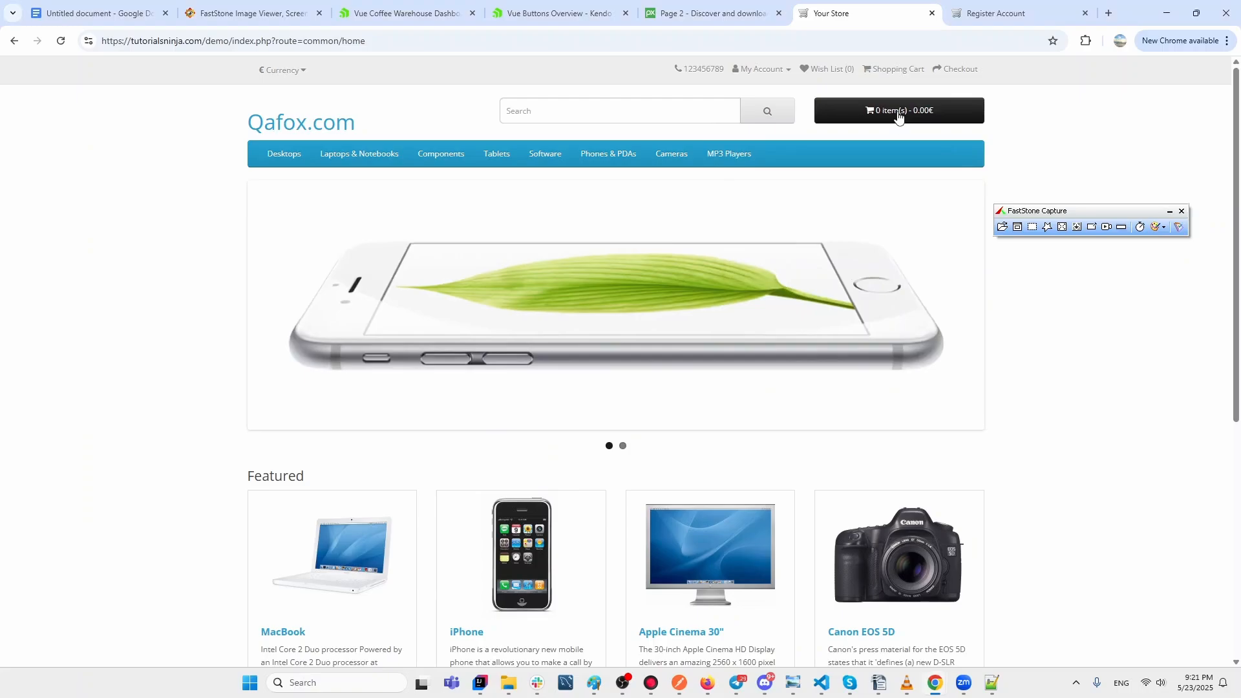
pyautogui.click(900, 116)
pyautogui.click(1004, 343)
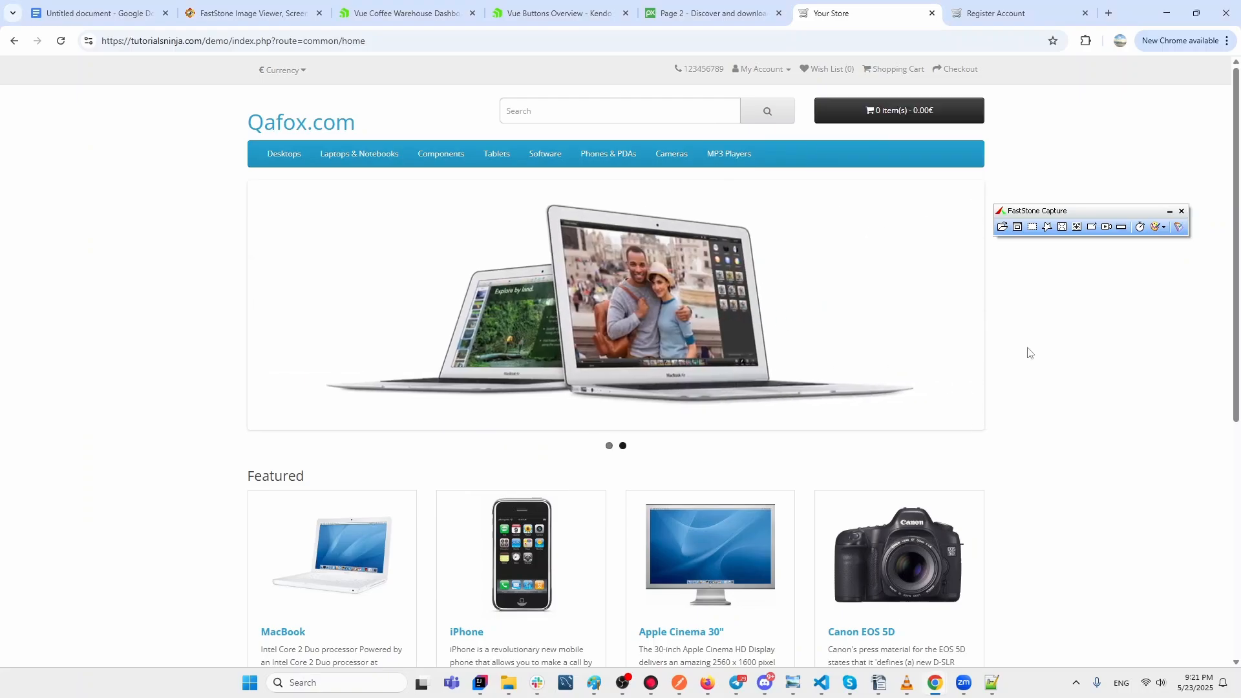
# Add the iPhone to the cart, remove it, then open the Apple Cinema 30" product.
pyautogui.scroll(-2, 1026, 352)
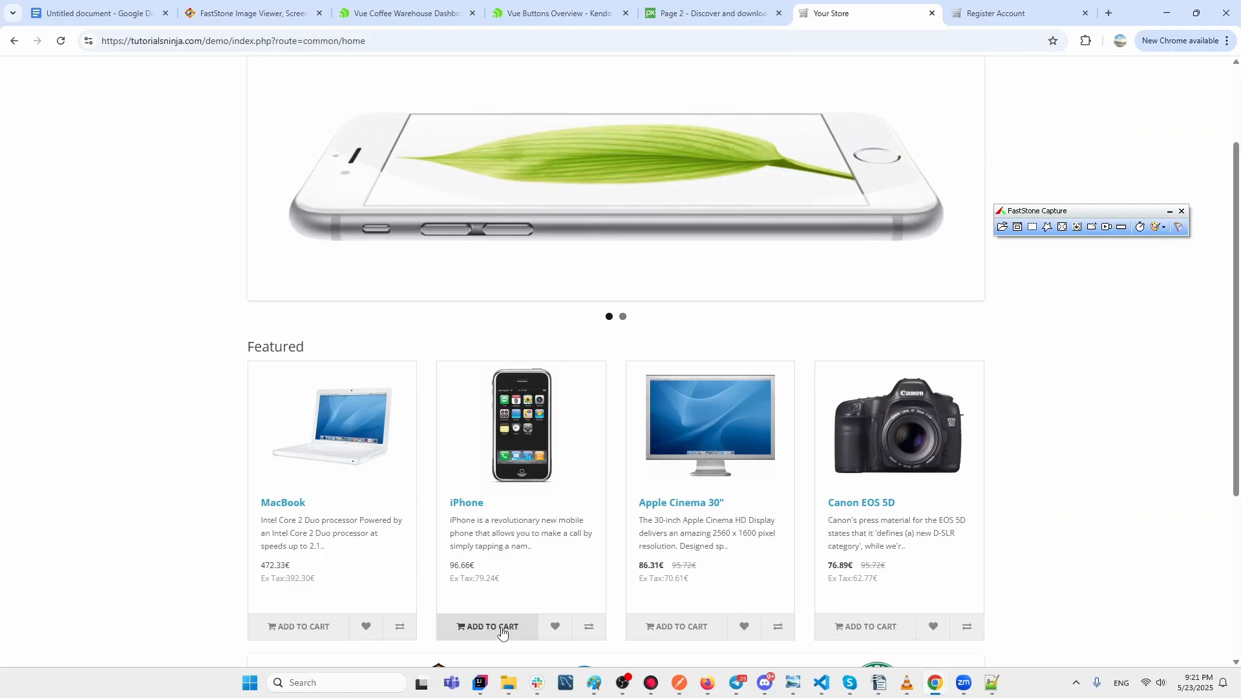
pyautogui.scroll(-1, 521, 591)
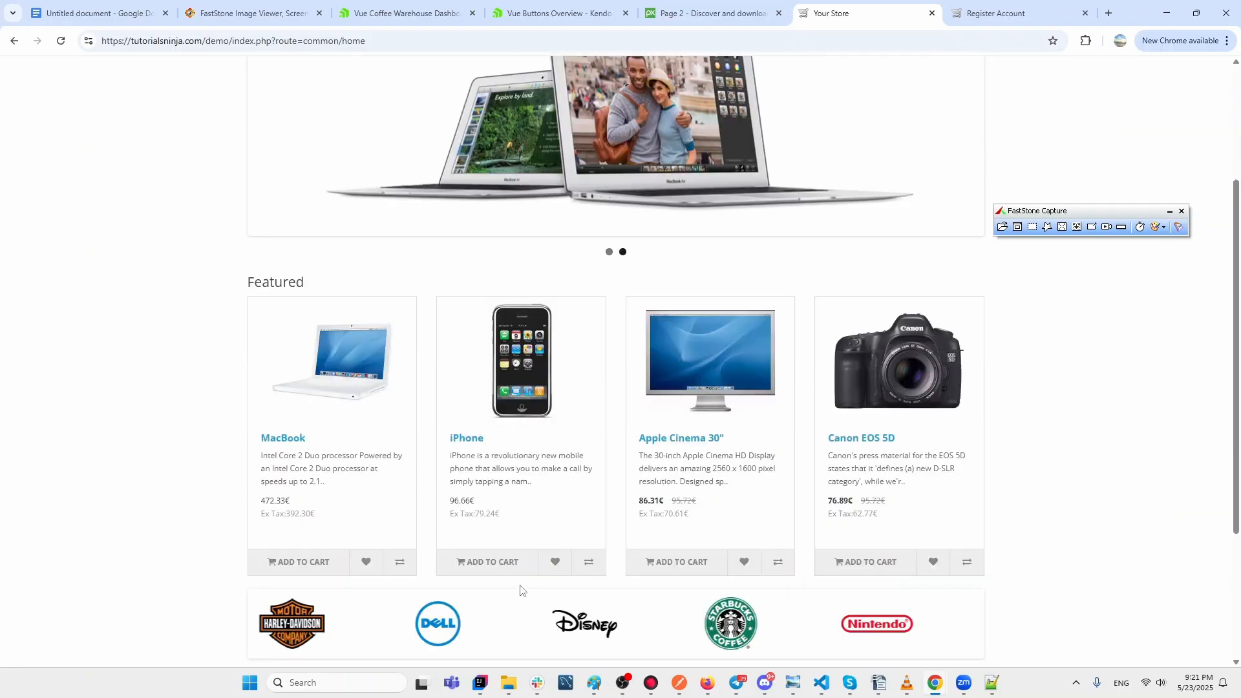
pyautogui.click(491, 561)
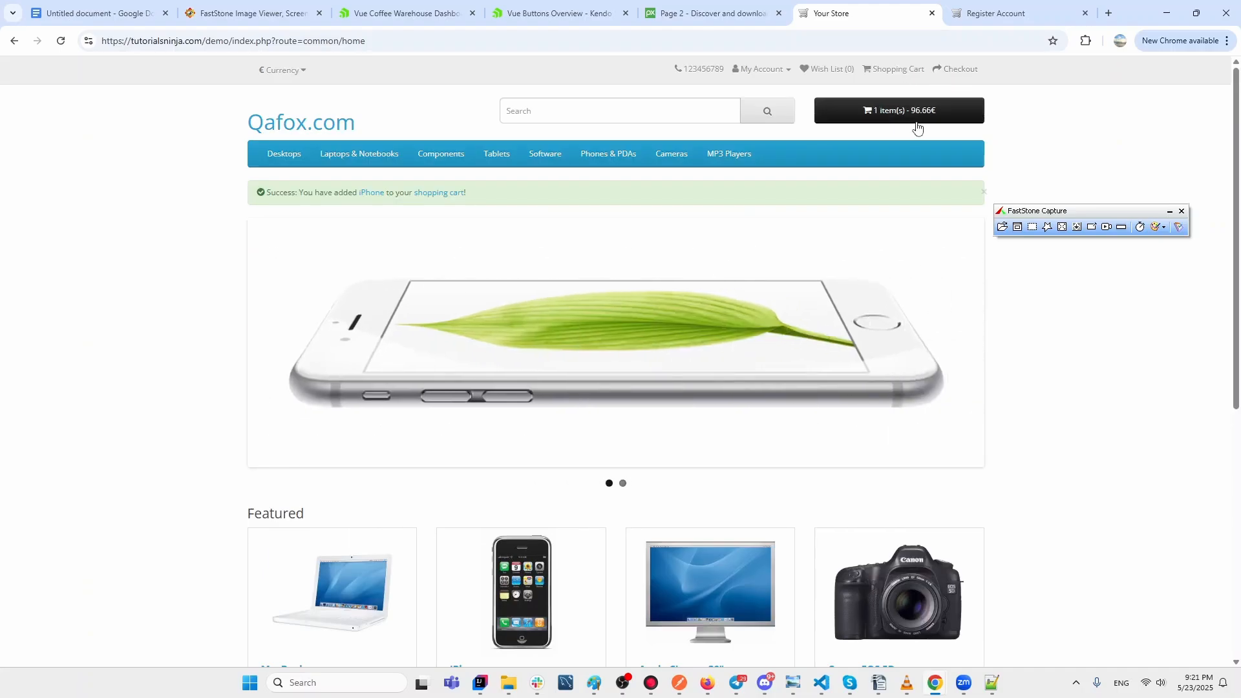
pyautogui.click(927, 111)
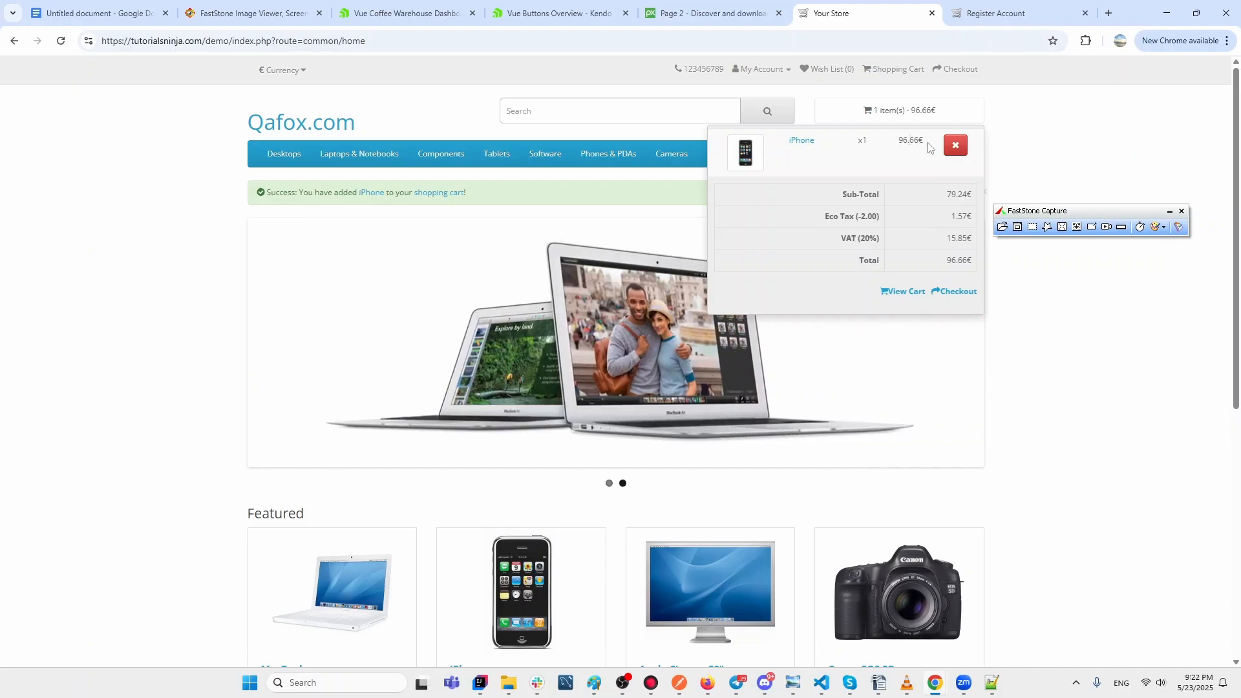
pyautogui.click(955, 146)
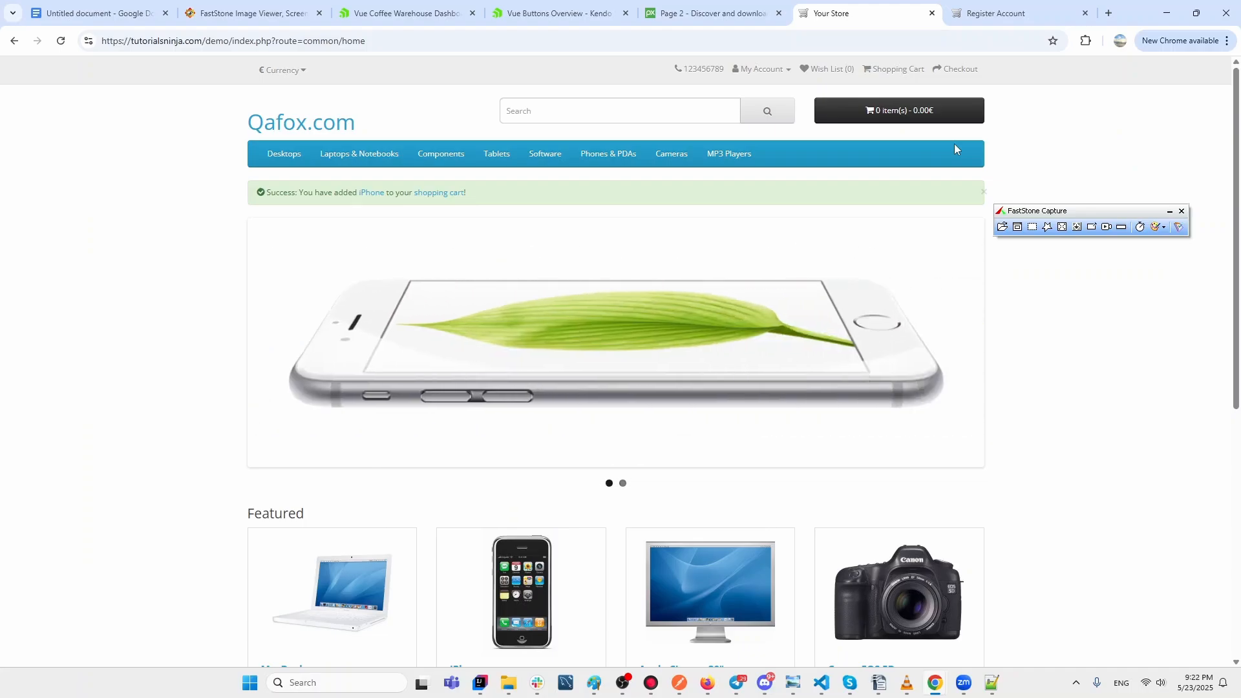
pyautogui.scroll(-4, 884, 296)
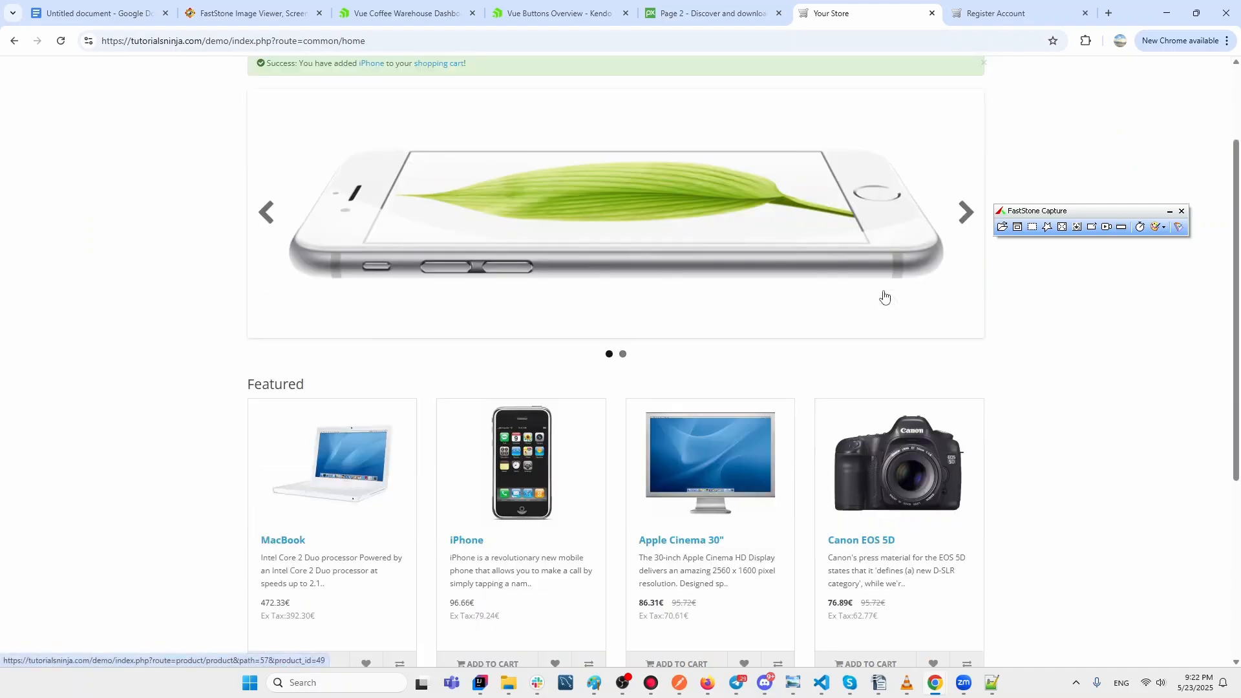
pyautogui.click(668, 542)
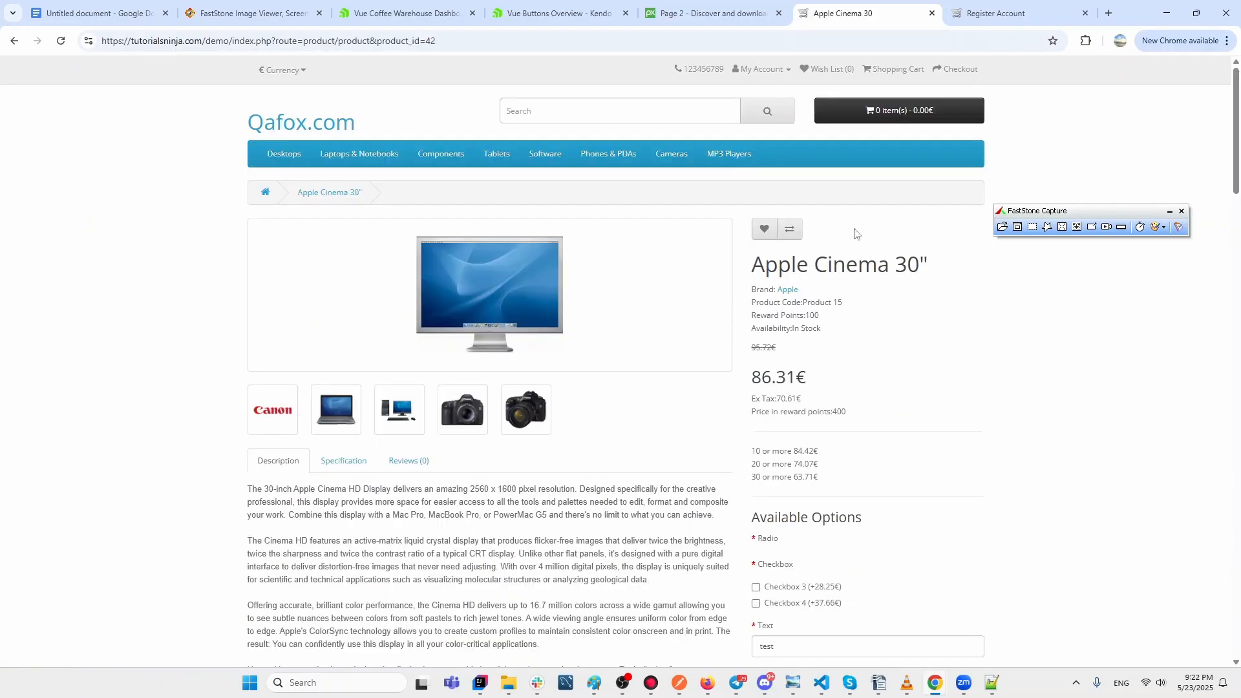
# Return to the store homepage and try adding the Apple Cinema 30" to the cart again.
pyautogui.scroll(-6, 854, 233)
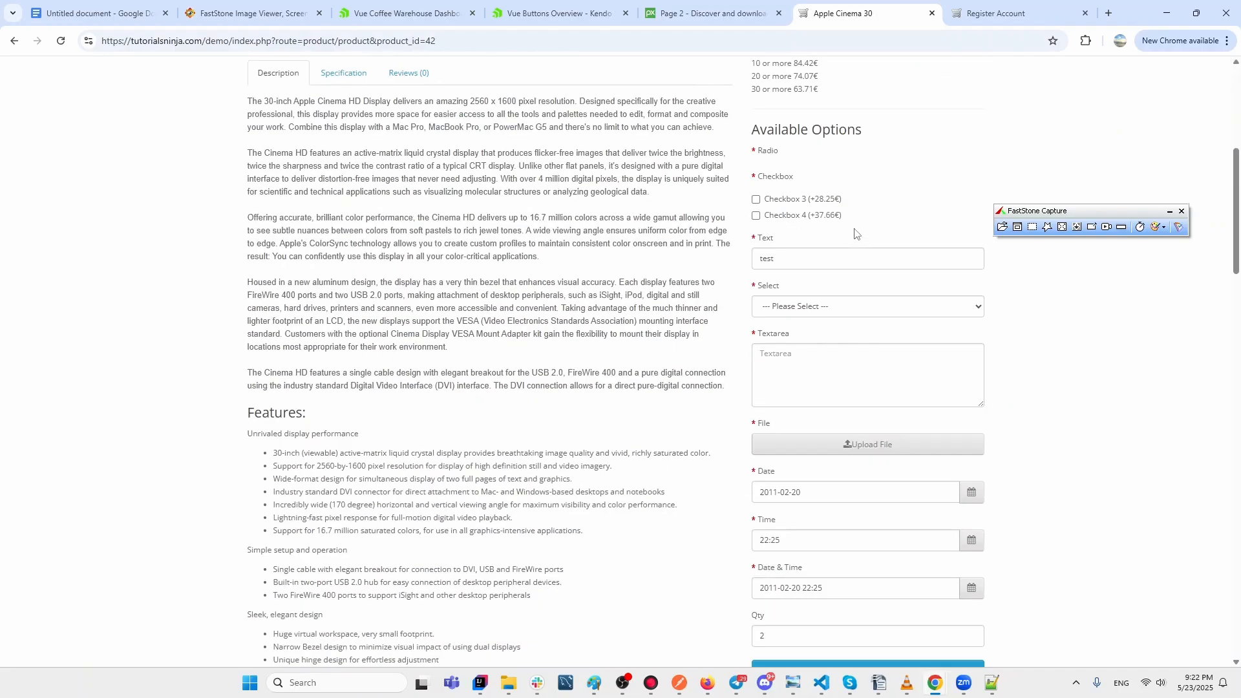
pyautogui.click(13, 40)
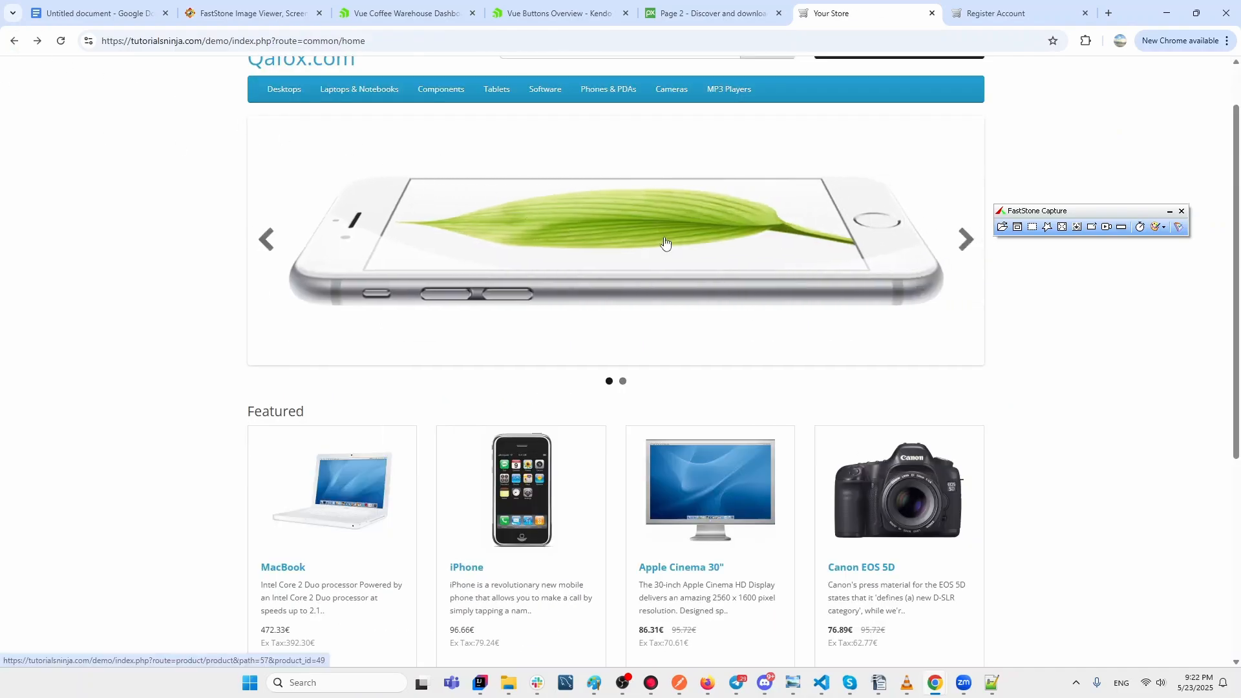
pyautogui.scroll(-3, 662, 265)
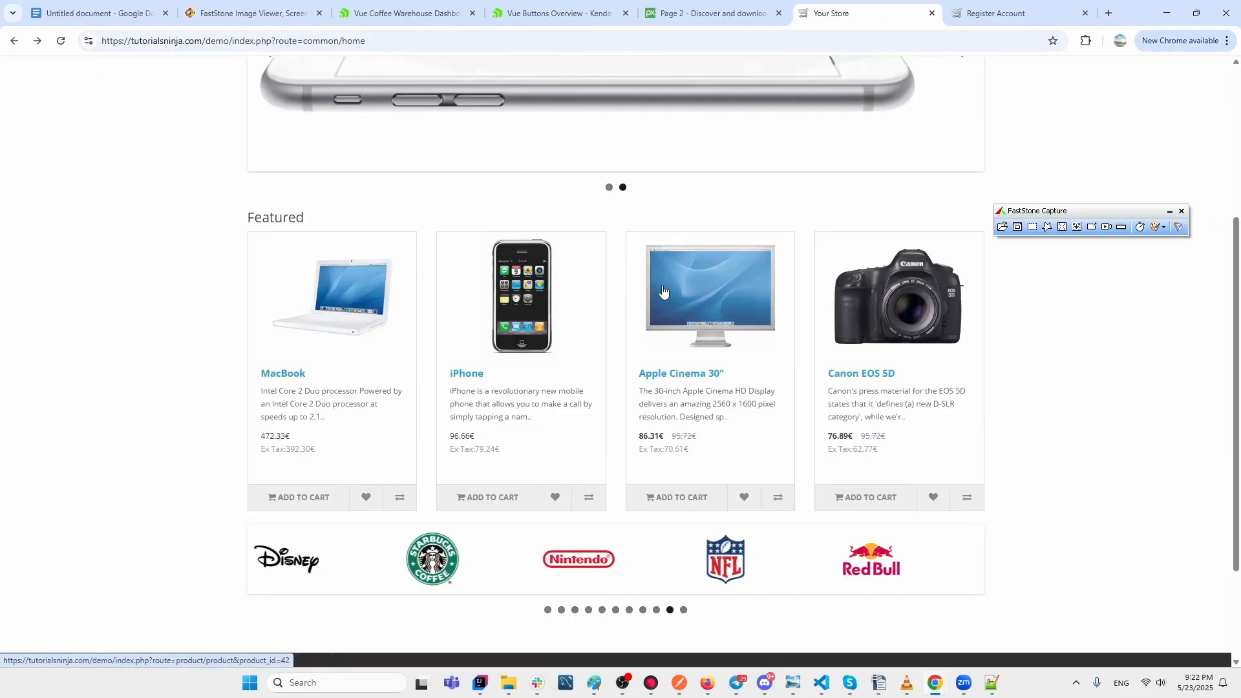
pyautogui.click(695, 496)
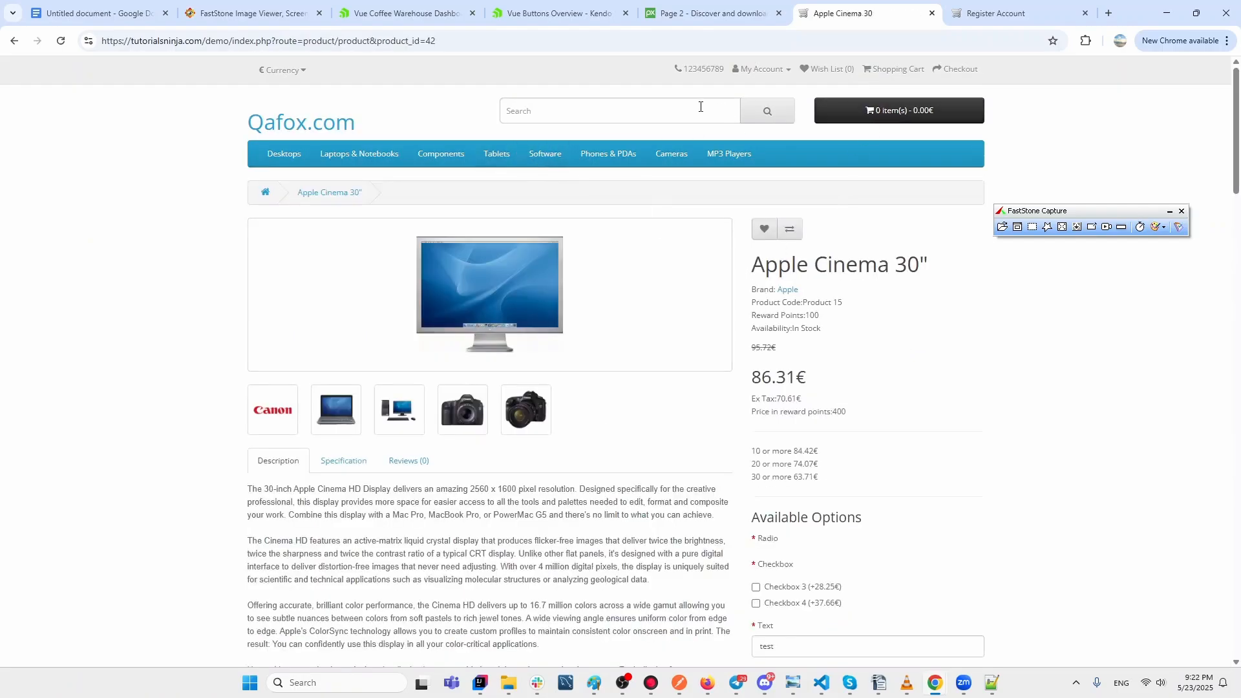
# Browse Desktops > PC, then Tablets; add the Samsung Galaxy Tab 10.1 to the cart and remove it.
pyautogui.moveTo(325, 162)
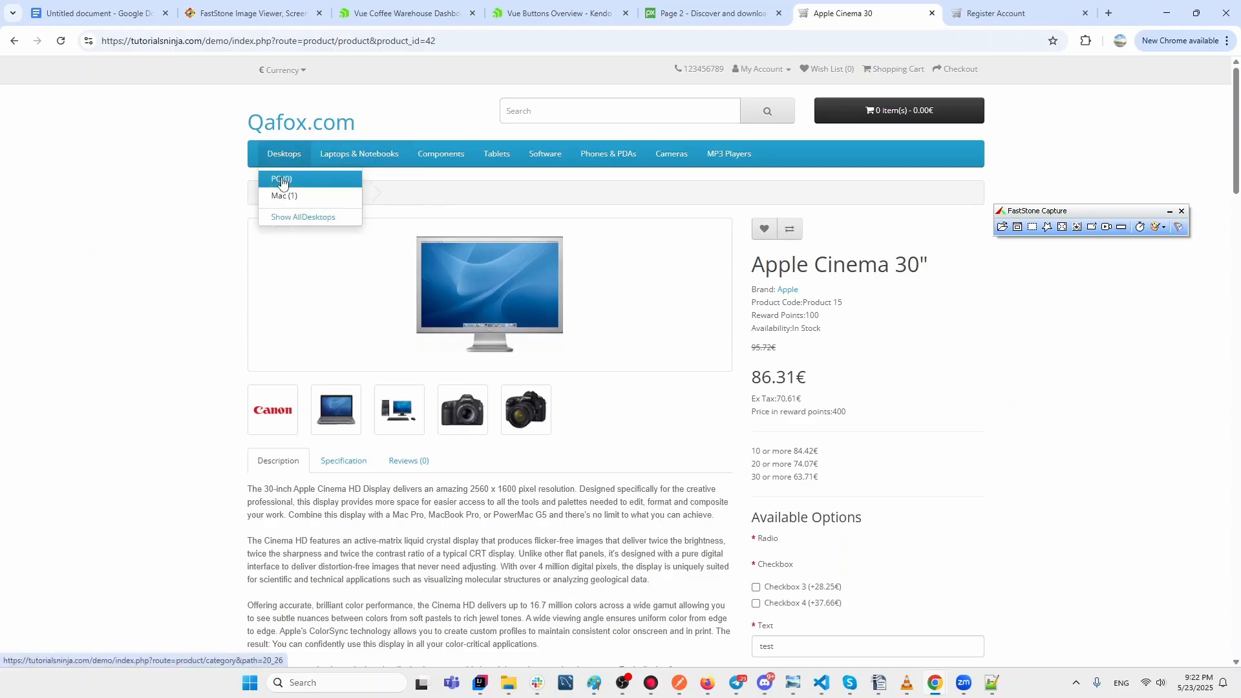
pyautogui.click(282, 182)
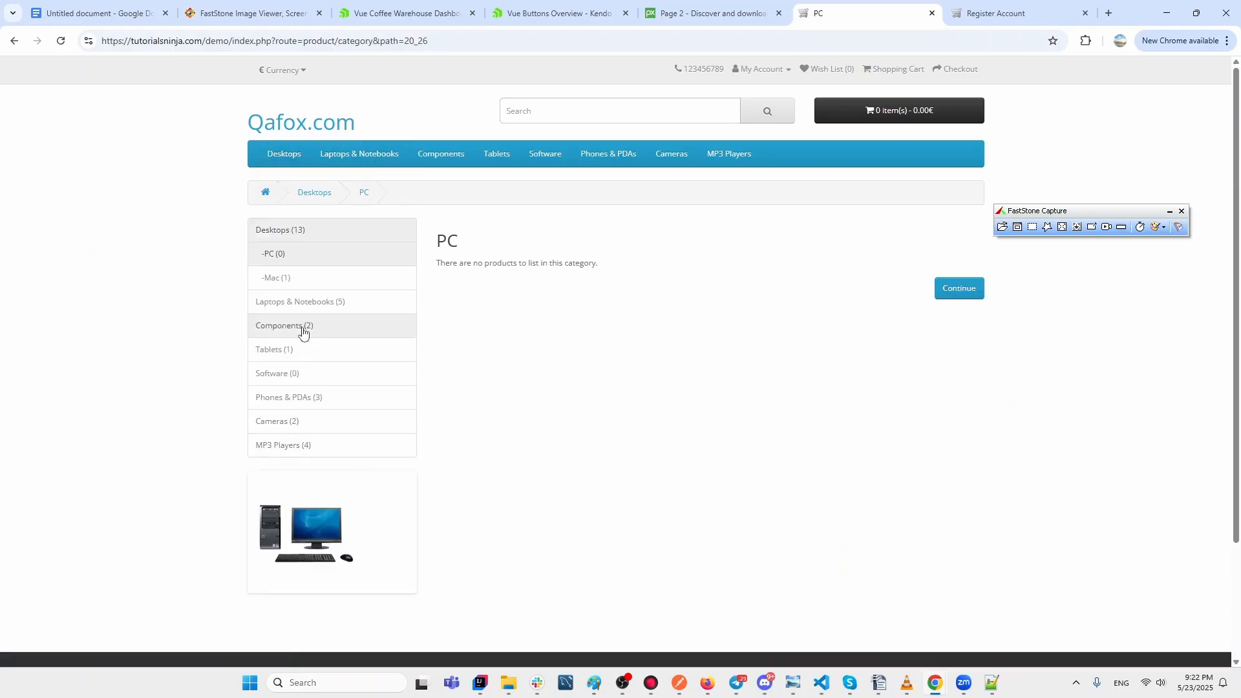
pyautogui.click(265, 352)
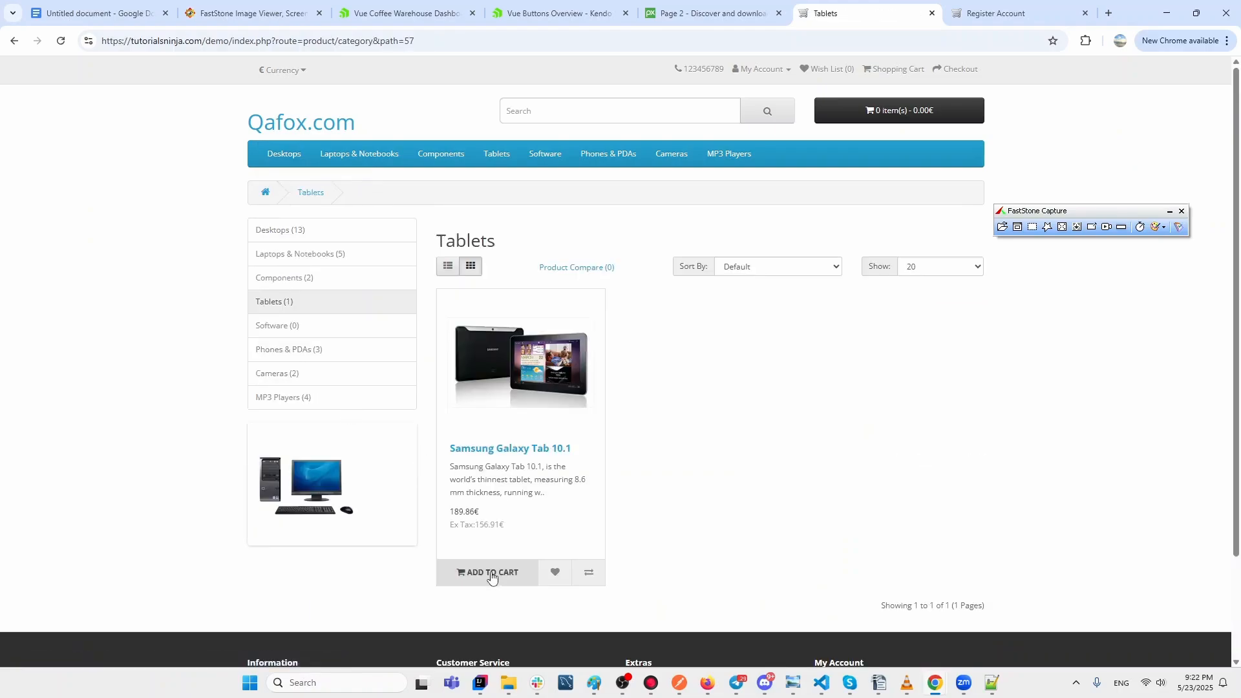
pyautogui.click(491, 574)
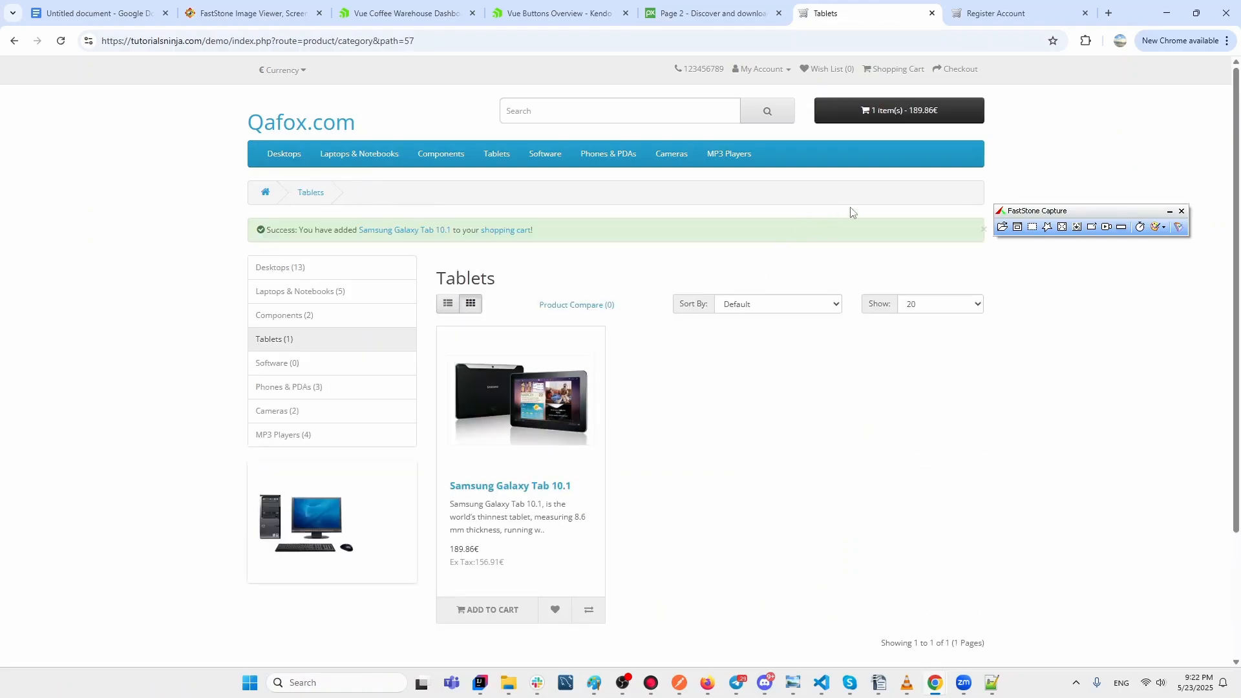
pyautogui.click(921, 111)
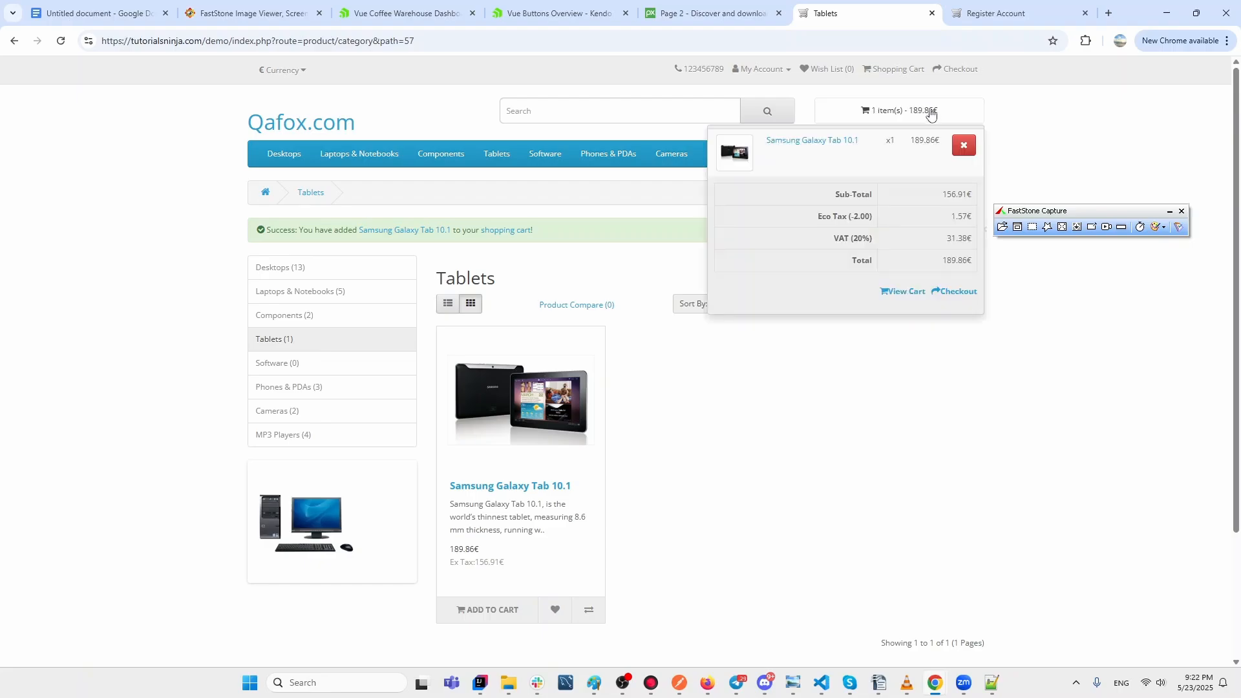
pyautogui.click(964, 146)
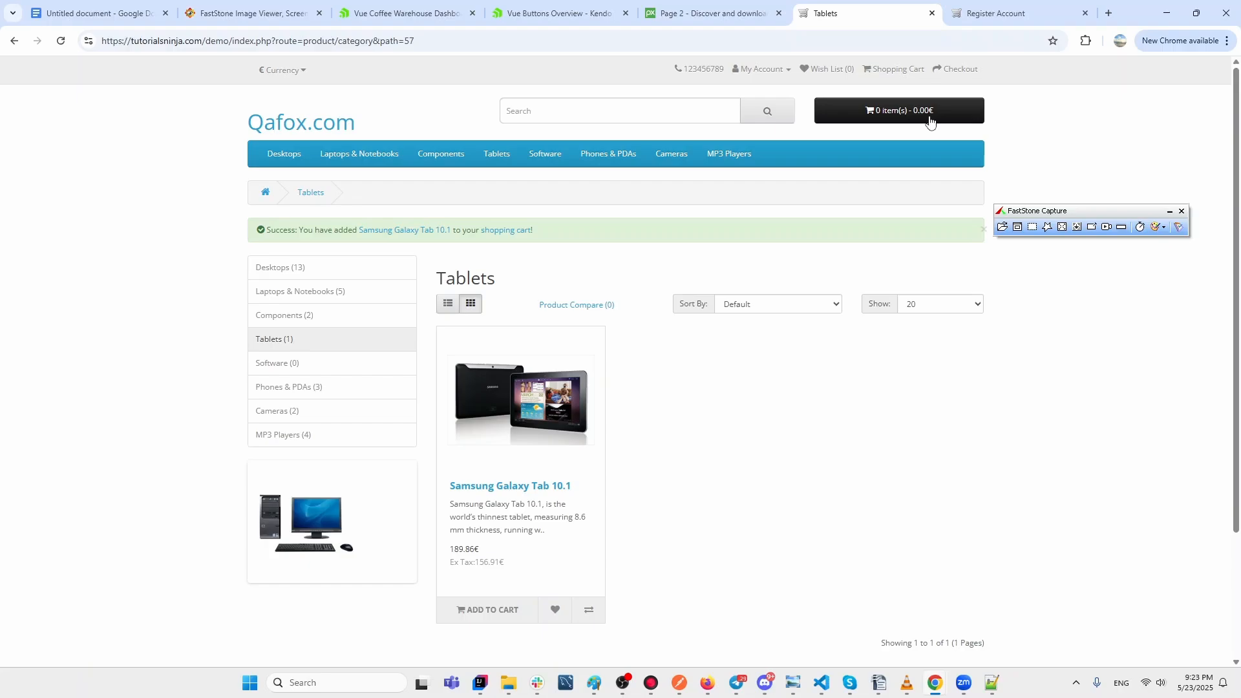
# Pick '1 second' from the toolbar's capture Delay options.
pyautogui.click(1140, 227)
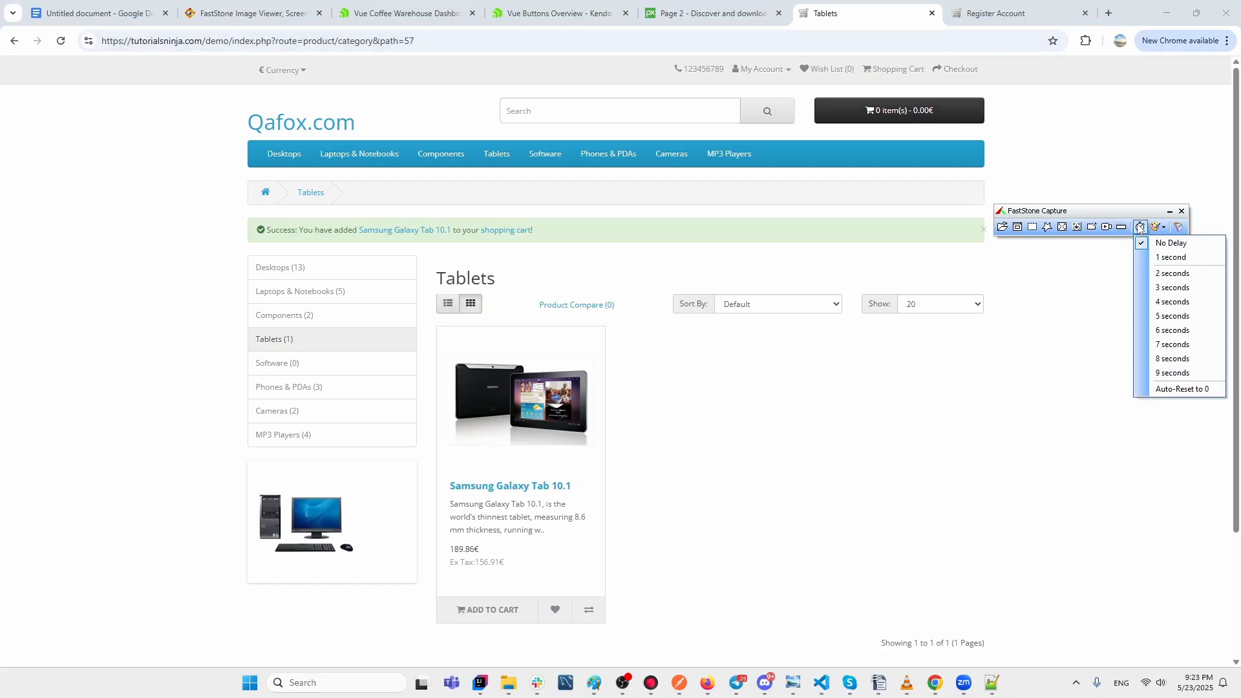
pyautogui.click(1156, 227)
pyautogui.click(1156, 227)
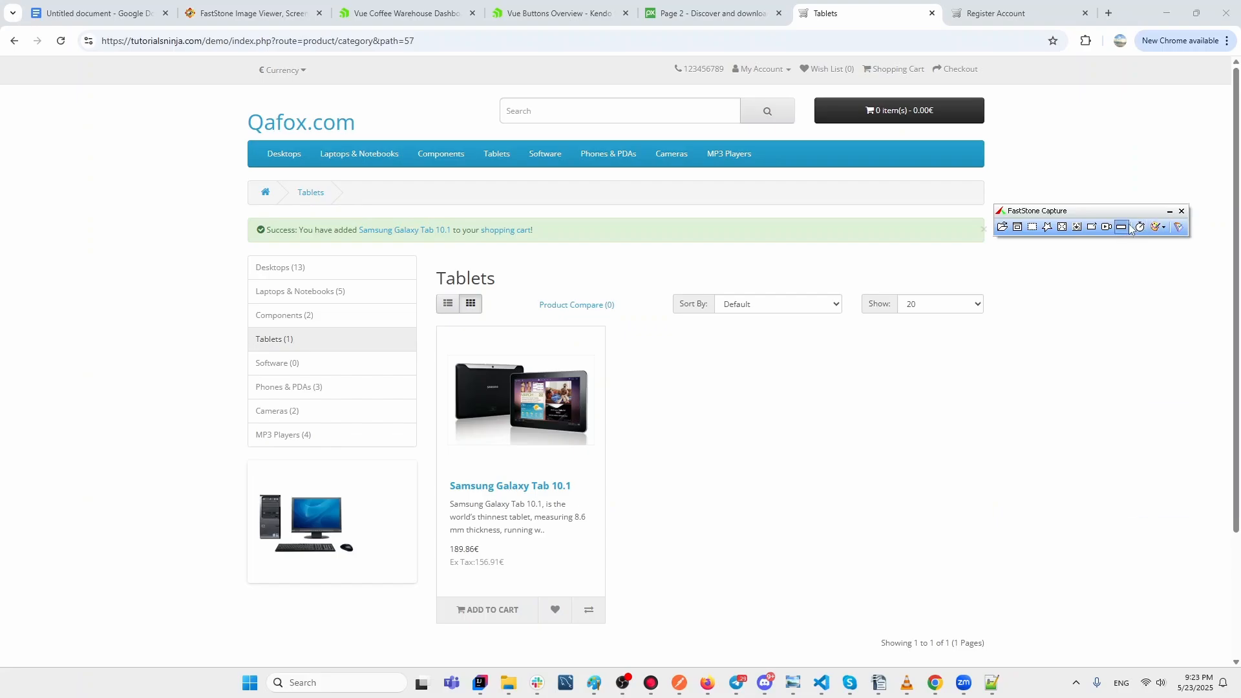
pyautogui.click(1141, 228)
pyautogui.click(1161, 258)
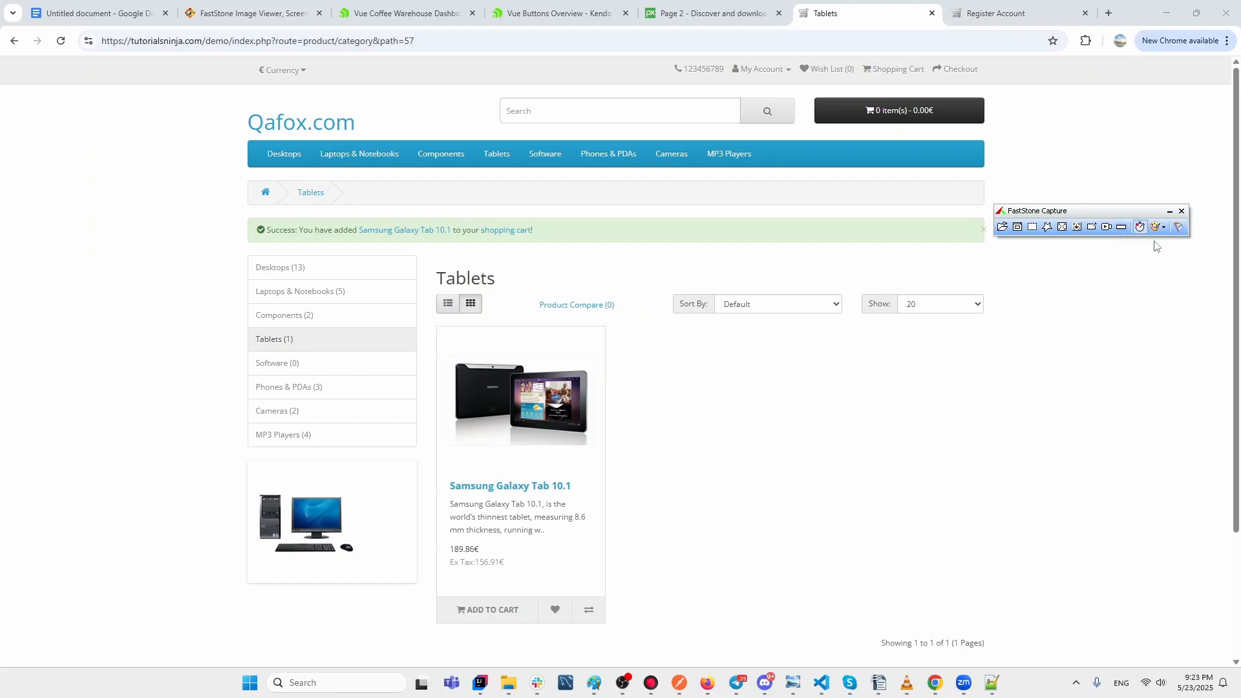
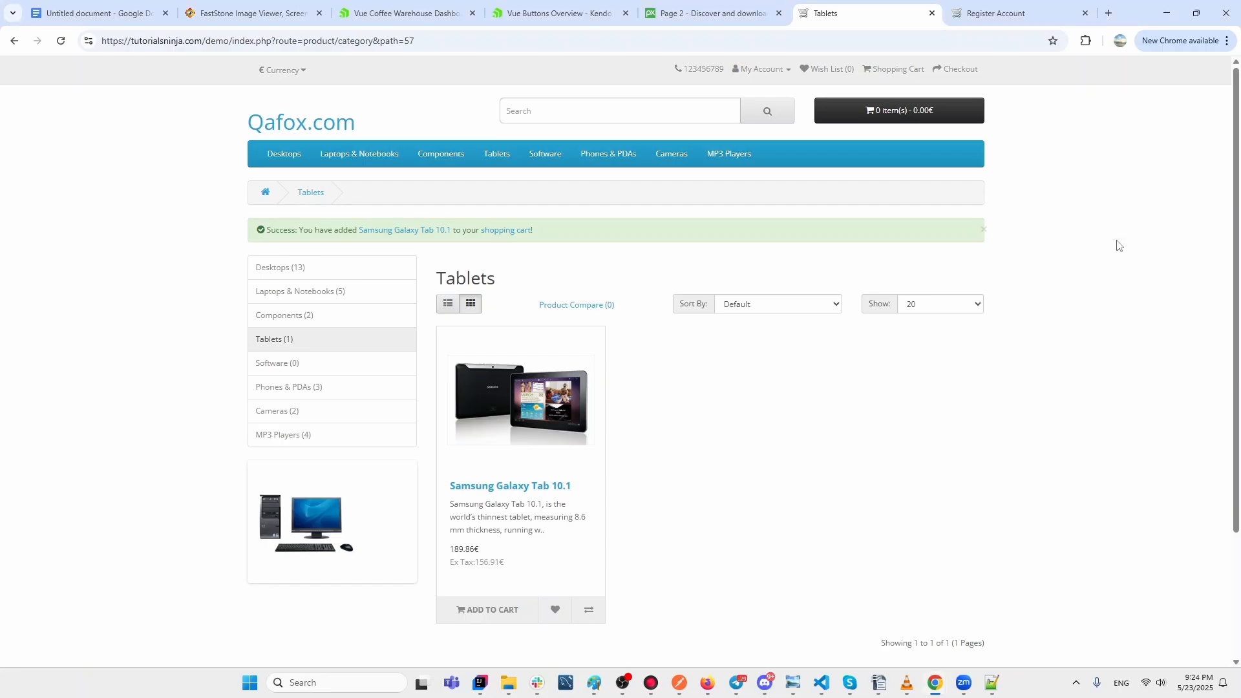
# Add the Galaxy Tab to the cart during the countdown and capture the Tablets window showing Loading...
pyautogui.click(468, 621)
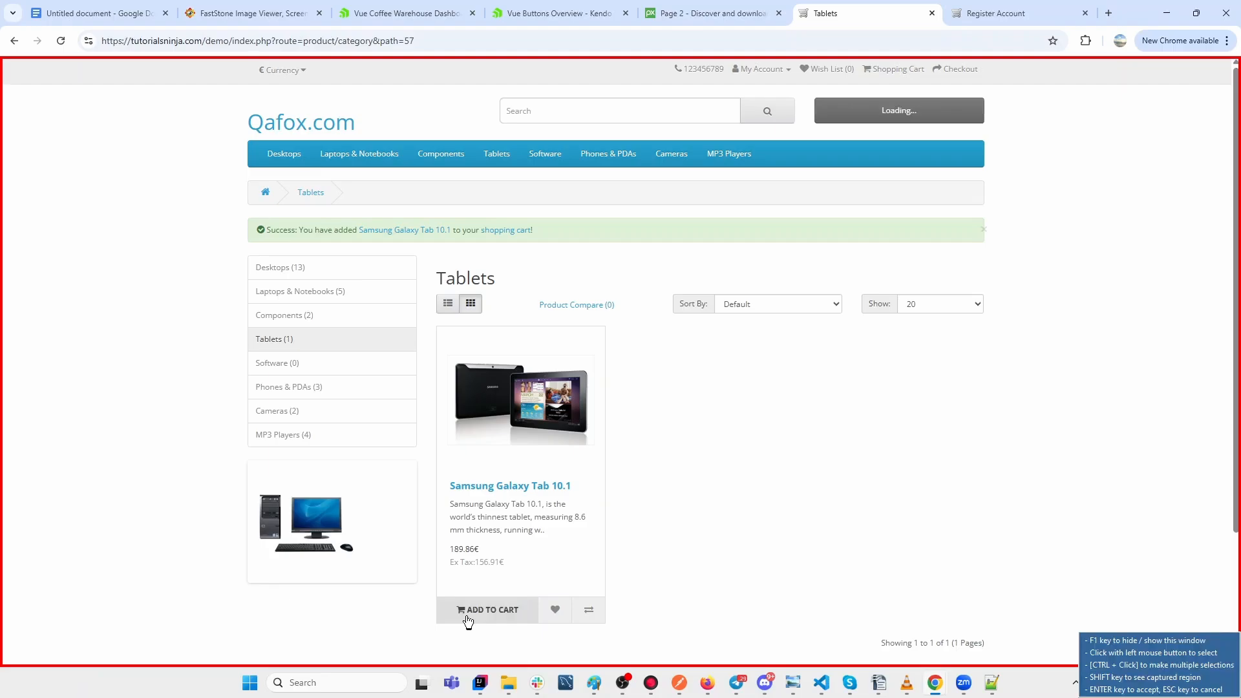
pyautogui.click(945, 118)
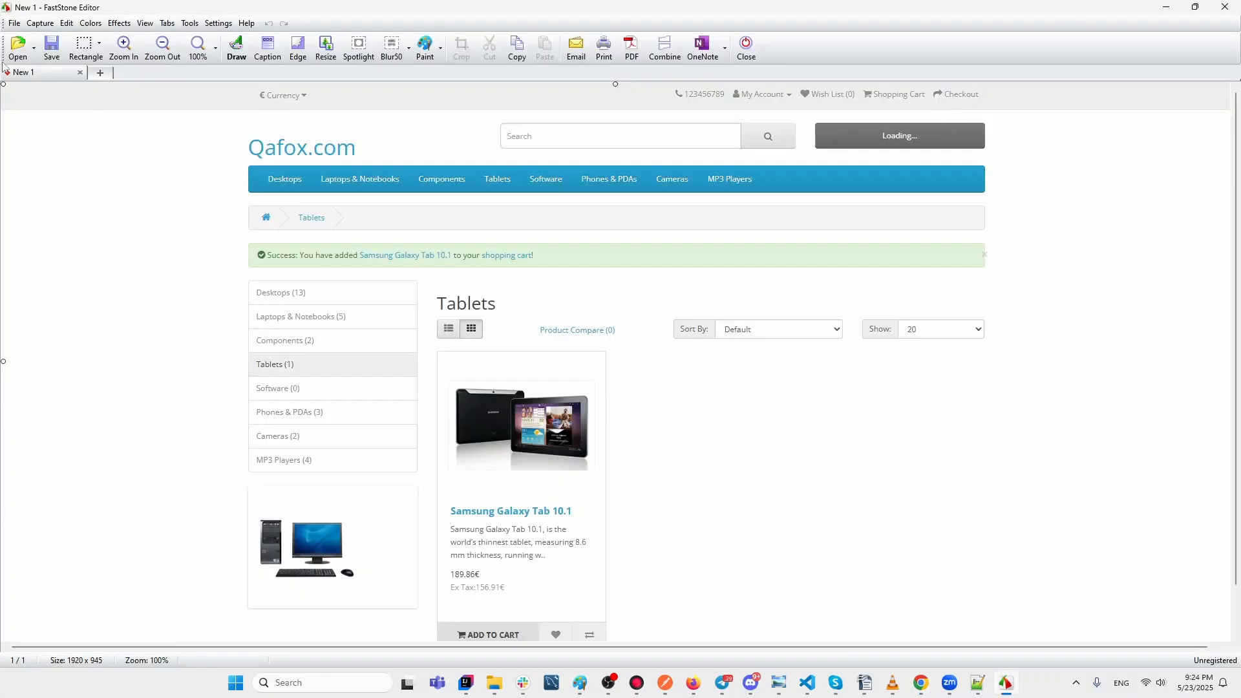
# Crop the screenshot to a 1799 x 305 strip from the header down to the success message.
pyautogui.click(91, 49)
pyautogui.click(33, 49)
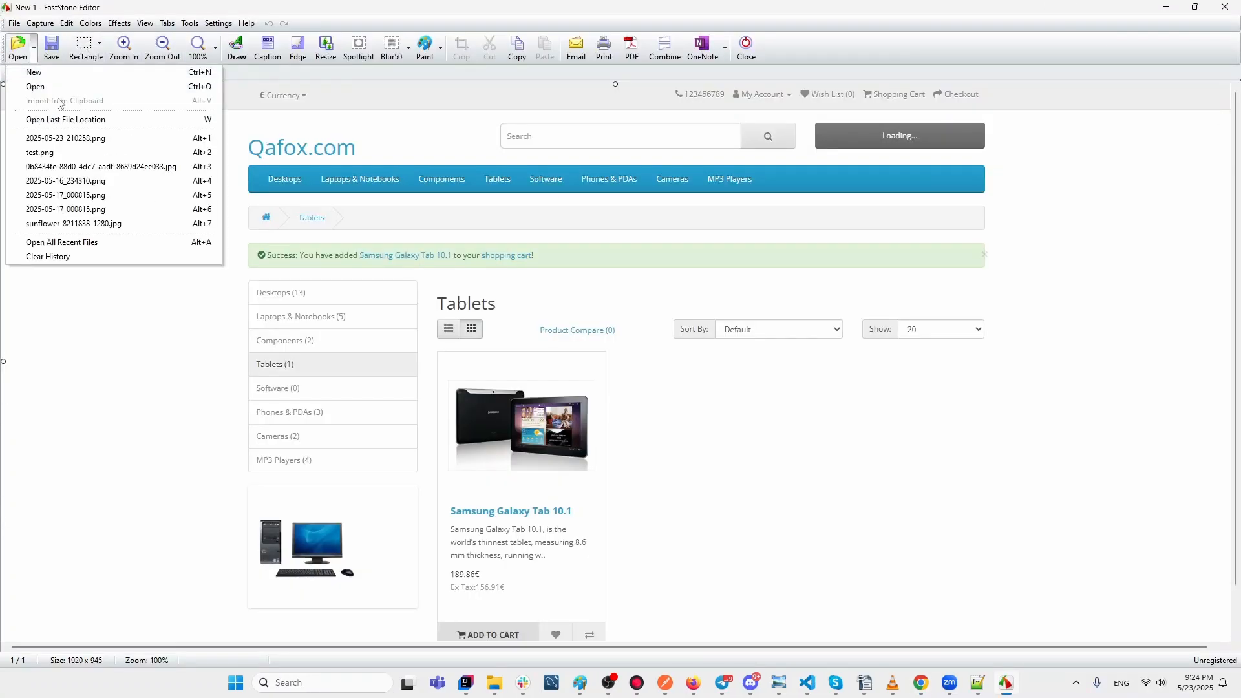
pyautogui.click(33, 49)
pyautogui.click(95, 53)
pyautogui.click(82, 51)
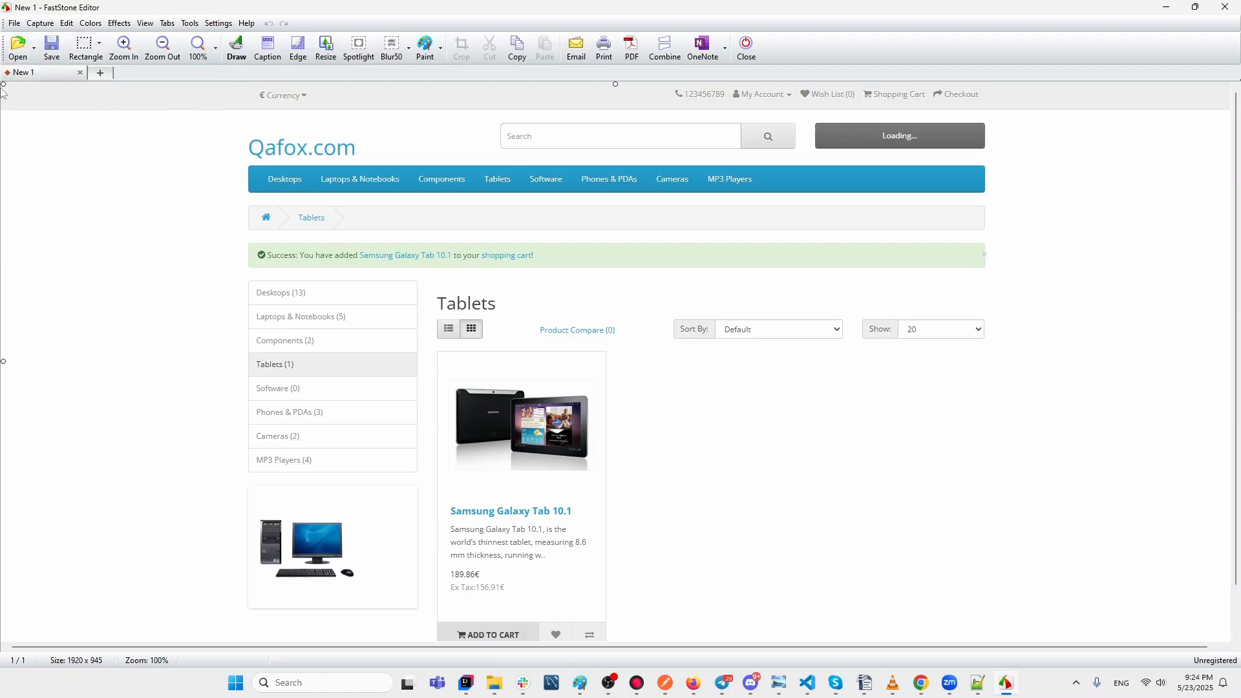
pyautogui.moveTo(7, 84); pyautogui.dragTo(1168, 281)
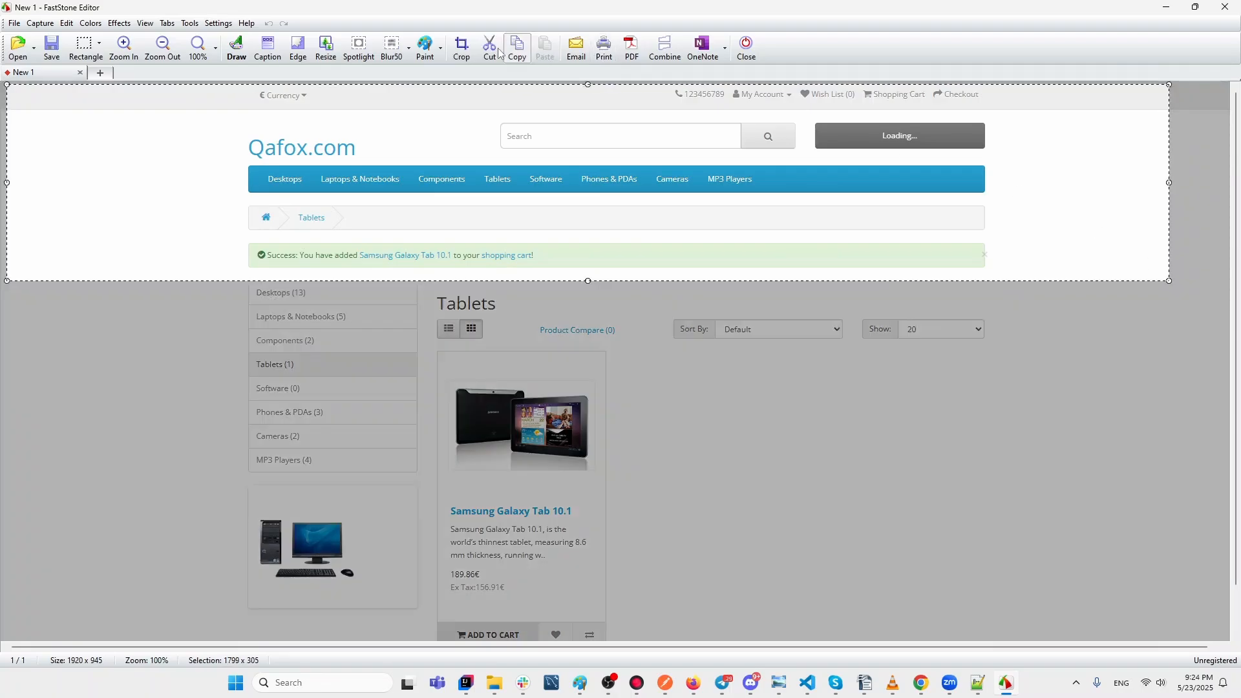
pyautogui.click(462, 45)
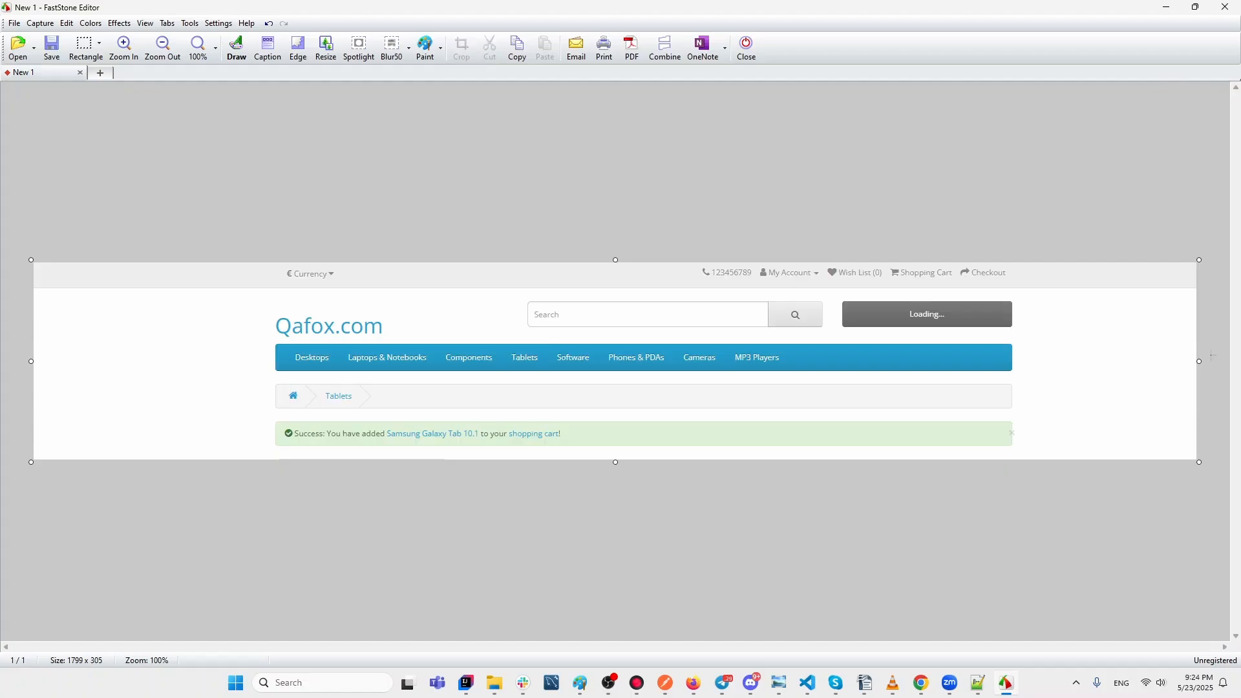
# Draw a dark green rectangle around the Loading... cart button and apply it to the image.
pyautogui.click(238, 46)
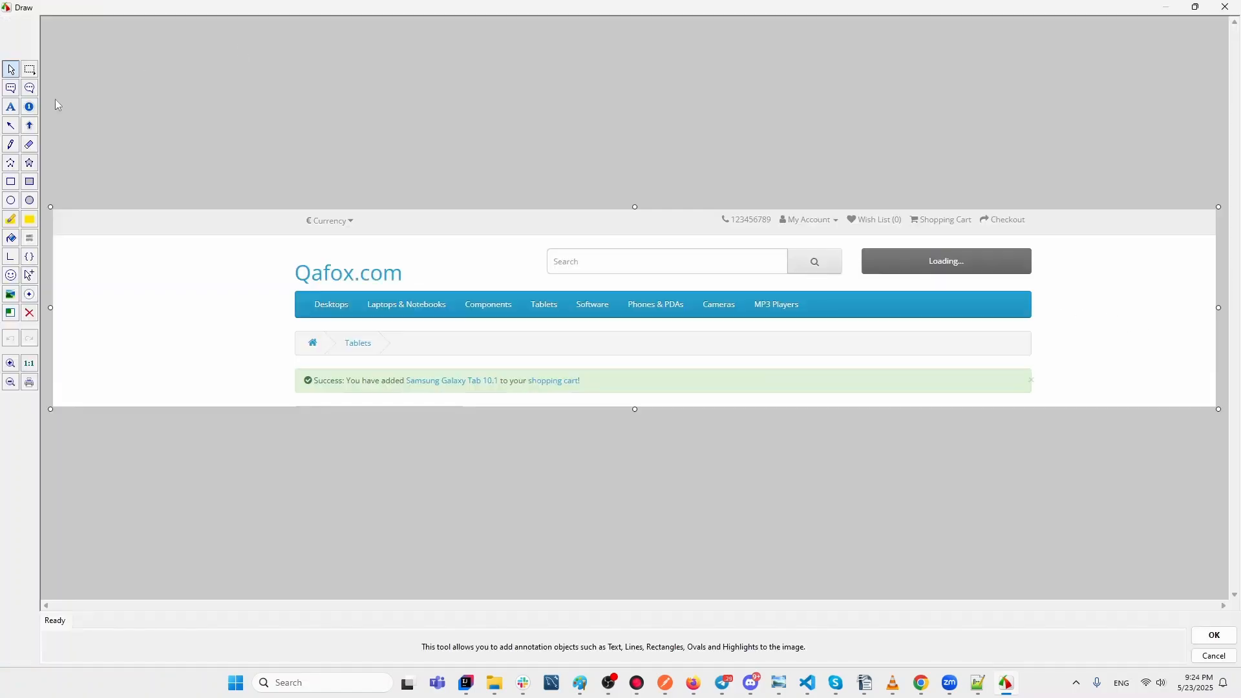
pyautogui.click(11, 181)
pyautogui.moveTo(854, 240); pyautogui.dragTo(1058, 287)
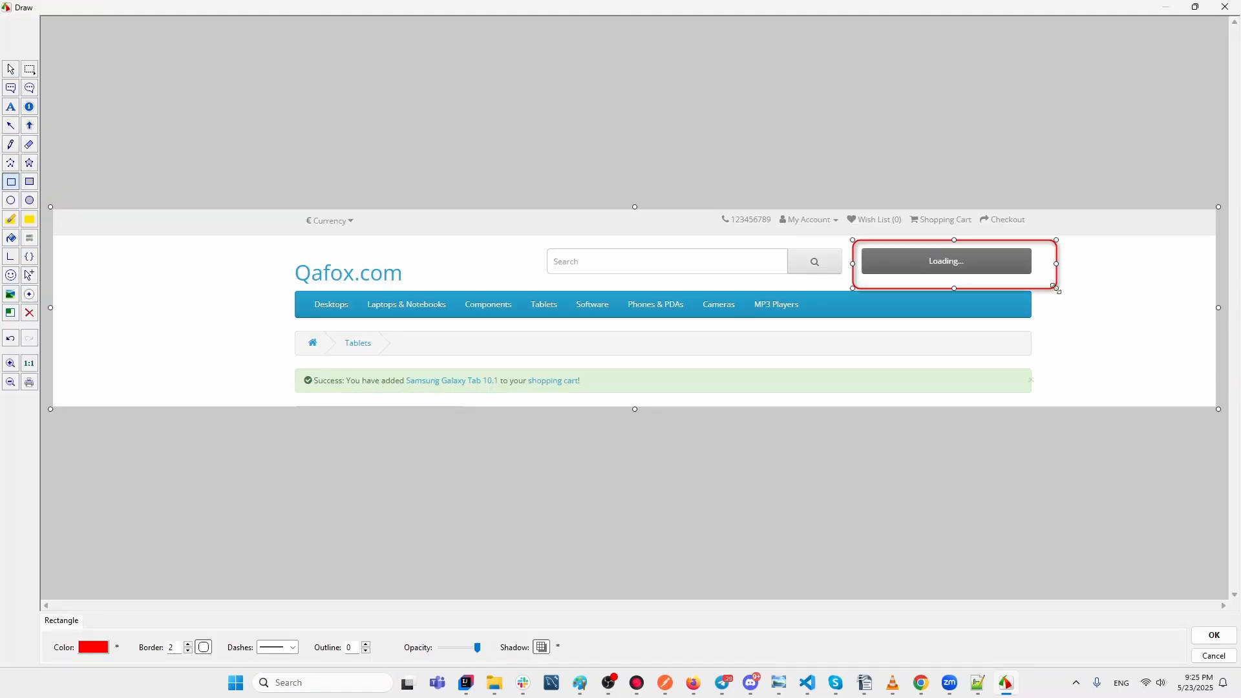
pyautogui.click(100, 649)
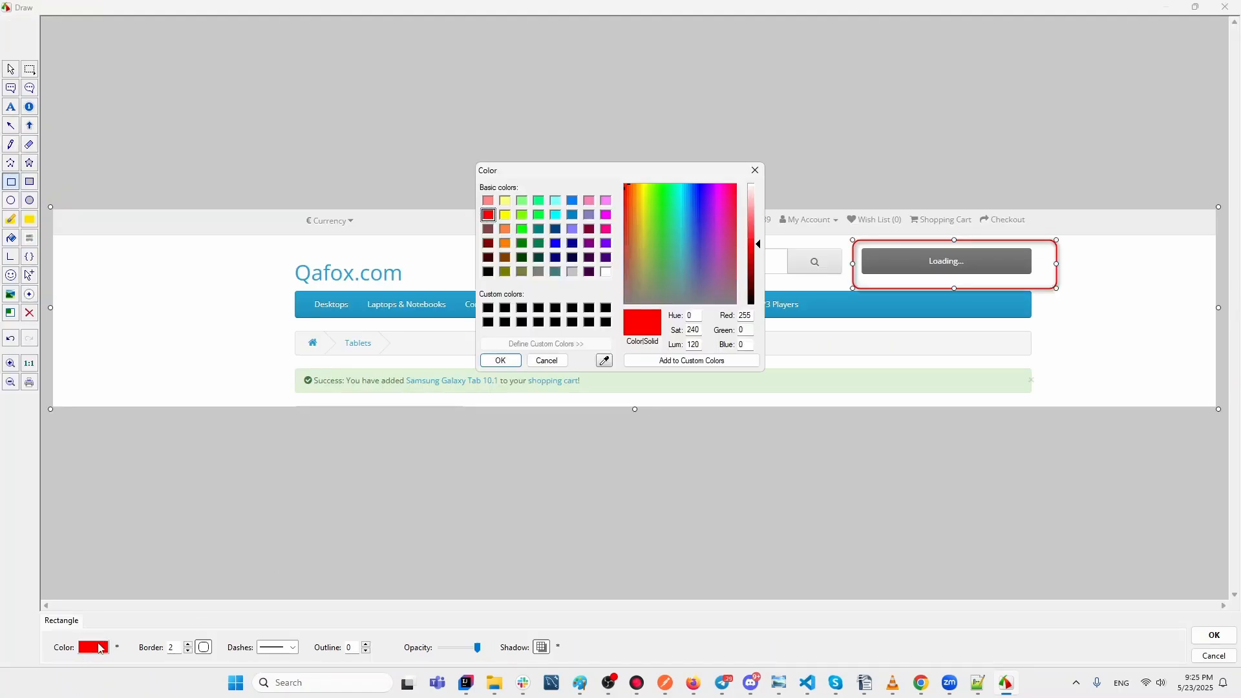
pyautogui.click(523, 243)
pyautogui.click(503, 359)
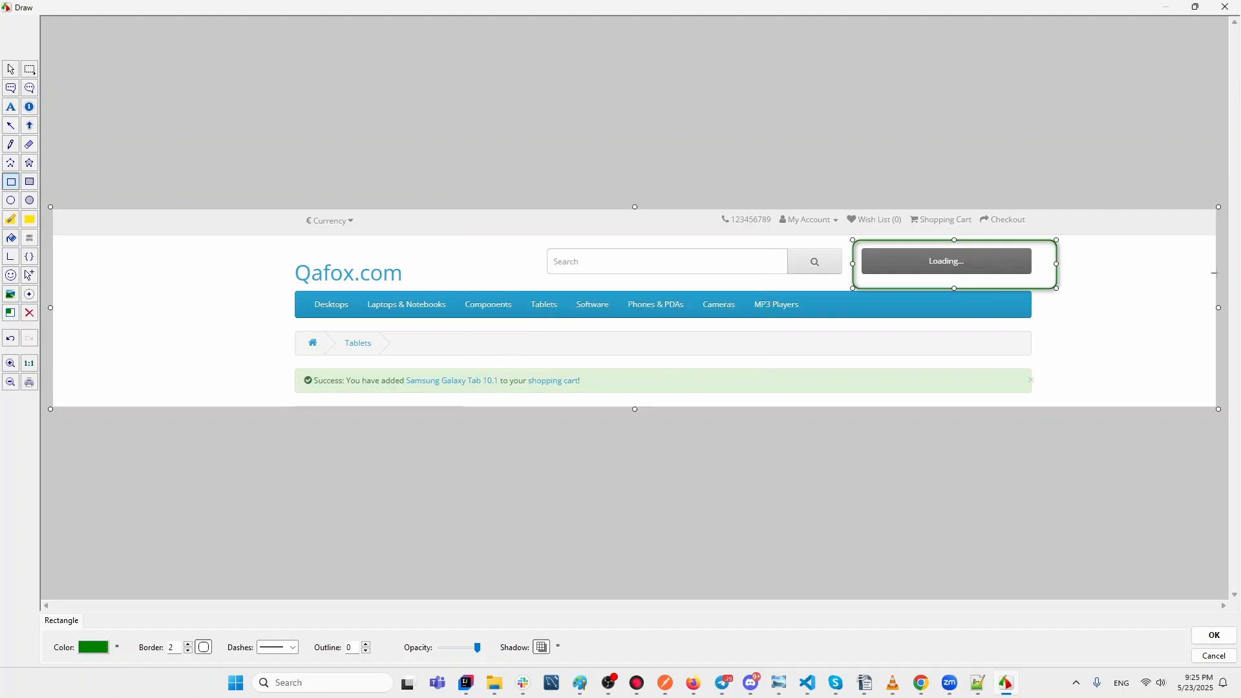
pyautogui.click(1232, 9)
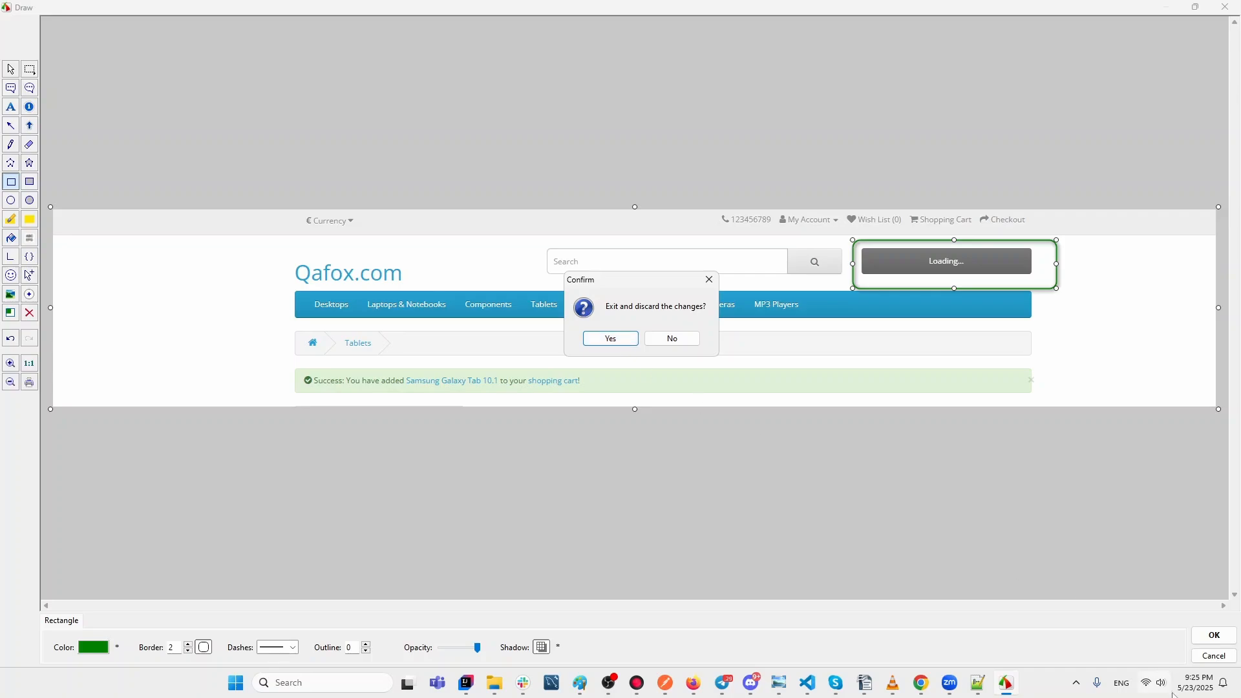
pyautogui.click(689, 337)
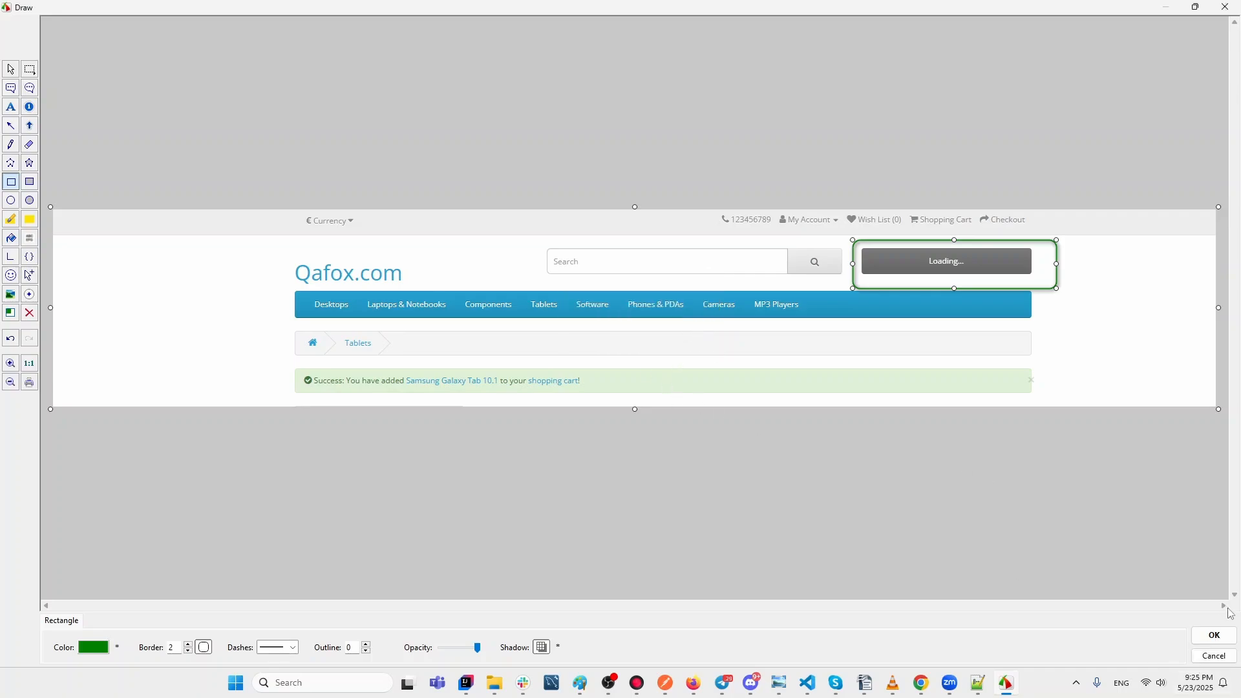
pyautogui.click(1215, 635)
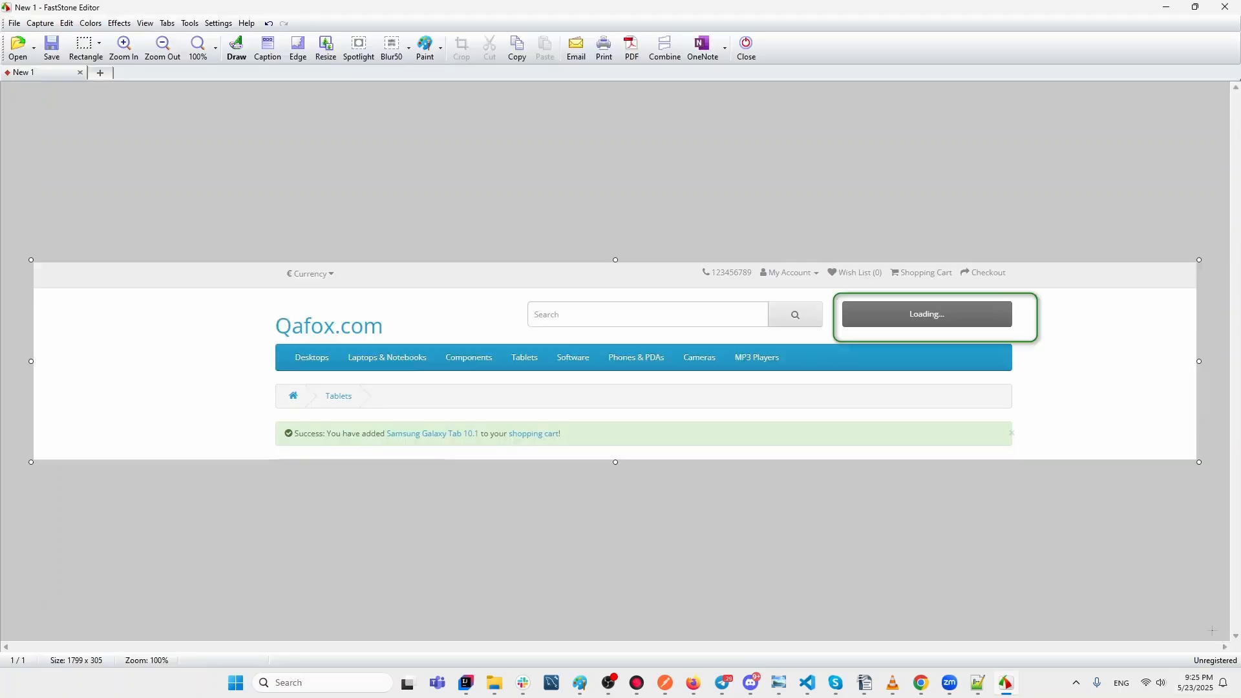
# Save the annotated capture to the Desktop as 2025-05-23_212424.png, then reload the Tablets page.
pyautogui.click(1225, 7)
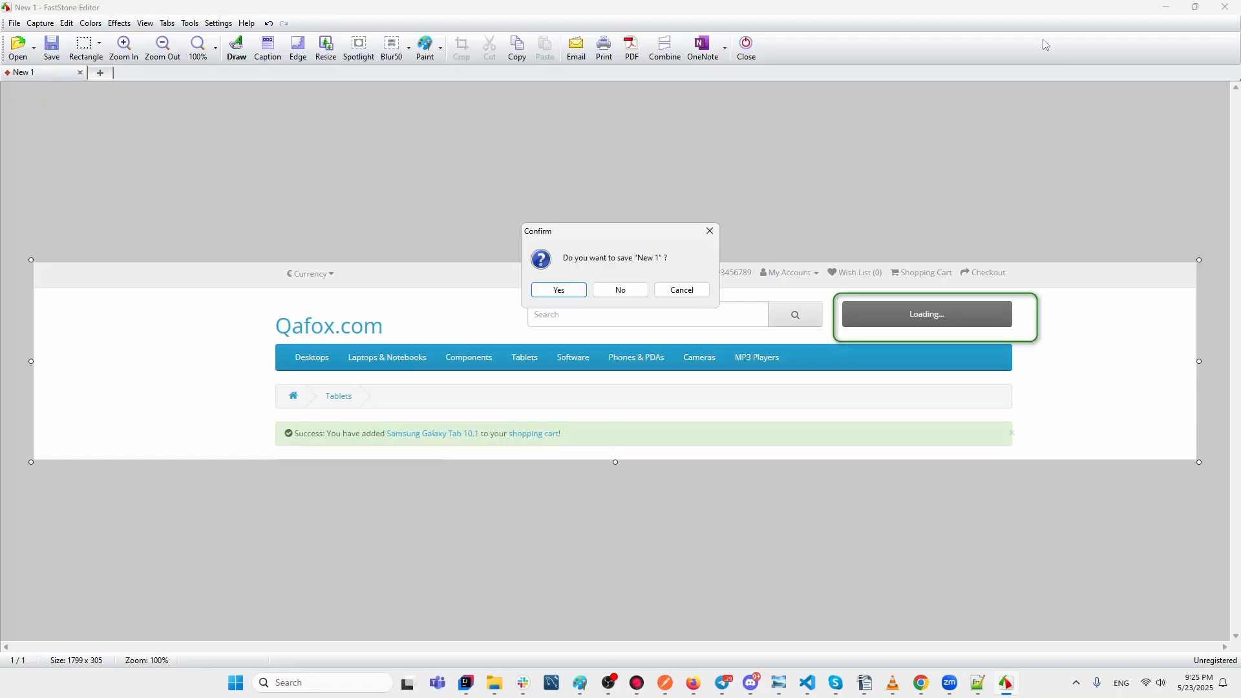
pyautogui.click(561, 291)
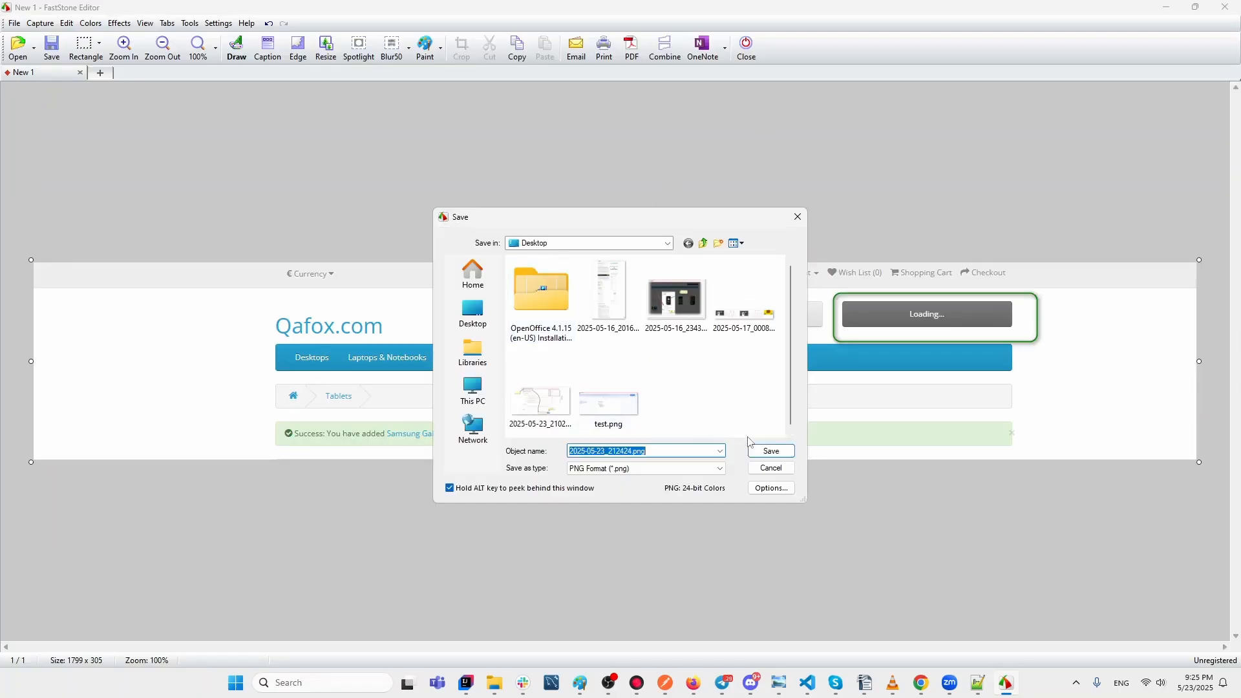
pyautogui.click(778, 451)
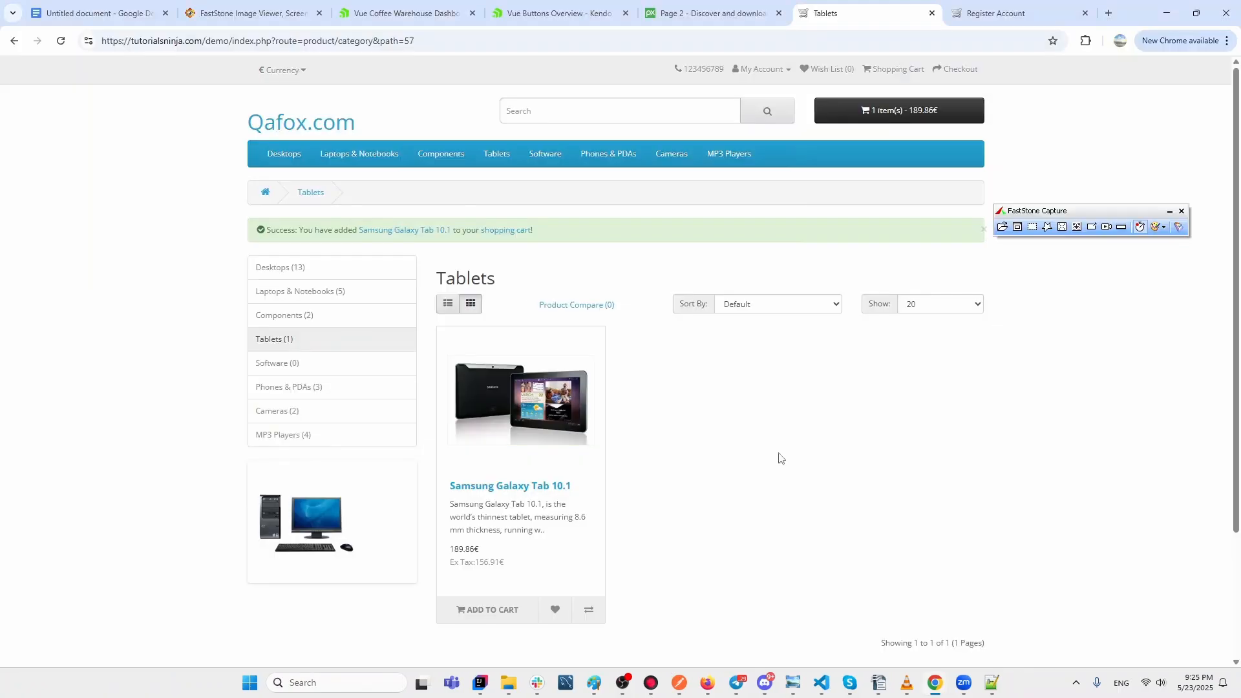
pyautogui.press('F5')
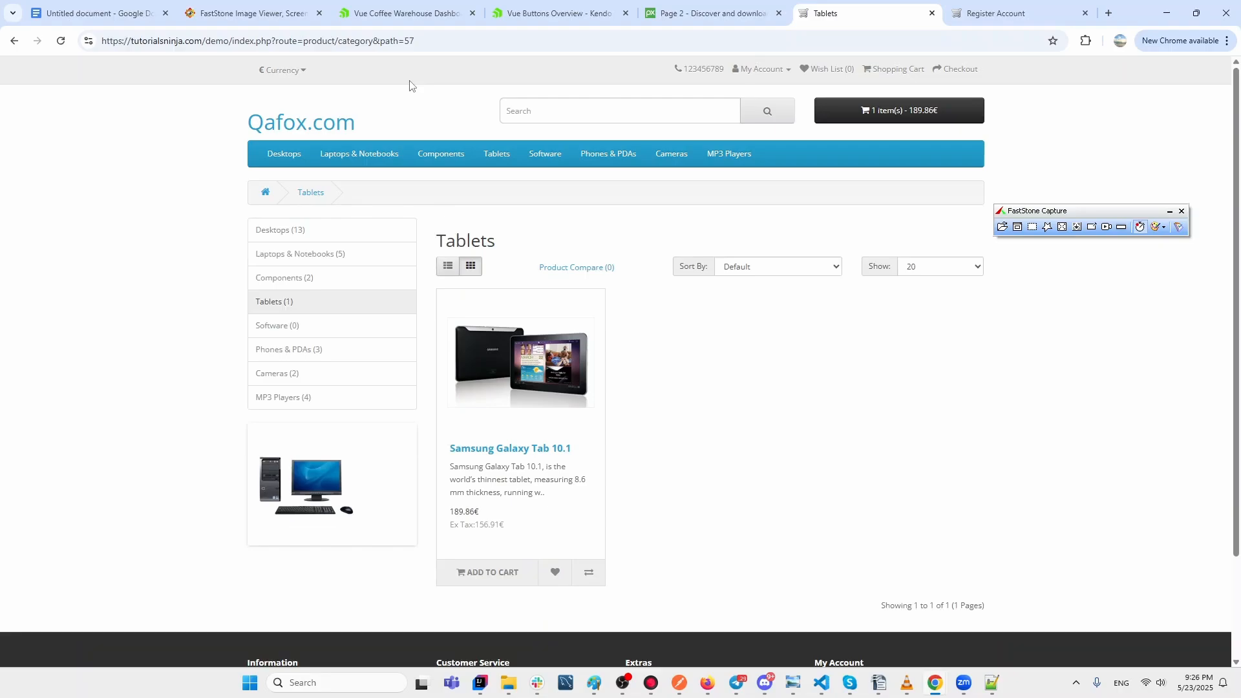
# Switch to the Google Docs notes and select the 'Scrolling screenshots' line.
pyautogui.click(110, 14)
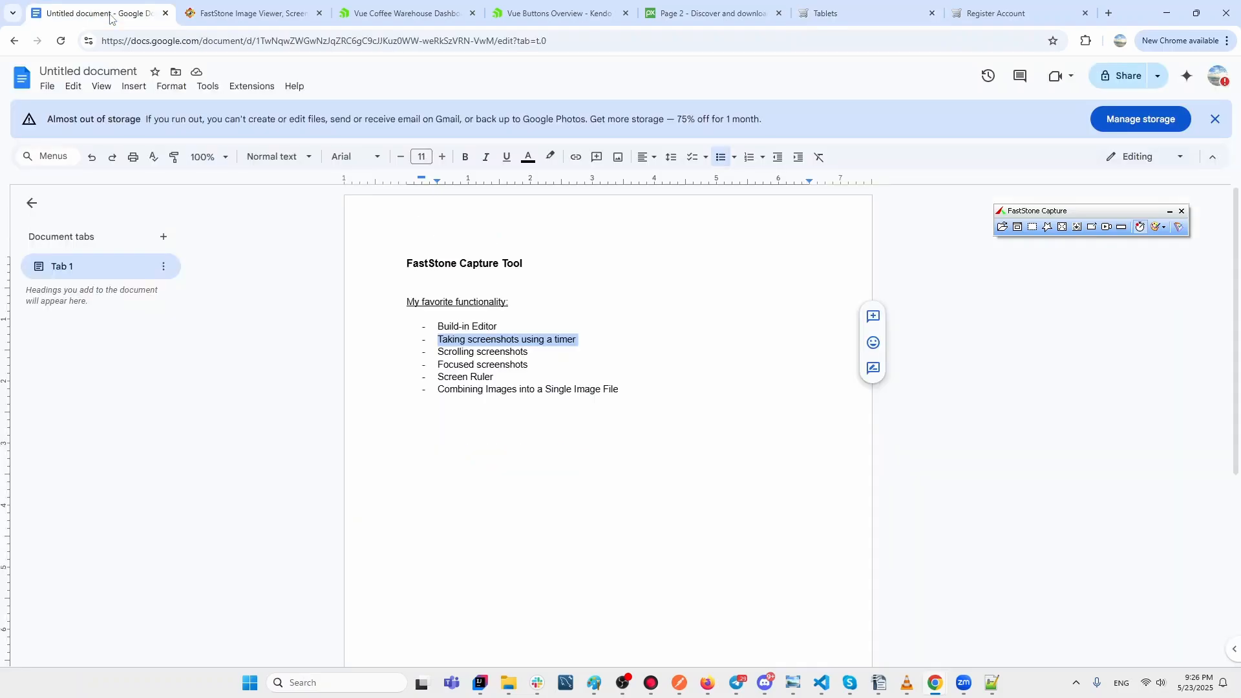
pyautogui.moveTo(532, 354); pyautogui.dragTo(457, 349)
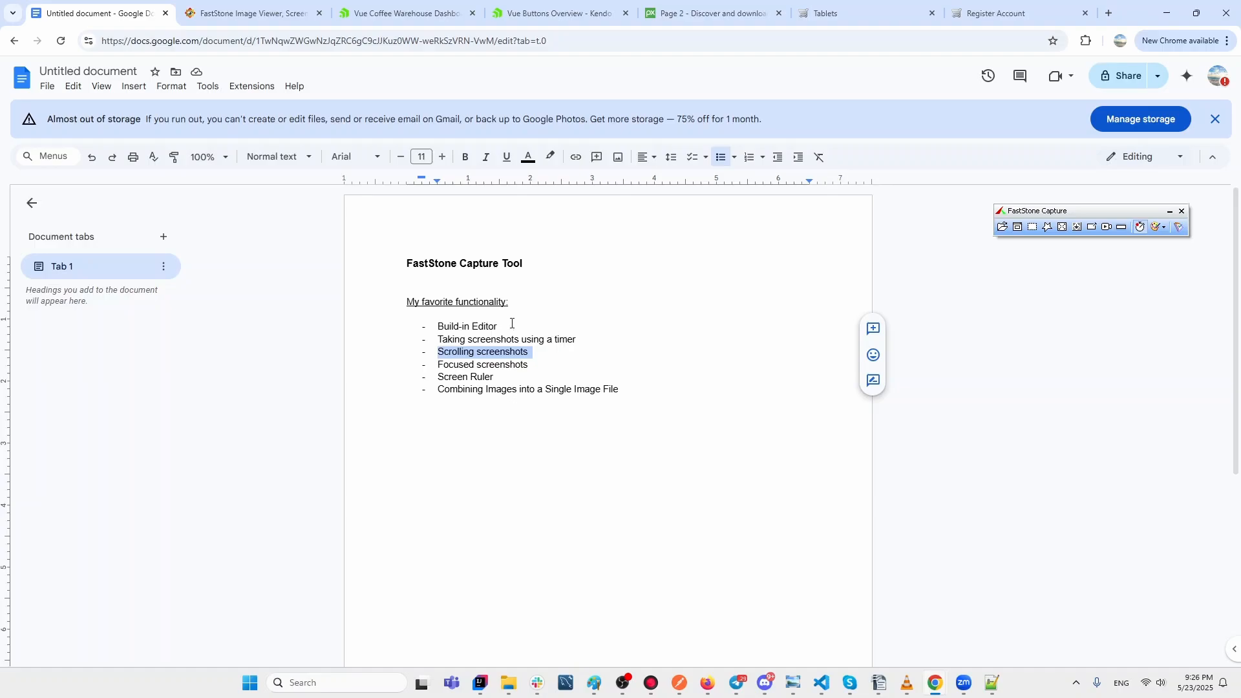
# Cancel a started scrolling-window capture and switch to the Coffee Warehouse Dashboard tab.
pyautogui.click(1077, 228)
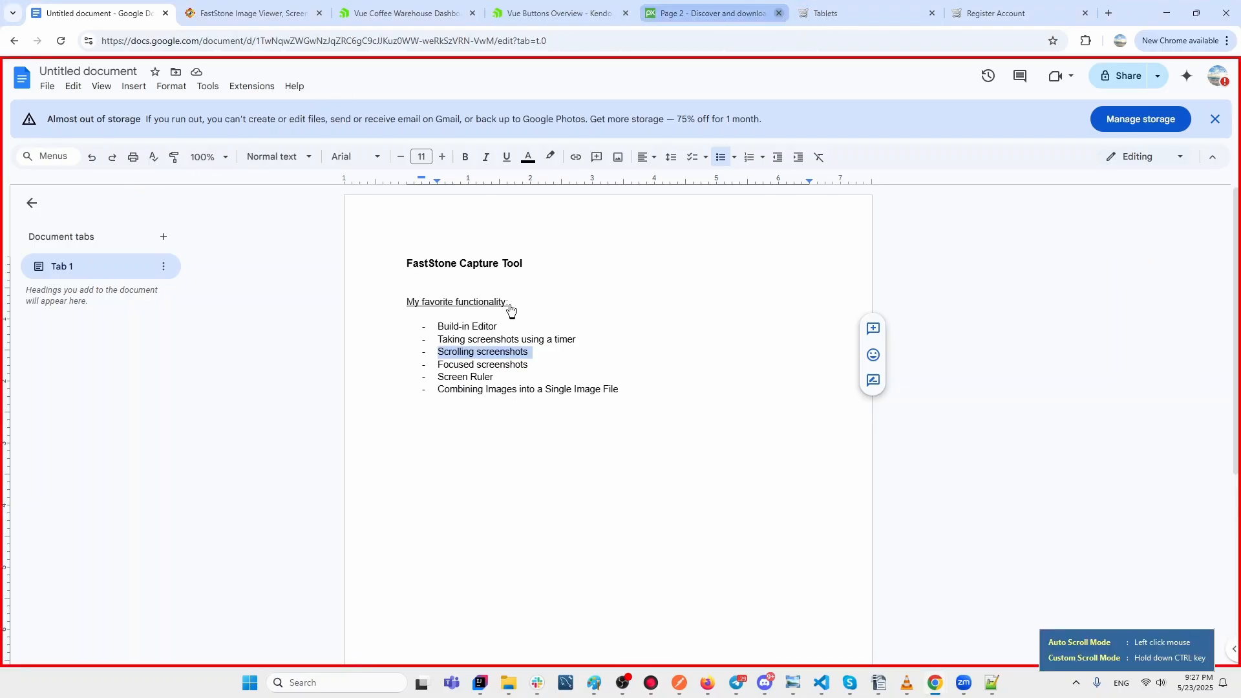
pyautogui.press('Escape')
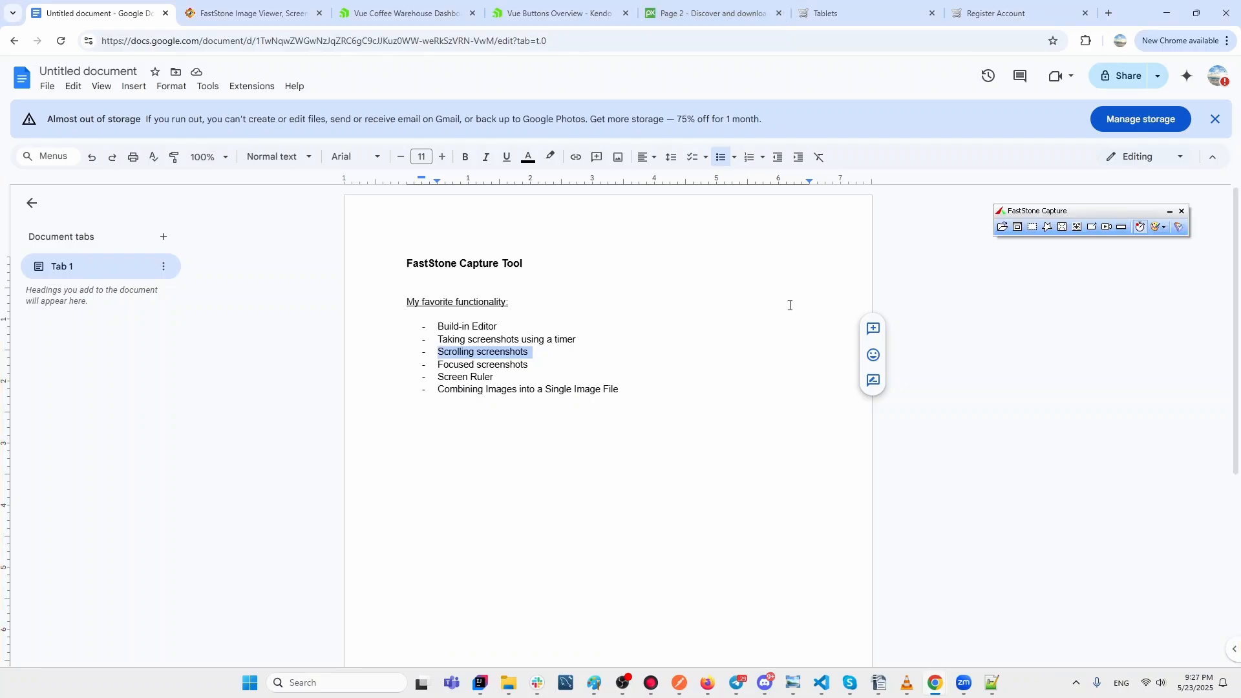
pyautogui.click(402, 15)
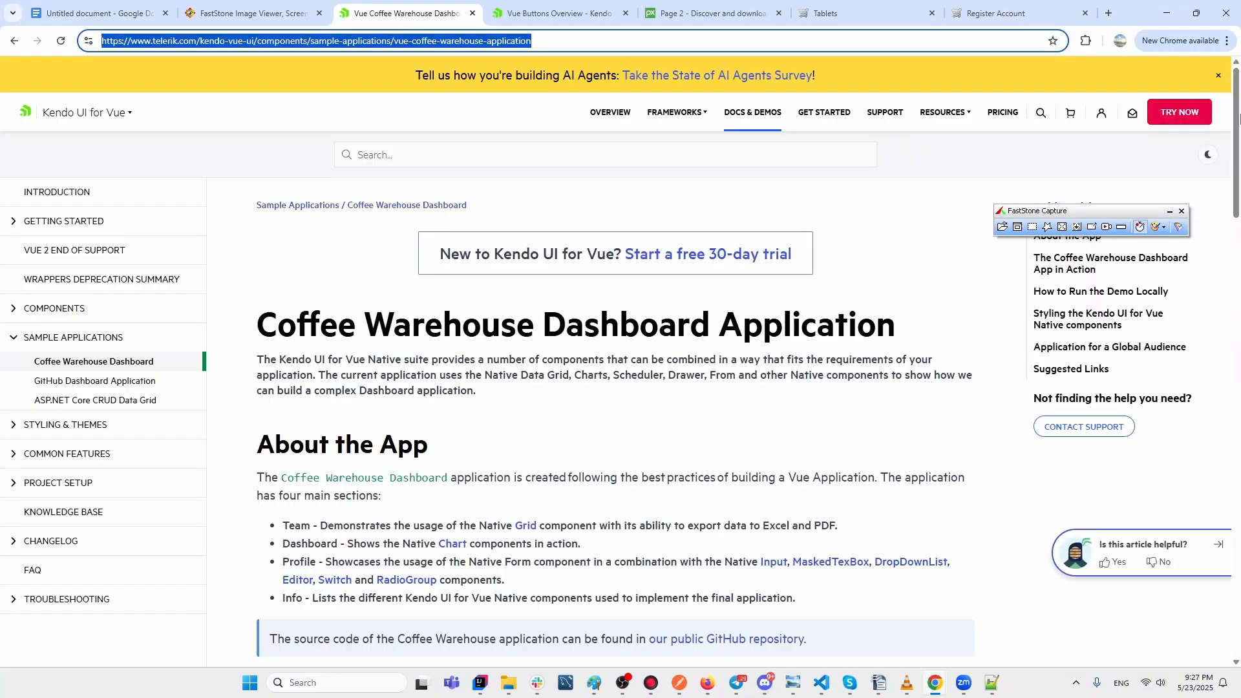
# Turn off the capture delay and capture the Coffee Warehouse page as a 1906 x 3706 scrolling image.
pyautogui.moveTo(1239, 118)
pyautogui.mouseDown()
pyautogui.moveTo(1239, 582)
pyautogui.moveTo(1240, 95)
pyautogui.mouseUp()
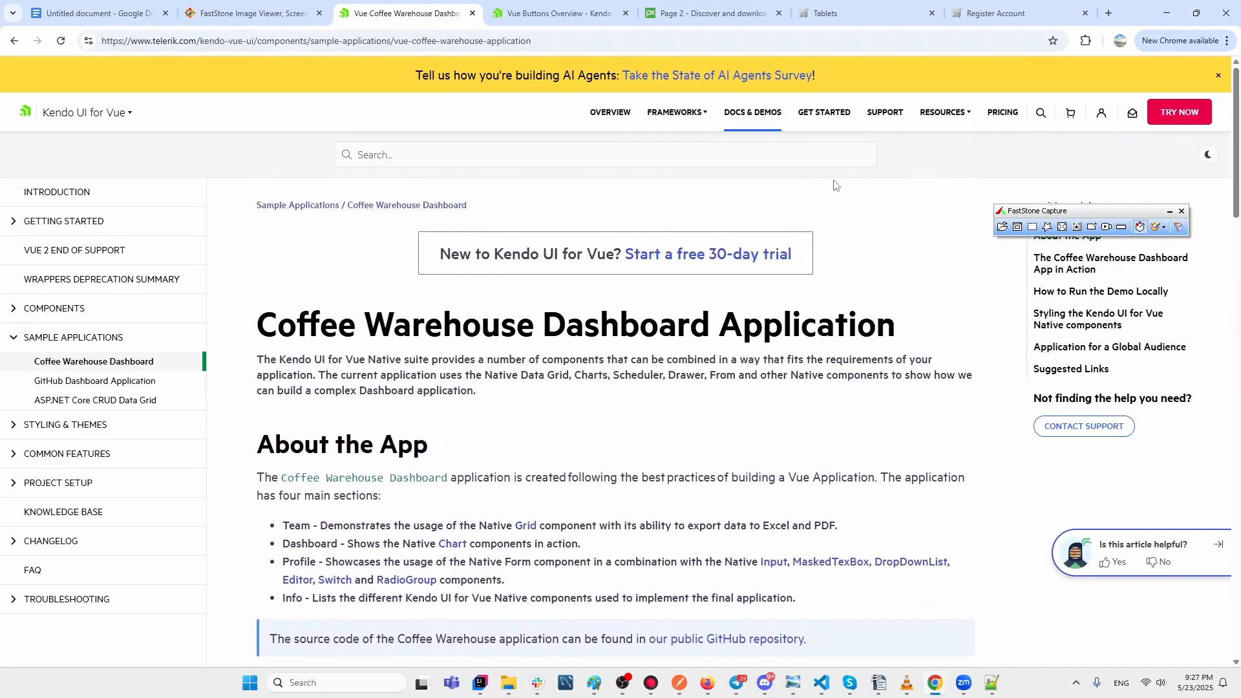
pyautogui.click(1141, 228)
pyautogui.click(1158, 245)
pyautogui.click(1076, 227)
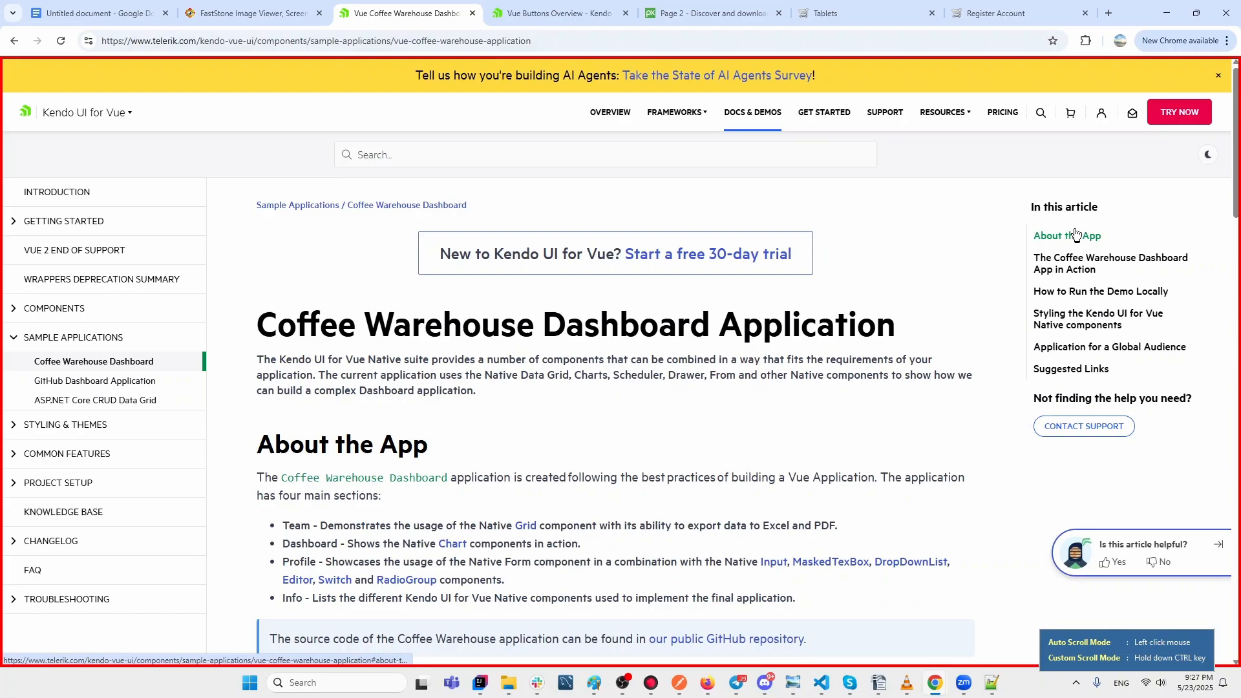
pyautogui.click(1076, 234)
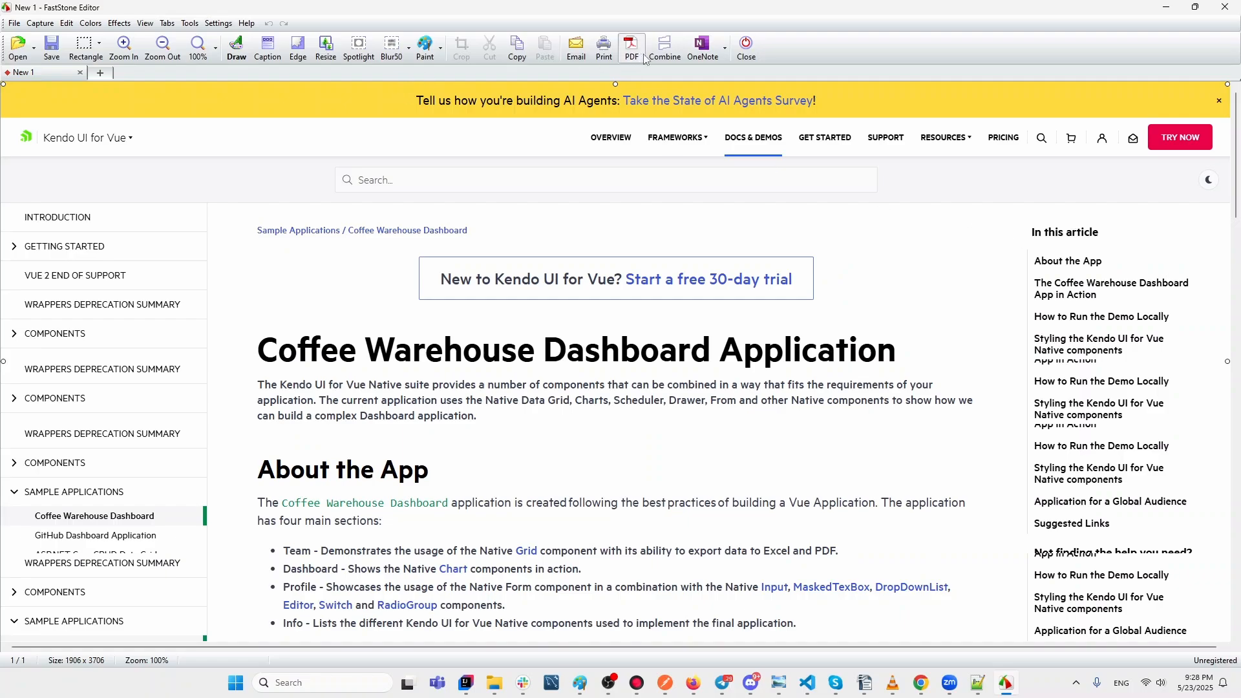
pyautogui.click(427, 50)
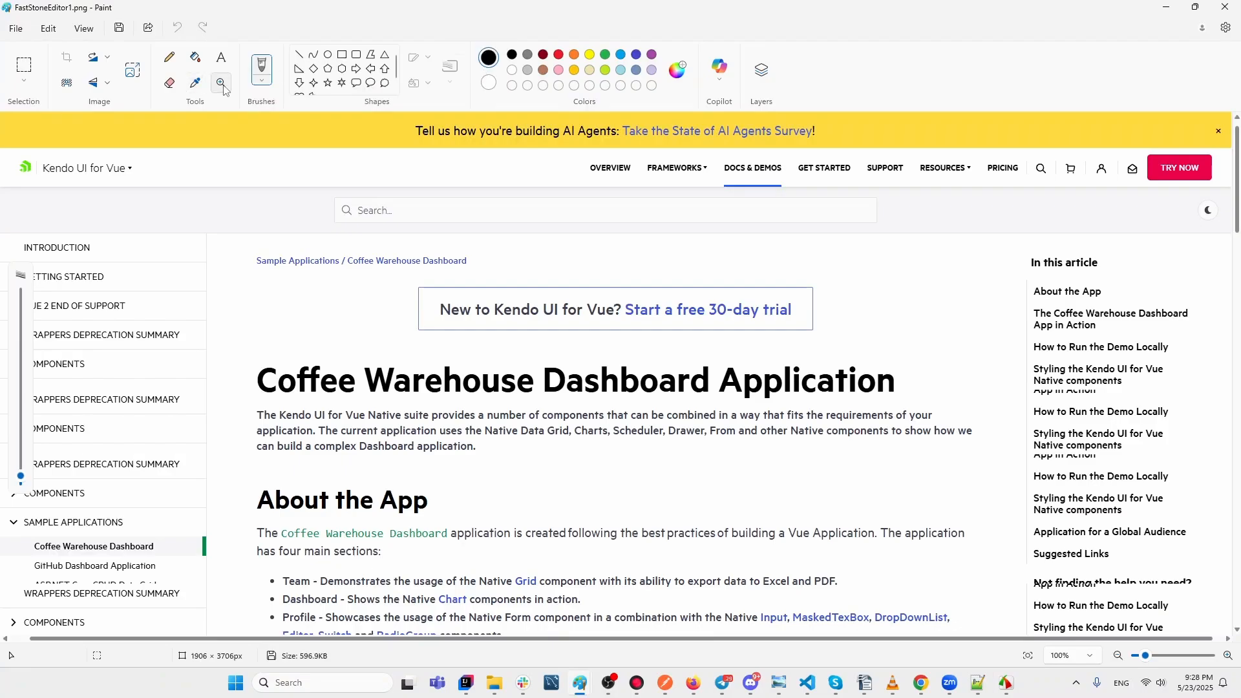
pyautogui.scroll(-15, 921, 223)
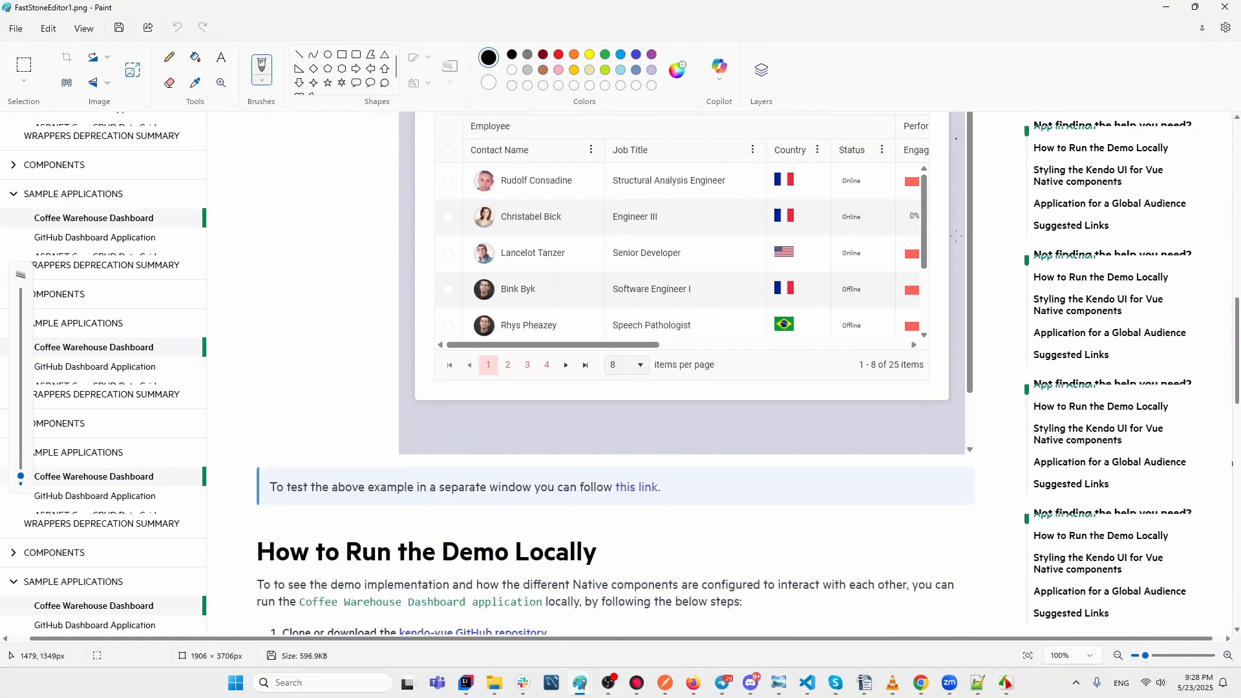
pyautogui.scroll(15, 957, 237)
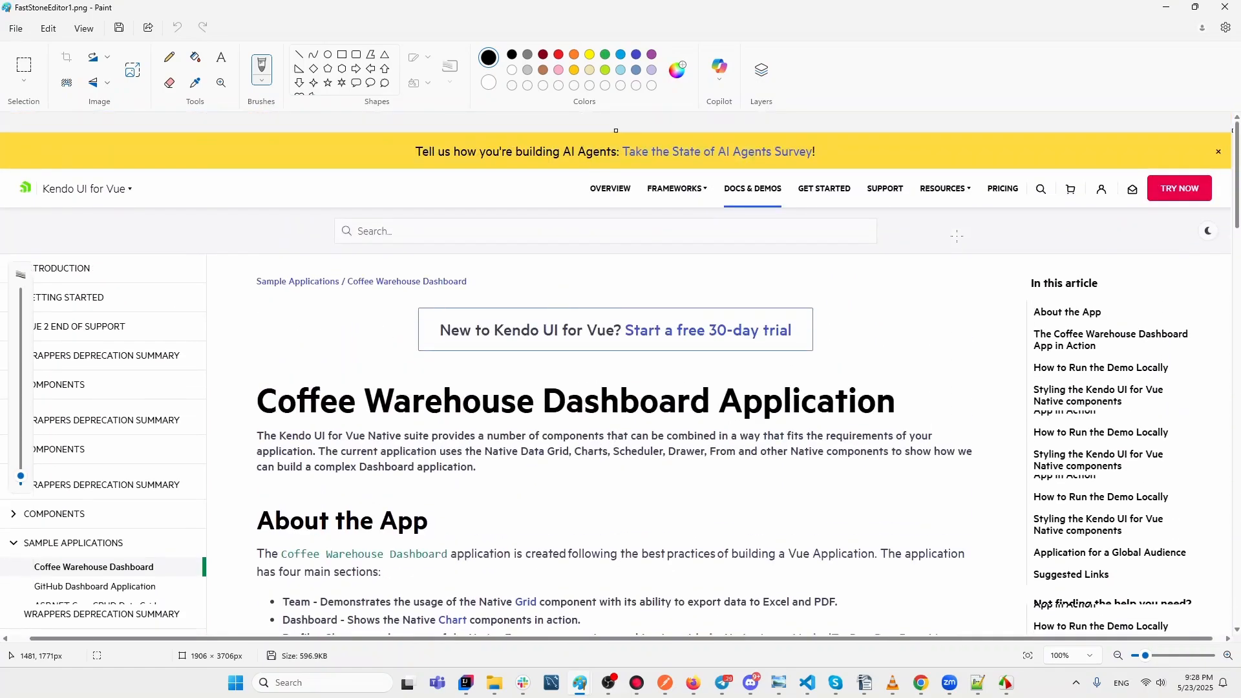
pyautogui.click(1227, 7)
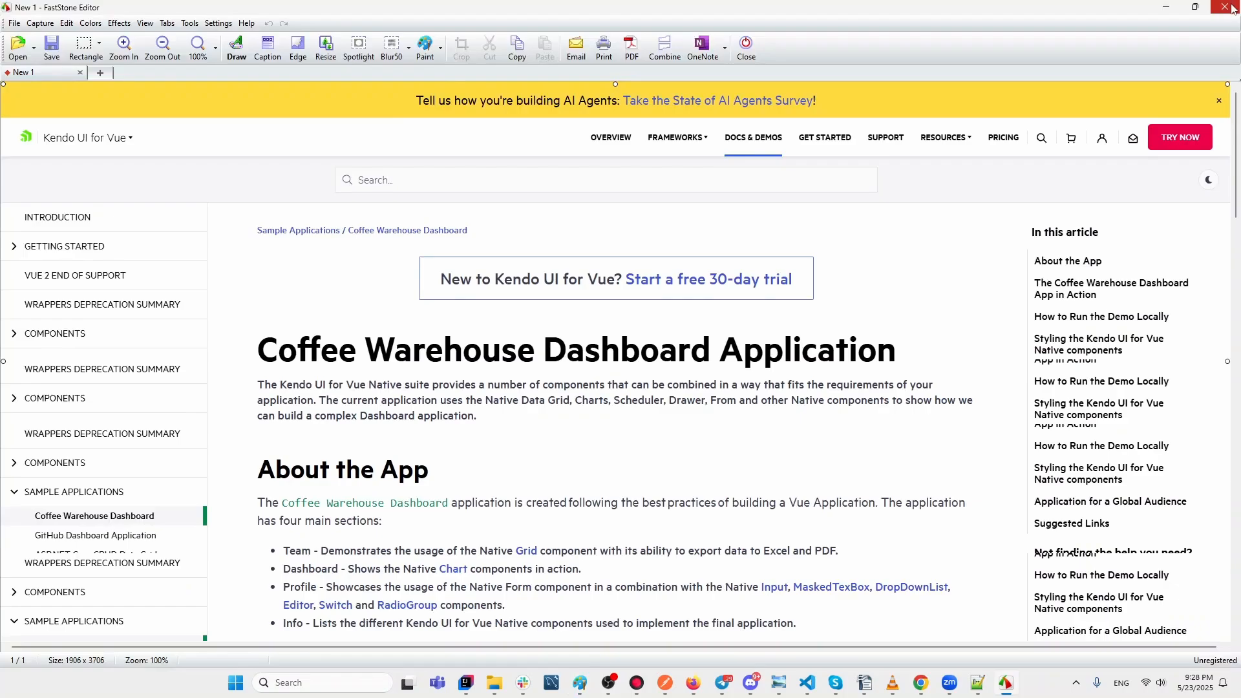
# Close the page capture's editor, minimise Chrome, and open then dismiss the toolbar's Open menu.
pyautogui.click(1229, 9)
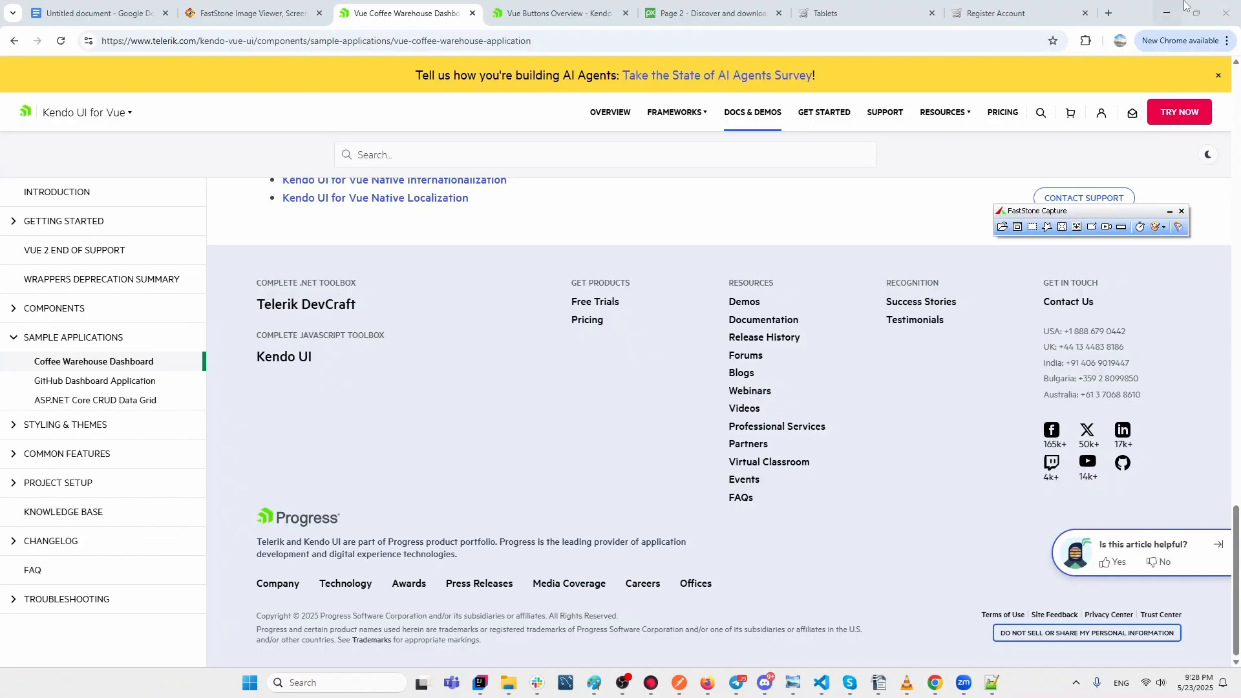
pyautogui.click(1167, 14)
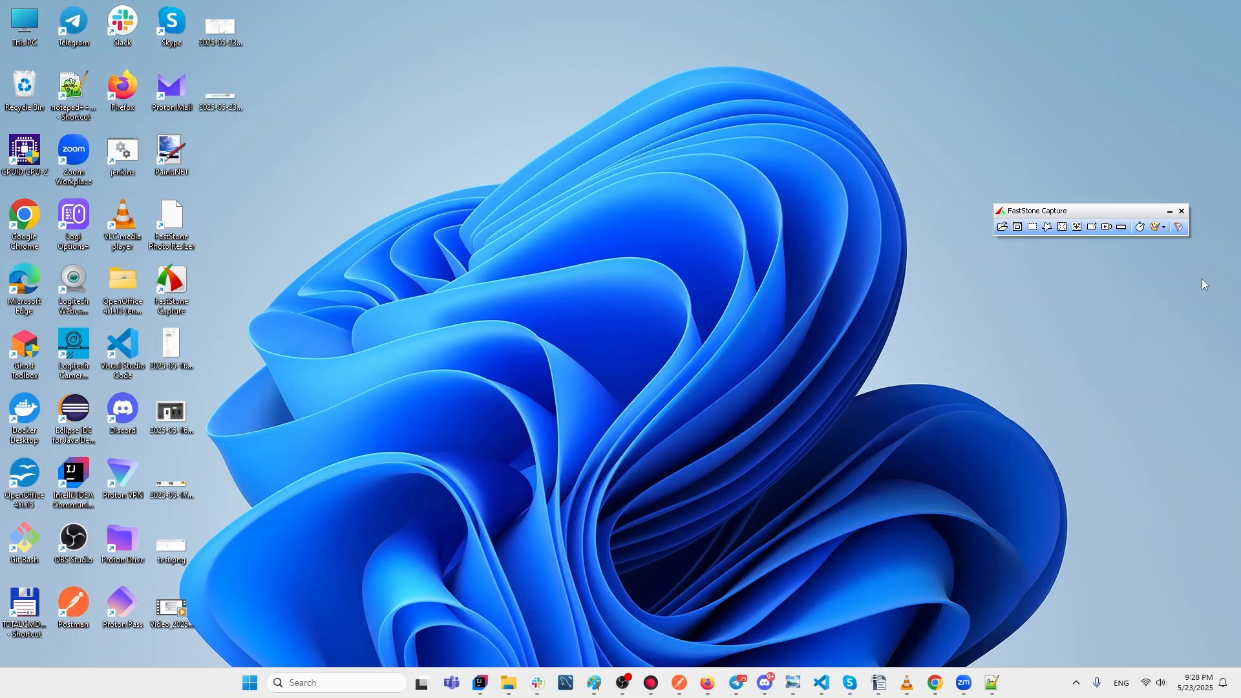
pyautogui.click(1003, 227)
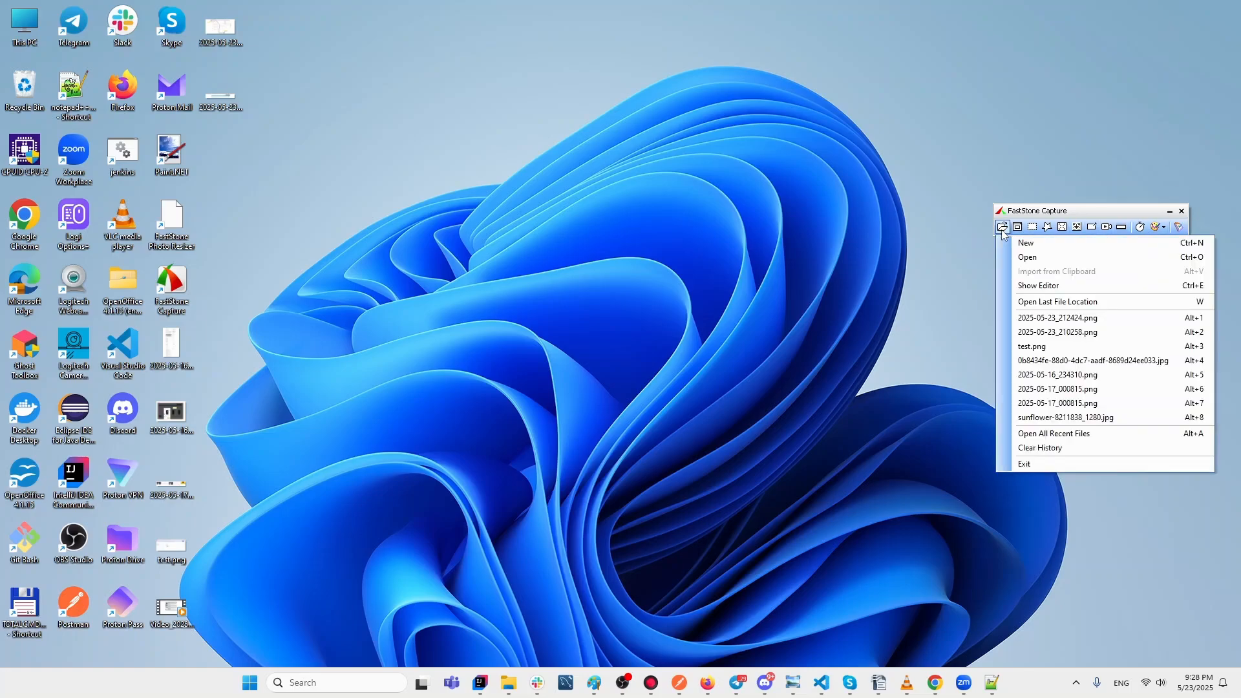
pyautogui.click(937, 256)
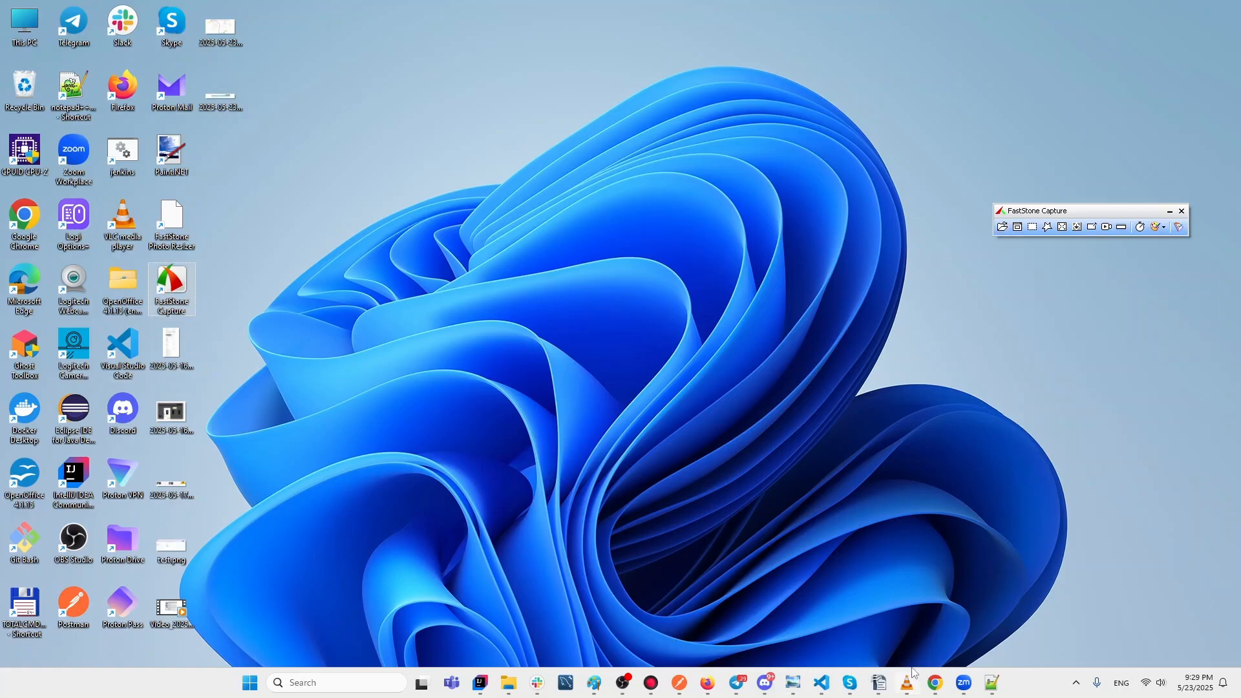
# Restore Chrome, select 'Focused screenshots' in the Docs notes, then return to the Qafox Tablets tab.
pyautogui.moveTo(936, 684)
pyautogui.click(1077, 637)
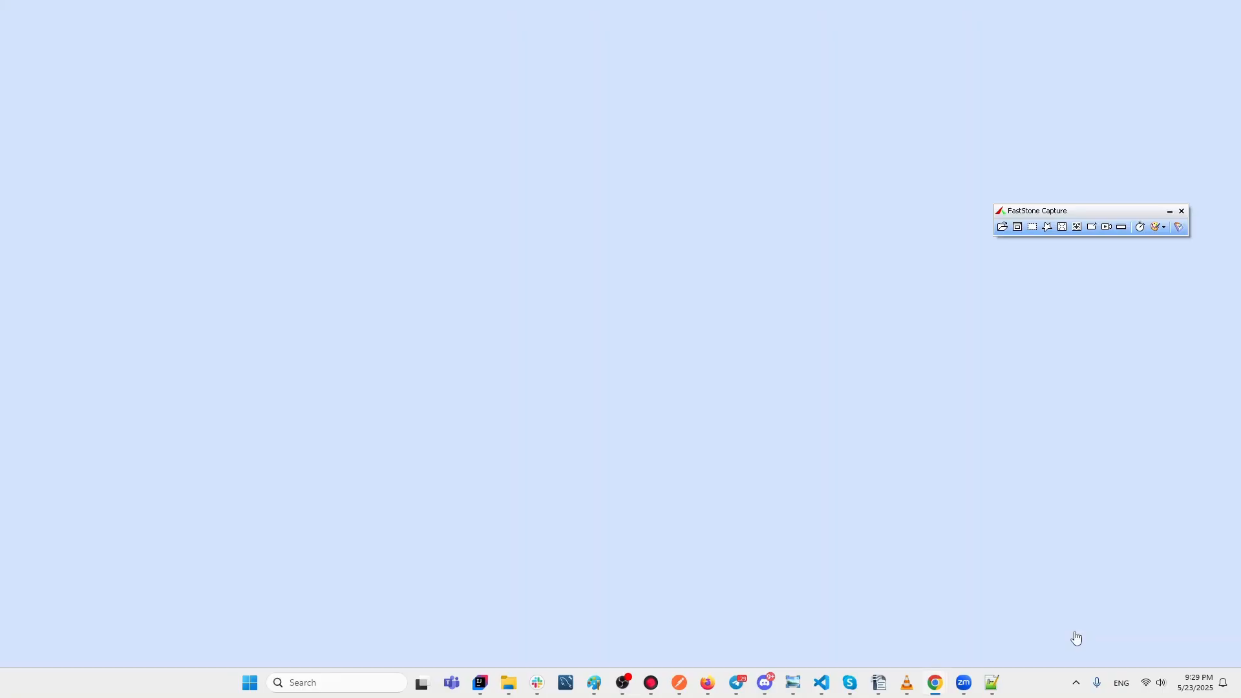
pyautogui.click(131, 12)
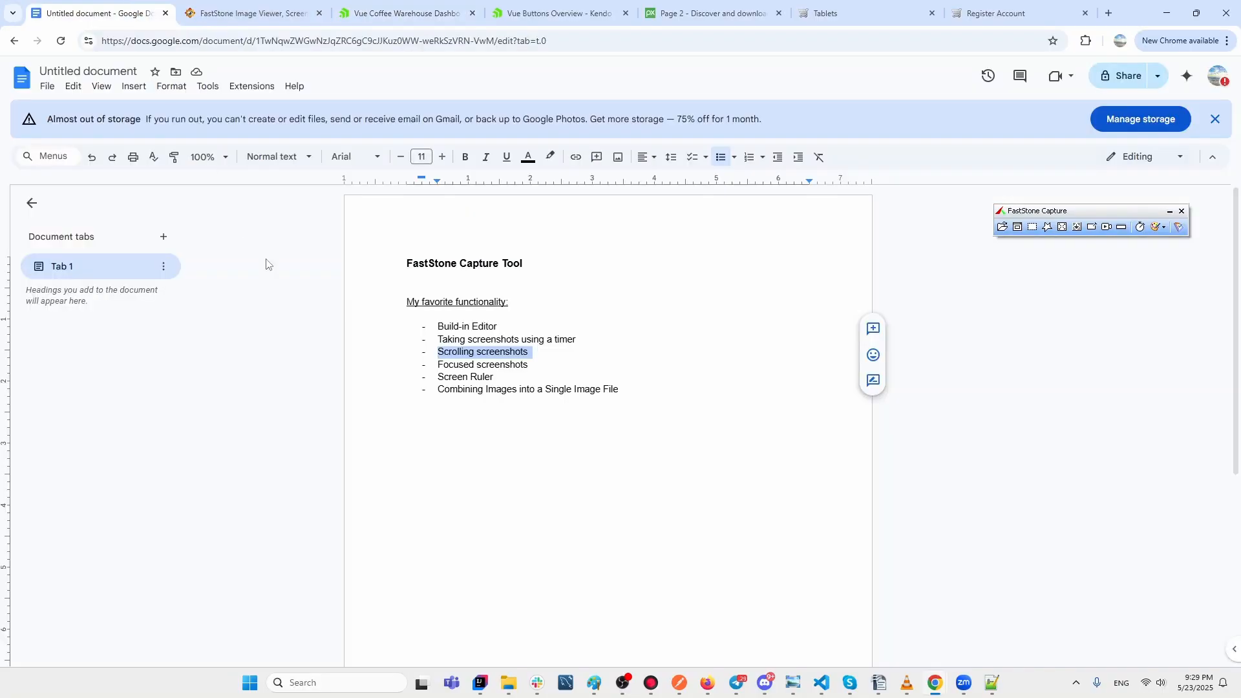
pyautogui.click(544, 364)
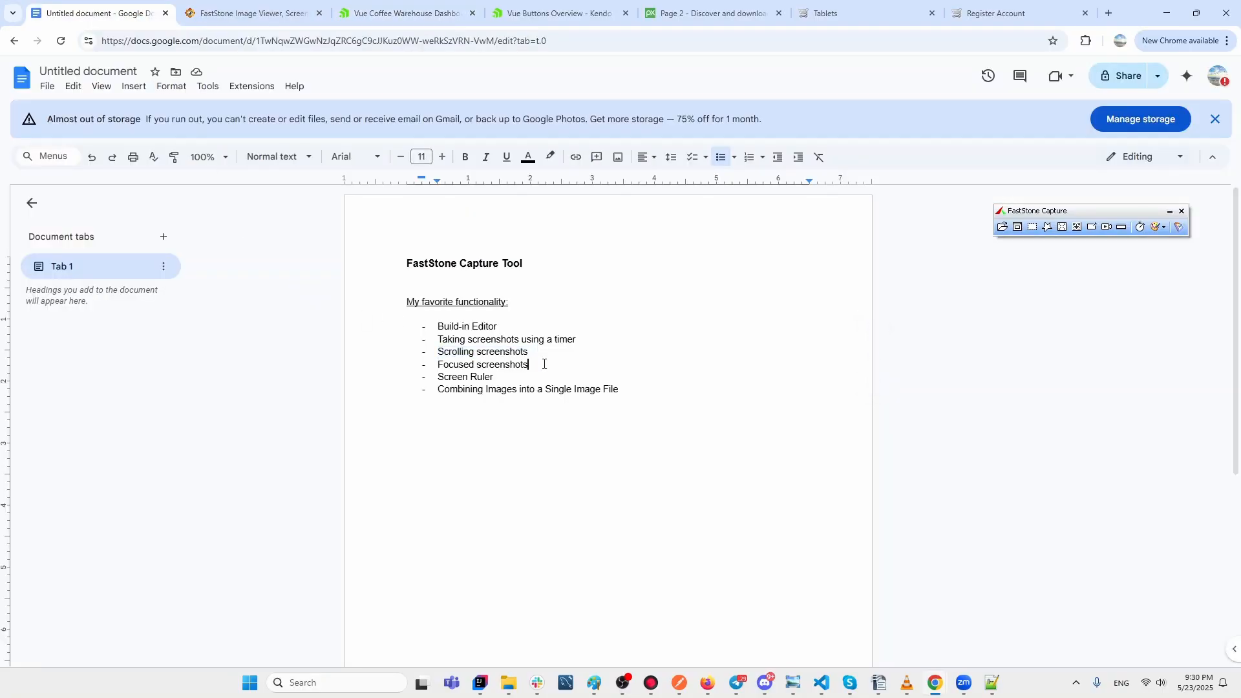
pyautogui.moveTo(536, 364); pyautogui.dragTo(437, 364)
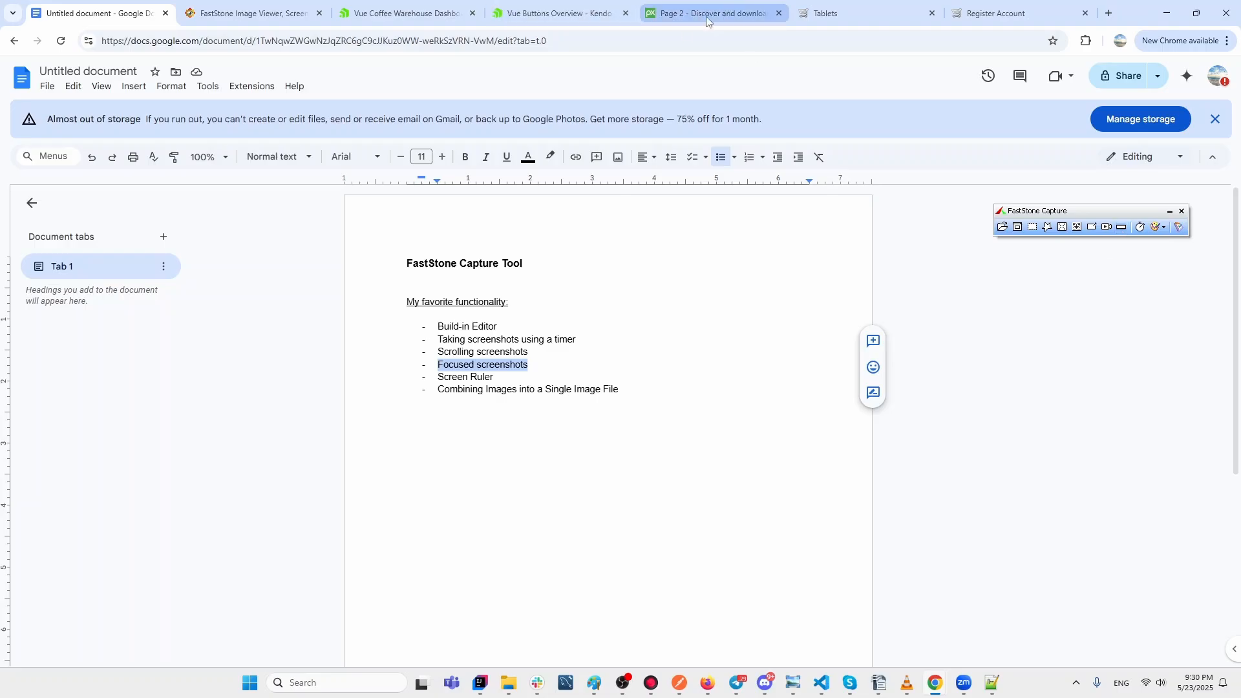
pyautogui.click(874, 11)
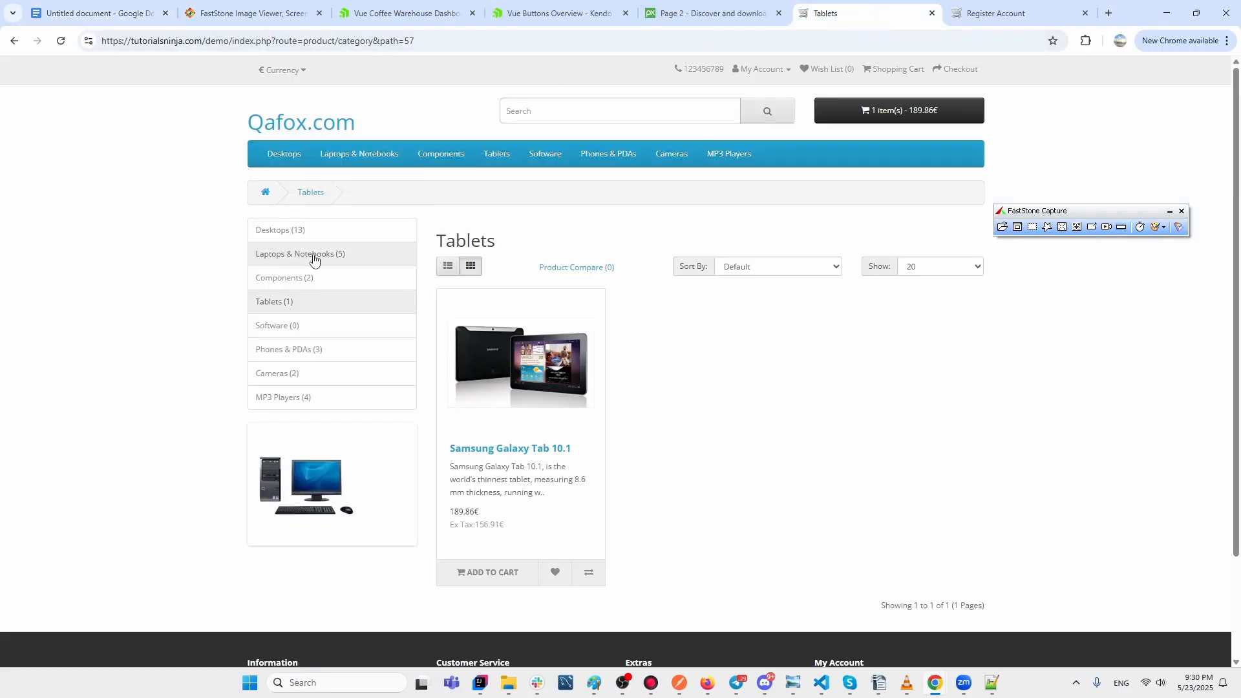
# Open Phones & PDAs and take a 1920 x 945 focused window capture spotlighting the iPhone card.
pyautogui.click(316, 350)
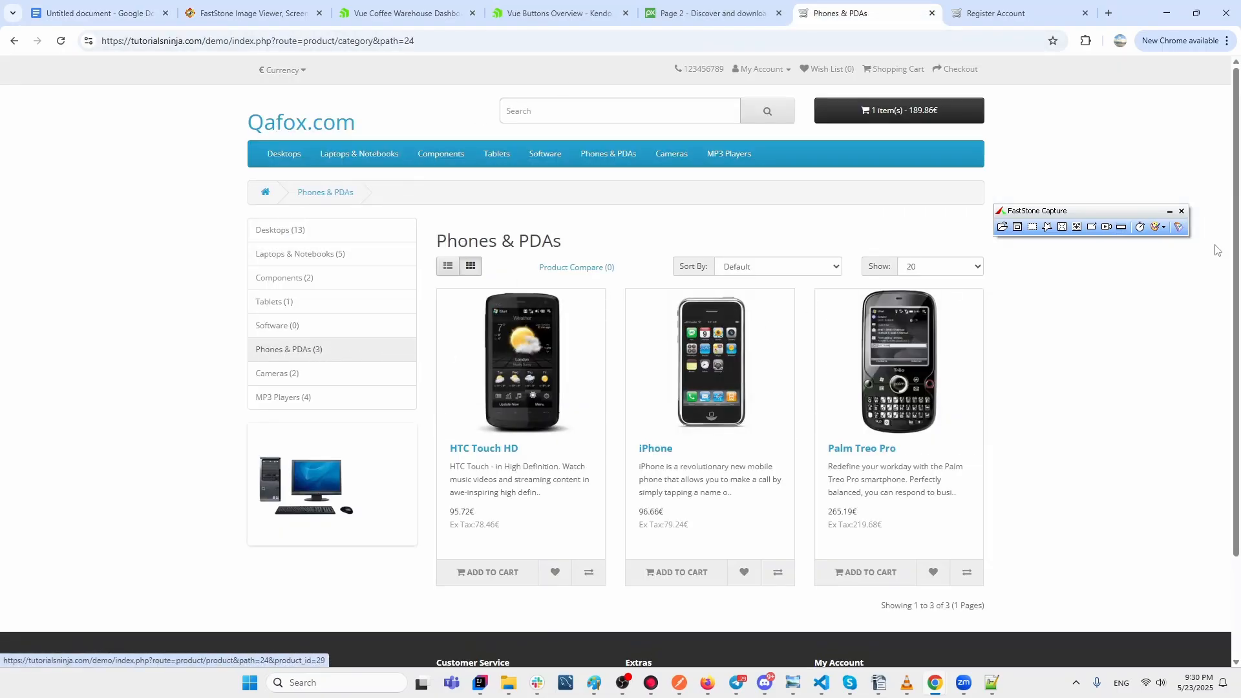
pyautogui.click(1121, 228)
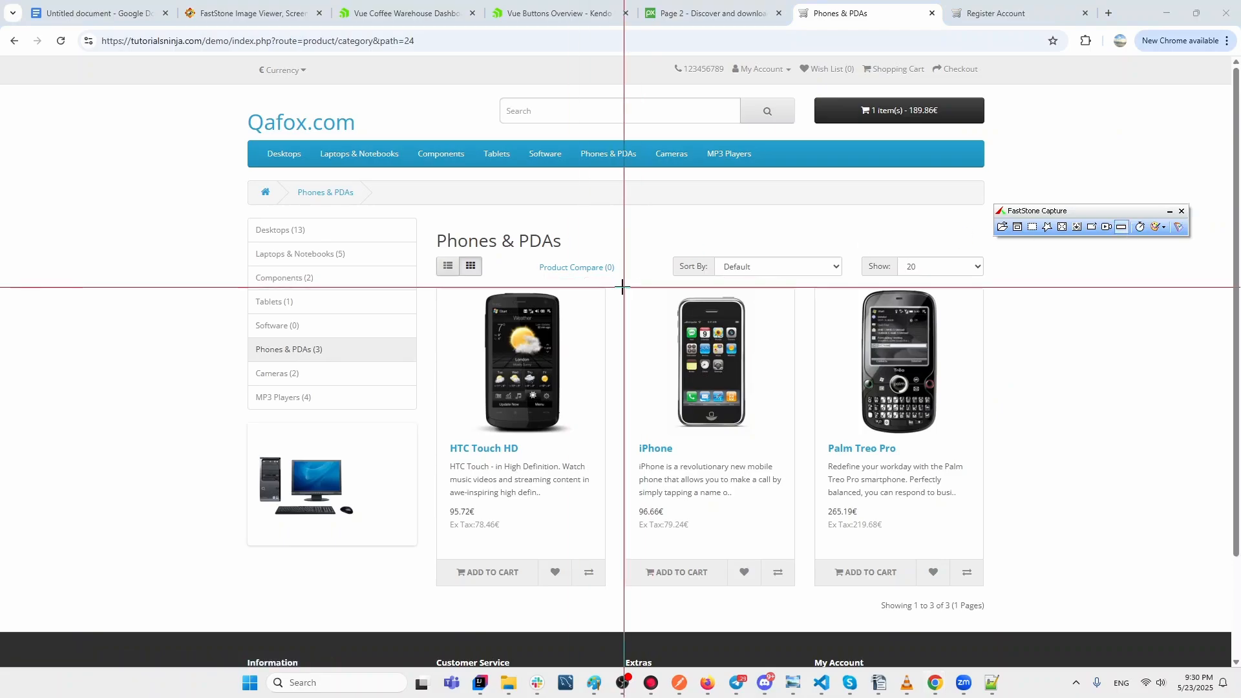
pyautogui.moveTo(625, 287); pyautogui.dragTo(795, 588)
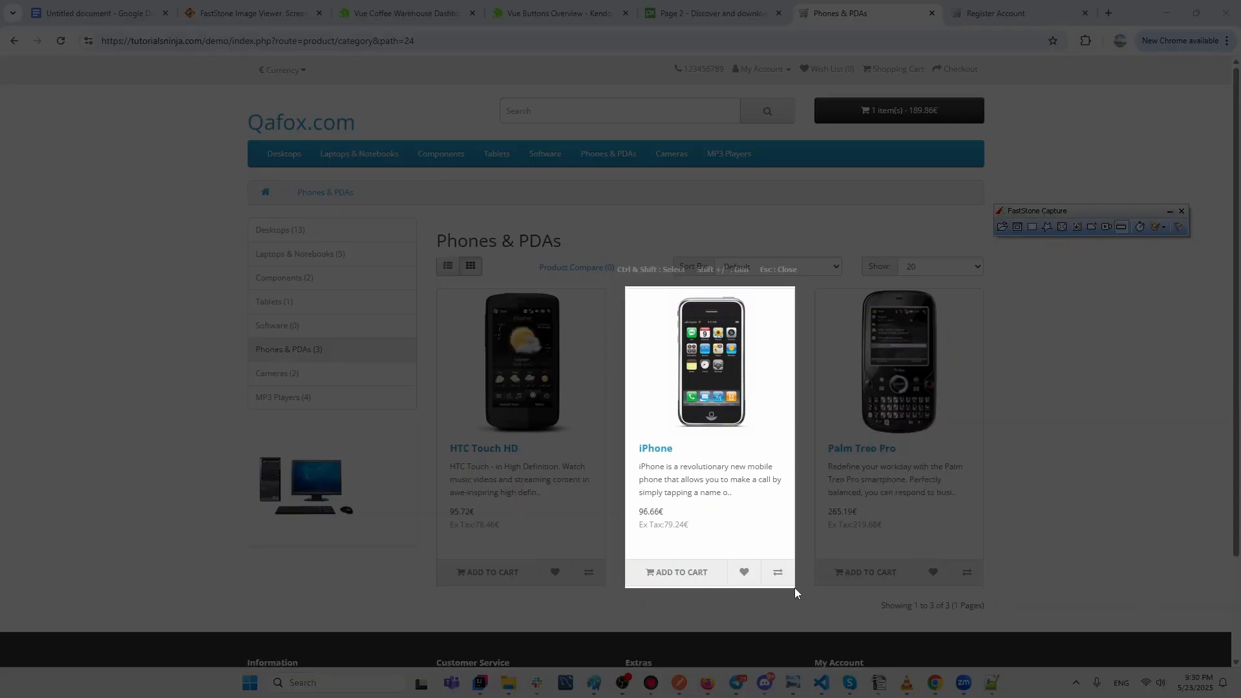
pyautogui.press('shift+Print')
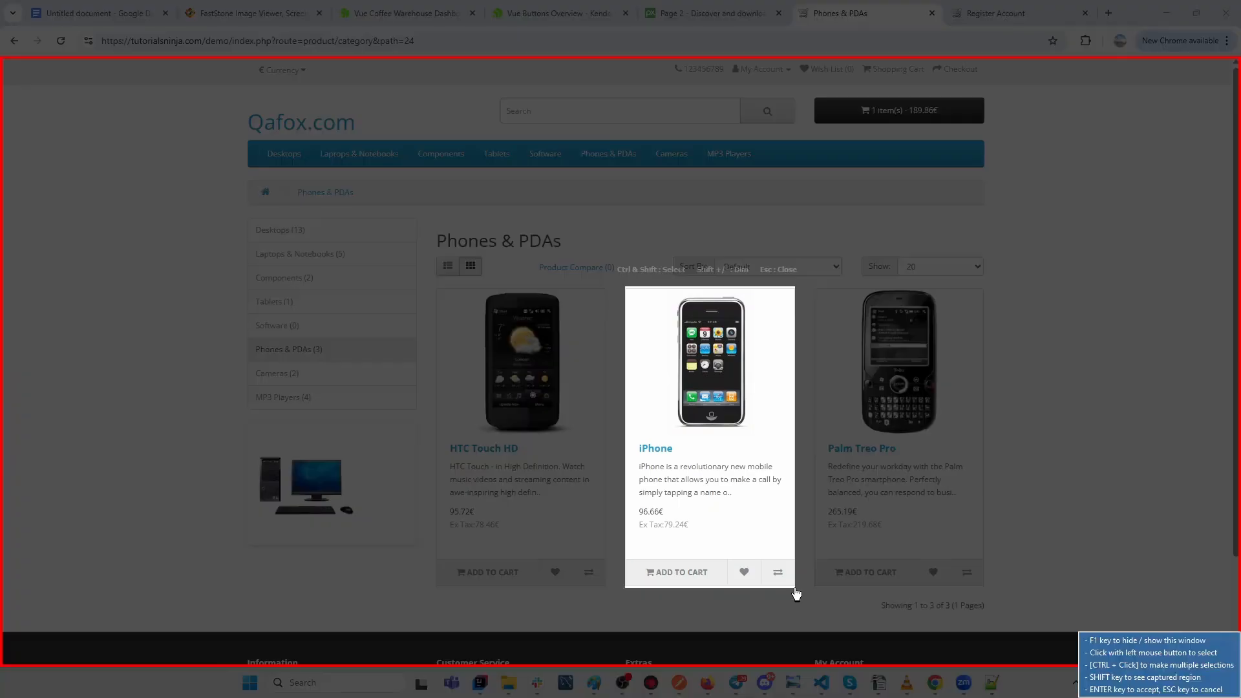
pyautogui.click(351, 235)
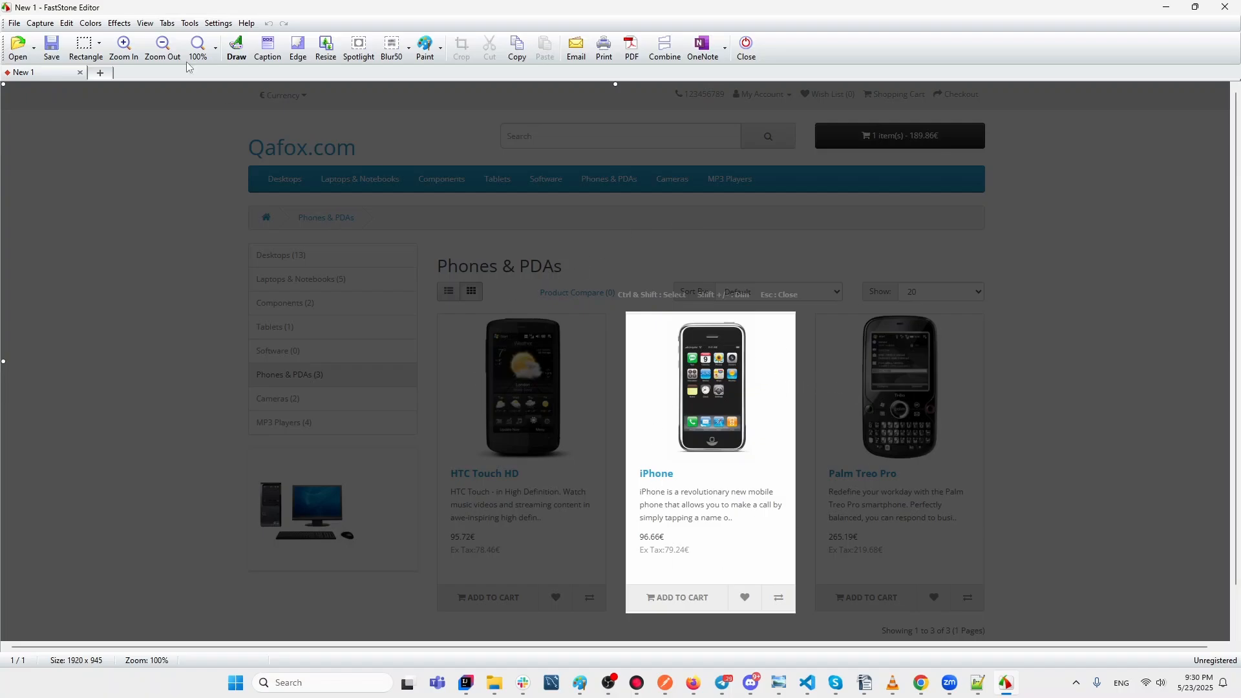
# Minimise the Editor and highlight 'Screen Ruler' in the Google Docs feature notes.
pyautogui.click(1167, 8)
pyautogui.click(97, 13)
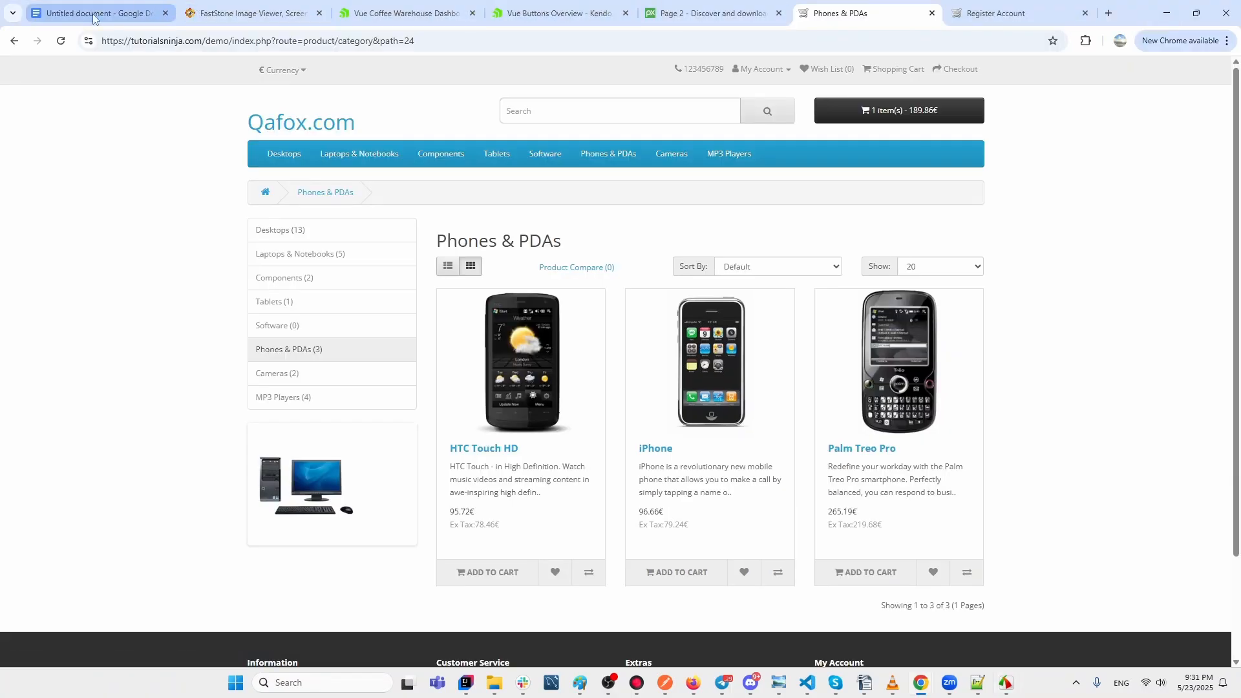
pyautogui.moveTo(498, 377); pyautogui.dragTo(437, 382)
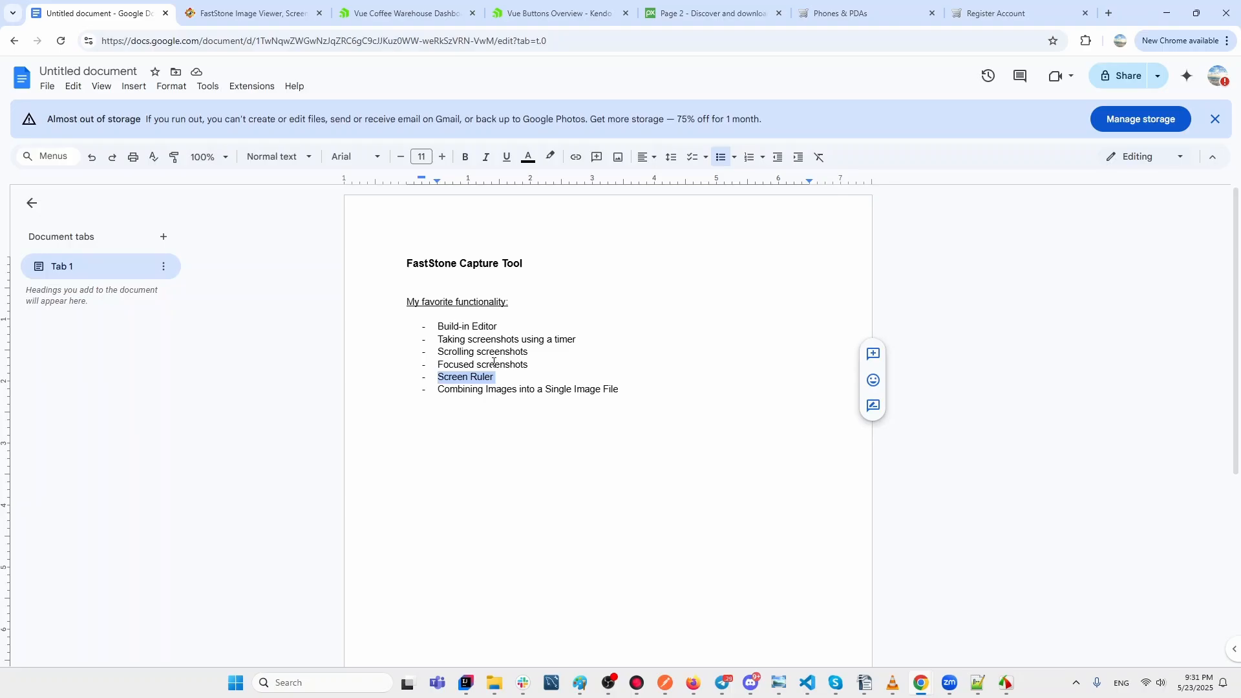
# Close the FastStone Editor holding the iPhone capture and show the toolbar's extra tools list.
pyautogui.click(1016, 690)
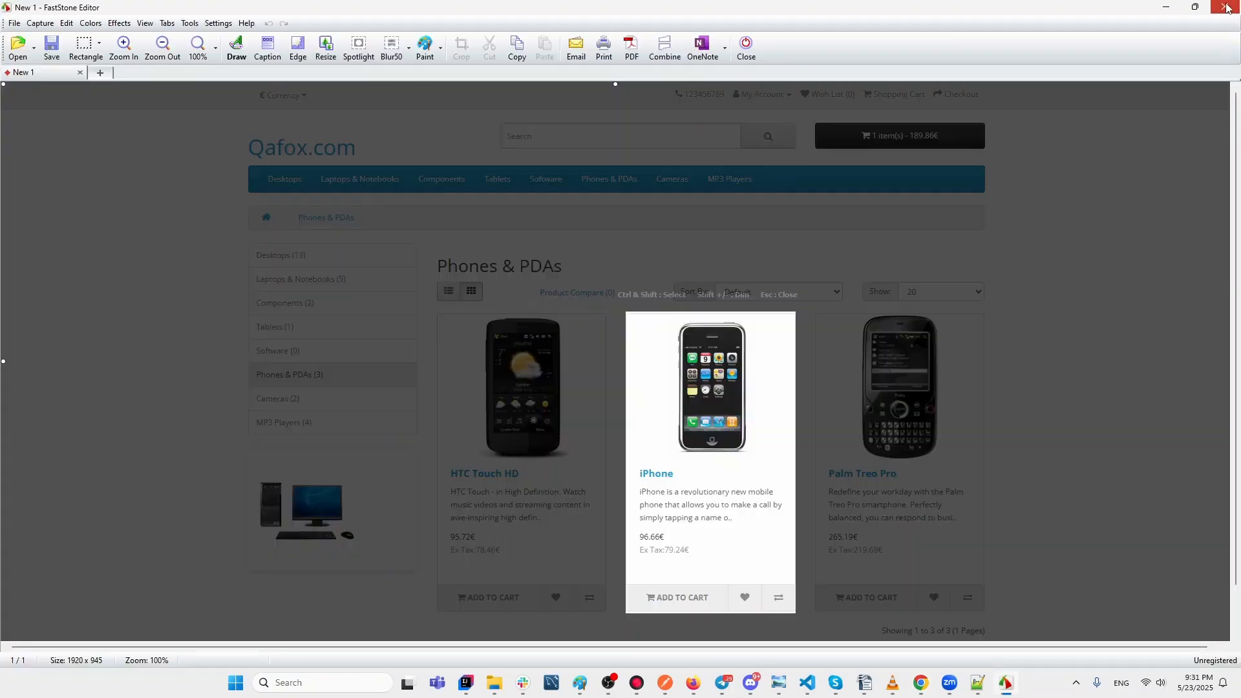
pyautogui.click(1226, 7)
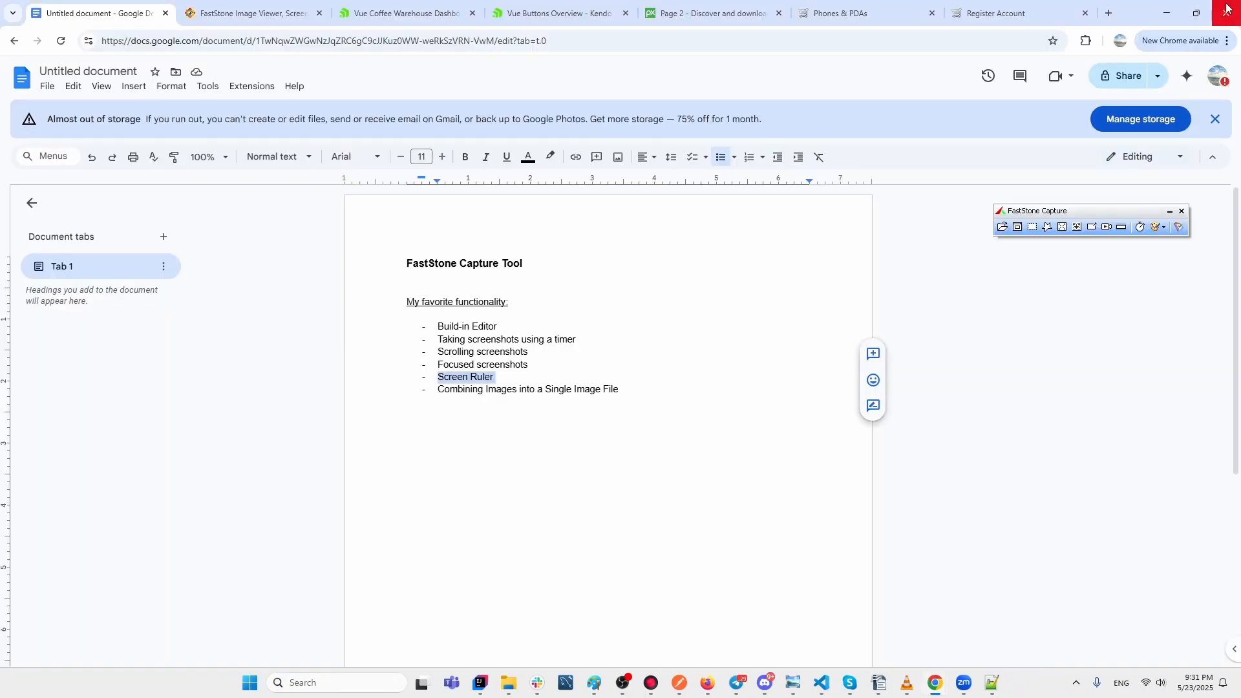
pyautogui.click(1178, 227)
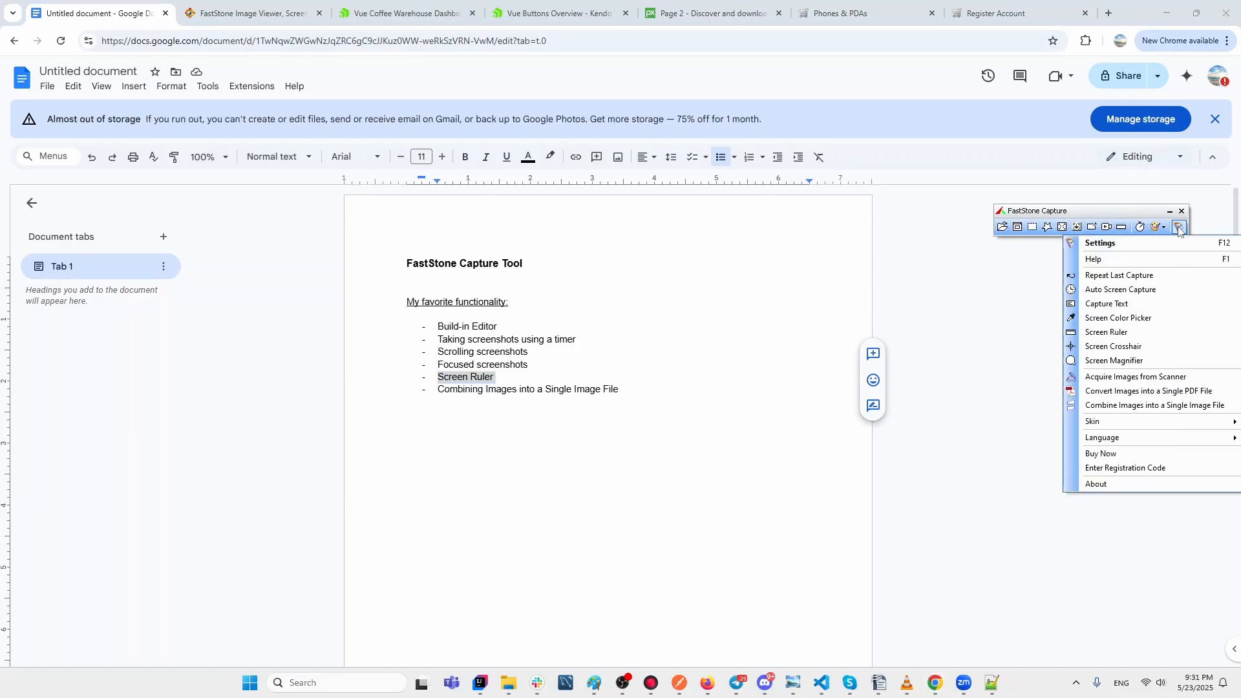
# Place the Screen Ruler over the Kendo Vue ButtonGroup row and measure Option A at 71 px.
pyautogui.click(1113, 333)
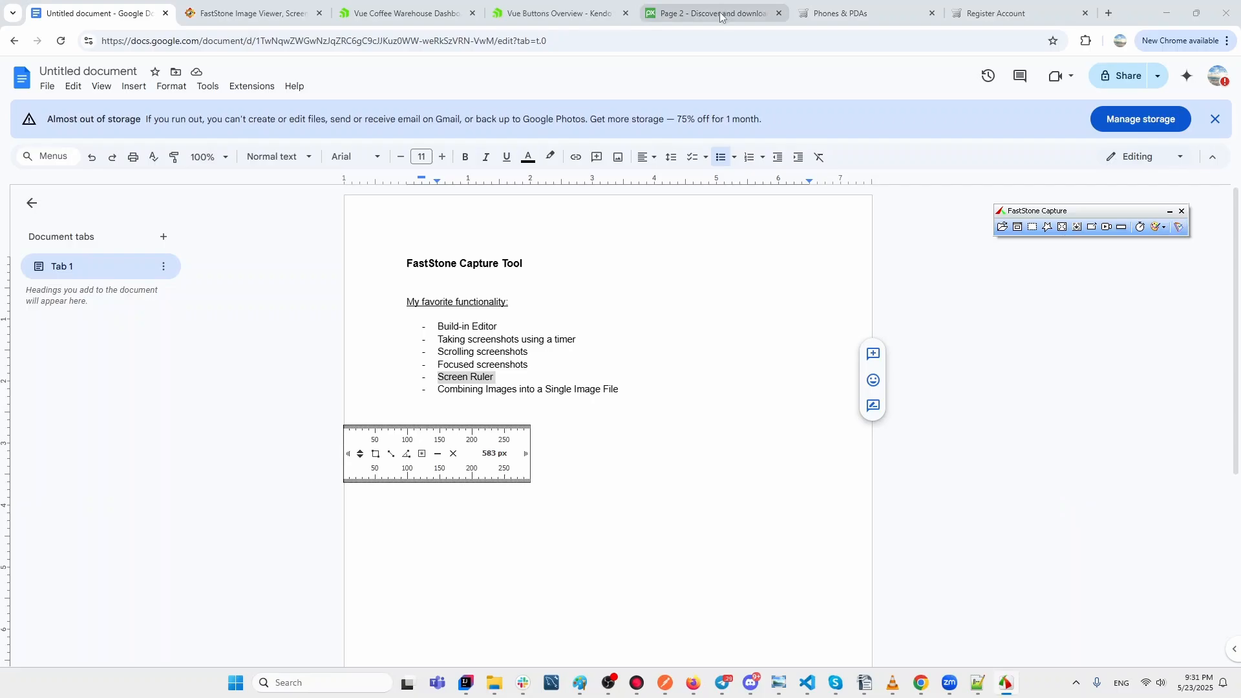
pyautogui.click(577, 14)
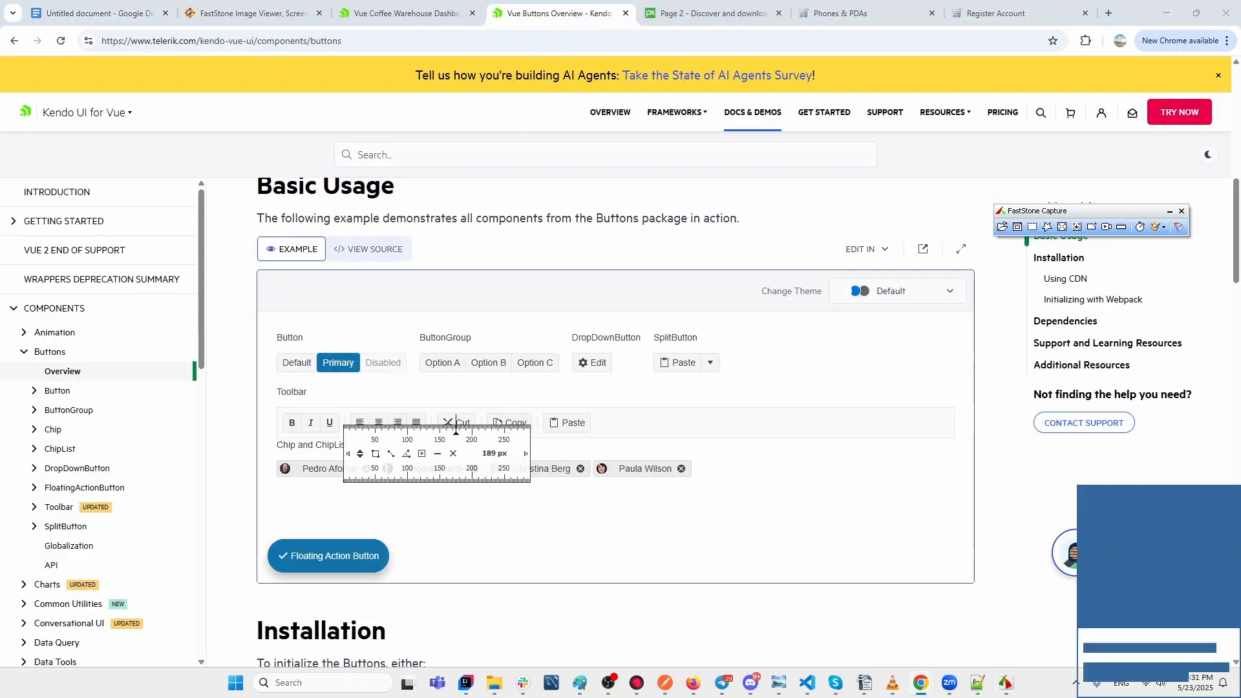
pyautogui.moveTo(456, 428); pyautogui.dragTo(523, 388)
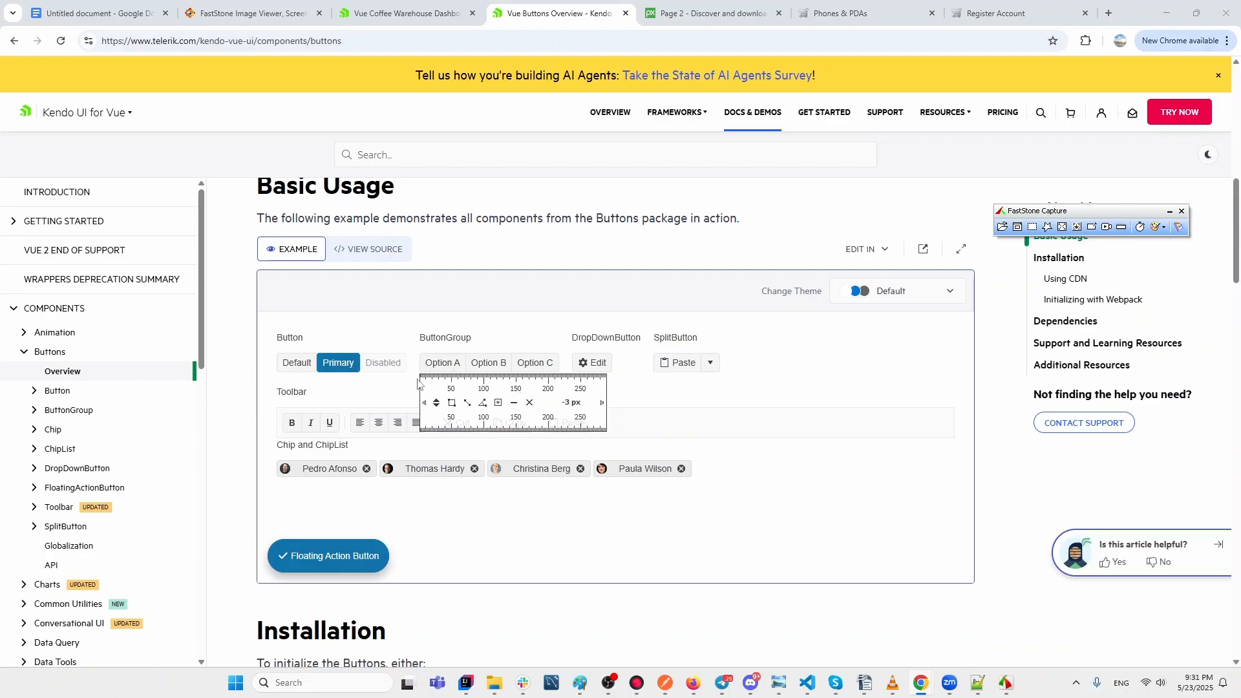
pyautogui.moveTo(422, 375); pyautogui.dragTo(465, 375)
# Turn the ruler vertical beside the buttons, measure a 28 px span, then switch to Pixabay.
pyautogui.click(437, 405)
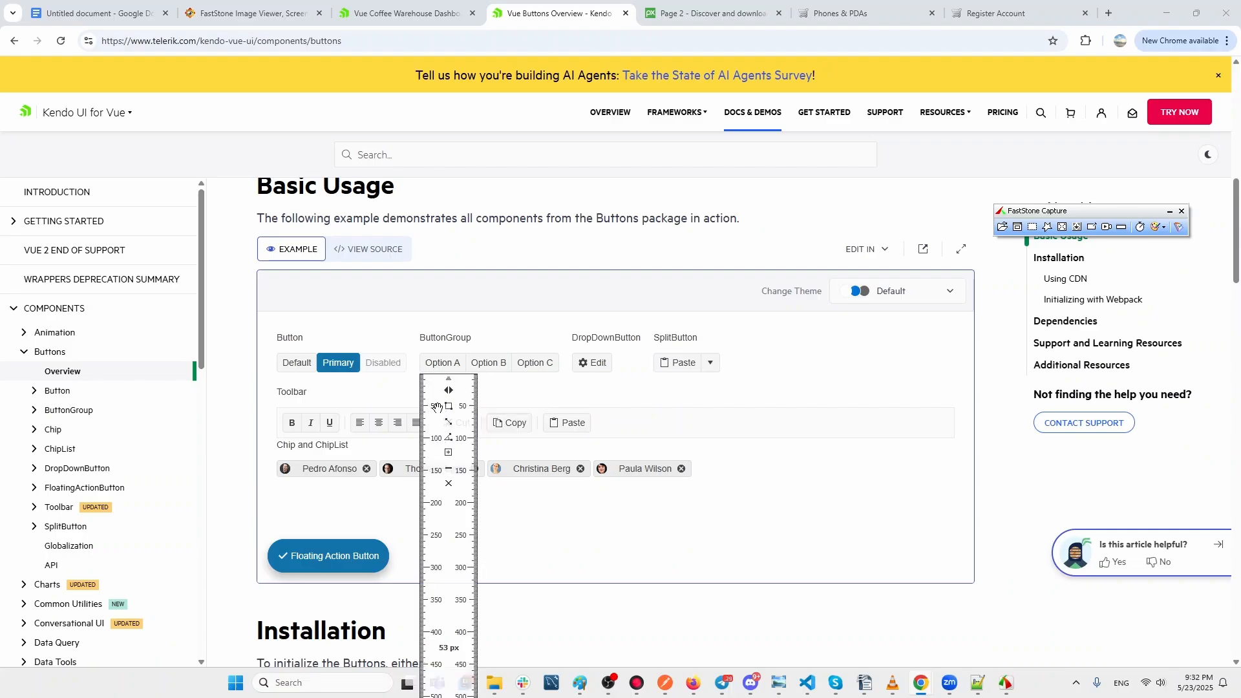
pyautogui.moveTo(437, 408); pyautogui.dragTo(385, 395)
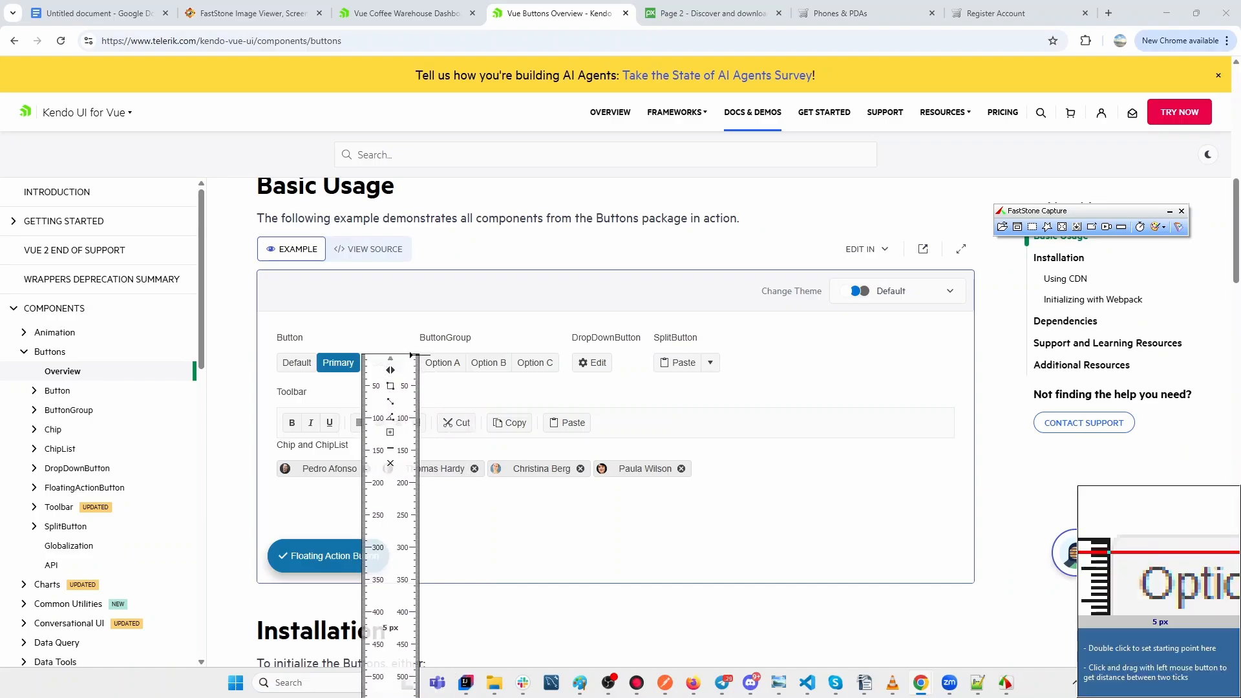
pyautogui.moveTo(411, 355); pyautogui.dragTo(412, 372)
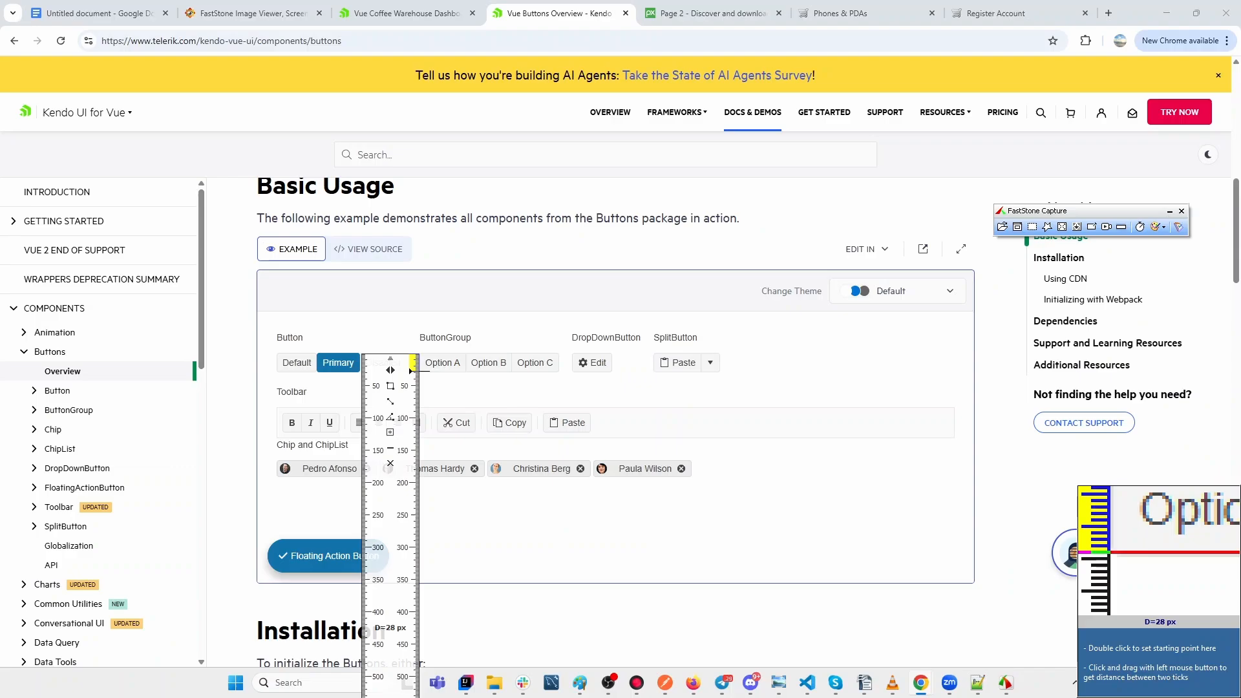
pyautogui.click(693, 14)
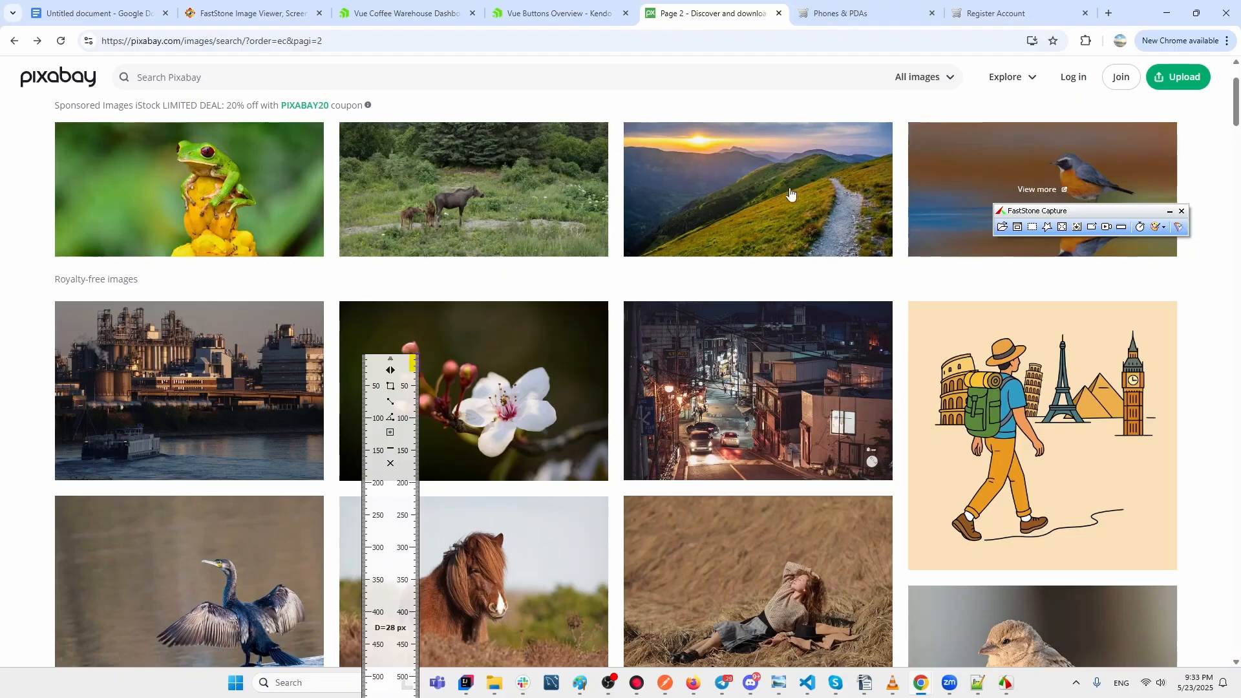
# Download purple-leaf-plum-9568184_640.jpg at 640×427 from Pixabay and open it in Photo Viewer.
pyautogui.click(542, 433)
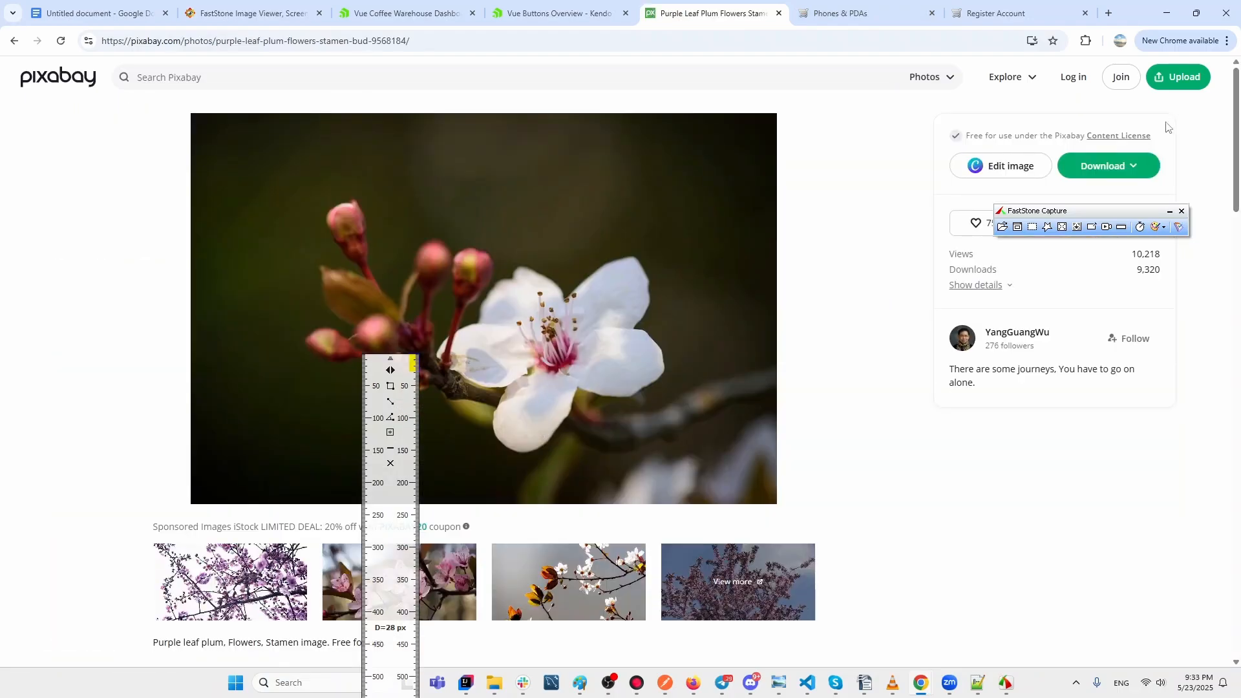
pyautogui.click(1085, 171)
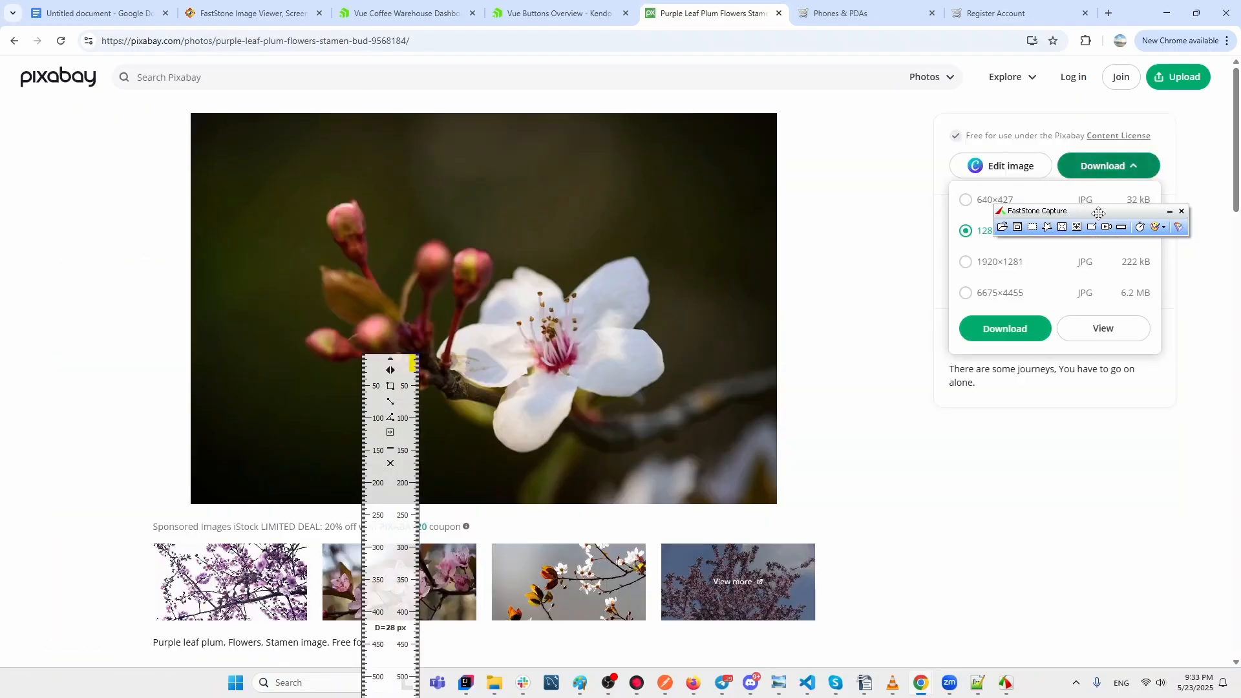
pyautogui.moveTo(1092, 212); pyautogui.dragTo(1048, 475)
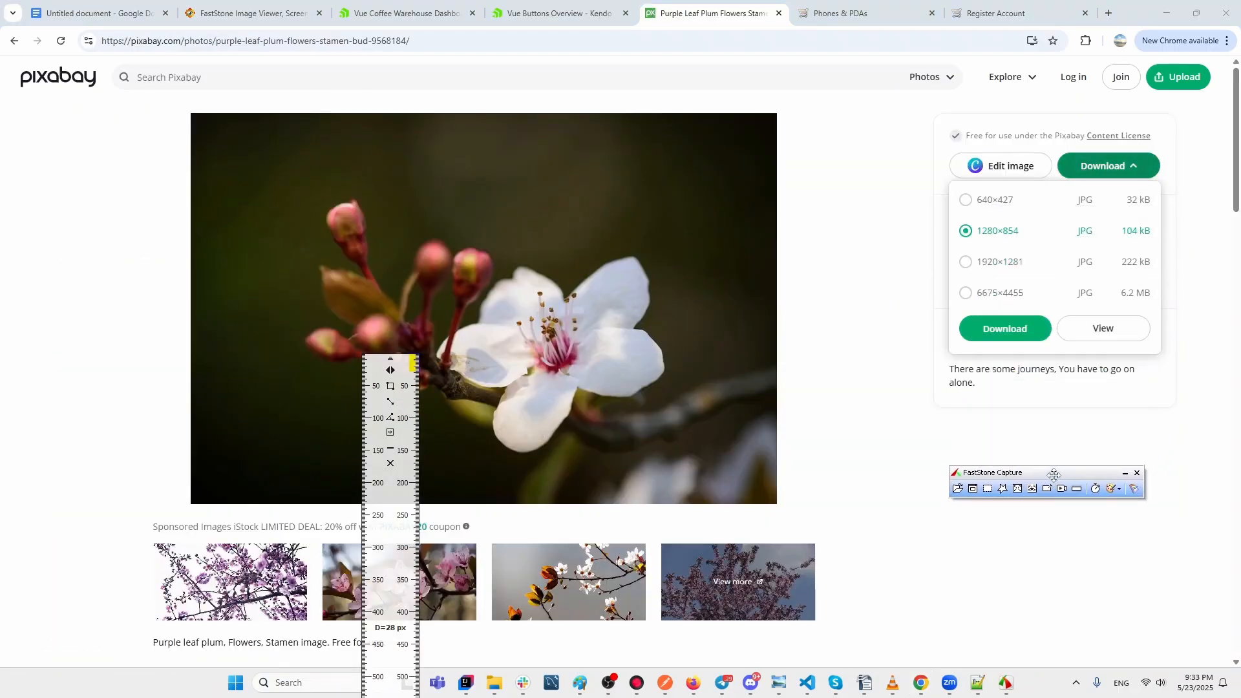
pyautogui.click(1013, 201)
pyautogui.click(992, 329)
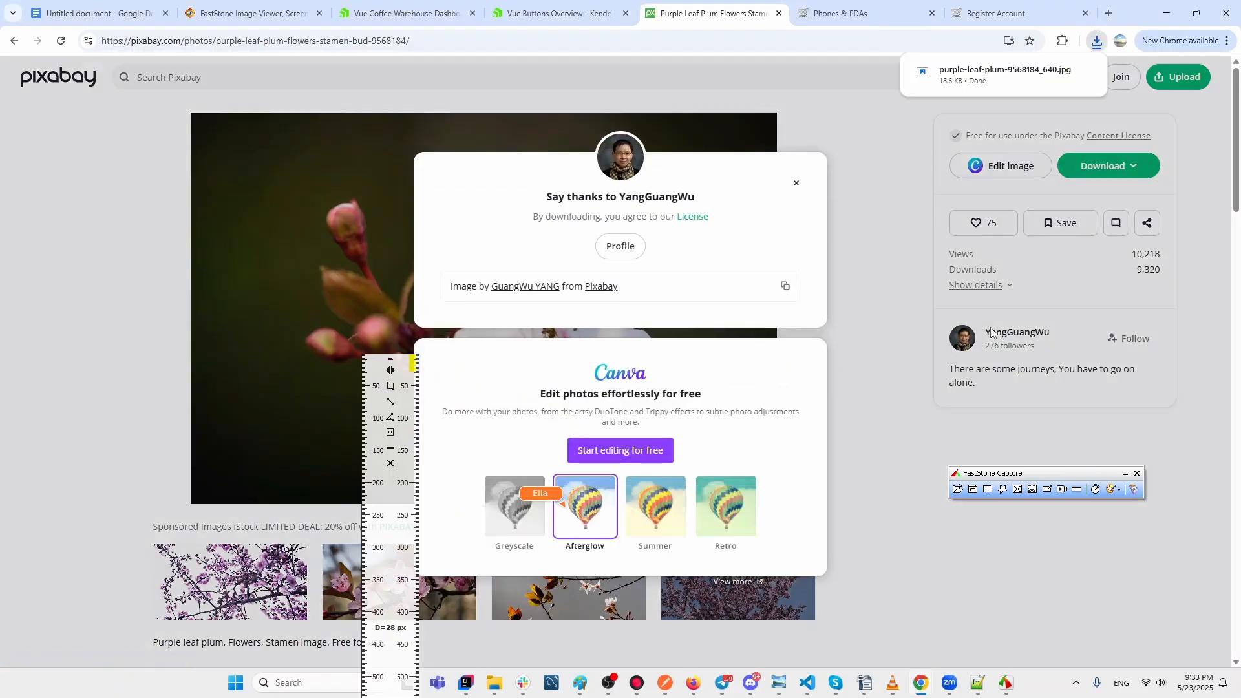
pyautogui.click(982, 70)
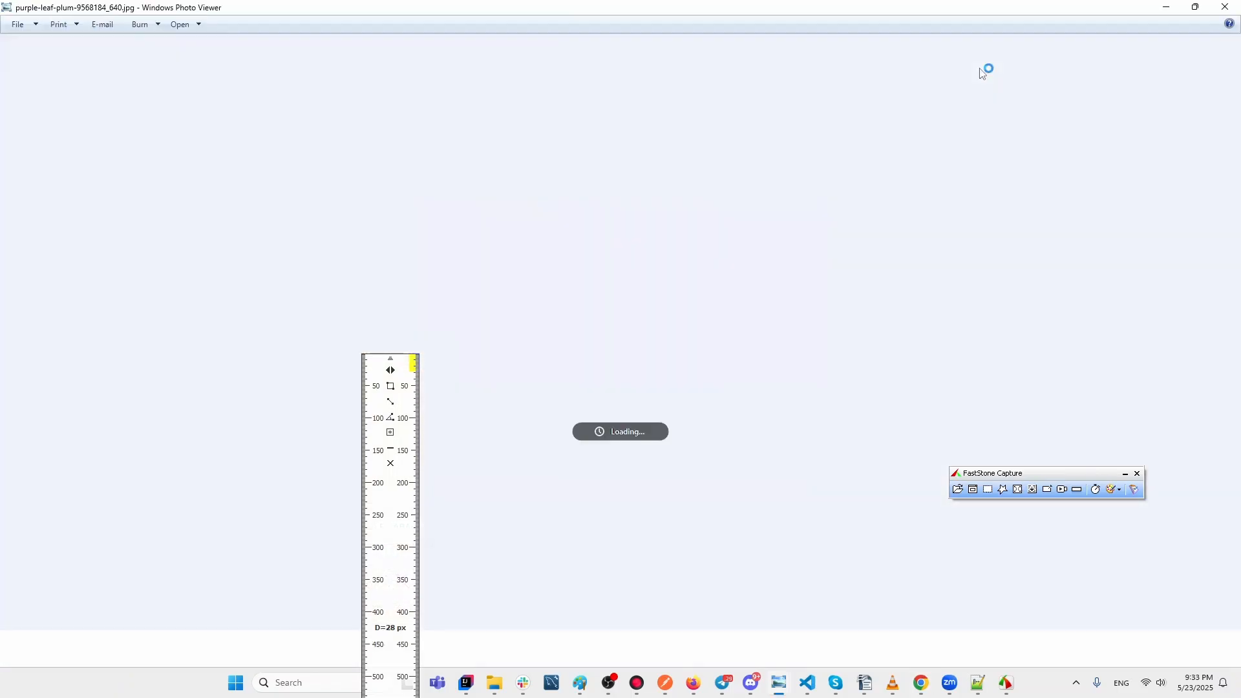
# Turn the ruler horizontal, align it to the plum photo's edges and measure 640 px width.
pyautogui.click(391, 369)
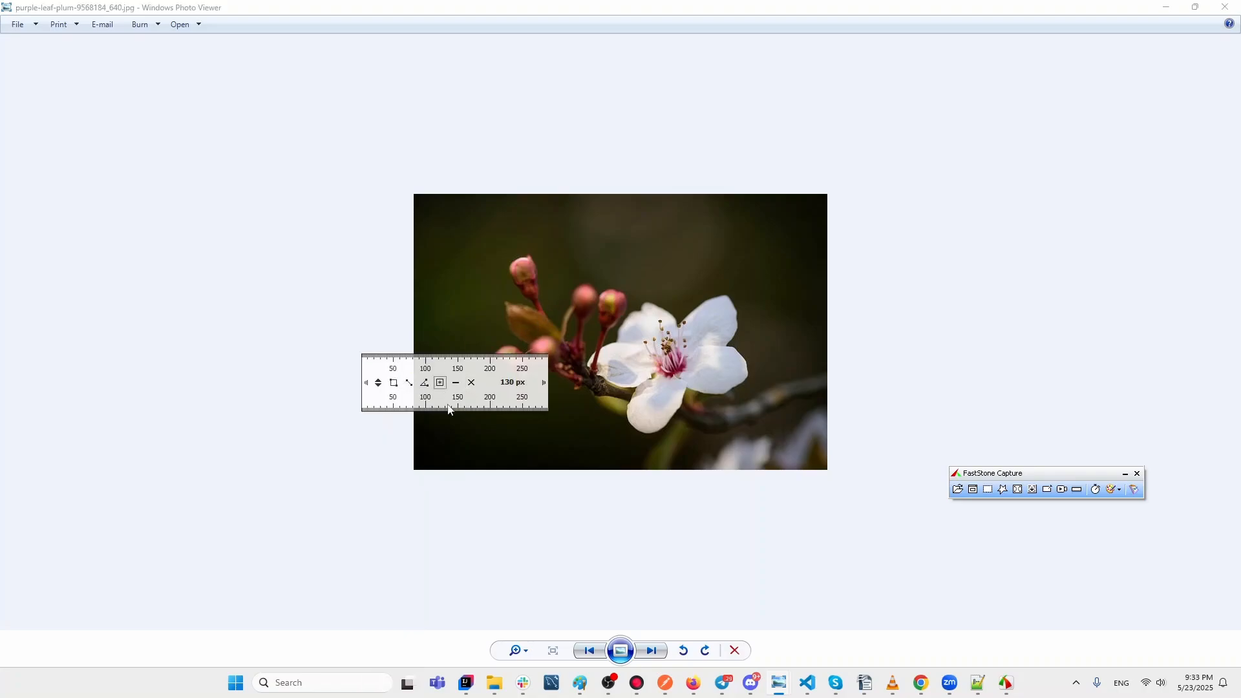
pyautogui.moveTo(432, 384); pyautogui.dragTo(484, 226)
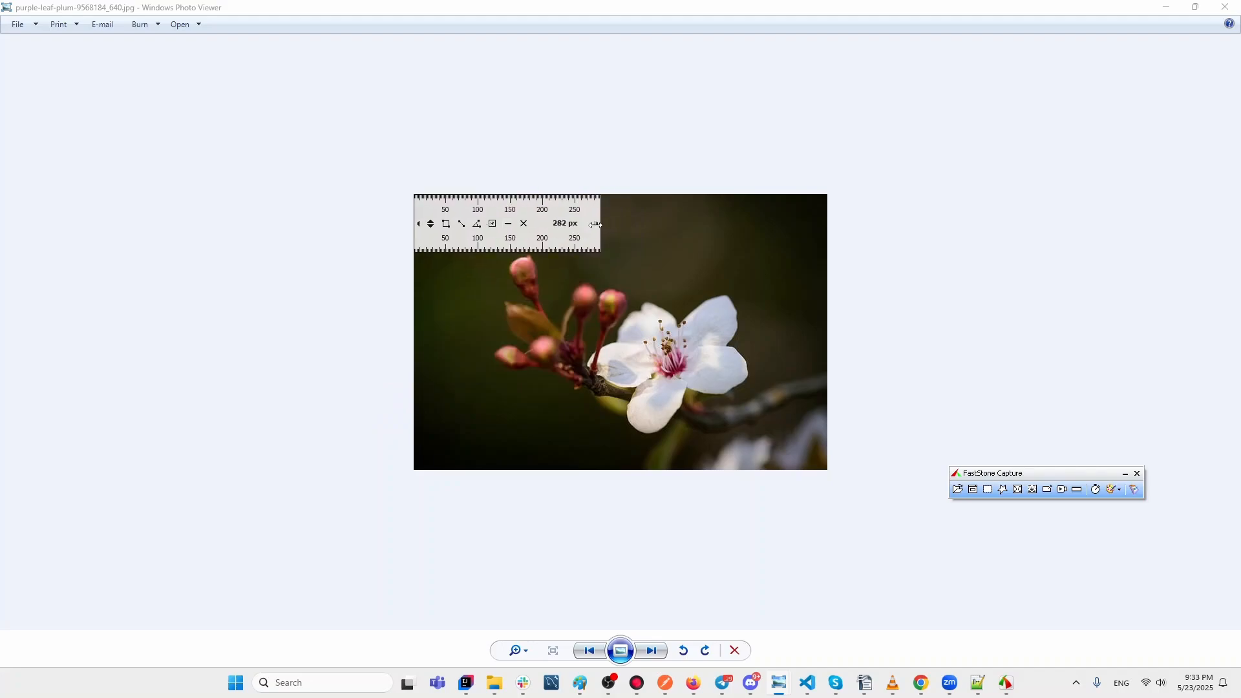
pyautogui.moveTo(595, 224); pyautogui.dragTo(824, 225)
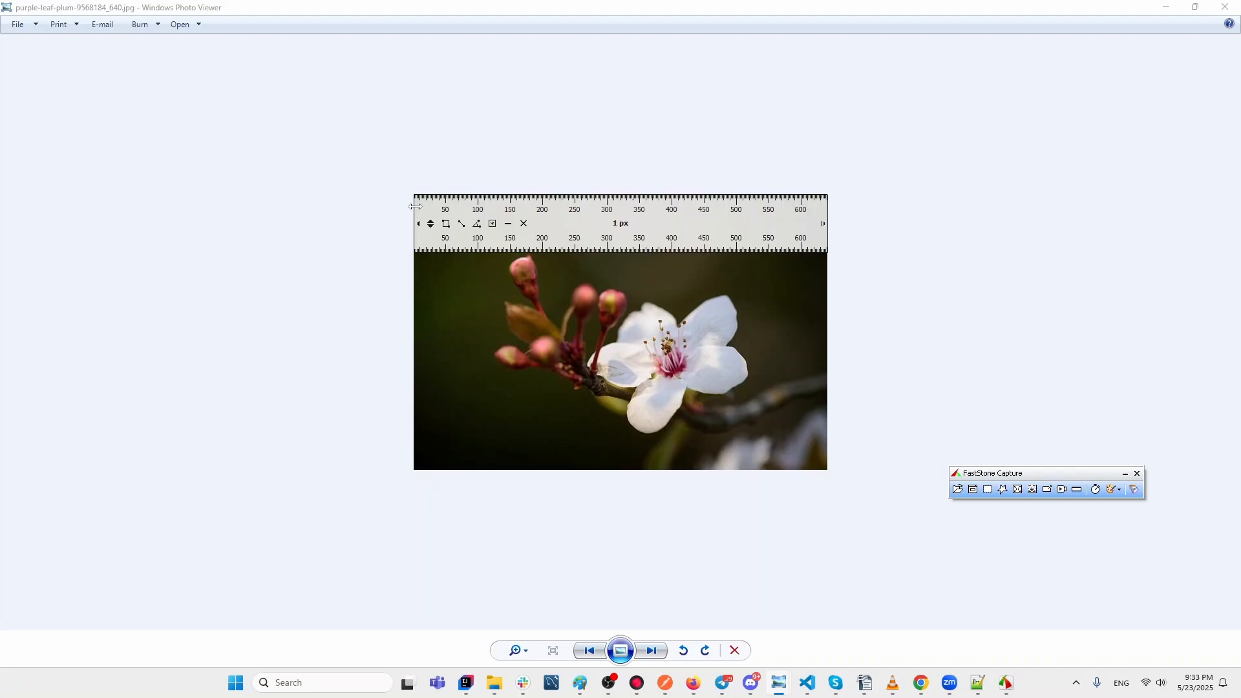
pyautogui.moveTo(541, 230); pyautogui.dragTo(538, 172)
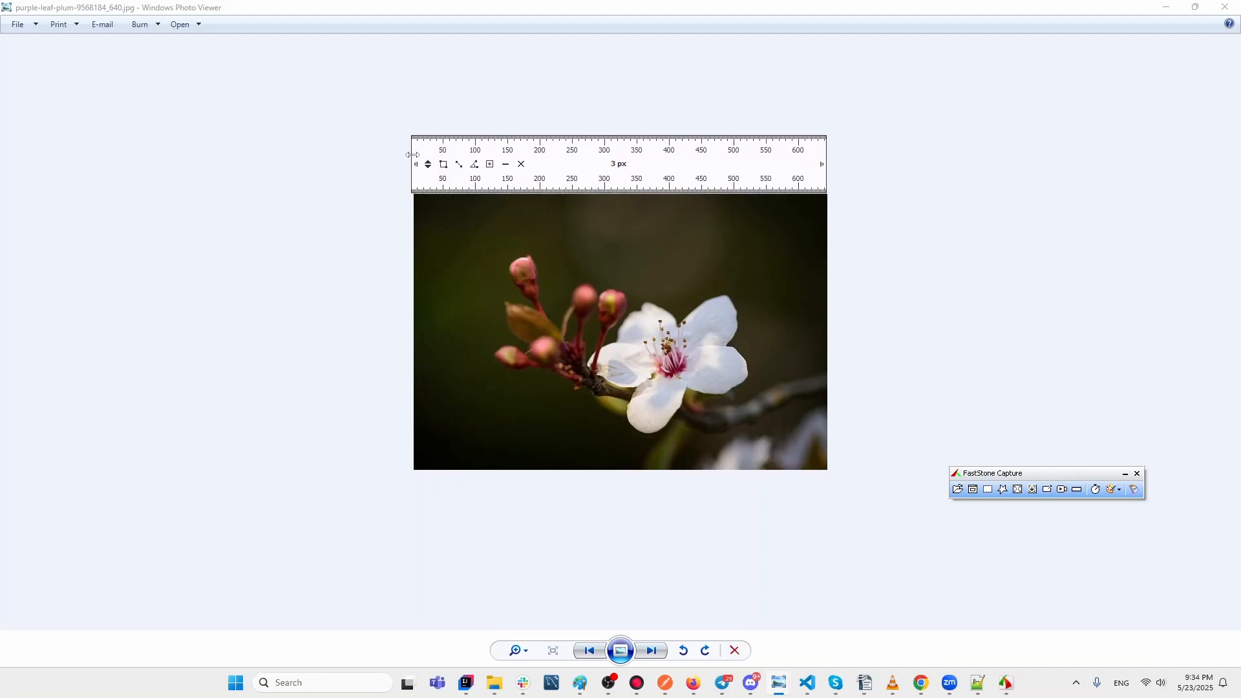
pyautogui.moveTo(412, 156); pyautogui.dragTo(415, 153)
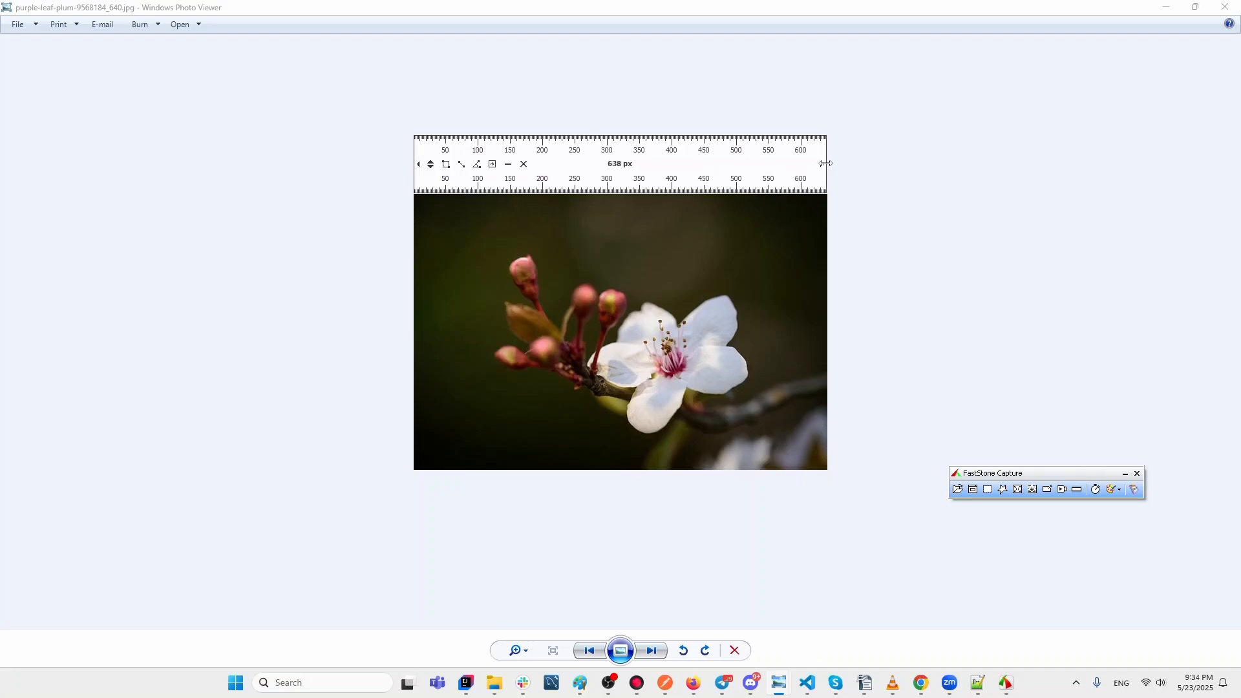
pyautogui.moveTo(826, 164); pyautogui.dragTo(828, 163)
pyautogui.moveTo(414, 139)
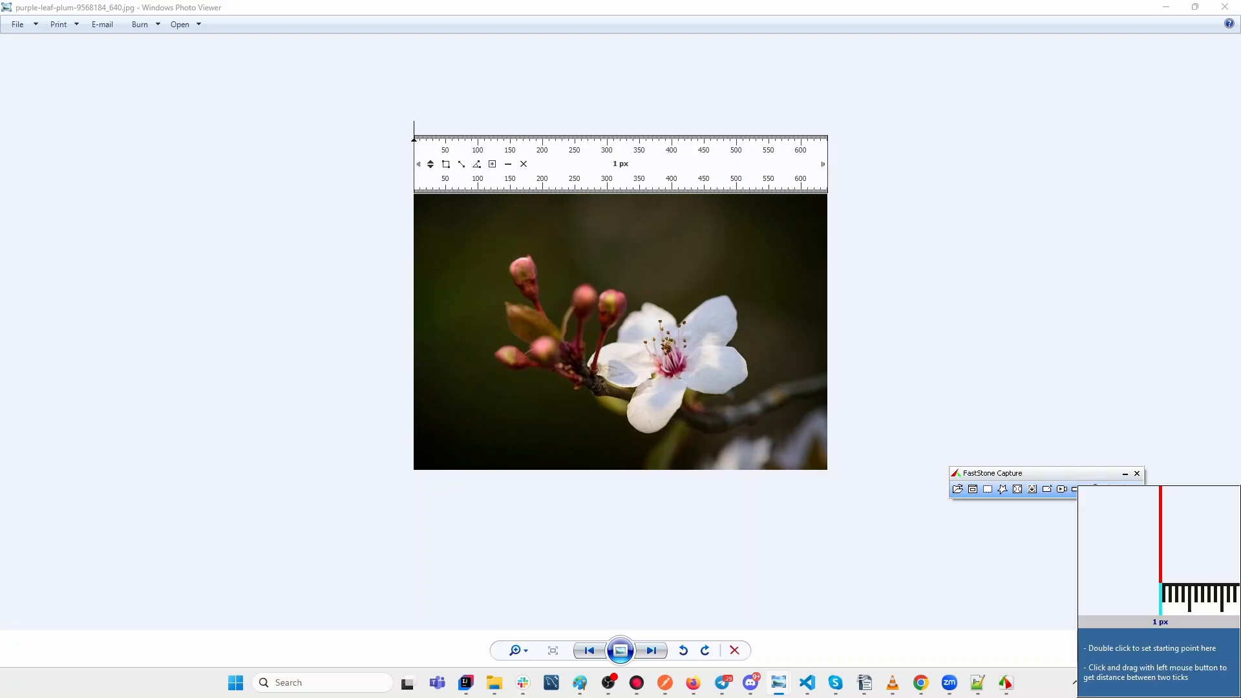
pyautogui.moveTo(414, 140); pyautogui.dragTo(827, 158)
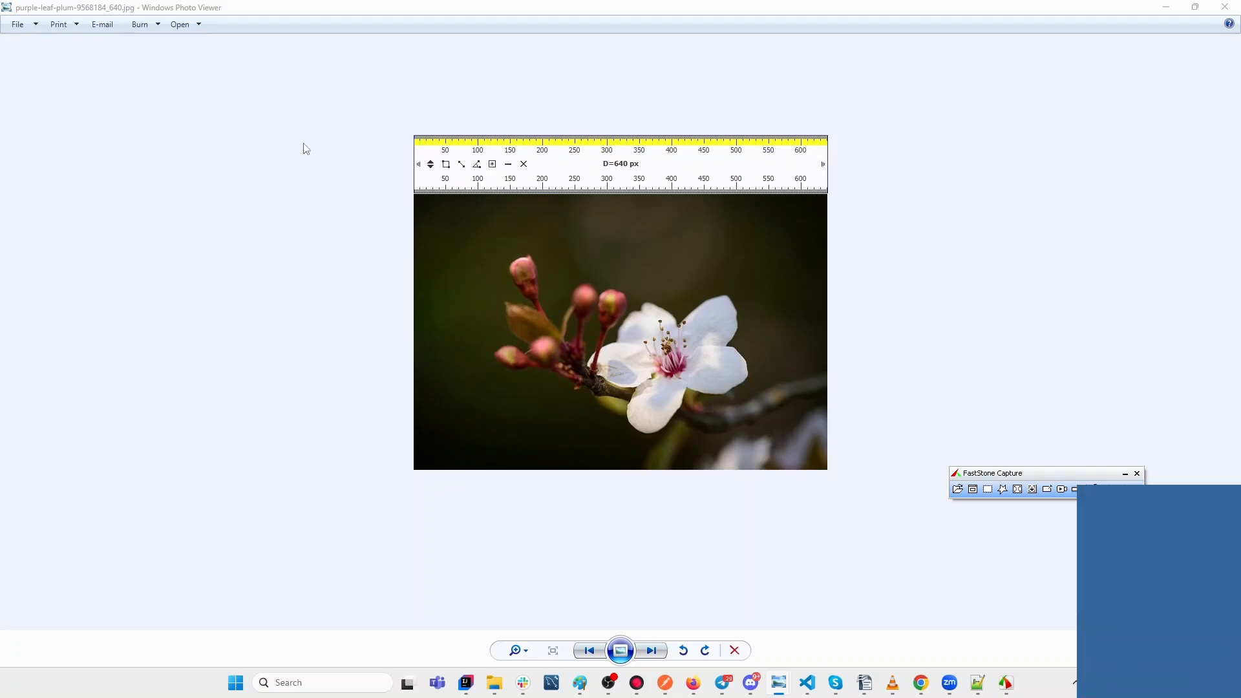
# Re-measure the photo width point to point from its left edge, then close Photo Viewer.
pyautogui.click(462, 166)
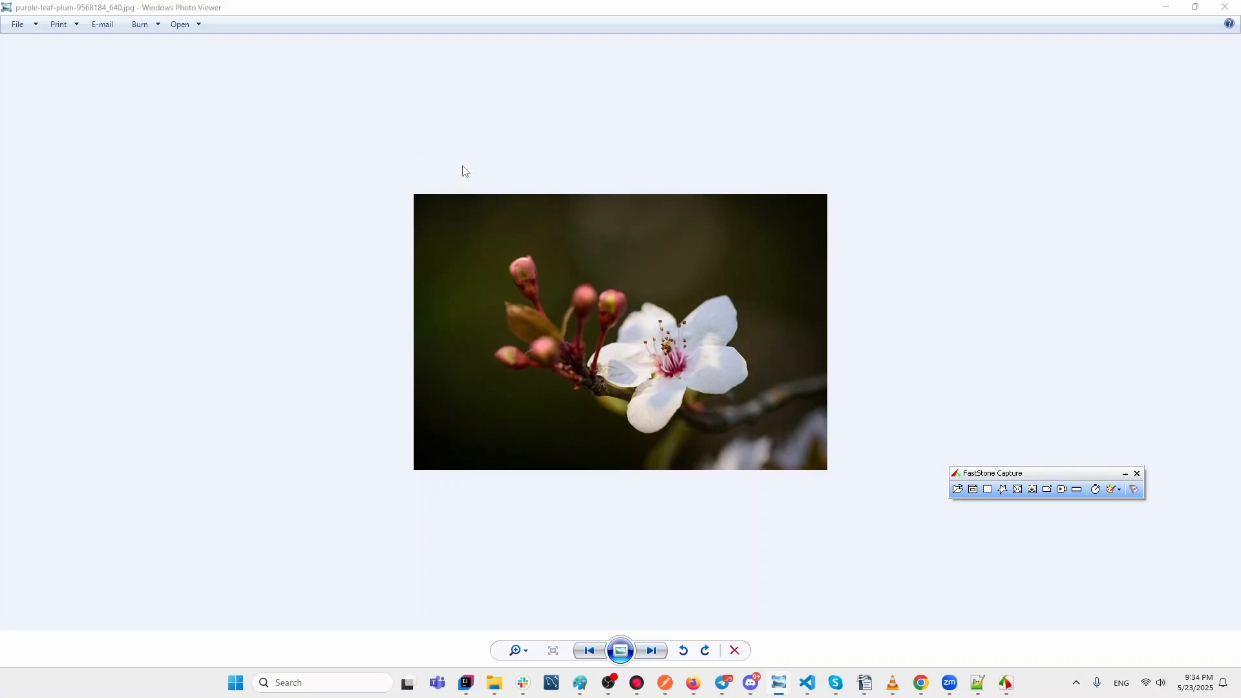
pyautogui.click(414, 220)
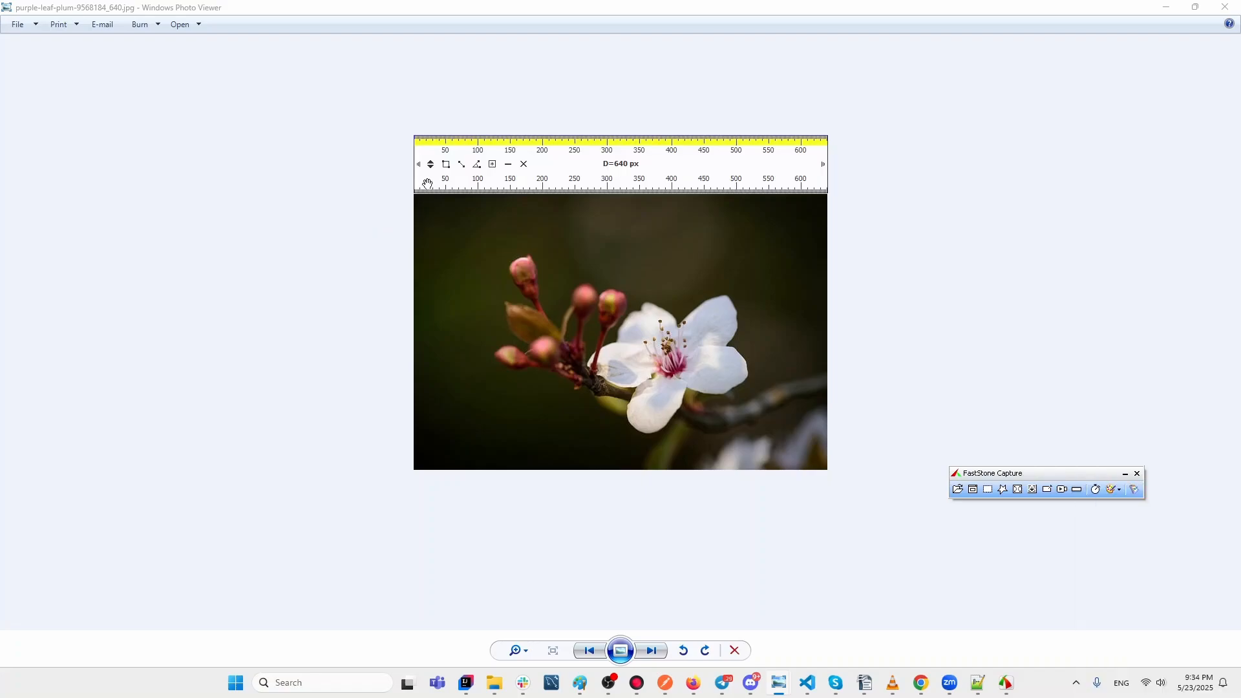
pyautogui.click(462, 166)
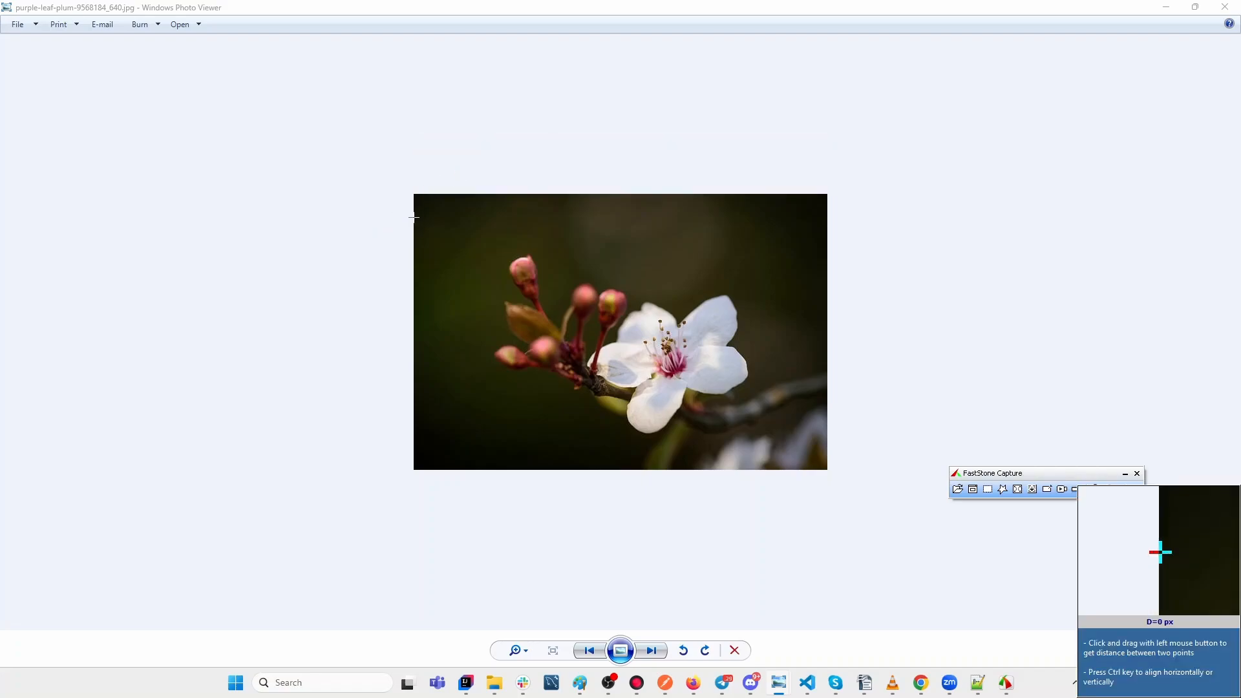
pyautogui.moveTo(415, 217); pyautogui.dragTo(827, 217)
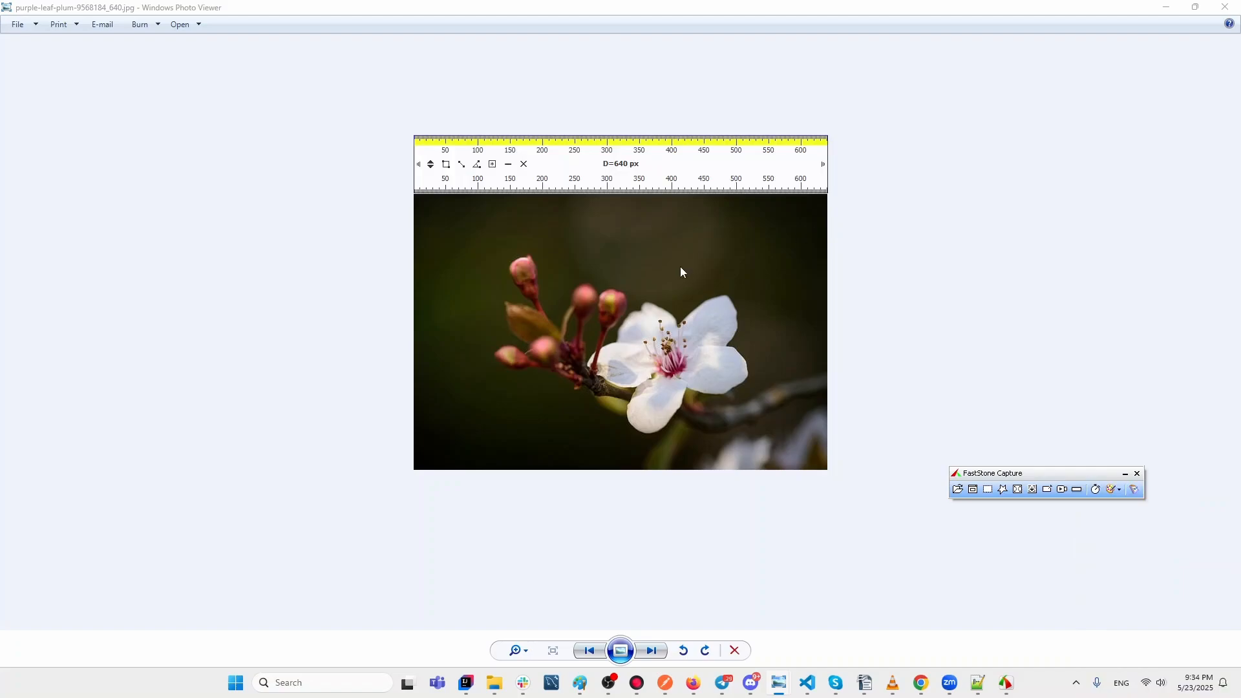
pyautogui.click(1226, 8)
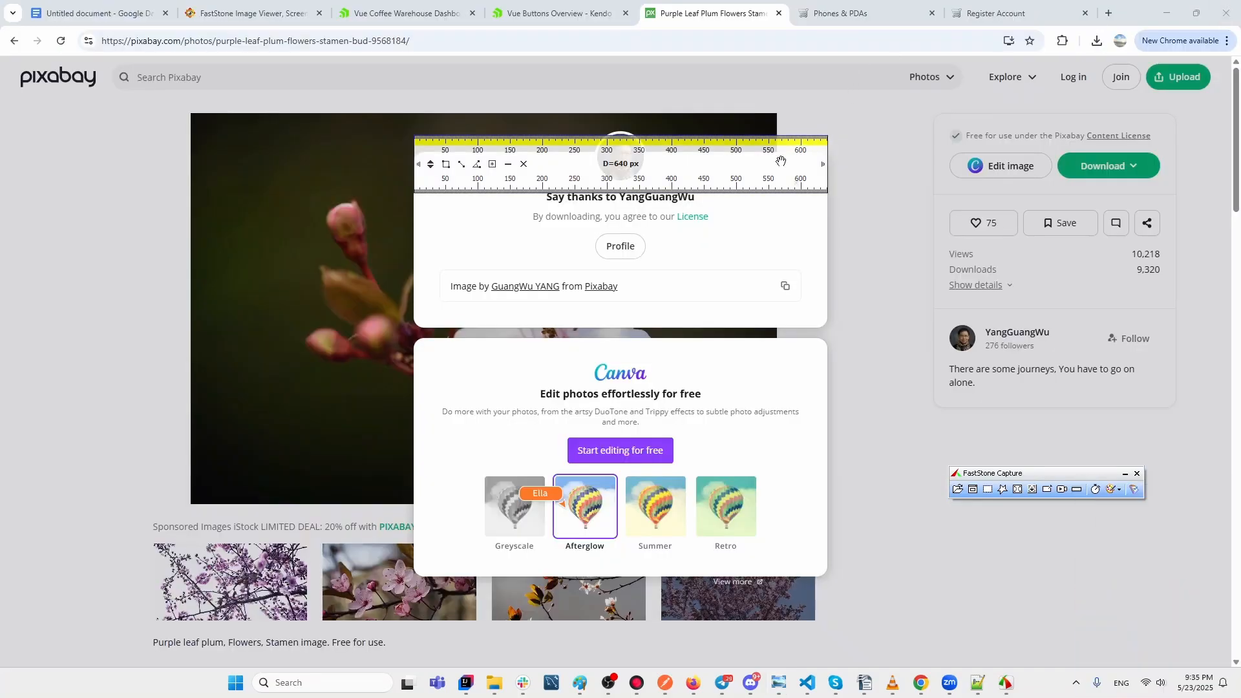
# Close the Screen Ruler and select the 'Combining Images into a Single Image File' bullet in Google Docs.
pyautogui.click(523, 164)
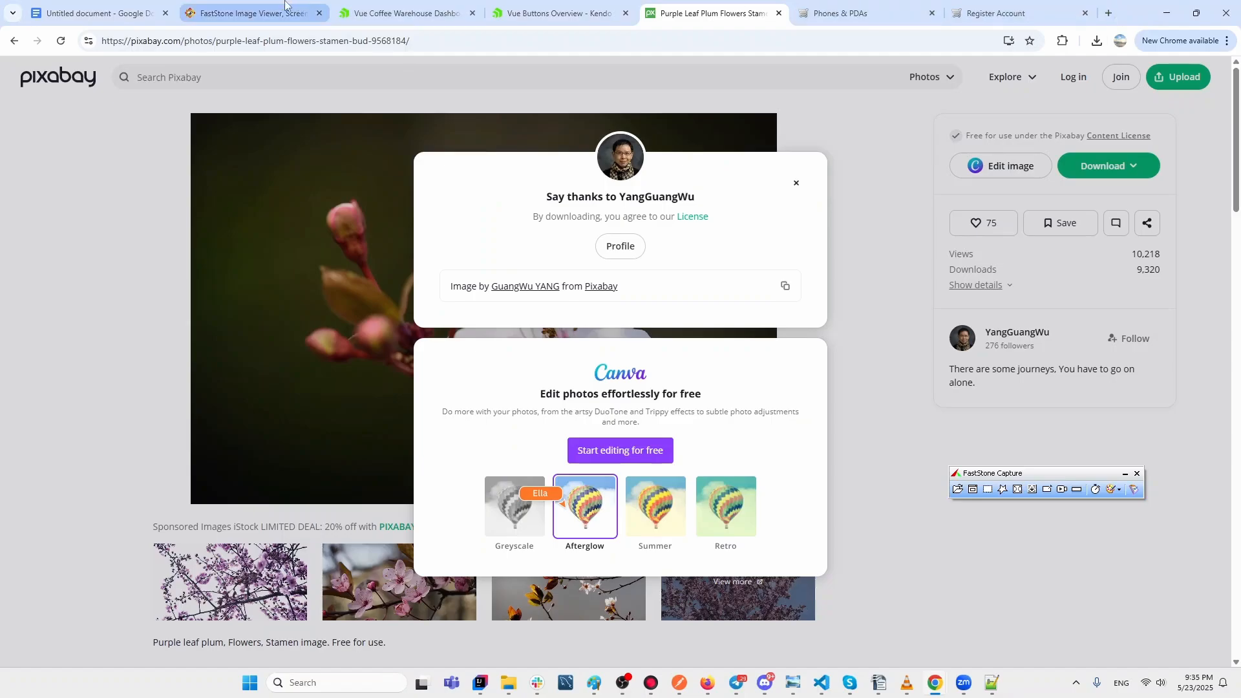
pyautogui.click(105, 15)
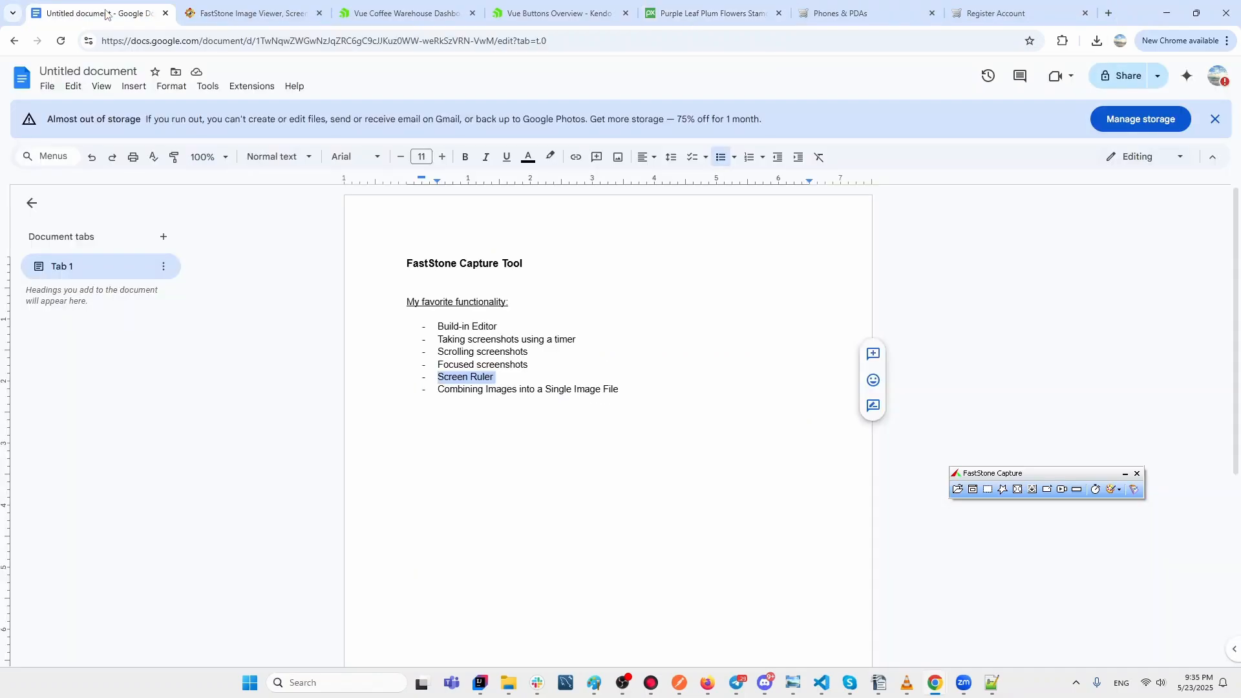
pyautogui.moveTo(624, 390); pyautogui.dragTo(437, 389)
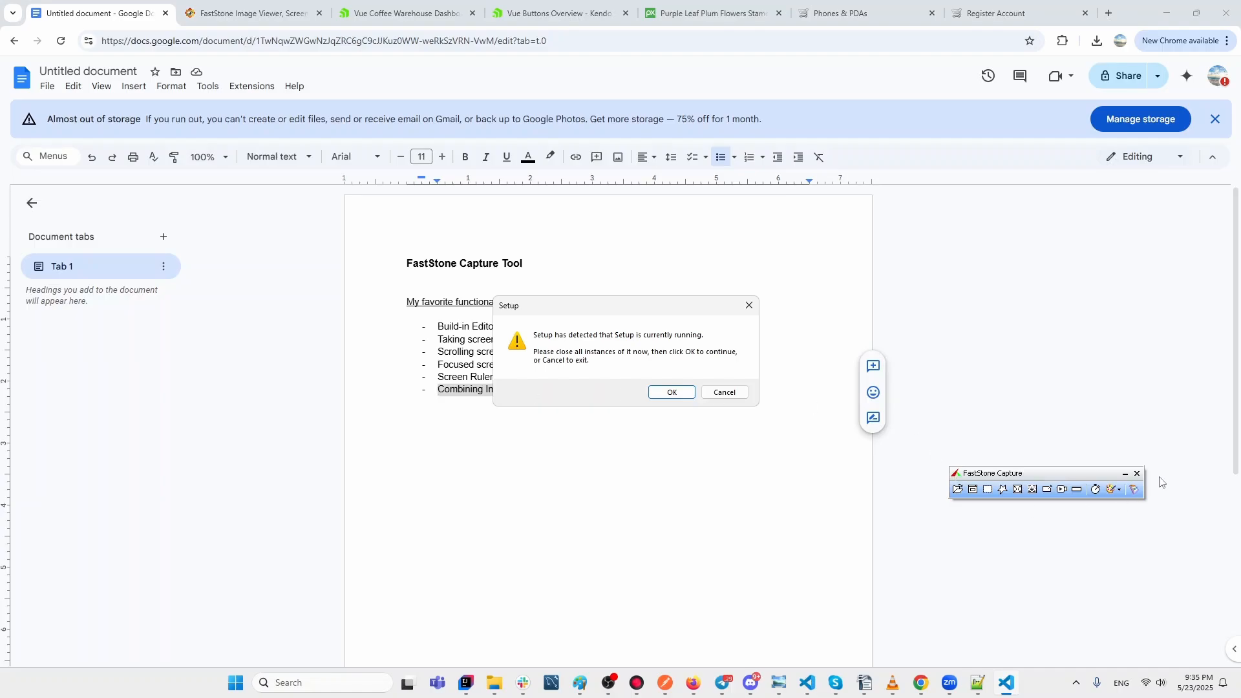
# Open Combine Images into a Single Image File from the toolbar's extra features and start adding an image.
pyautogui.click(1134, 490)
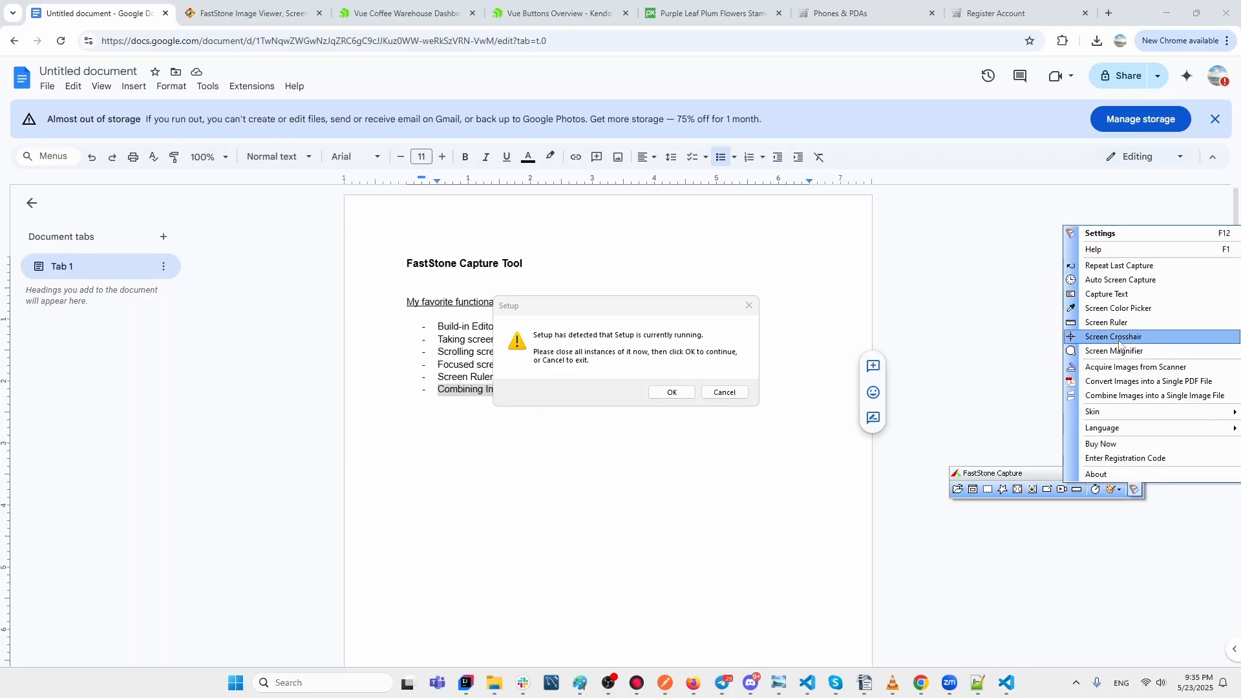
pyautogui.click(1133, 396)
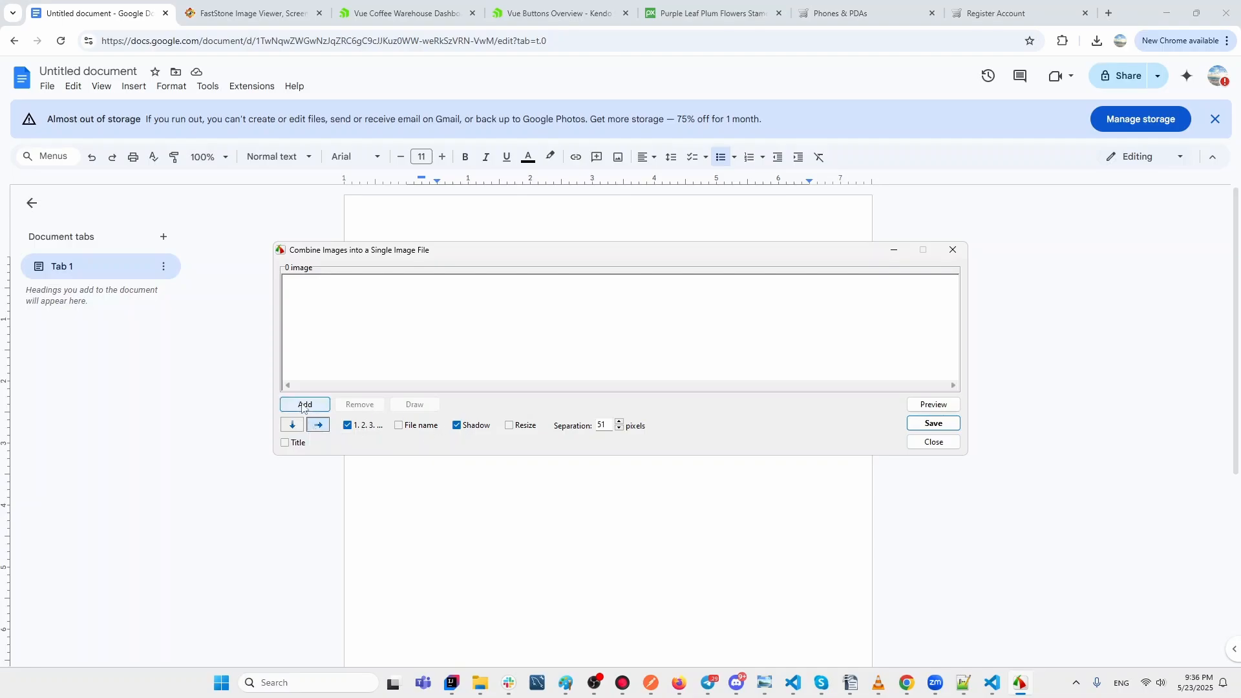
pyautogui.click(310, 406)
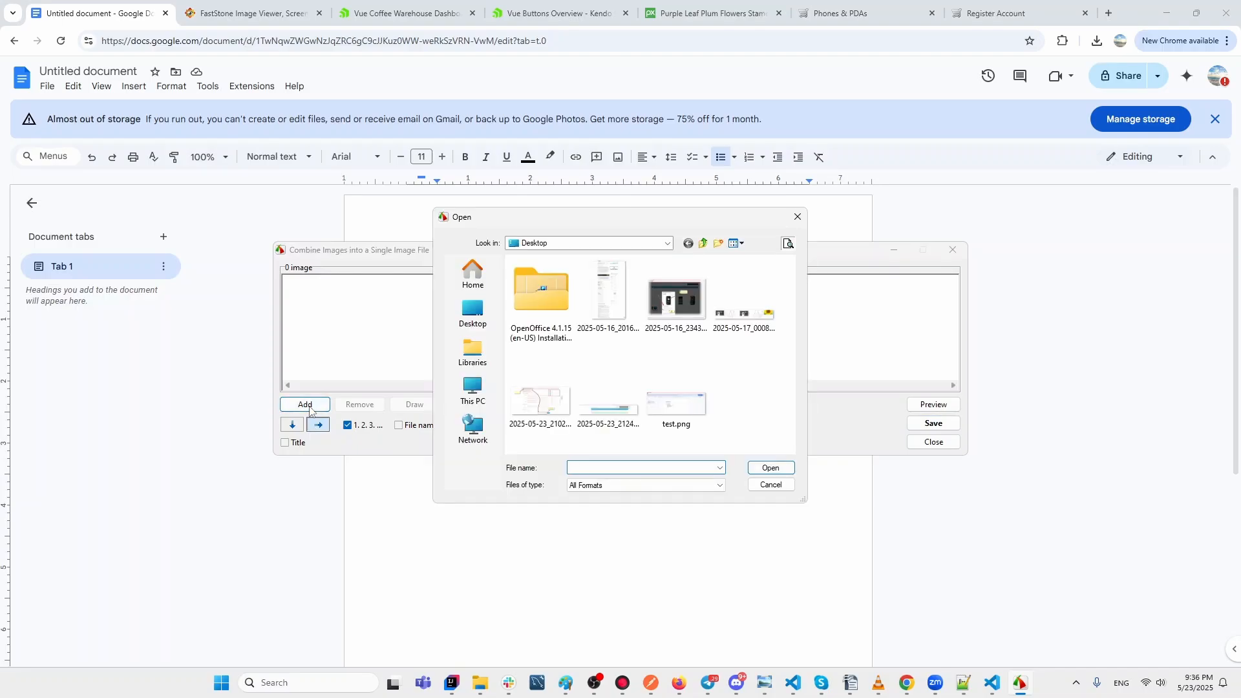
# Add 2025-05-16_201634.png, 2025-05-23_212424.png and 2025-05-16_234310.png, toggling numbering off and back on.
pyautogui.click(605, 304)
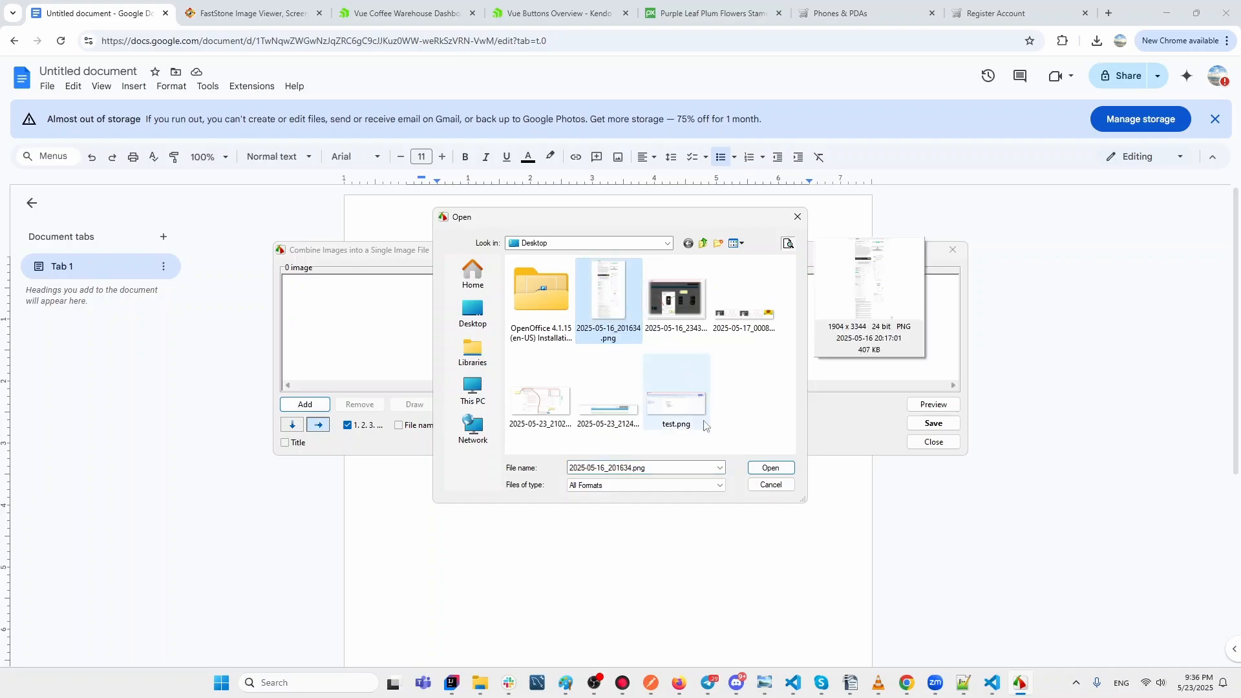
pyautogui.click(769, 470)
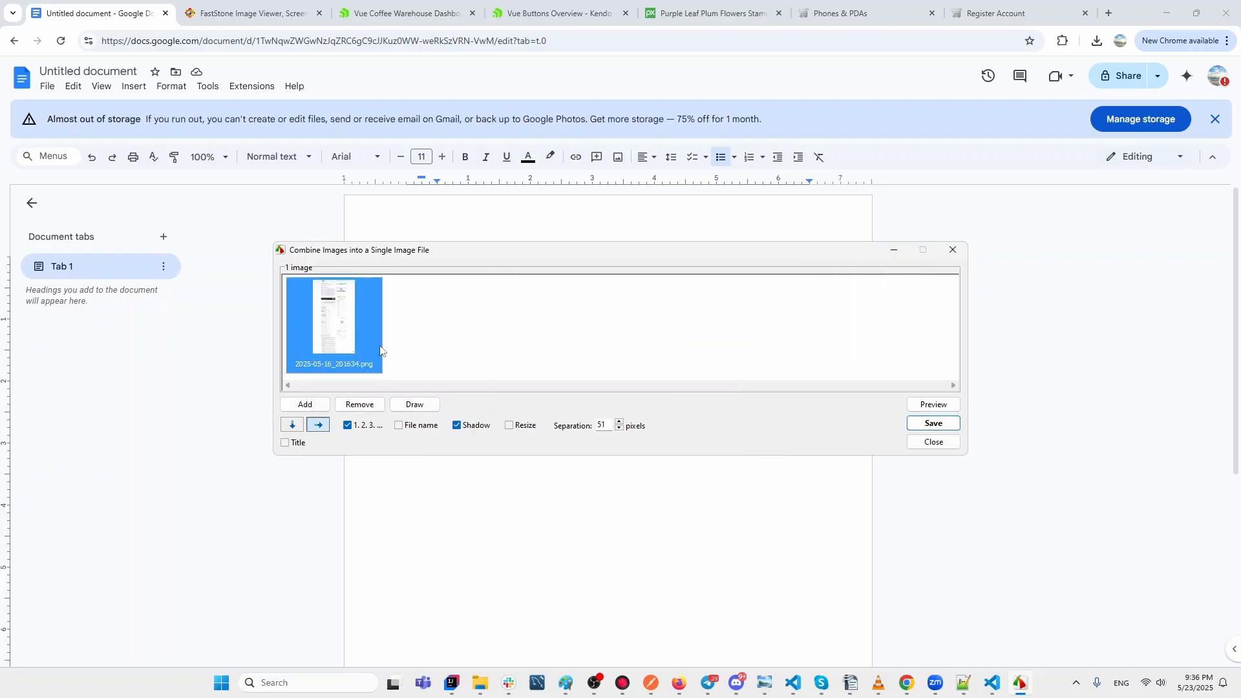
pyautogui.click(317, 405)
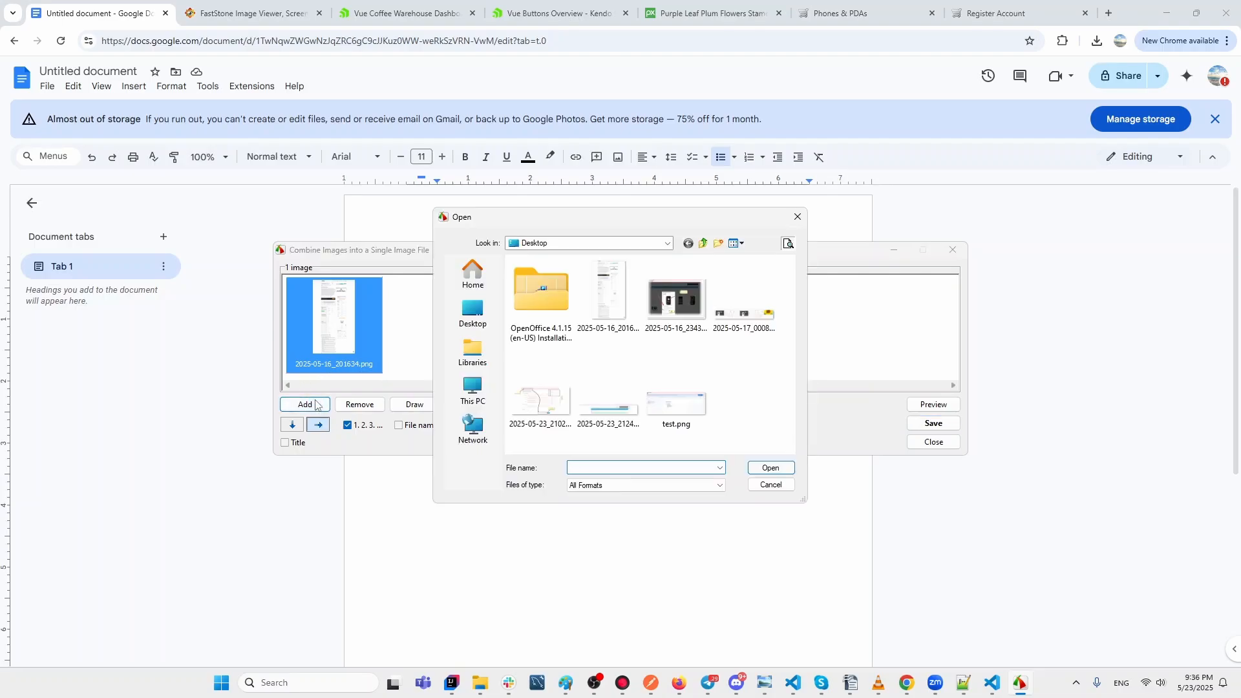
pyautogui.click(601, 406)
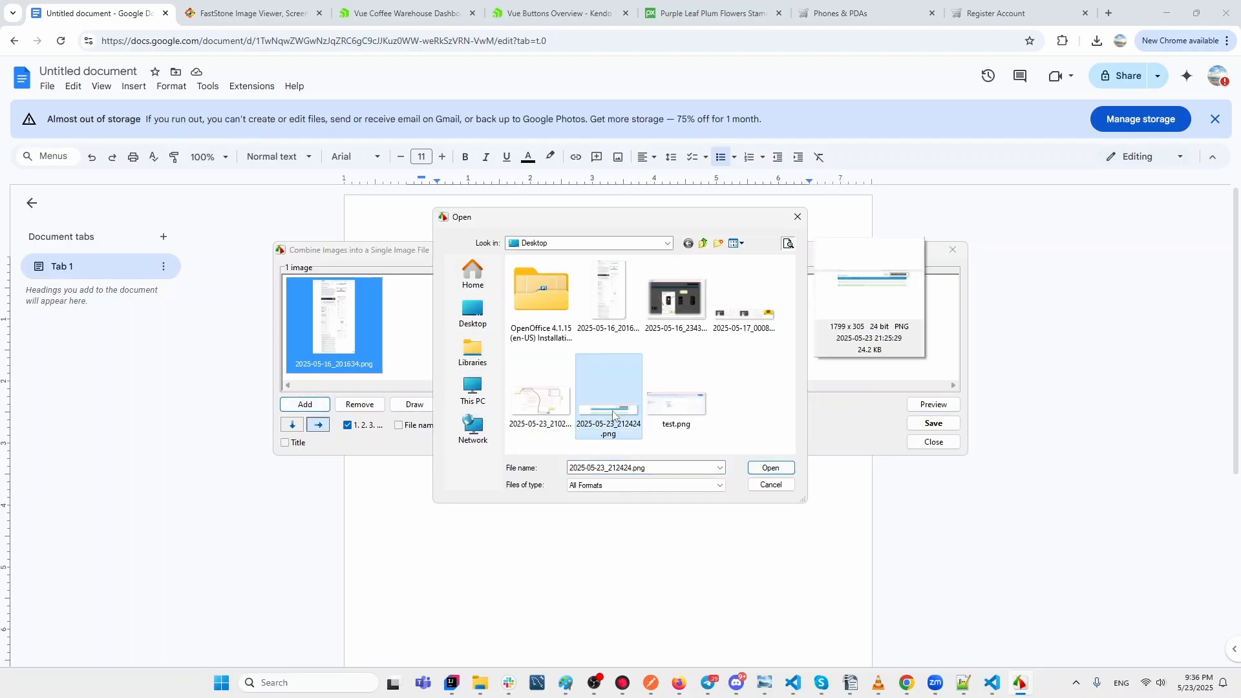
pyautogui.click(772, 470)
pyautogui.click(309, 407)
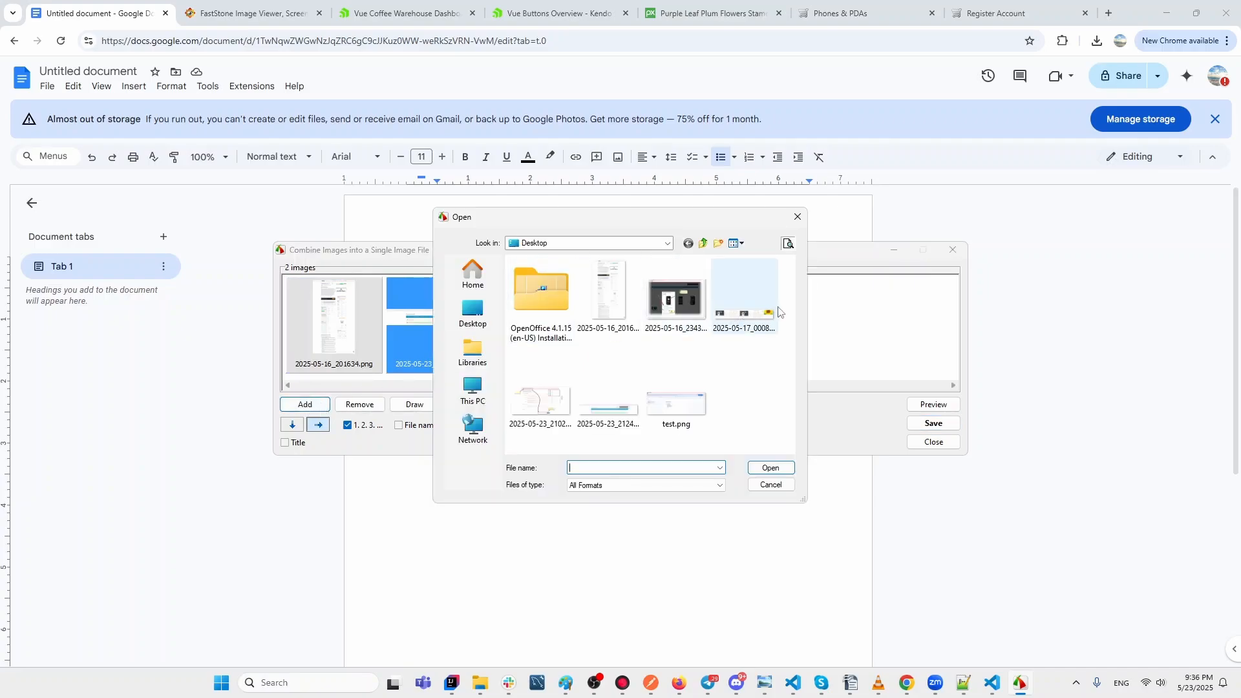
pyautogui.click(685, 309)
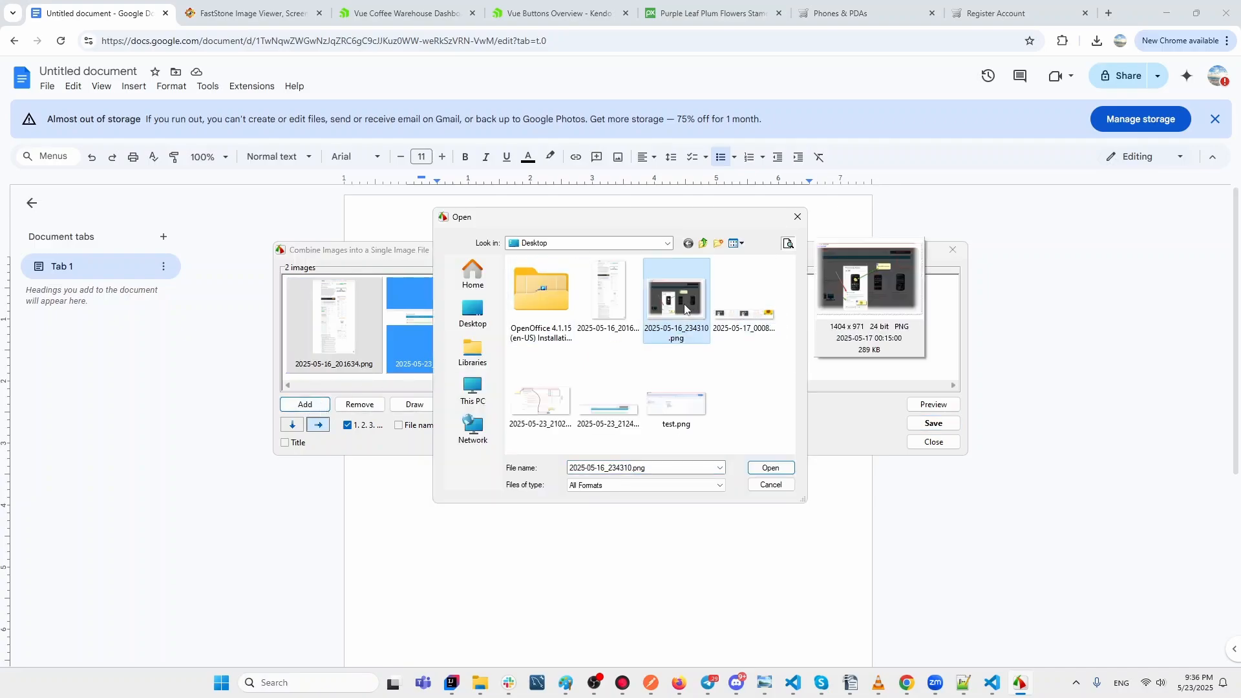
pyautogui.click(758, 470)
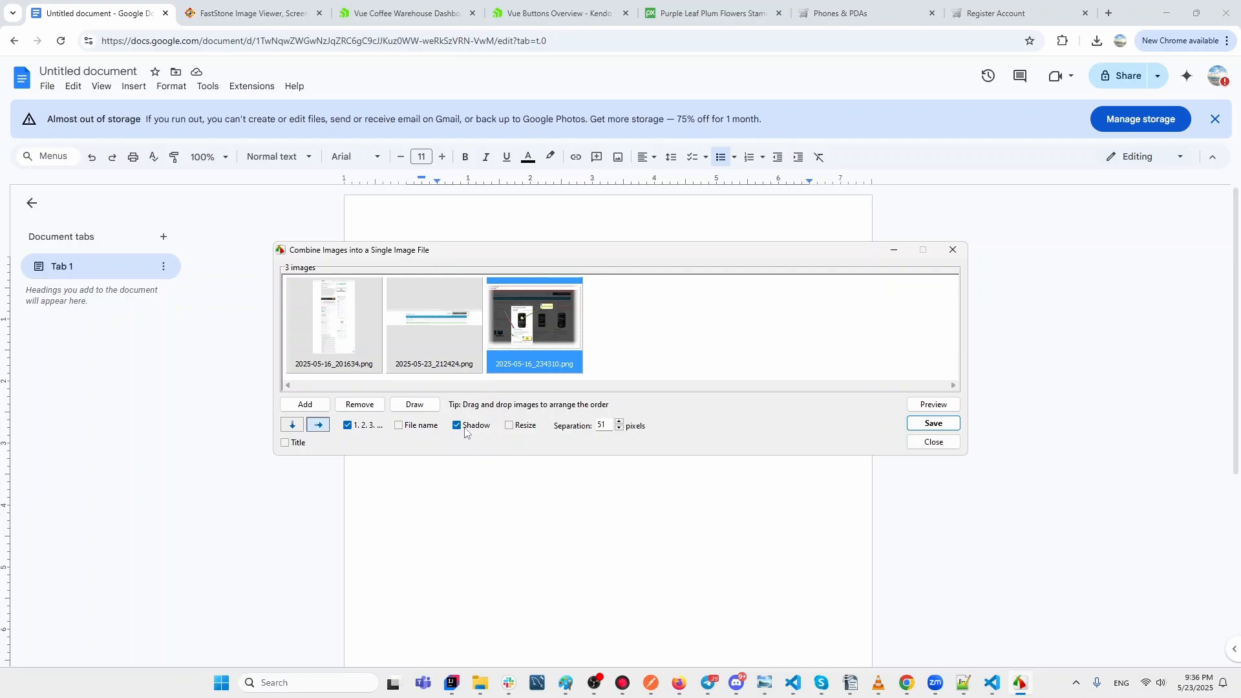
pyautogui.click(347, 426)
pyautogui.click(348, 426)
pyautogui.click(921, 406)
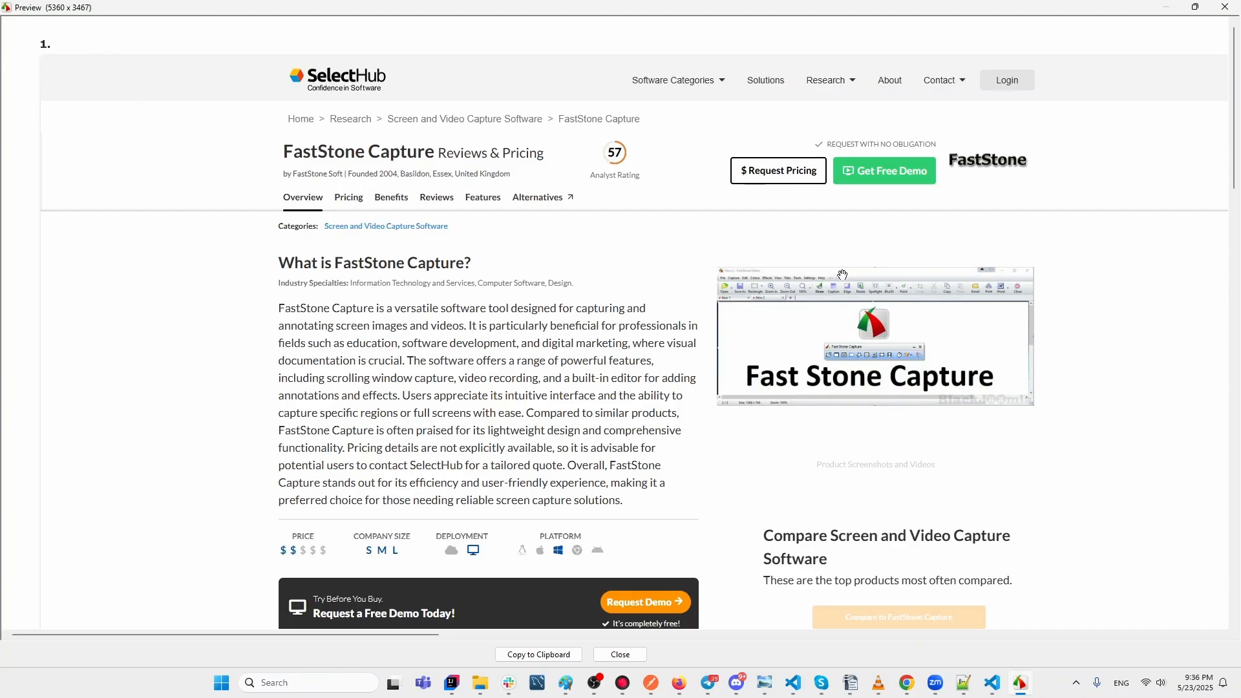
pyautogui.moveTo(1235, 94); pyautogui.dragTo(1238, 548)
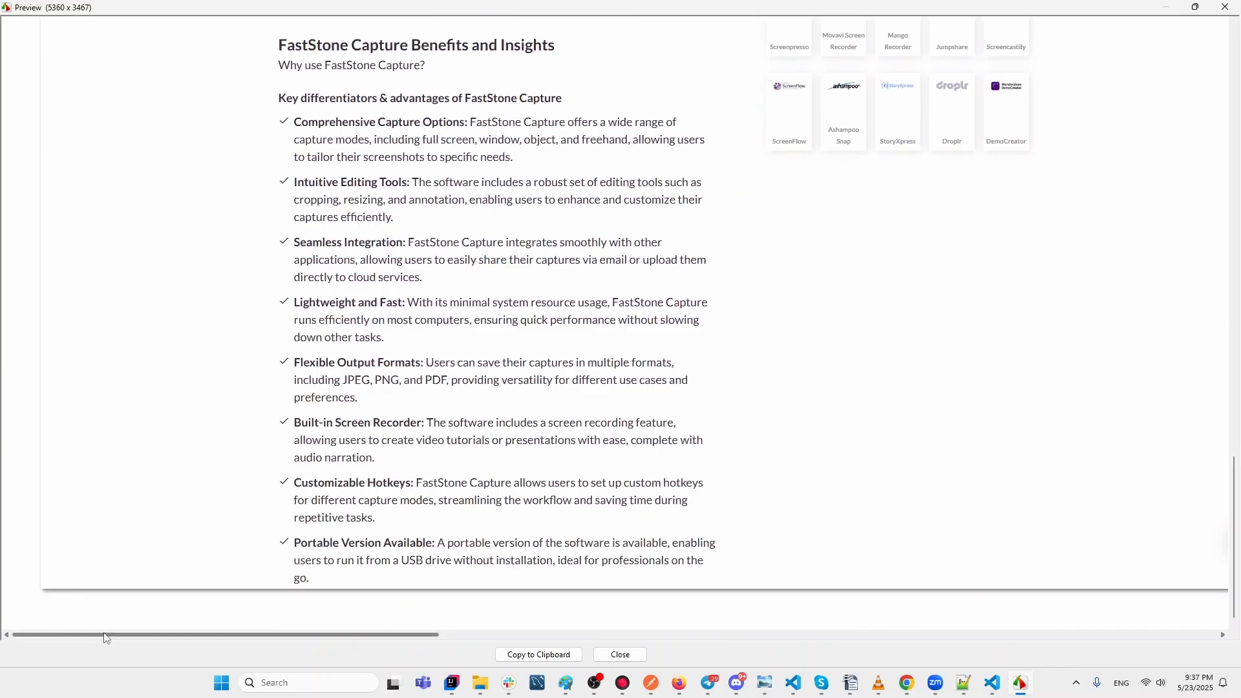
pyautogui.moveTo(104, 637); pyautogui.dragTo(539, 504)
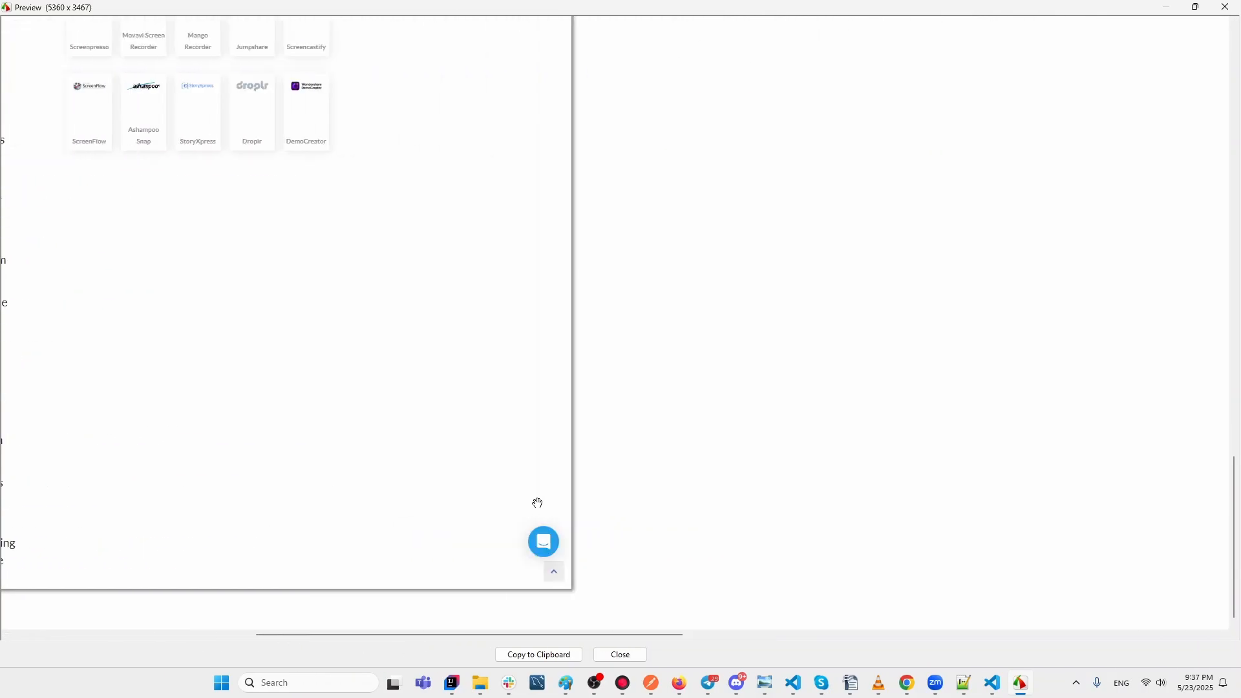
pyautogui.hscroll(-4, 537, 503)
pyautogui.moveTo(416, 636); pyautogui.dragTo(570, 638)
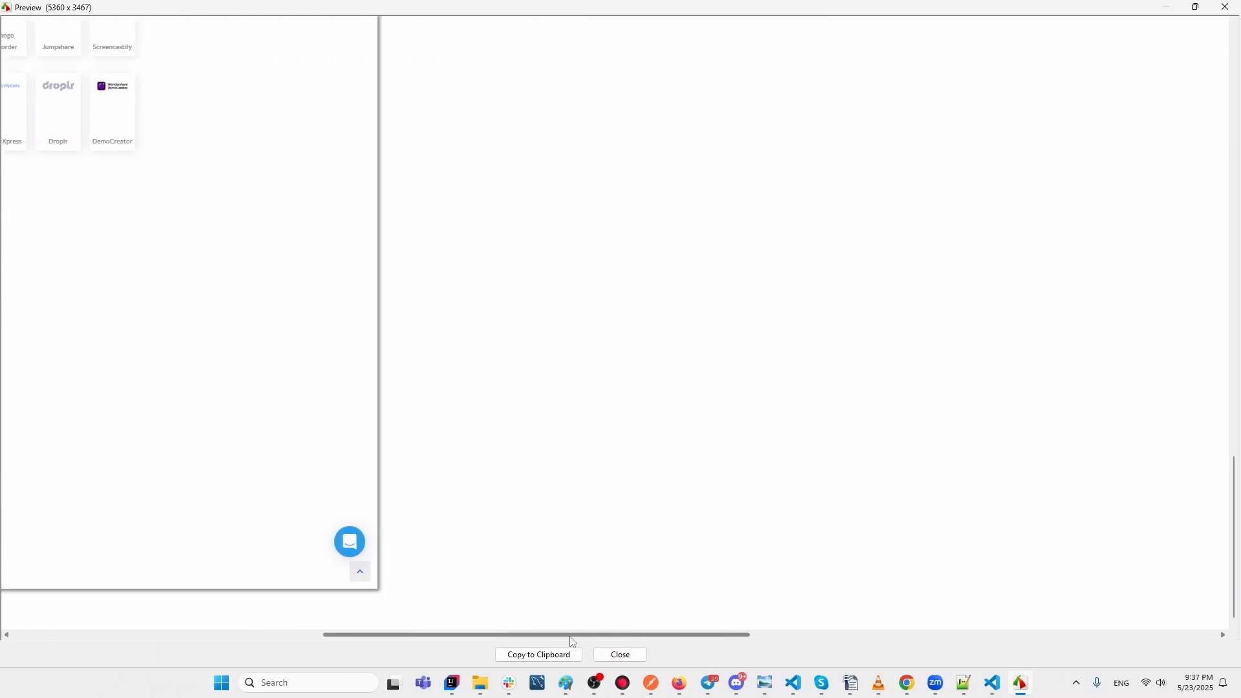
pyautogui.moveTo(1238, 499); pyautogui.dragTo(1238, 63)
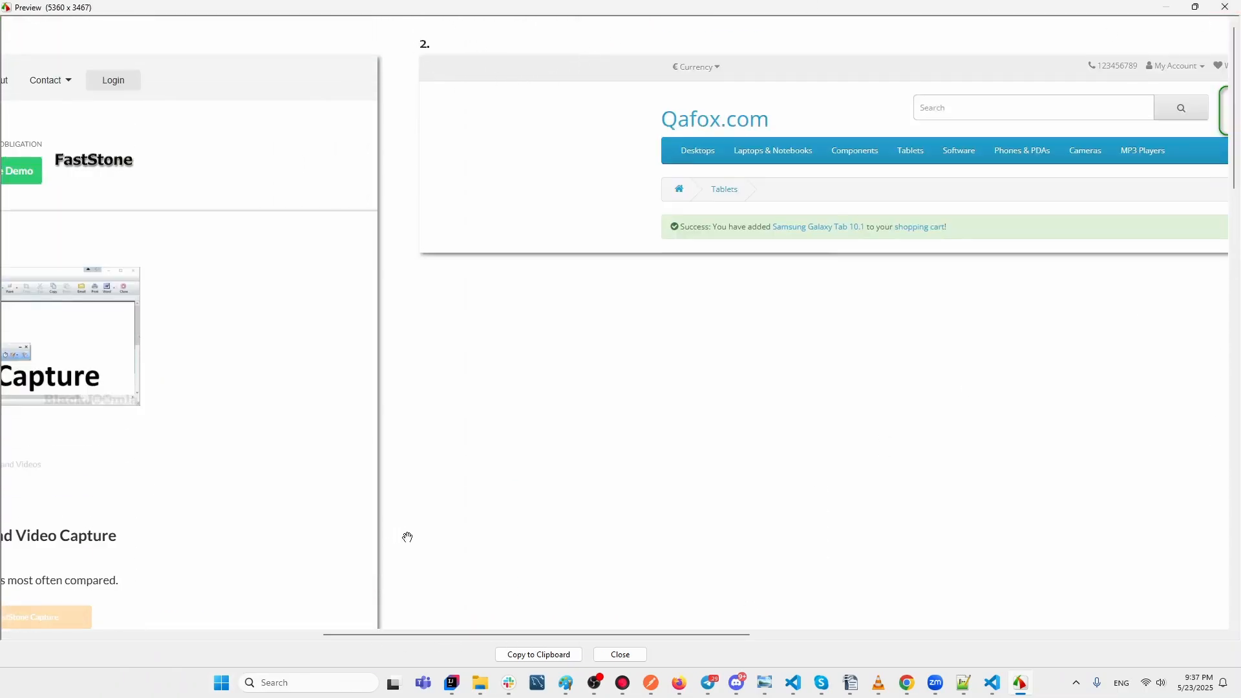
pyautogui.moveTo(475, 636); pyautogui.dragTo(799, 672)
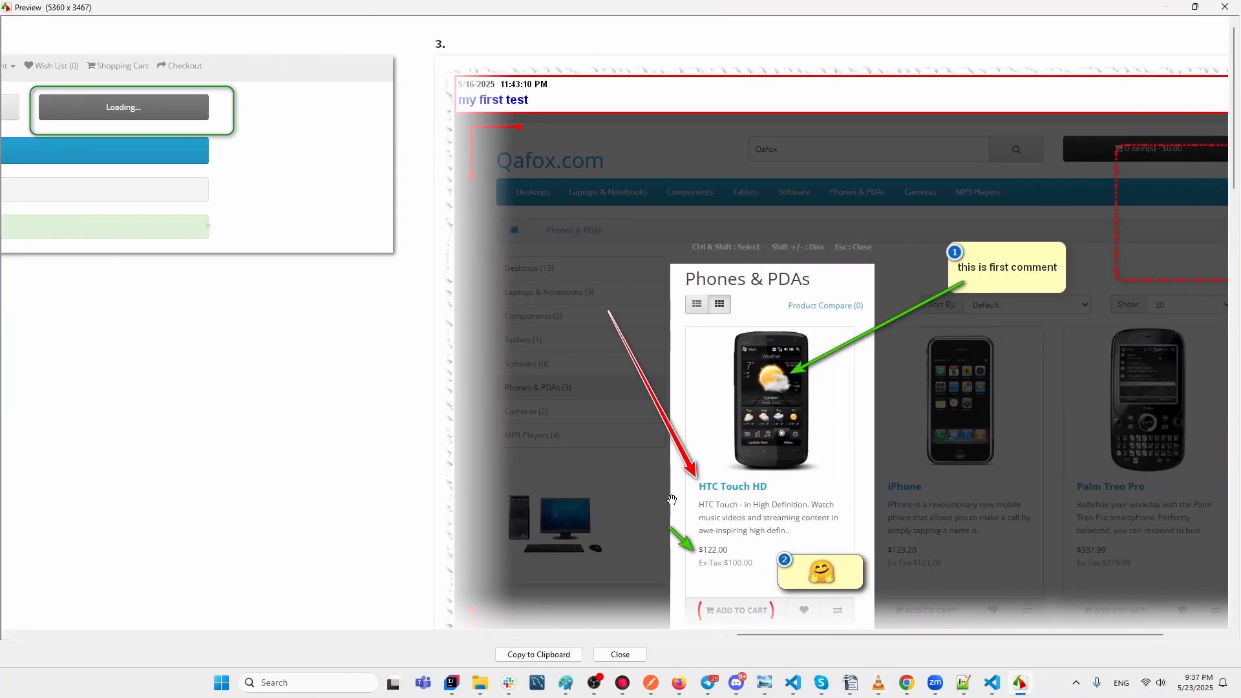
pyautogui.moveTo(830, 637); pyautogui.dragTo(1066, 640)
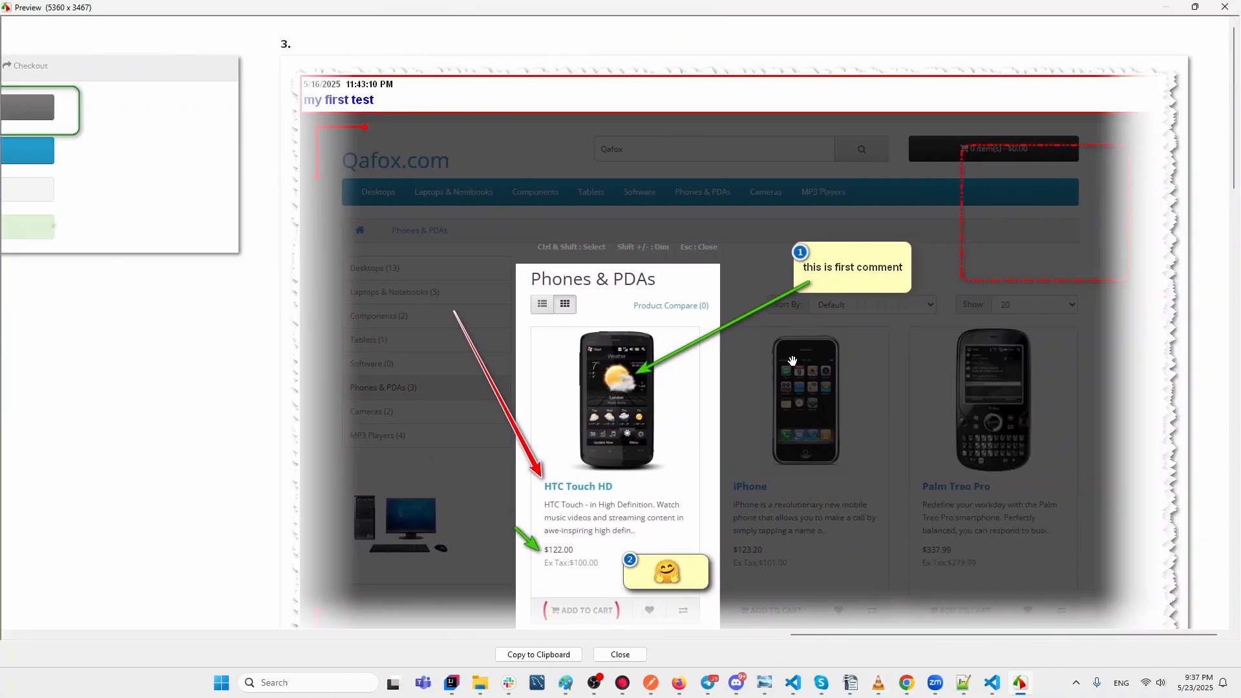
pyautogui.click(1225, 7)
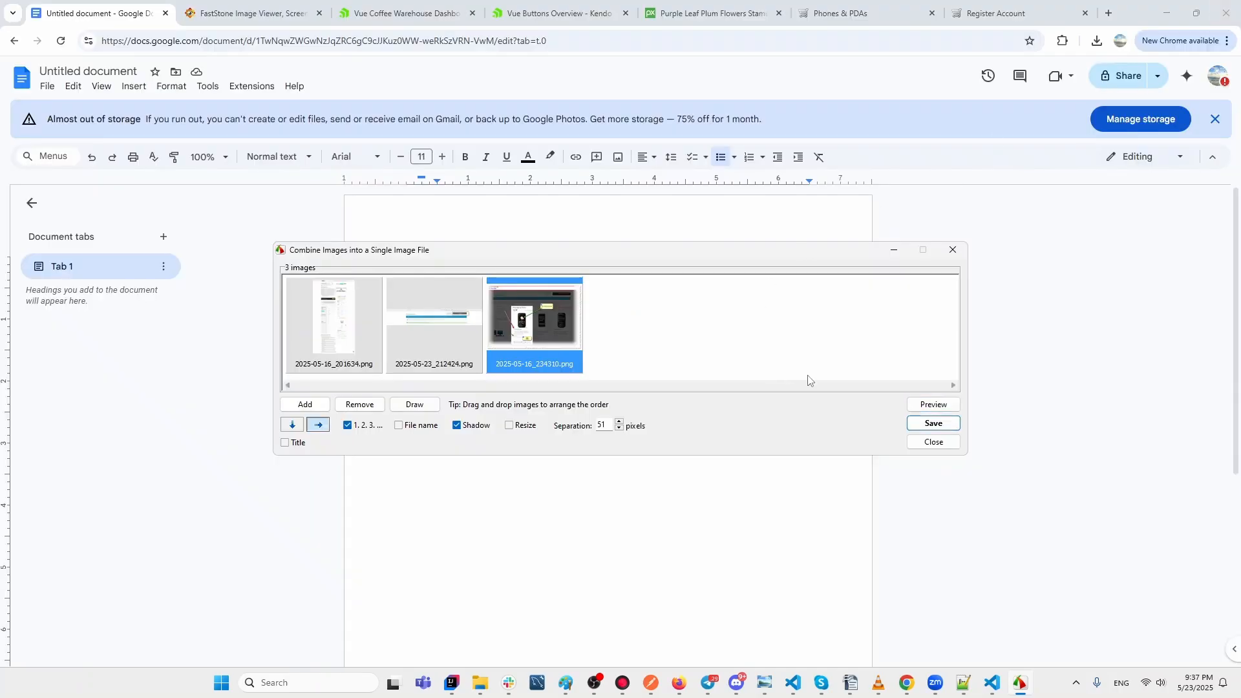
# Save the combined image to the Desktop as 2025-05-23_213718.png.
pyautogui.click(941, 425)
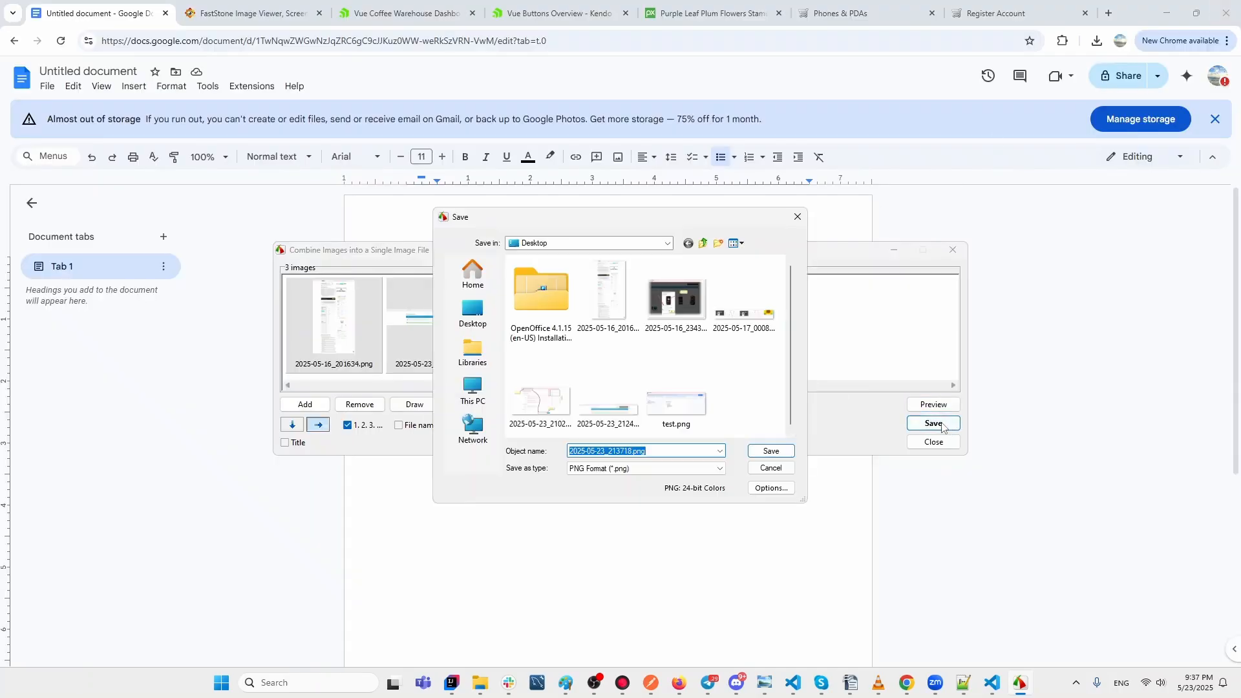
pyautogui.click(767, 451)
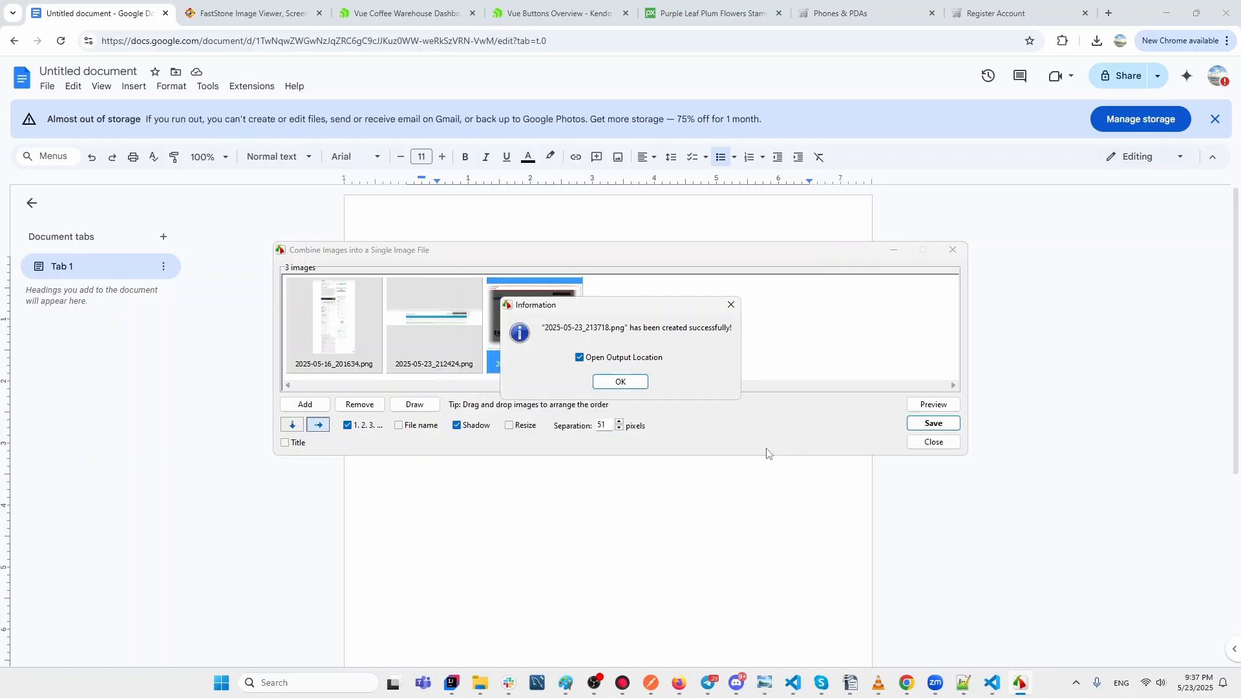
pyautogui.click(632, 382)
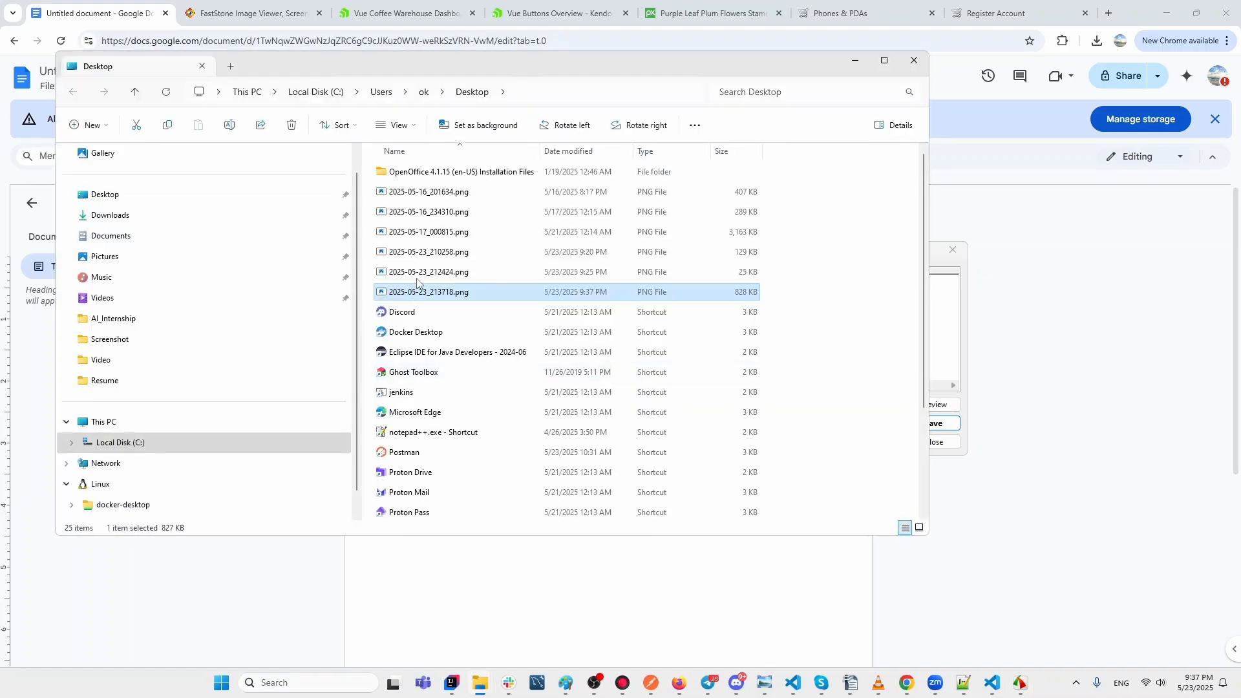
# Minimise the Desktop folder, close the Combine window and cancel the Setup warning.
pyautogui.click(856, 64)
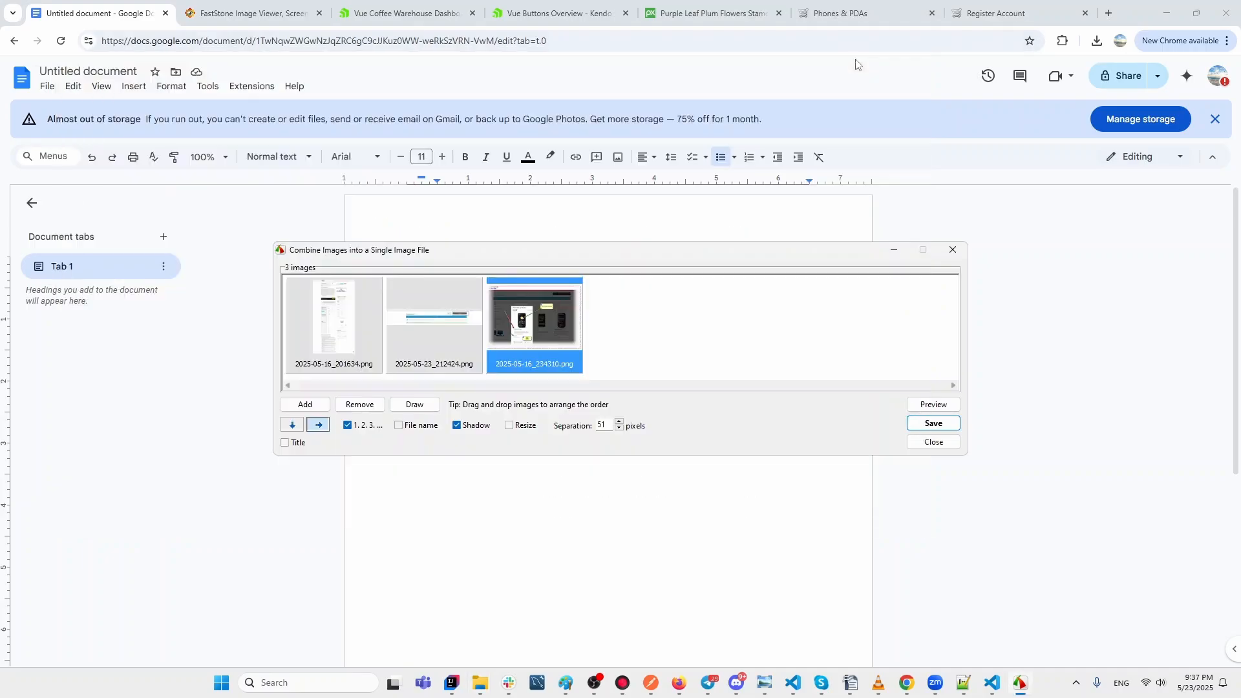
pyautogui.click(953, 250)
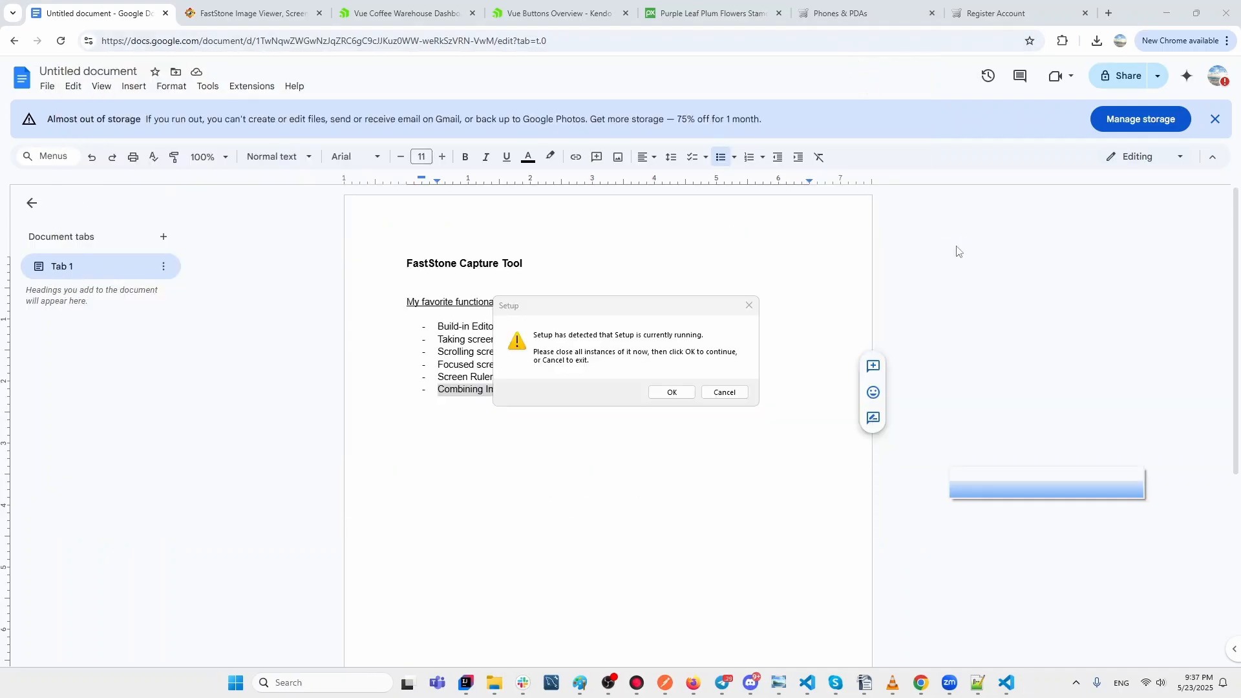
pyautogui.click(737, 391)
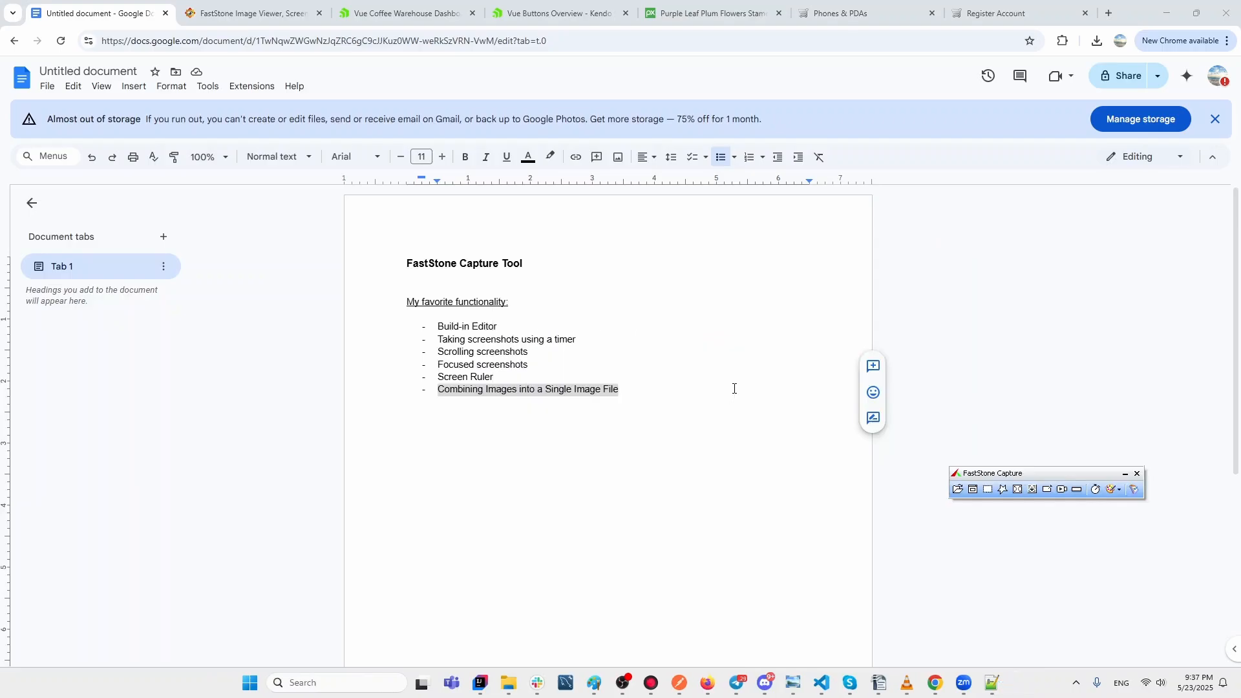